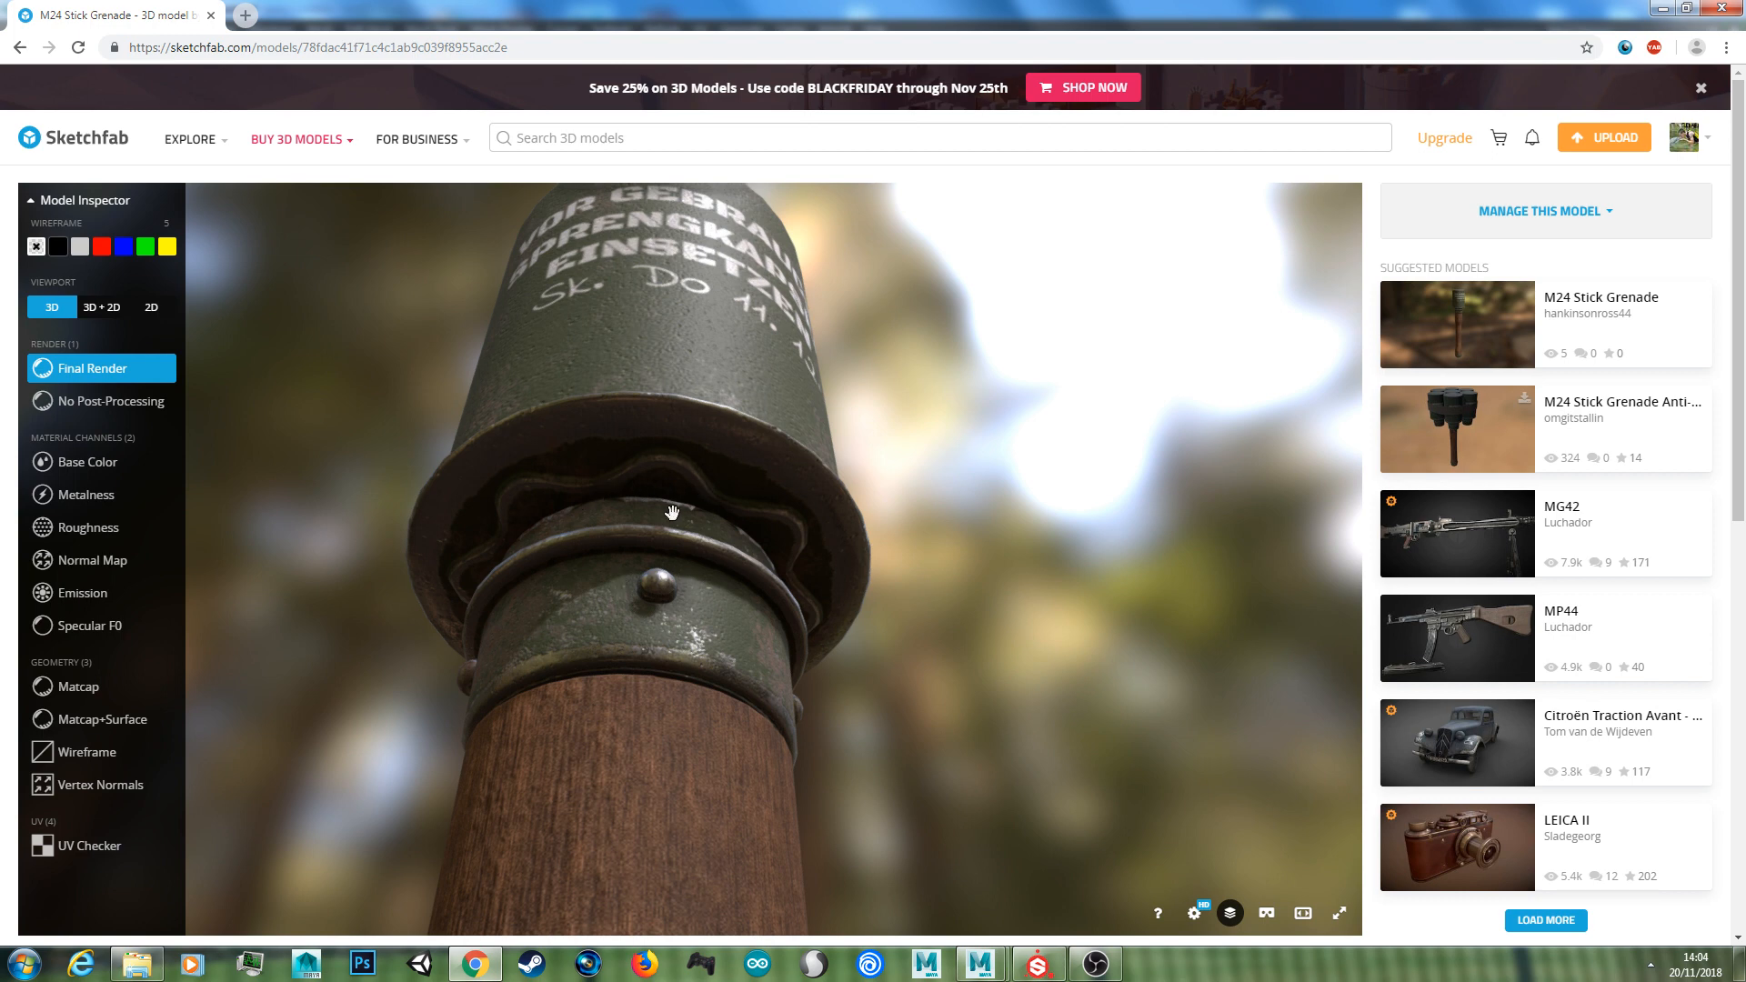
Examine the M24 Stick Grenade's bevelled rims and collar up close with a red wireframe overlay
scroll(664, 476, "up", 3)
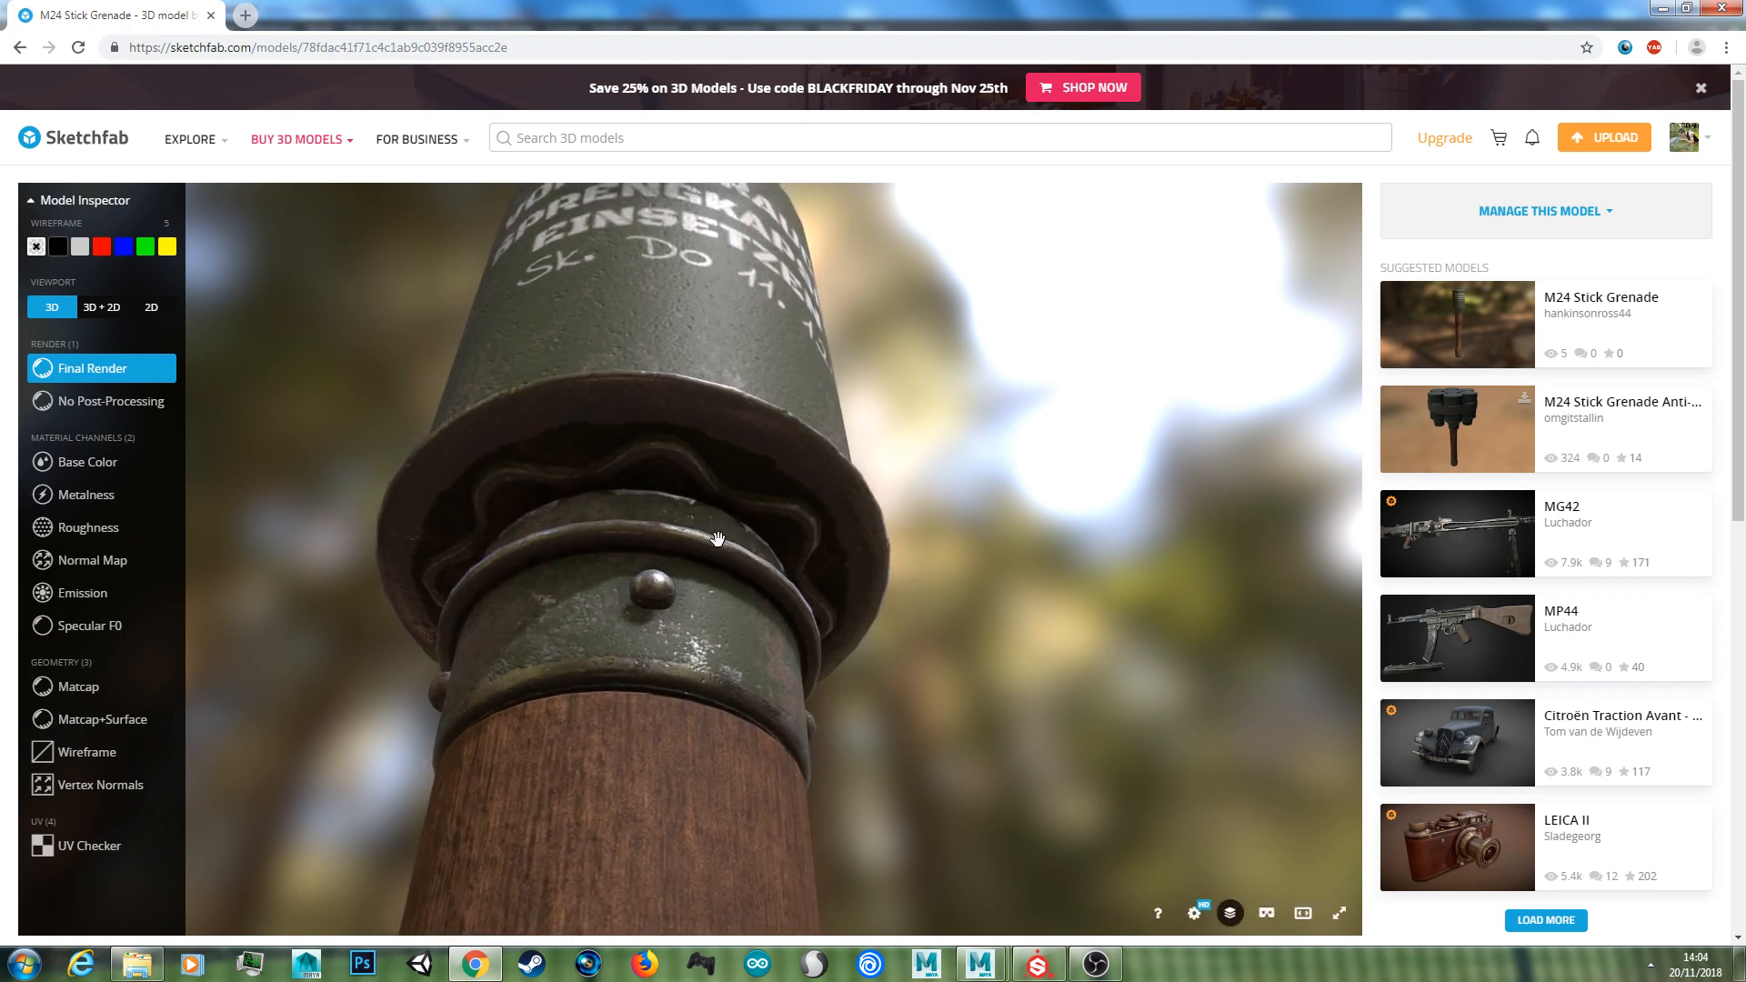
left_click_drag(726, 518, 647, 576)
scroll(643, 499, "up", 2)
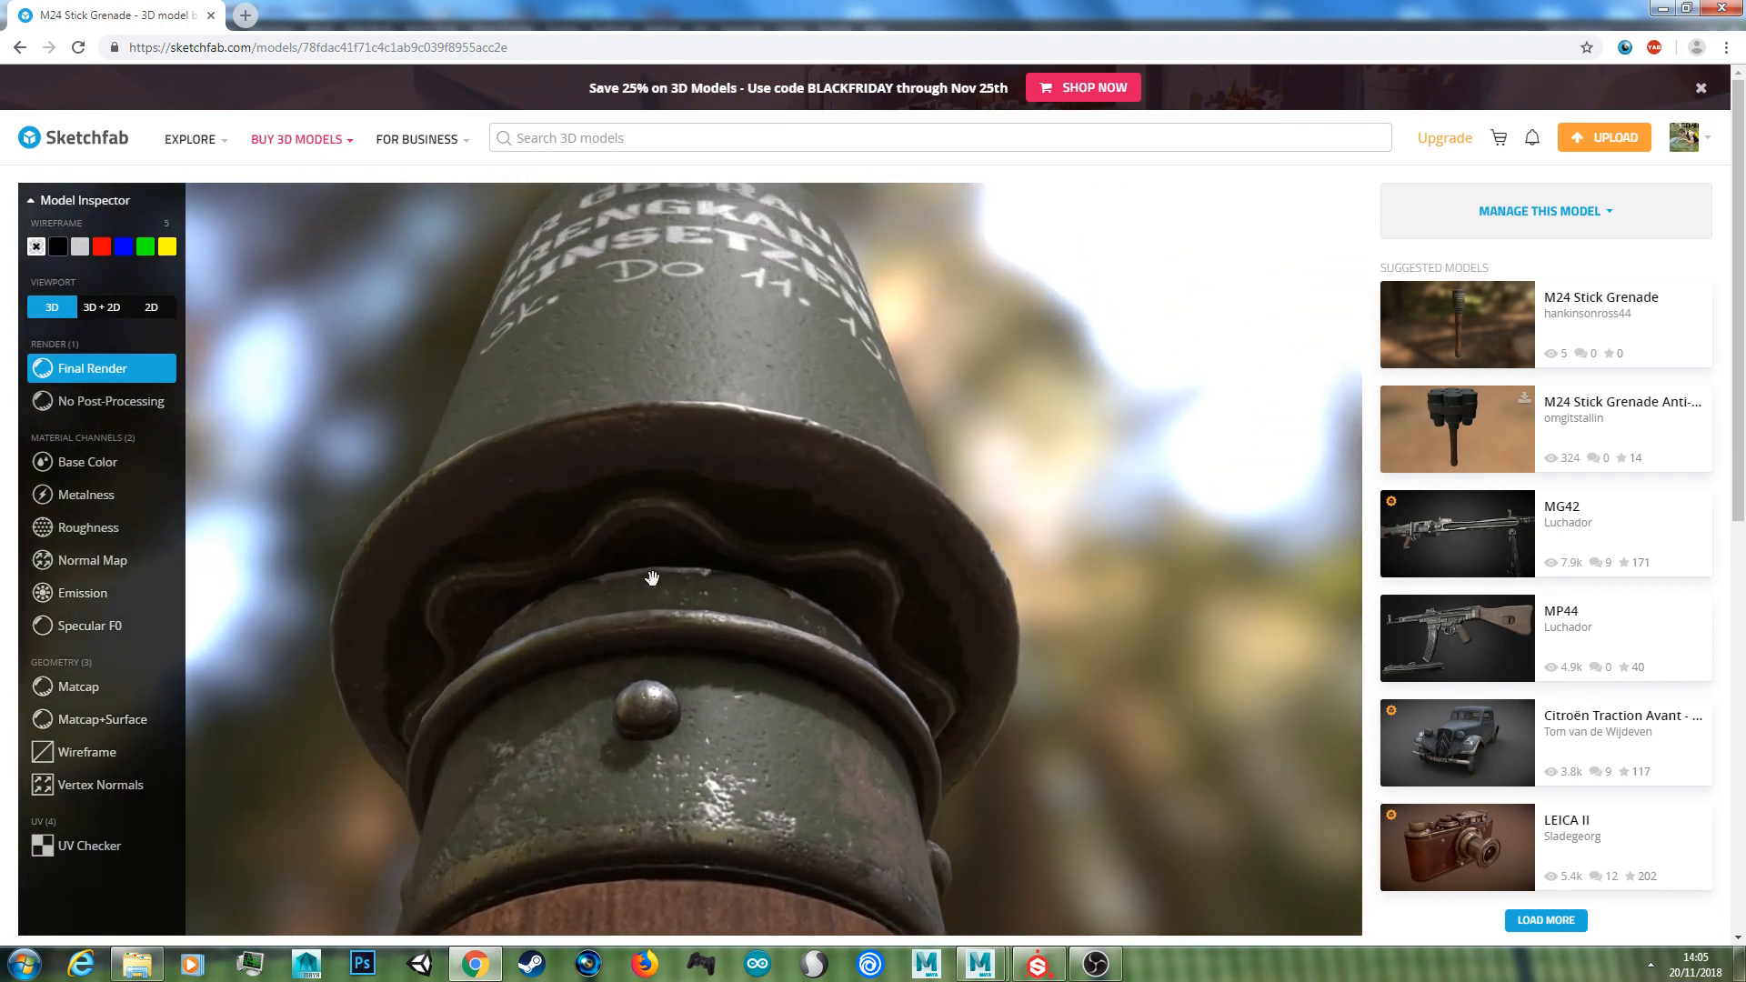
left_click(102, 246)
left_click_drag(655, 576, 653, 519)
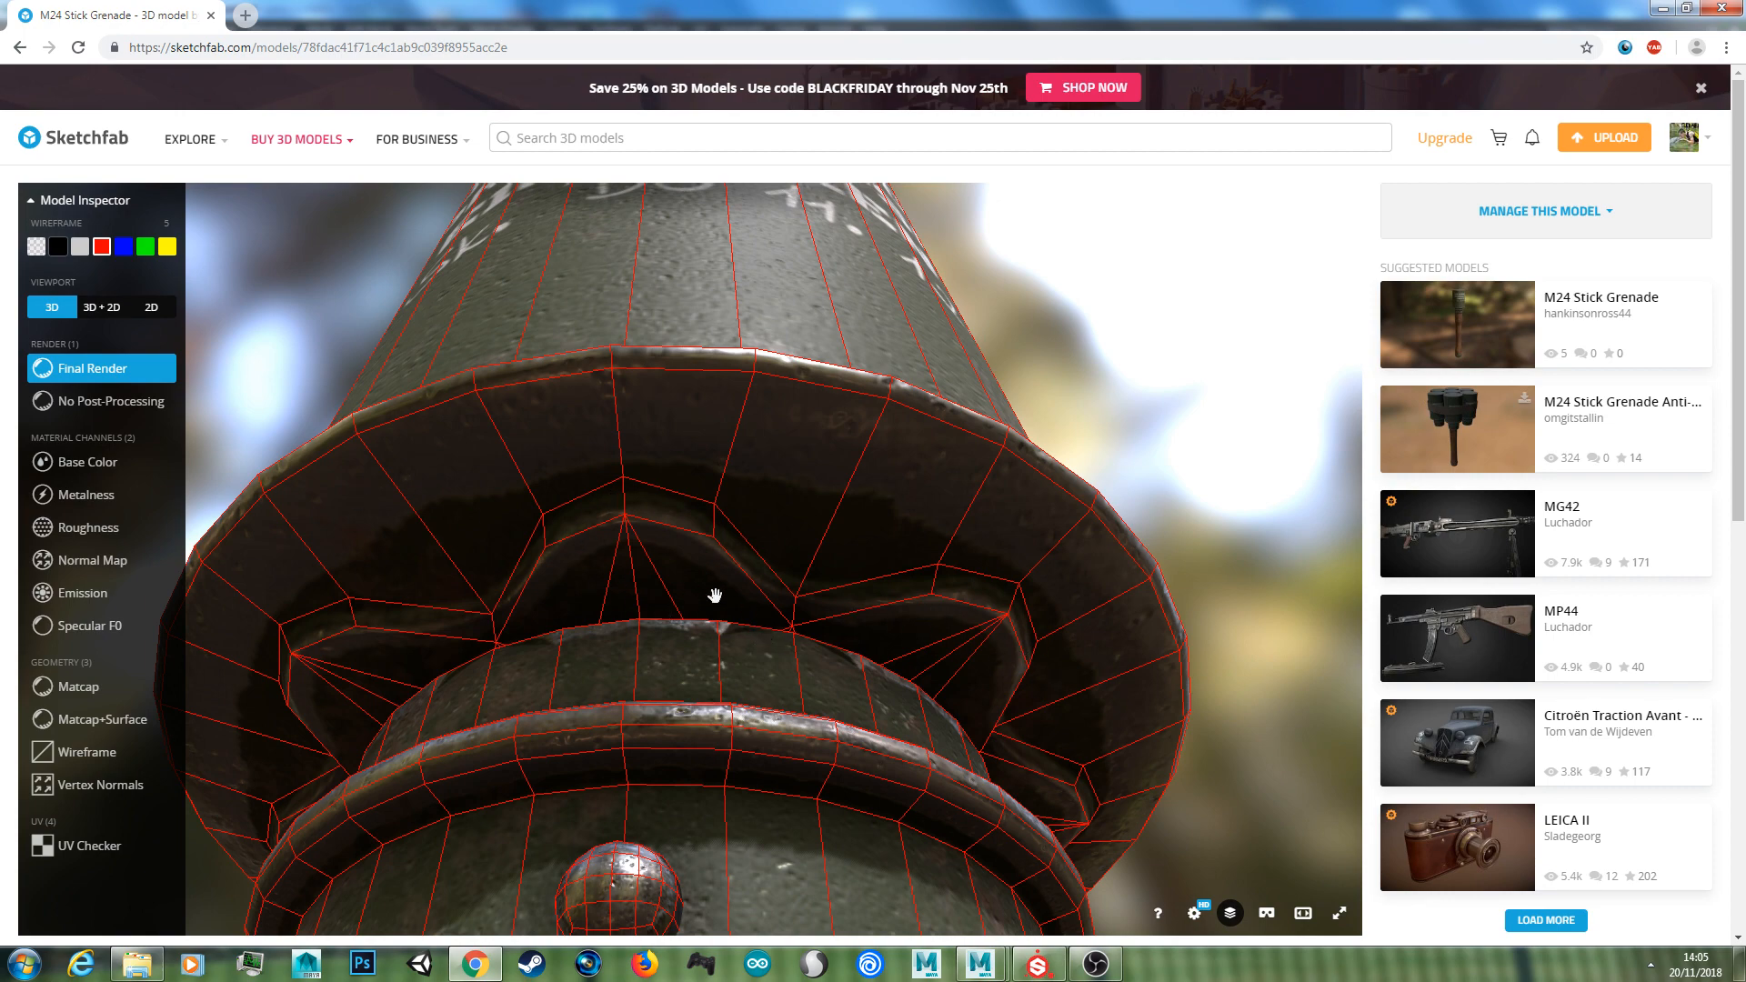
scroll(712, 557, "up", 2)
scroll(725, 565, "down", 3)
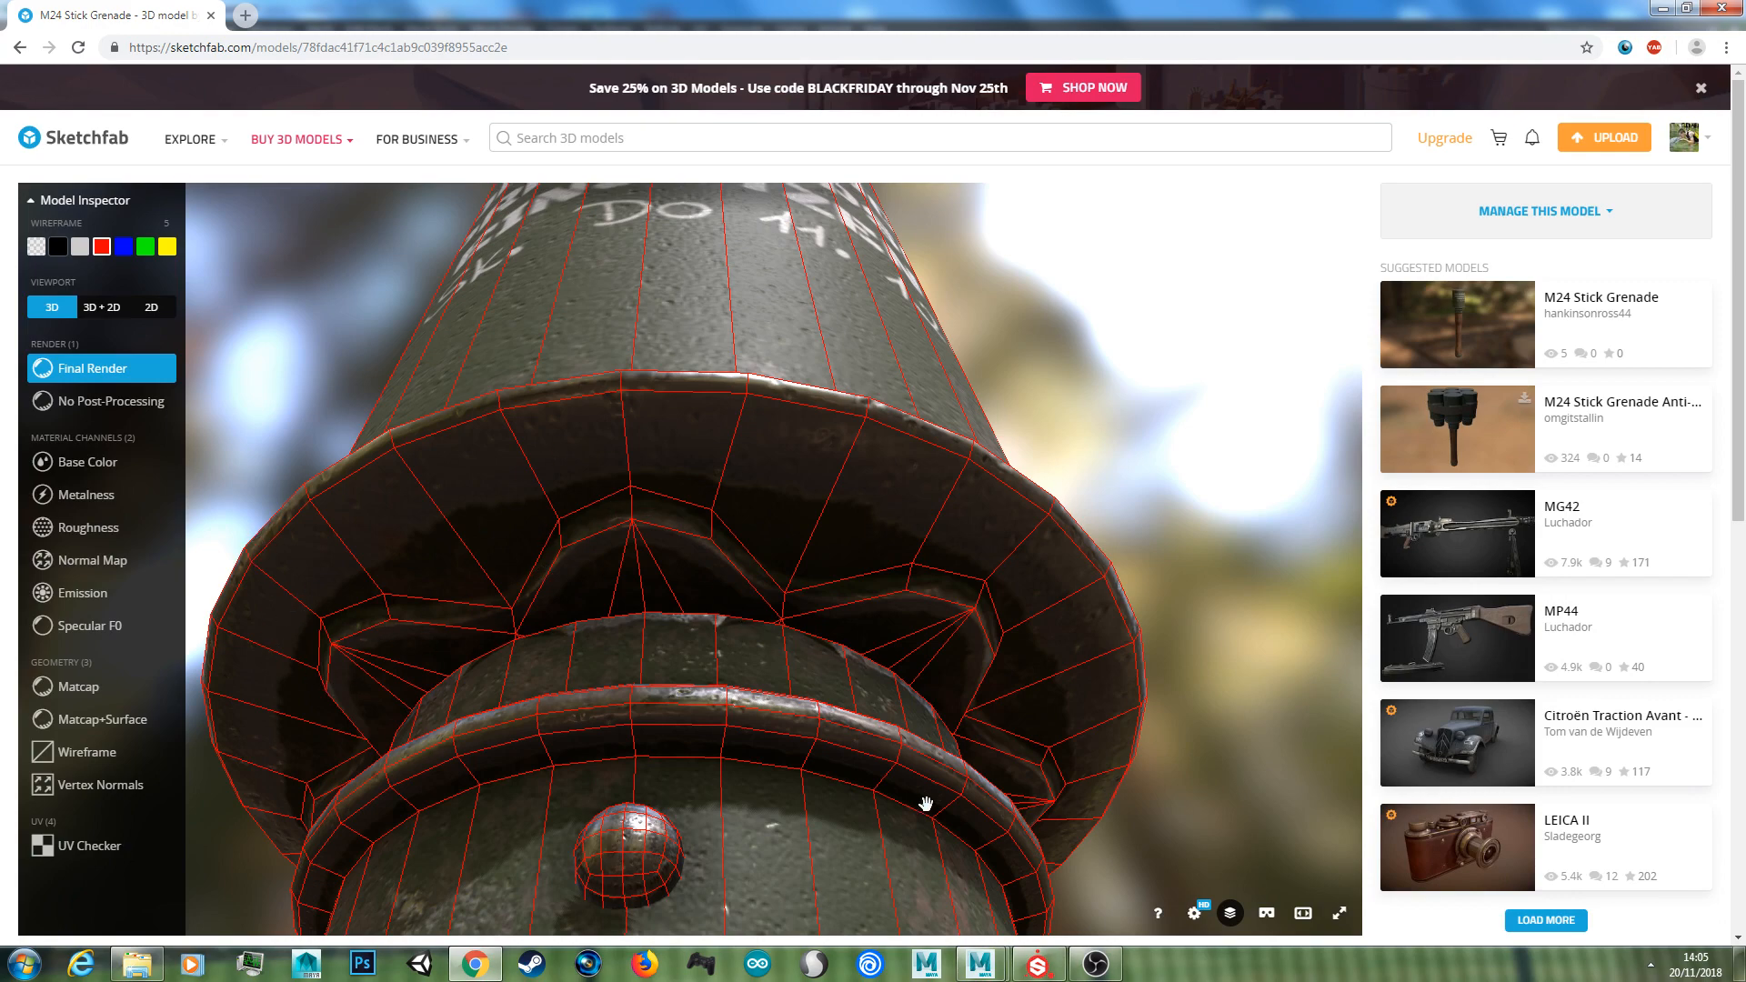
Switch to Maya, create a polygon cube and scale it uniformly to about 355
mouse_move(991, 969)
left_click(1028, 853)
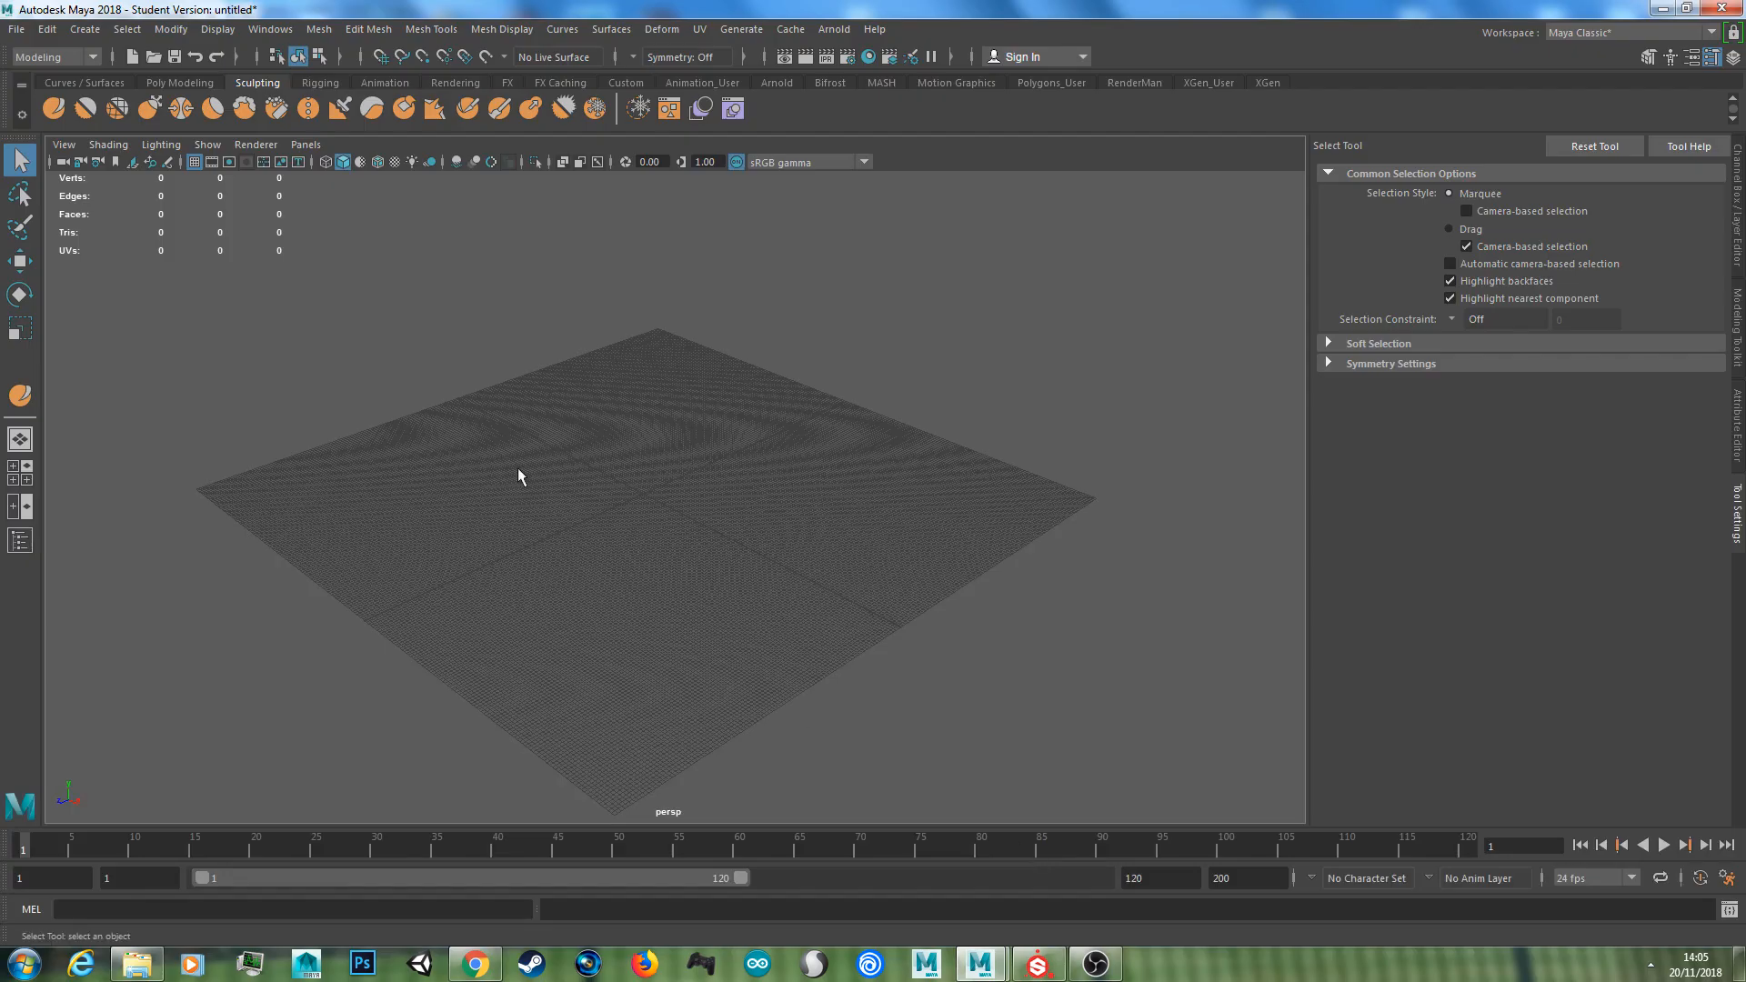
left_click(173, 84)
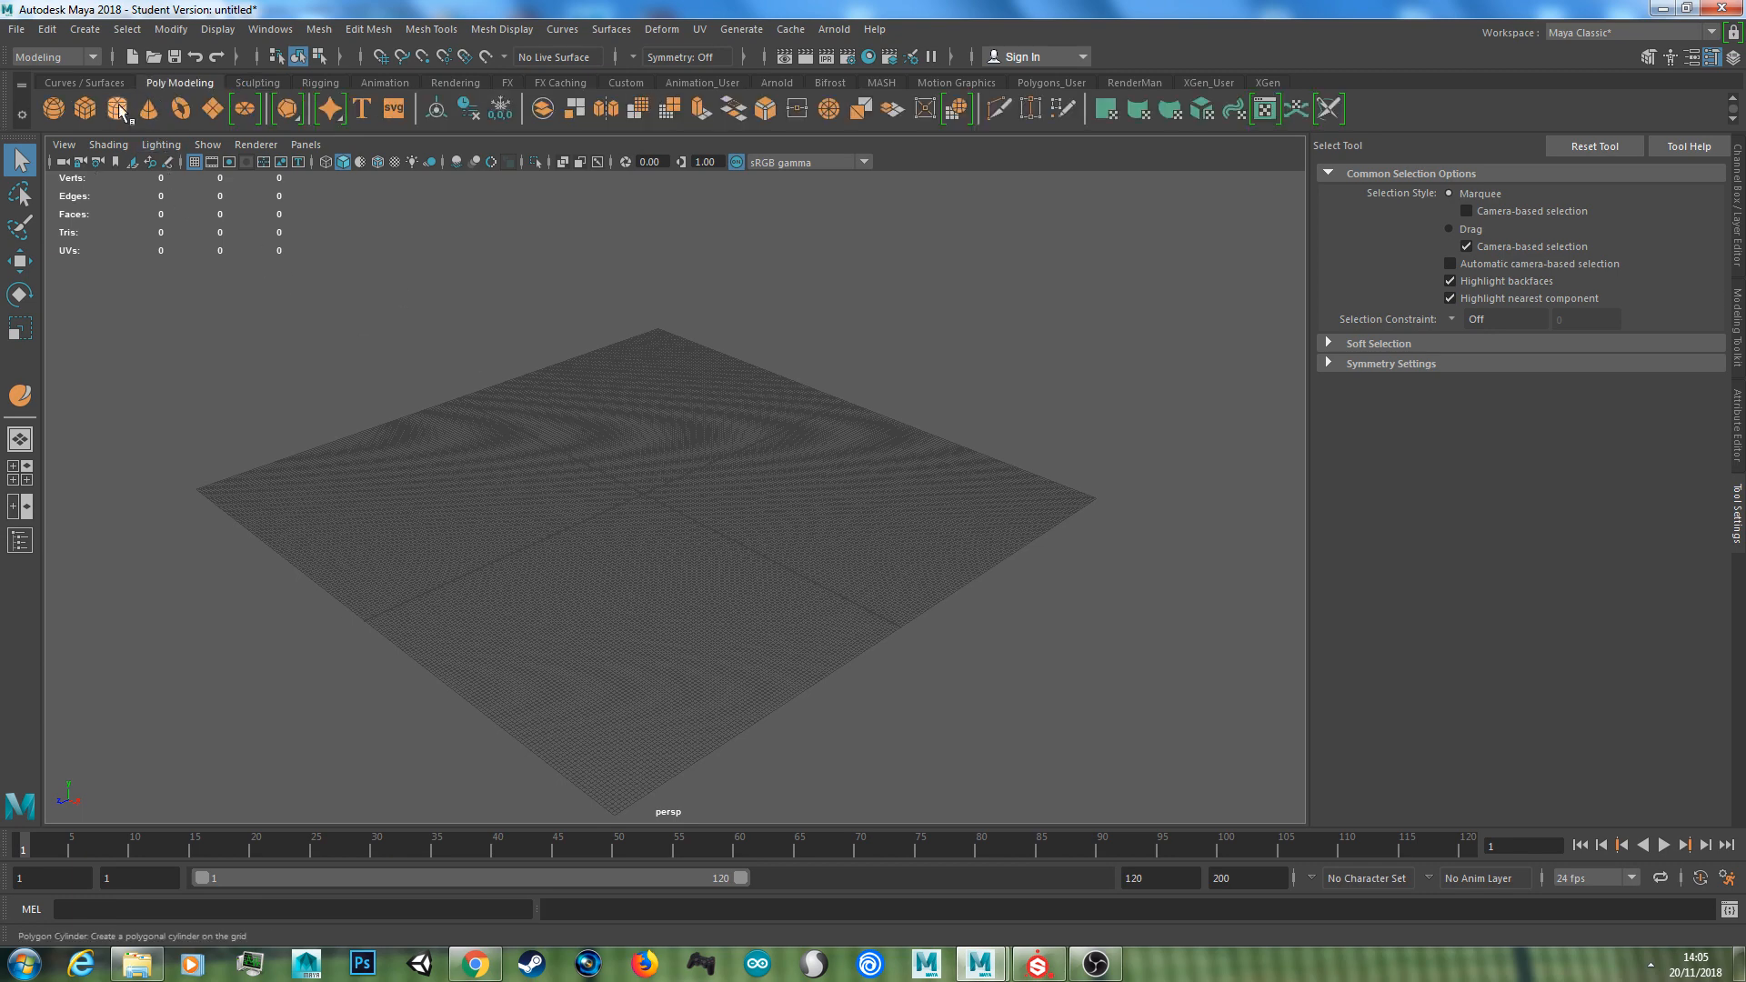
left_click(85, 109)
scroll(688, 519, "up", 3)
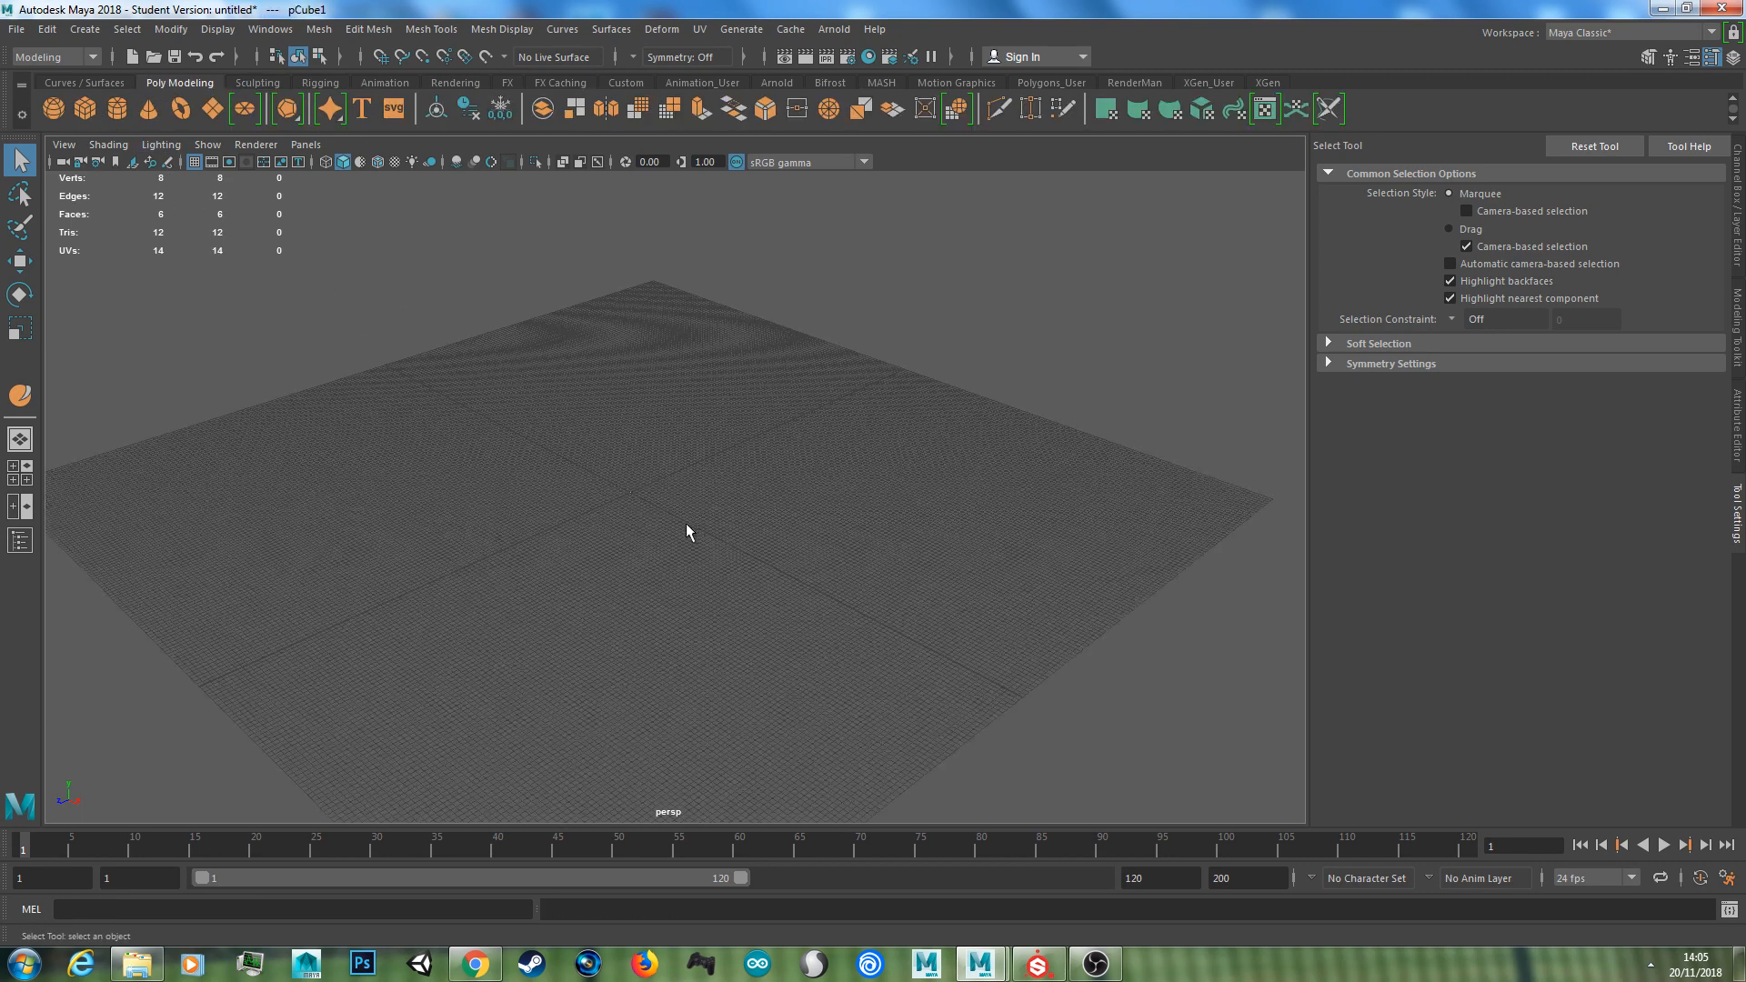
key("r")
left_click_drag(634, 496, 771, 413)
key("f")
scroll(713, 441, "up", 2)
scroll(721, 464, "down", 3)
scroll(762, 489, "up", 3)
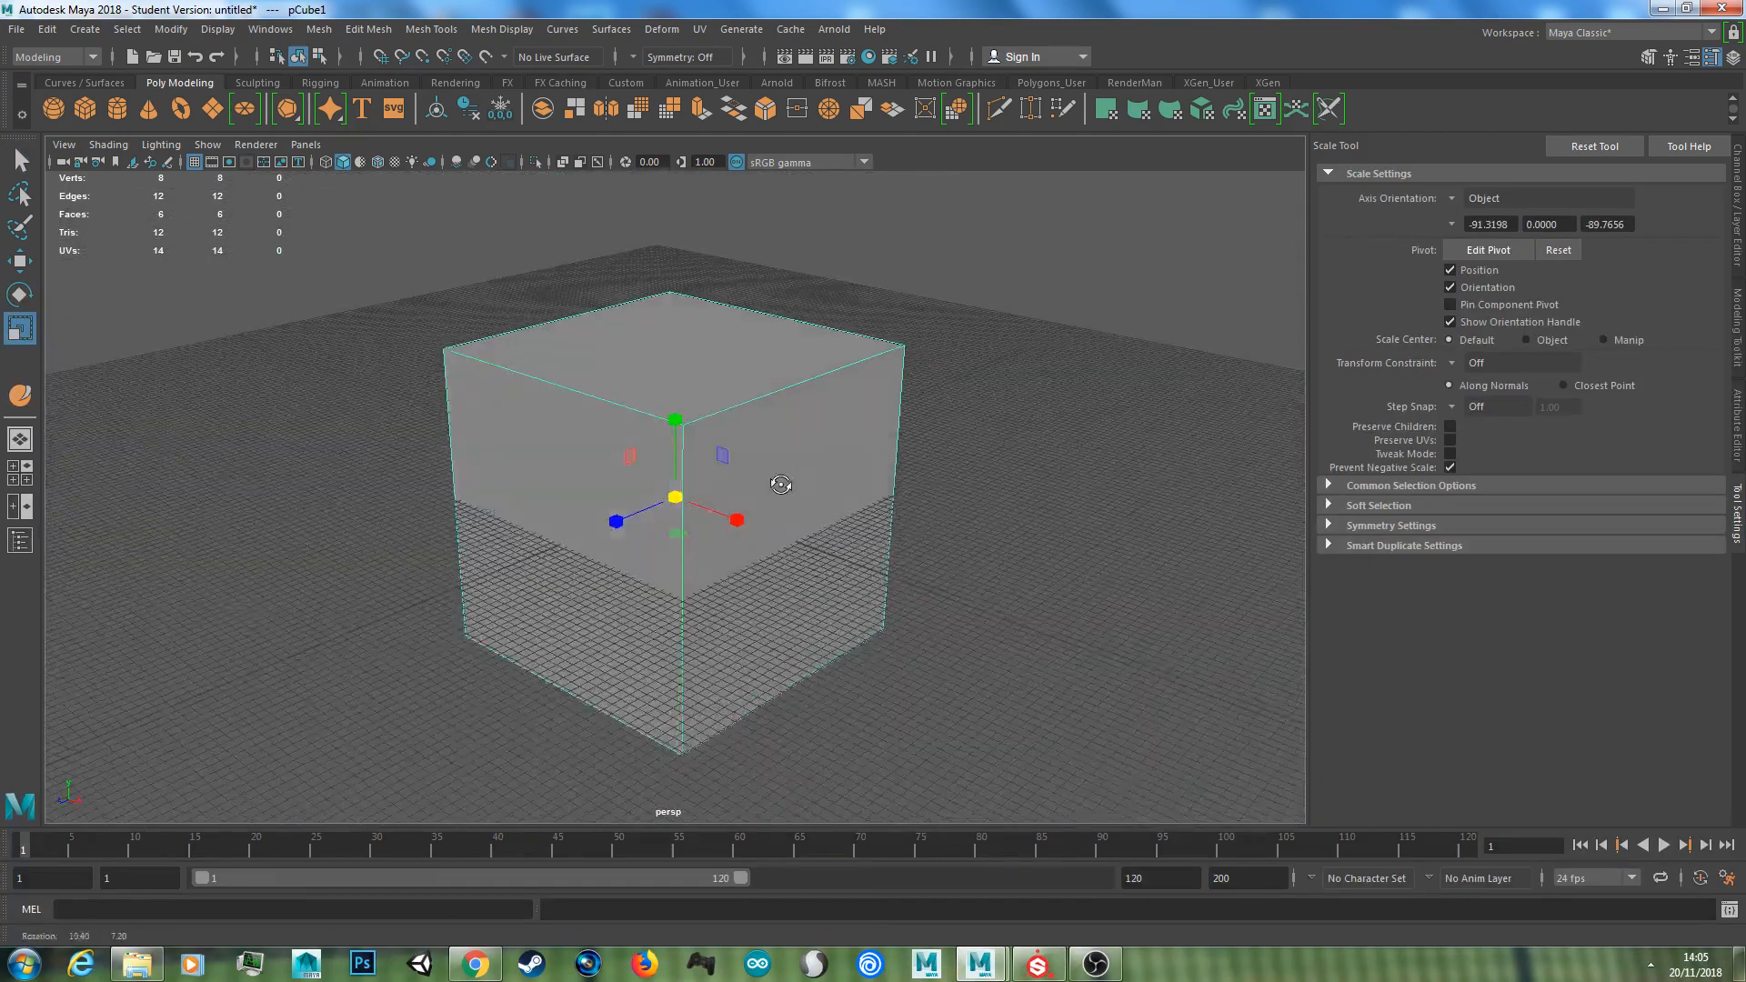
Rename the cube as Cube_LP
left_click(1738, 209)
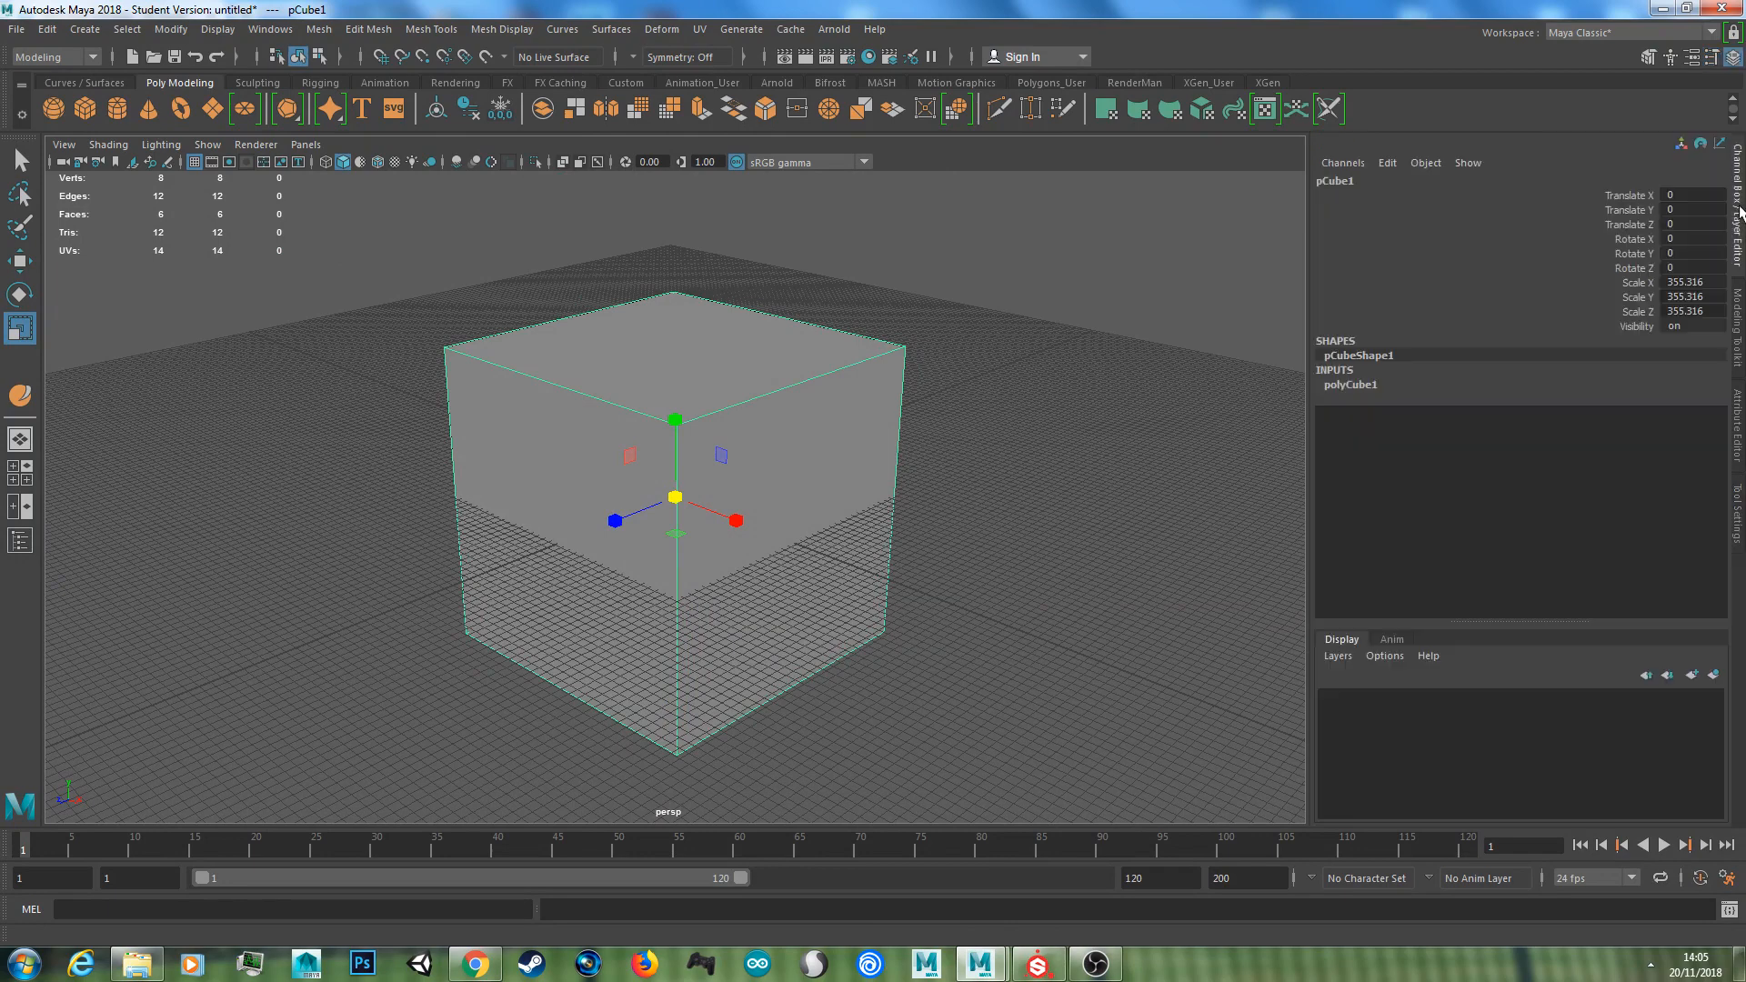
double_click(1341, 180)
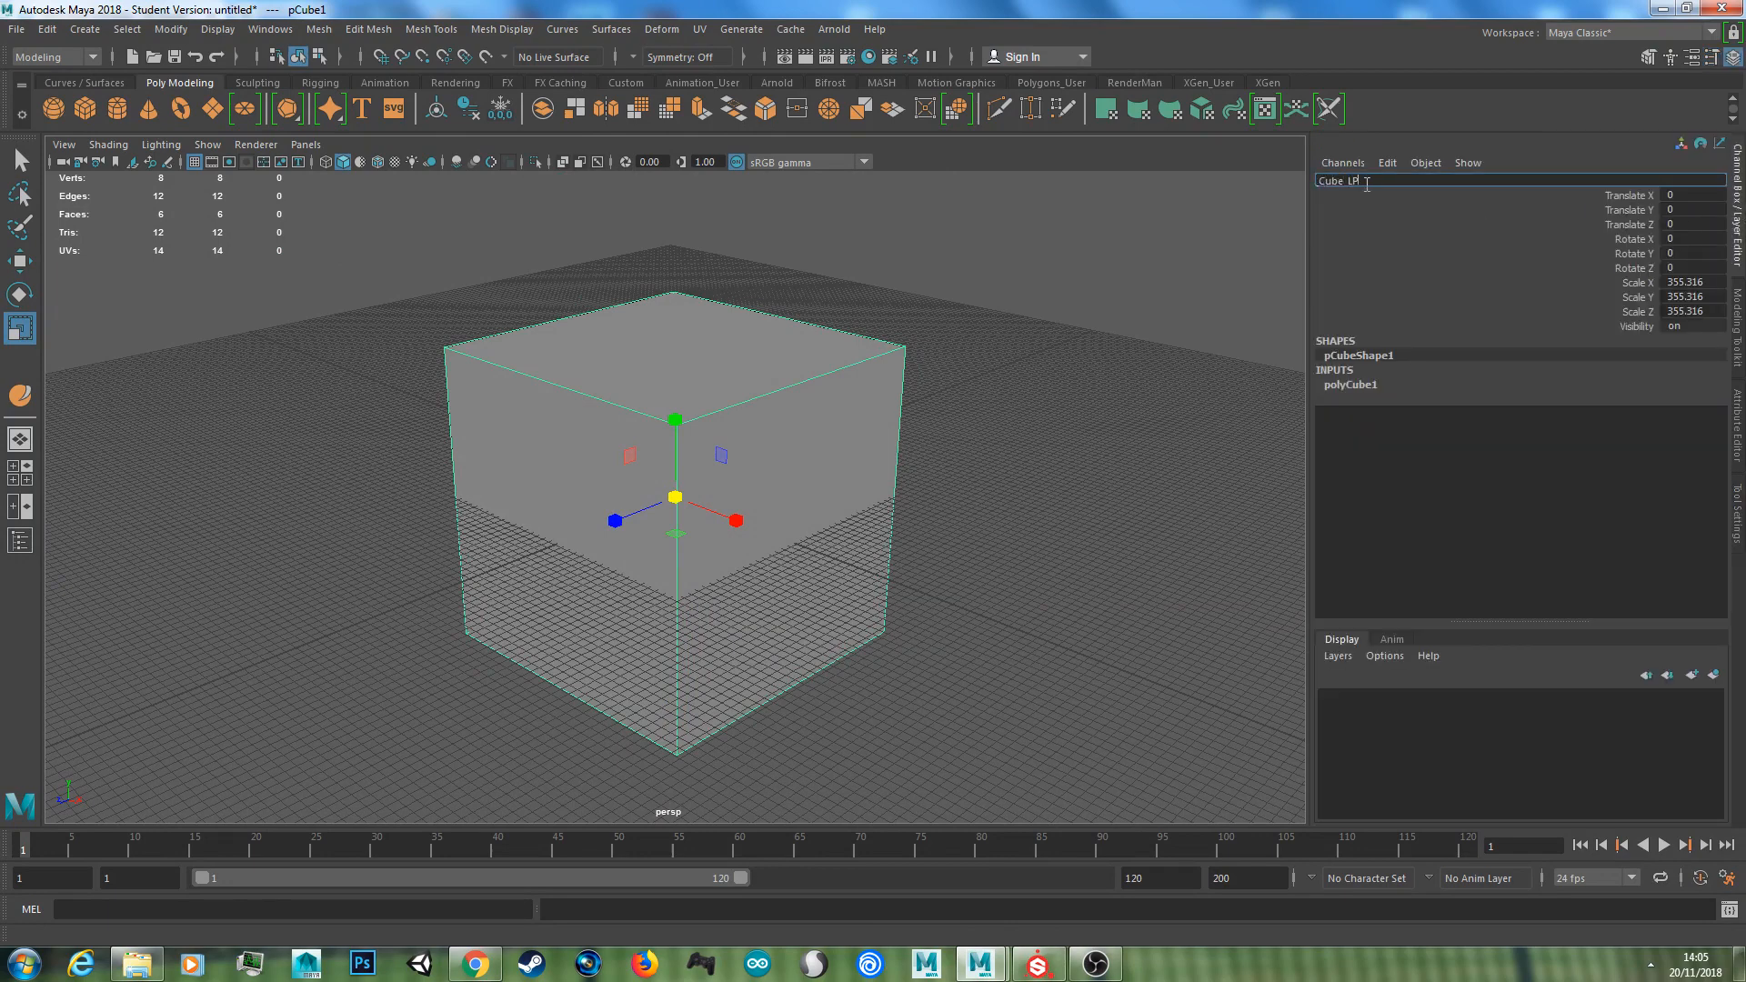
key("Return")
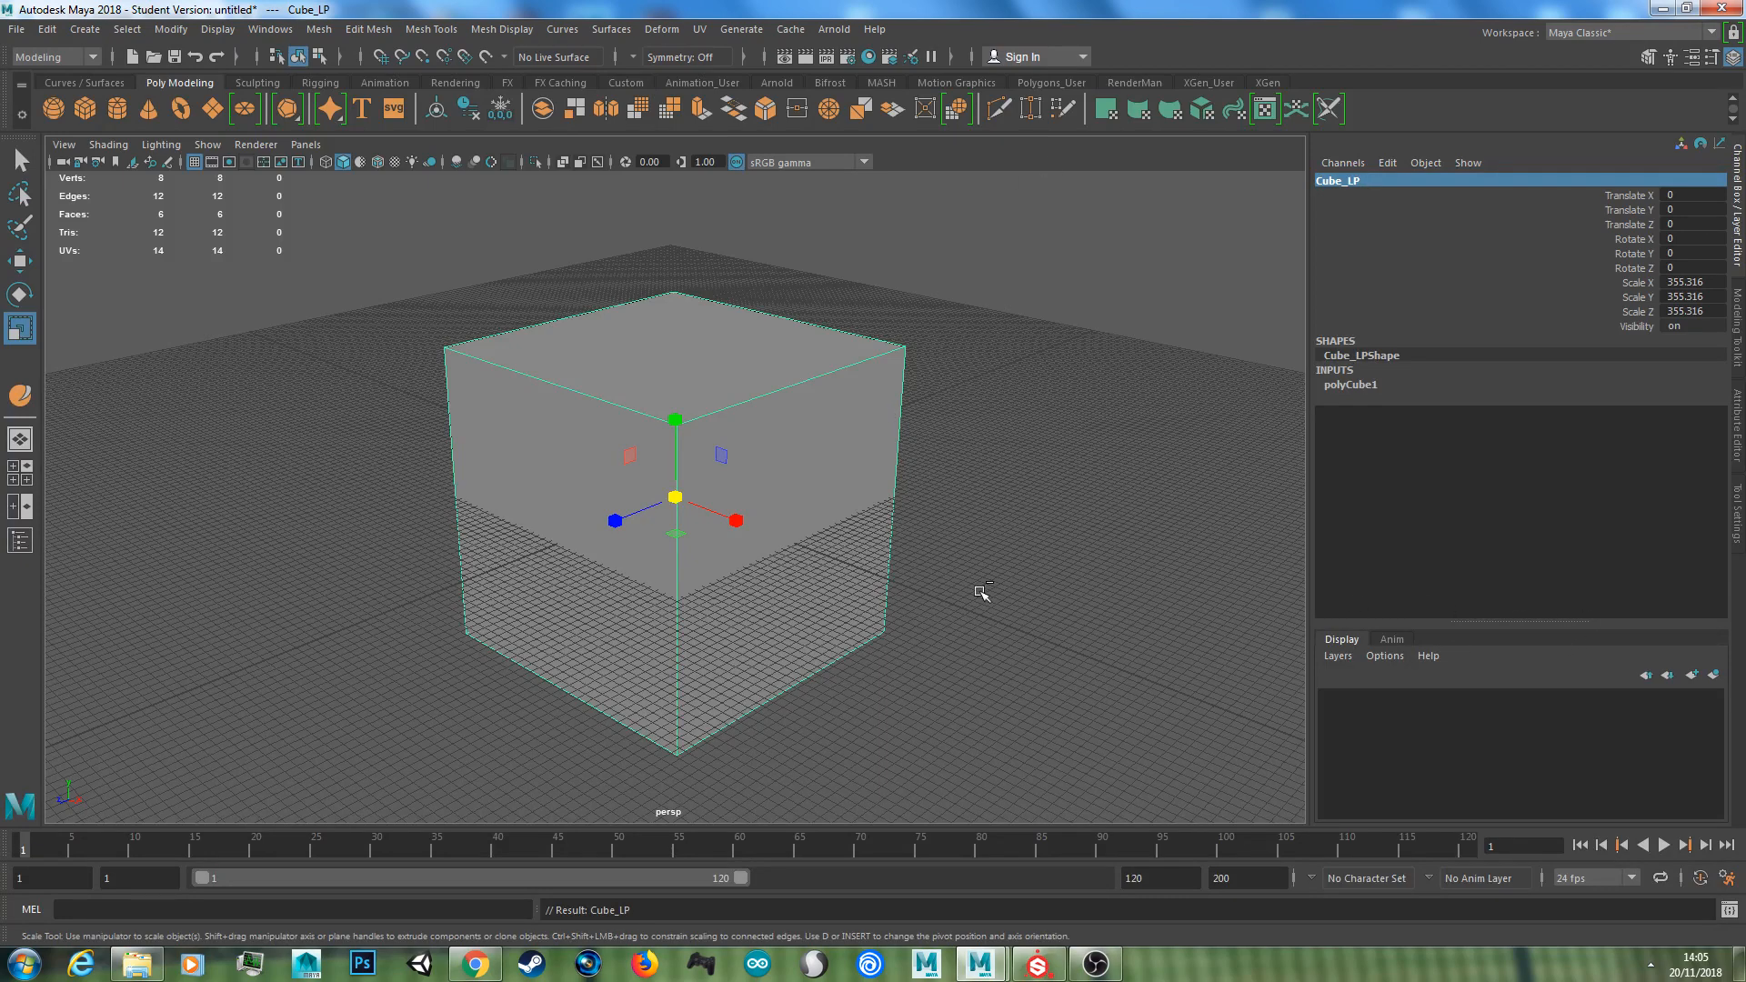
Duplicate the low-poly cube in place and name the copy Cube_HP
key("ctrl+d")
double_click(1405, 180)
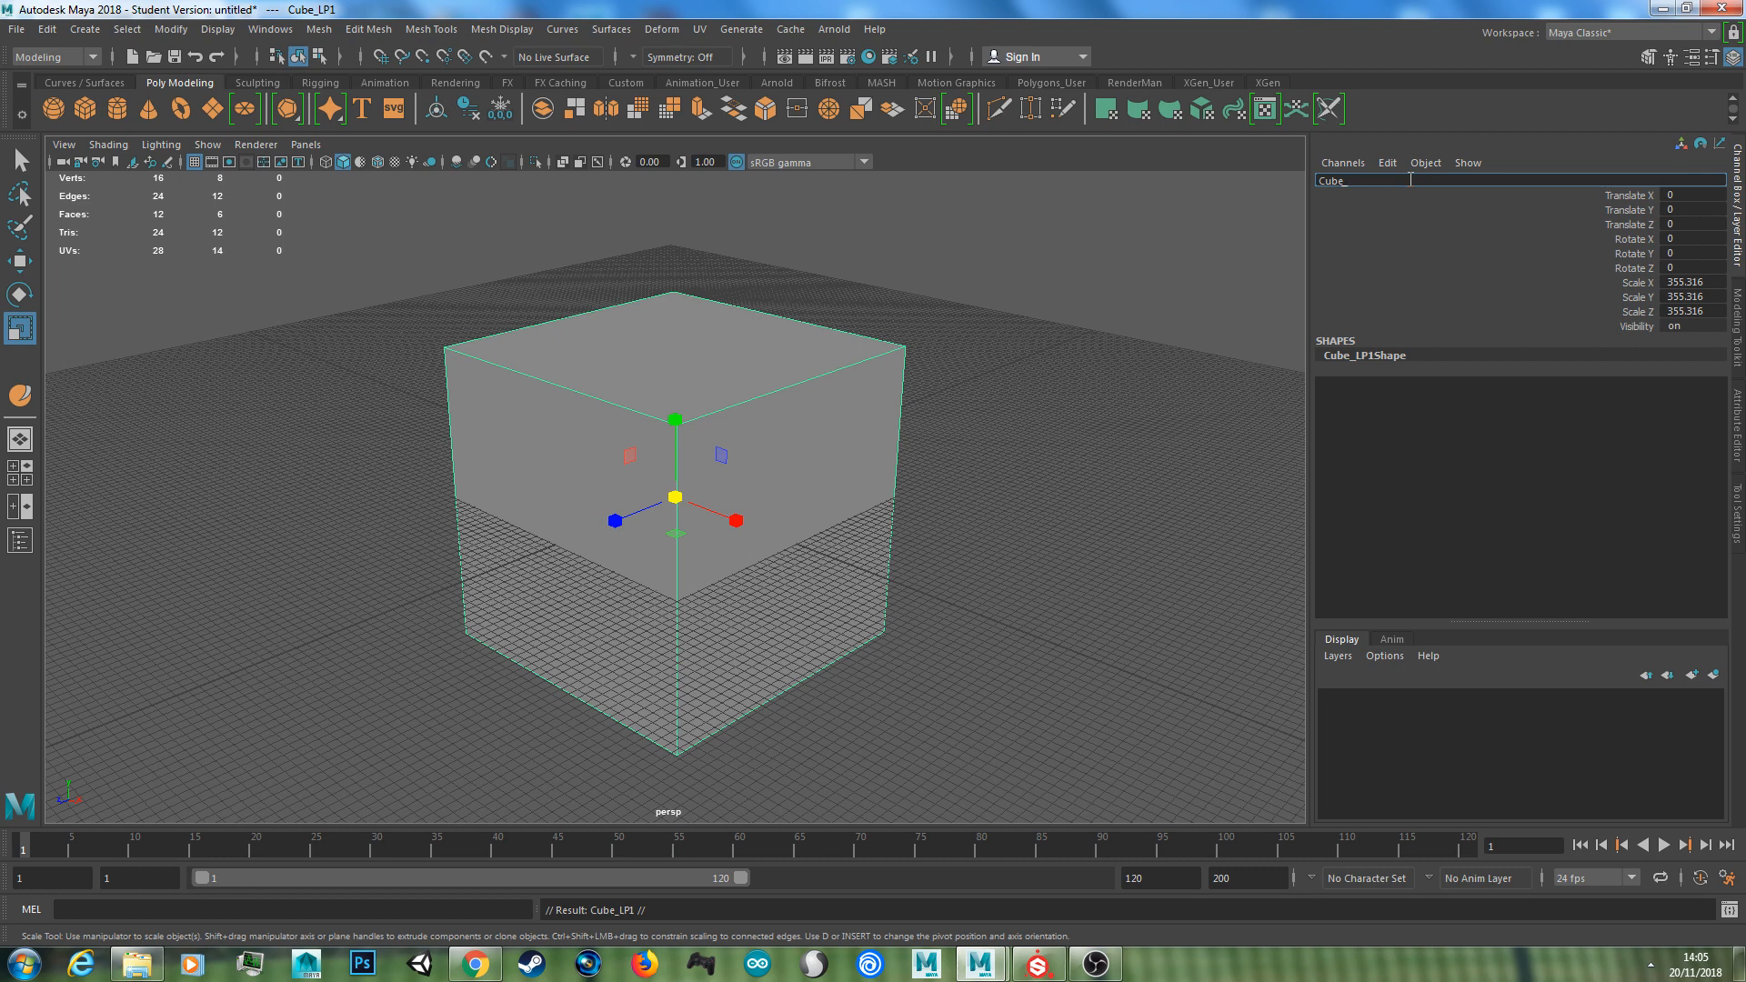
key("Return")
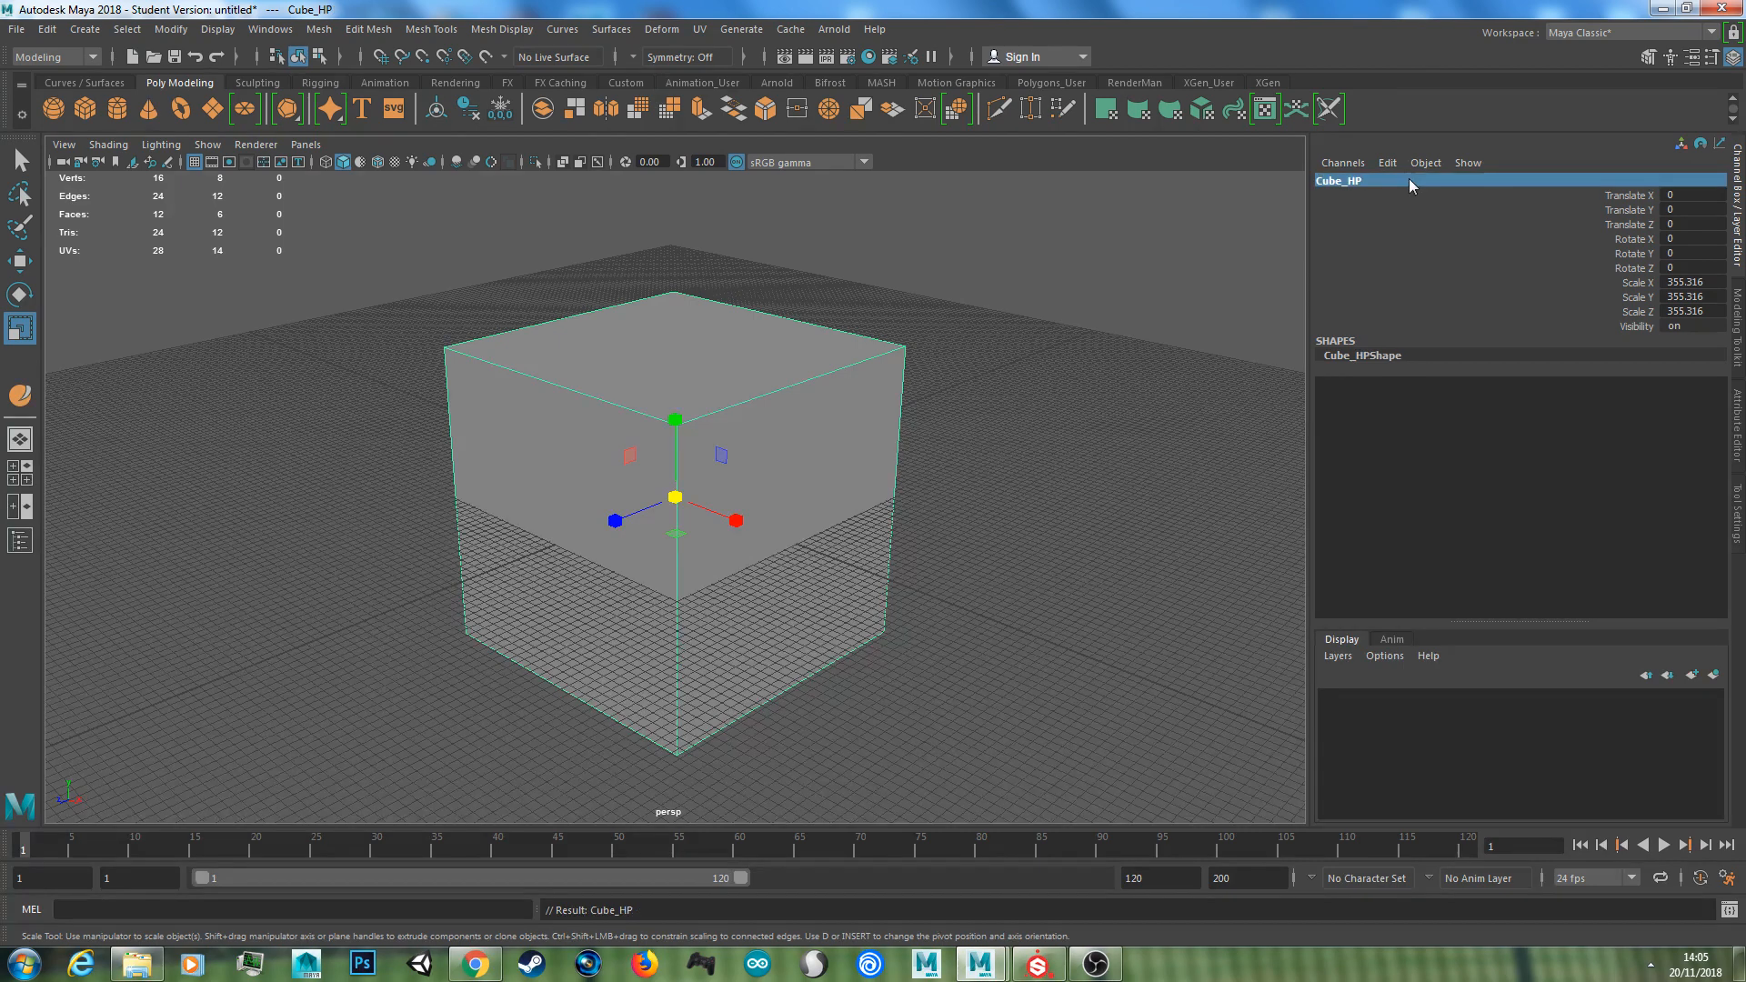
Put Cube_HP on a new display layer named HP_Layer
left_click(1715, 678)
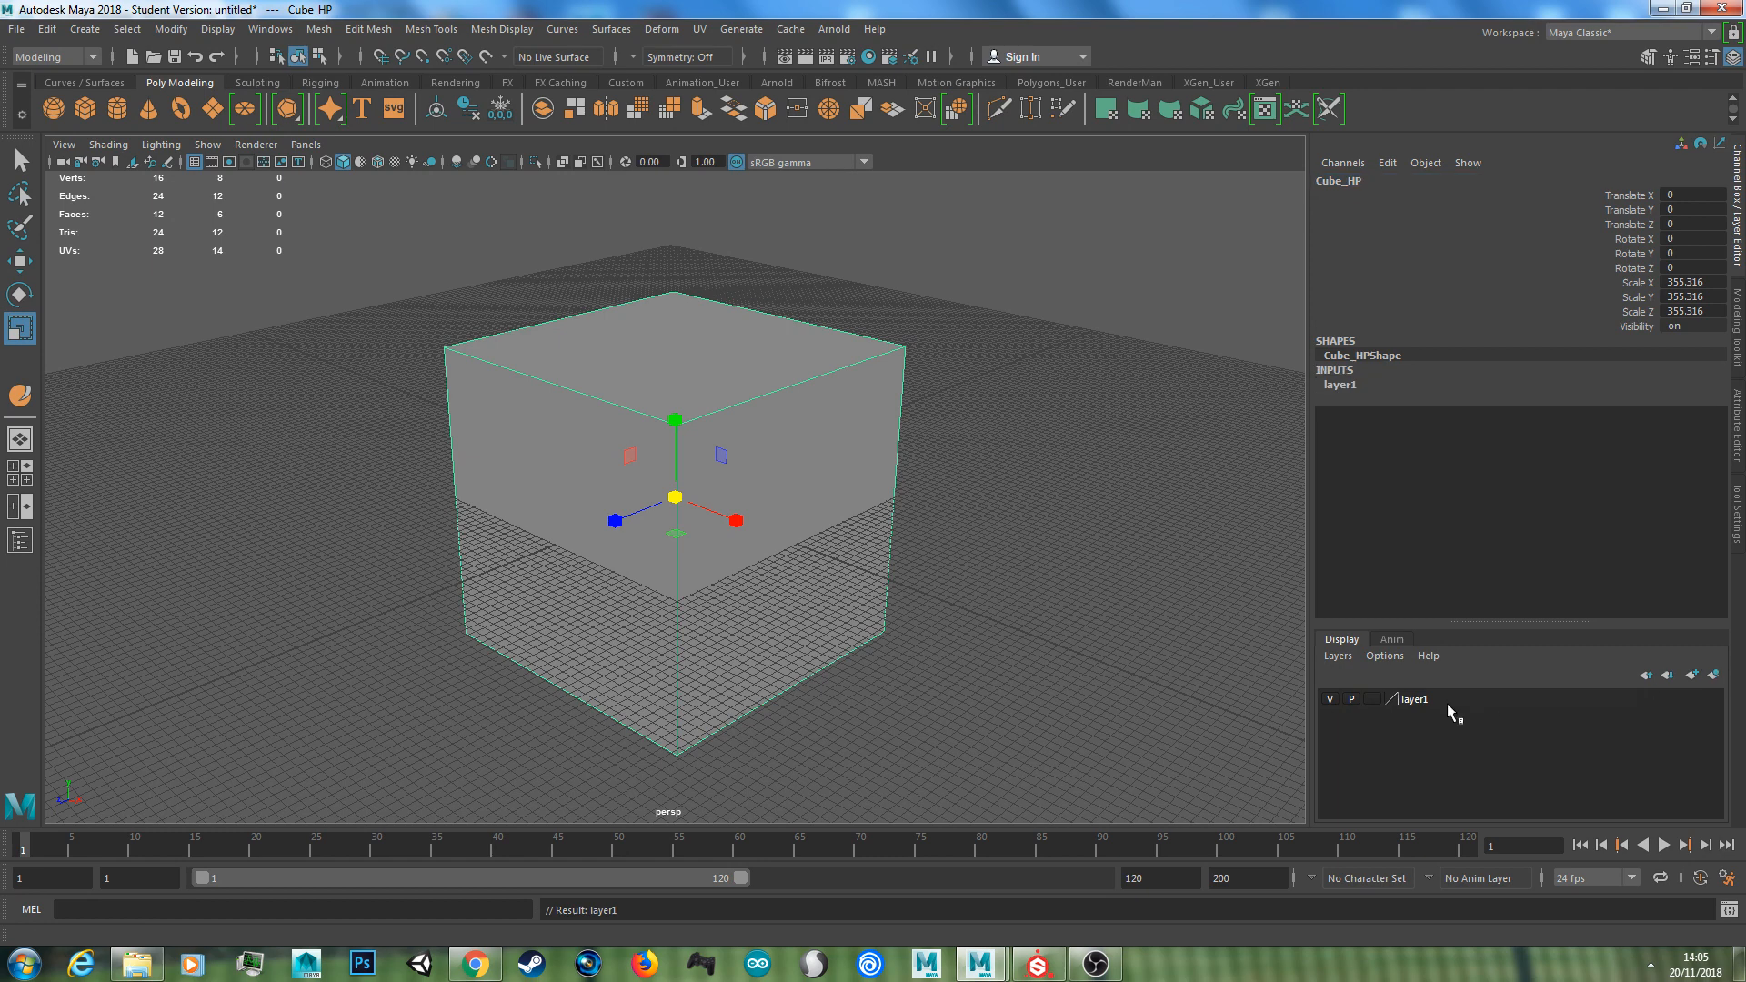
double_click(1433, 700)
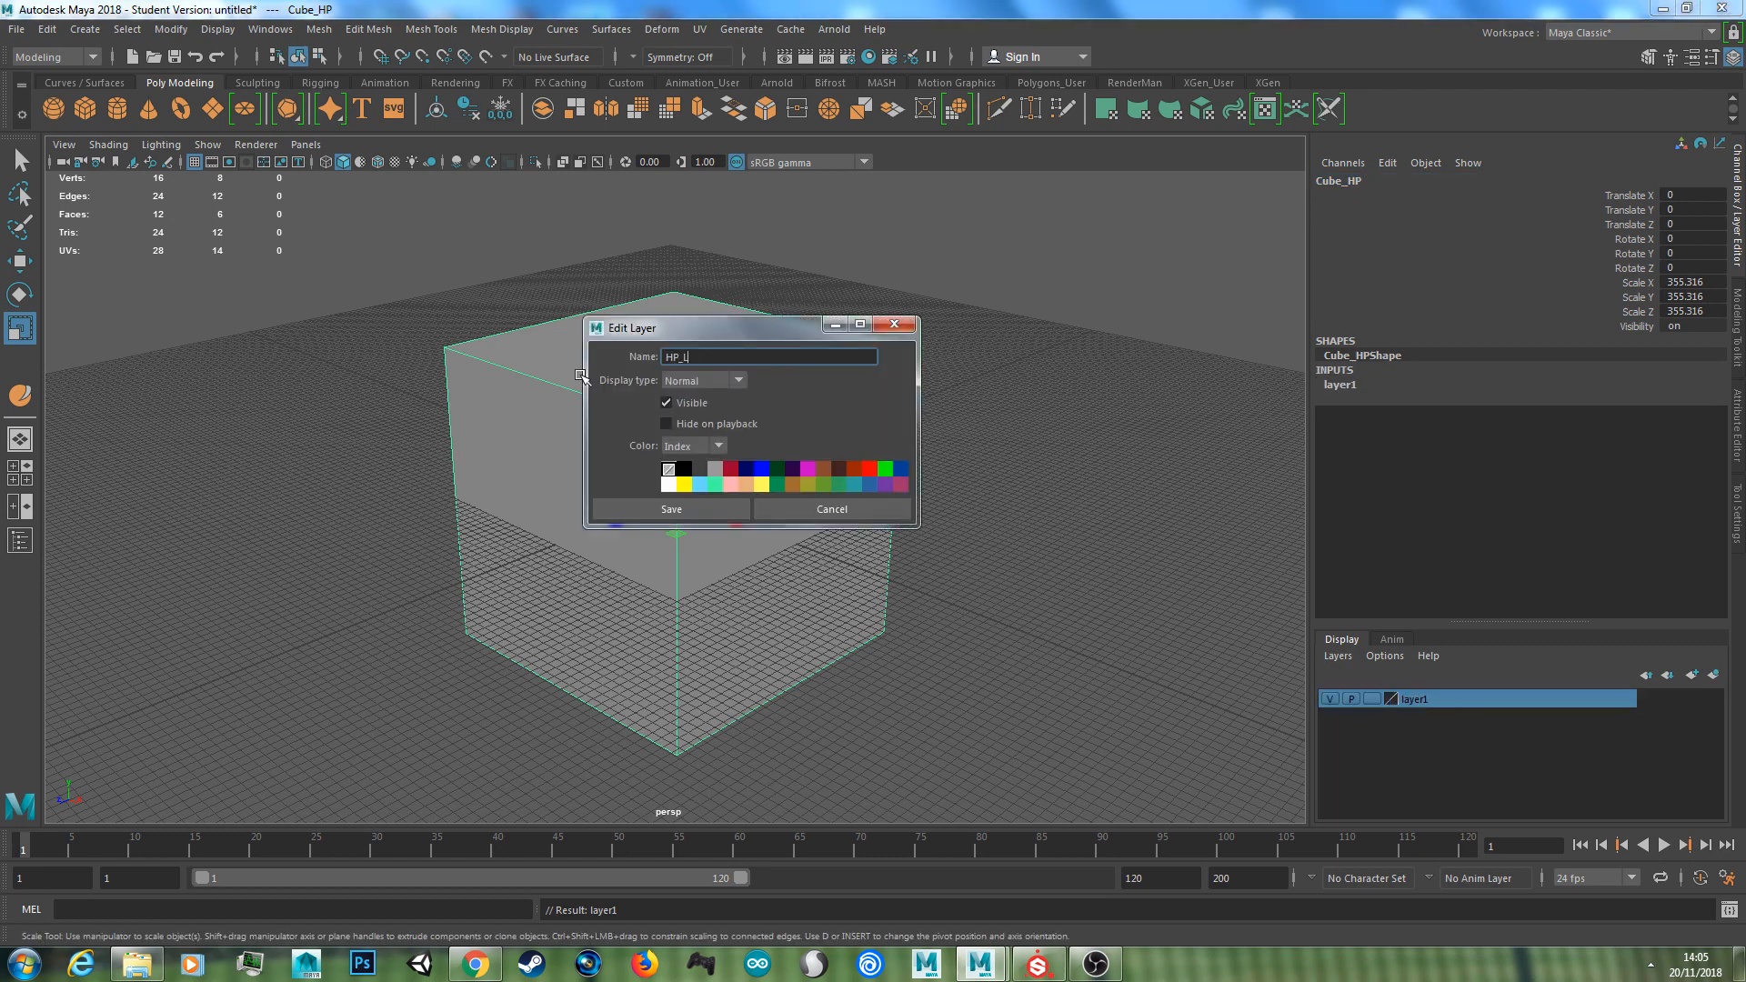
left_click(701, 506)
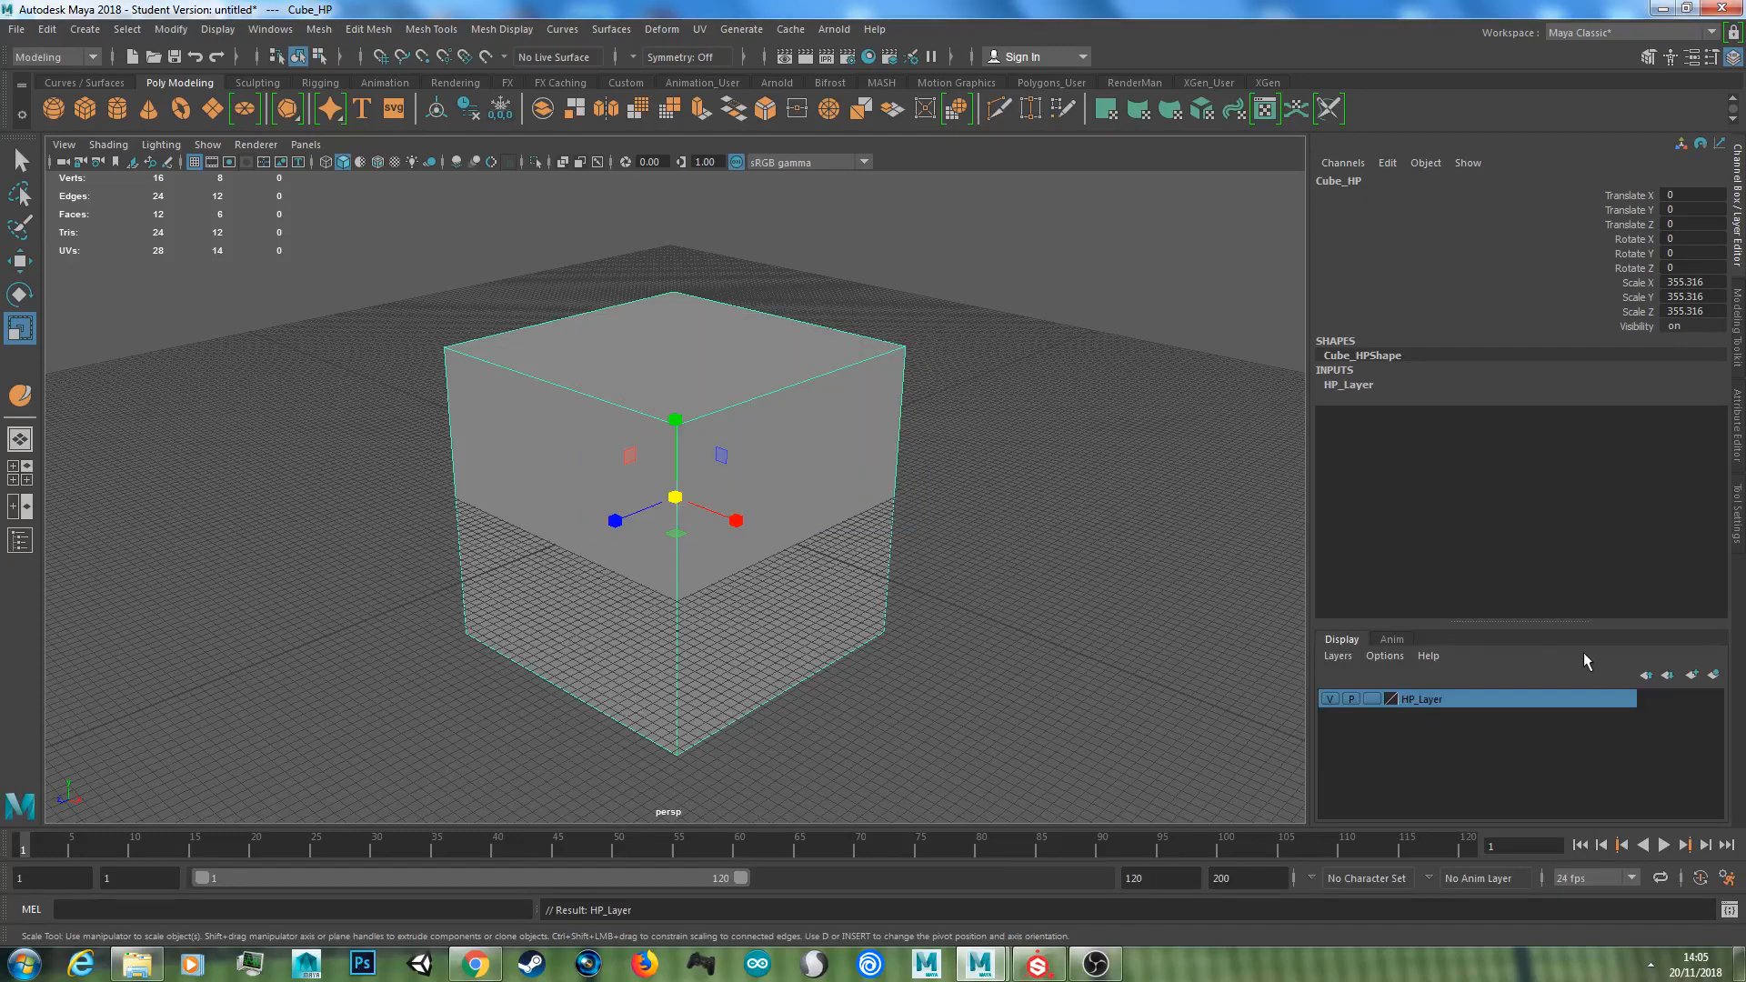
Hide HP_Layer and put Cube_LP on a new display layer named LP_Layer
left_click(1331, 699)
left_click(1044, 546)
left_click(873, 536)
left_click(1714, 675)
double_click(1432, 699)
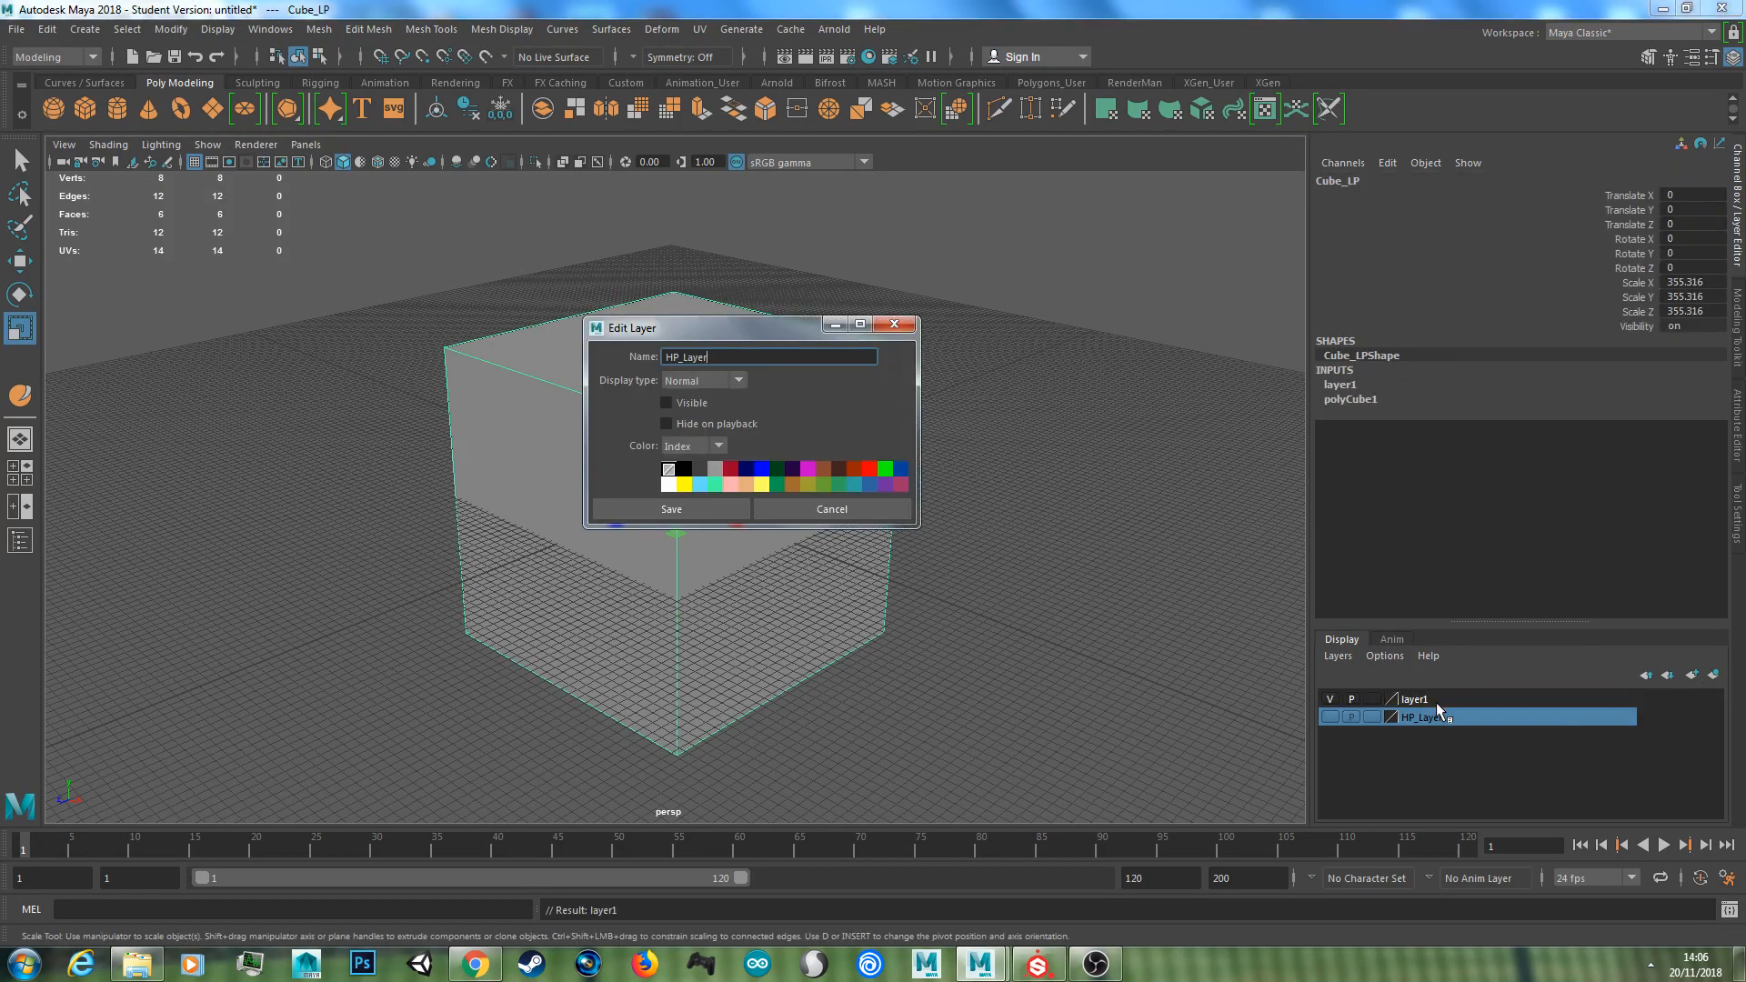
left_click(832, 509)
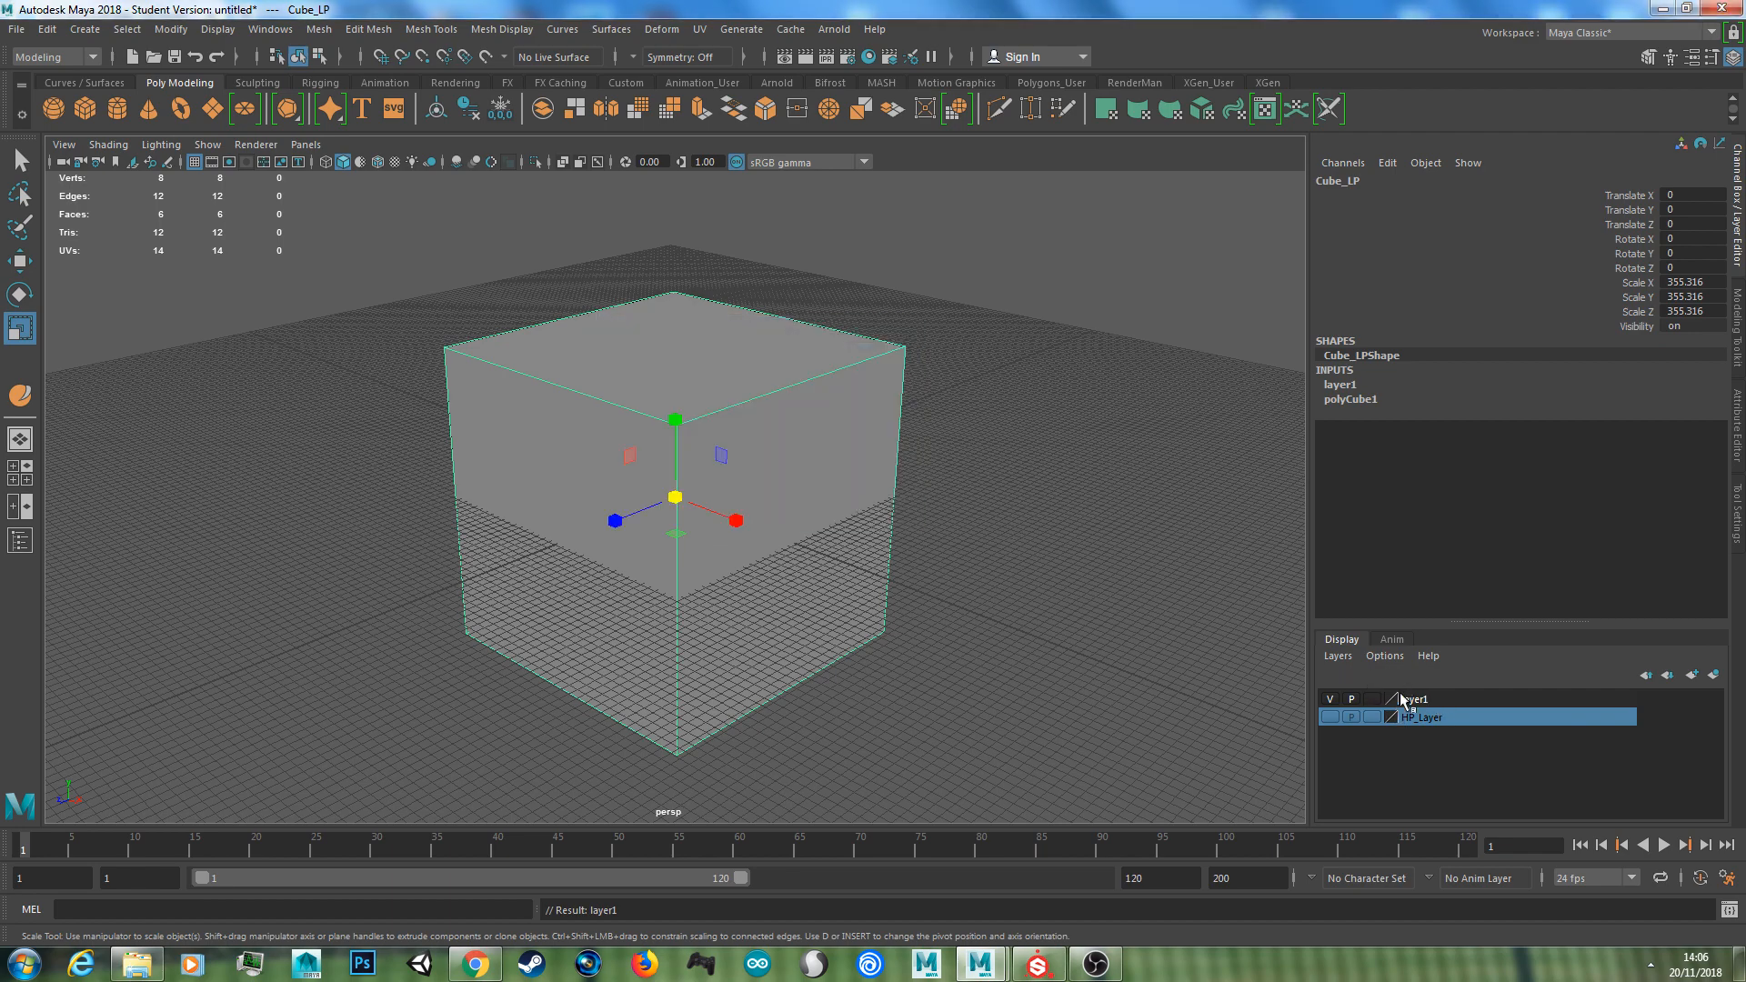
double_click(1414, 698)
double_click(700, 355)
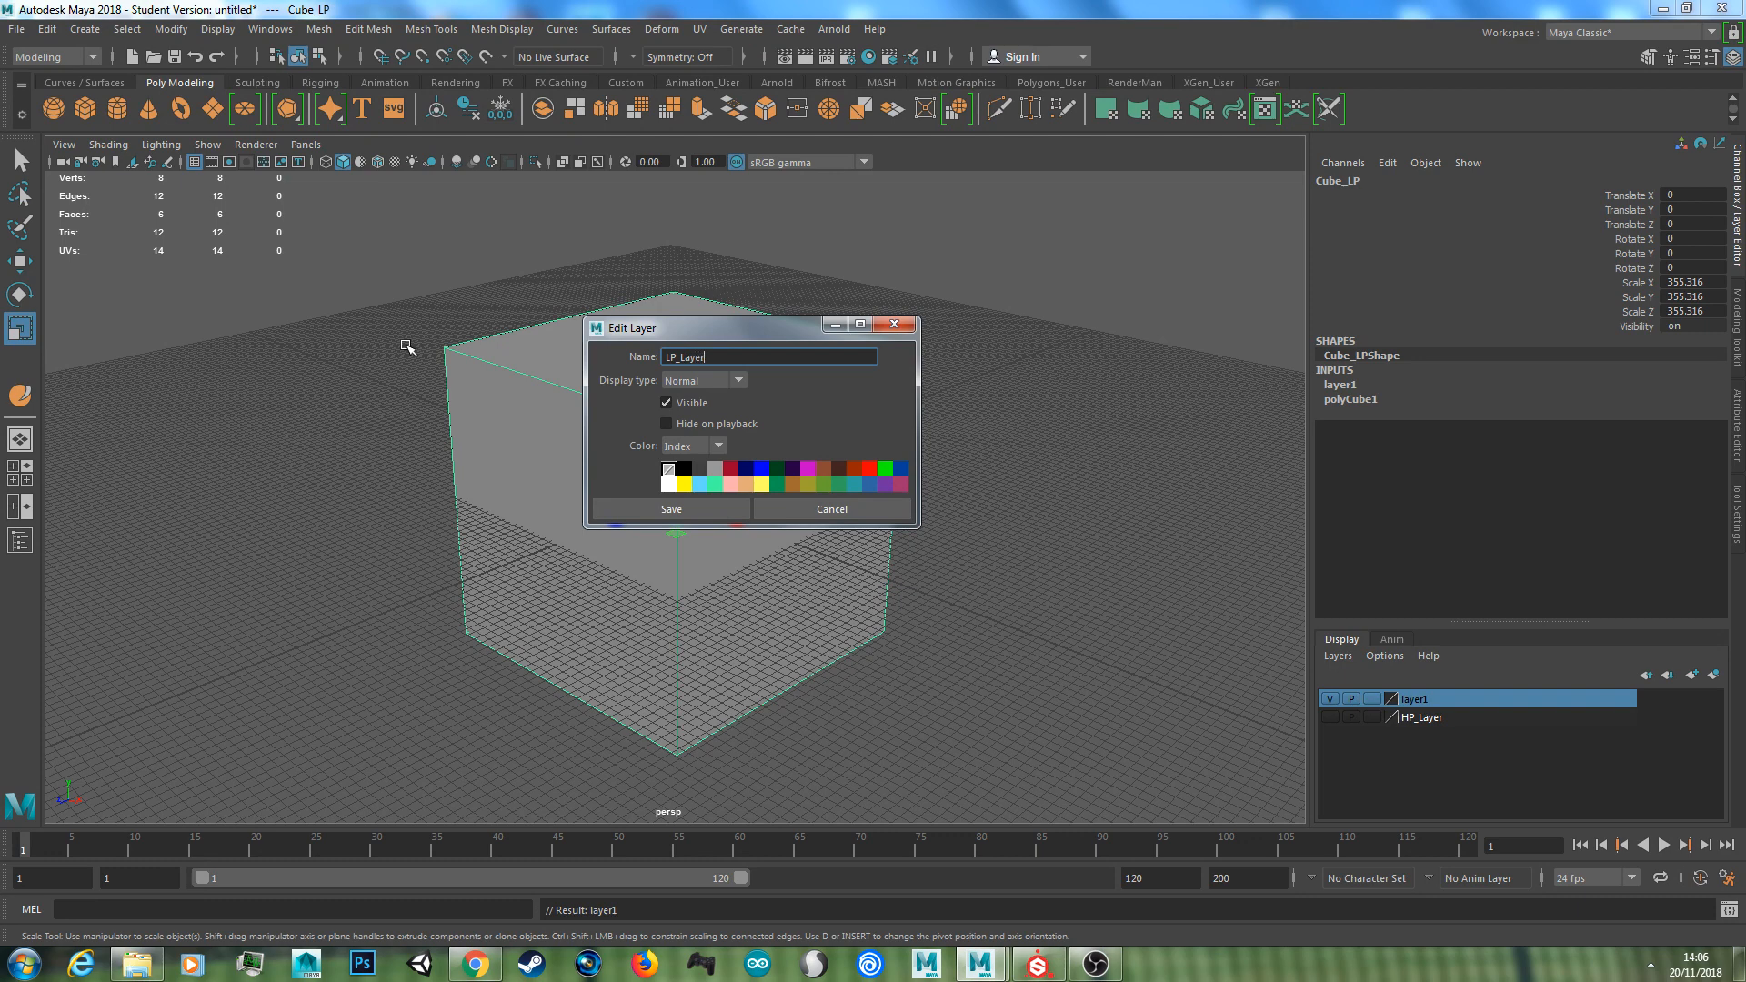
left_click(663, 502)
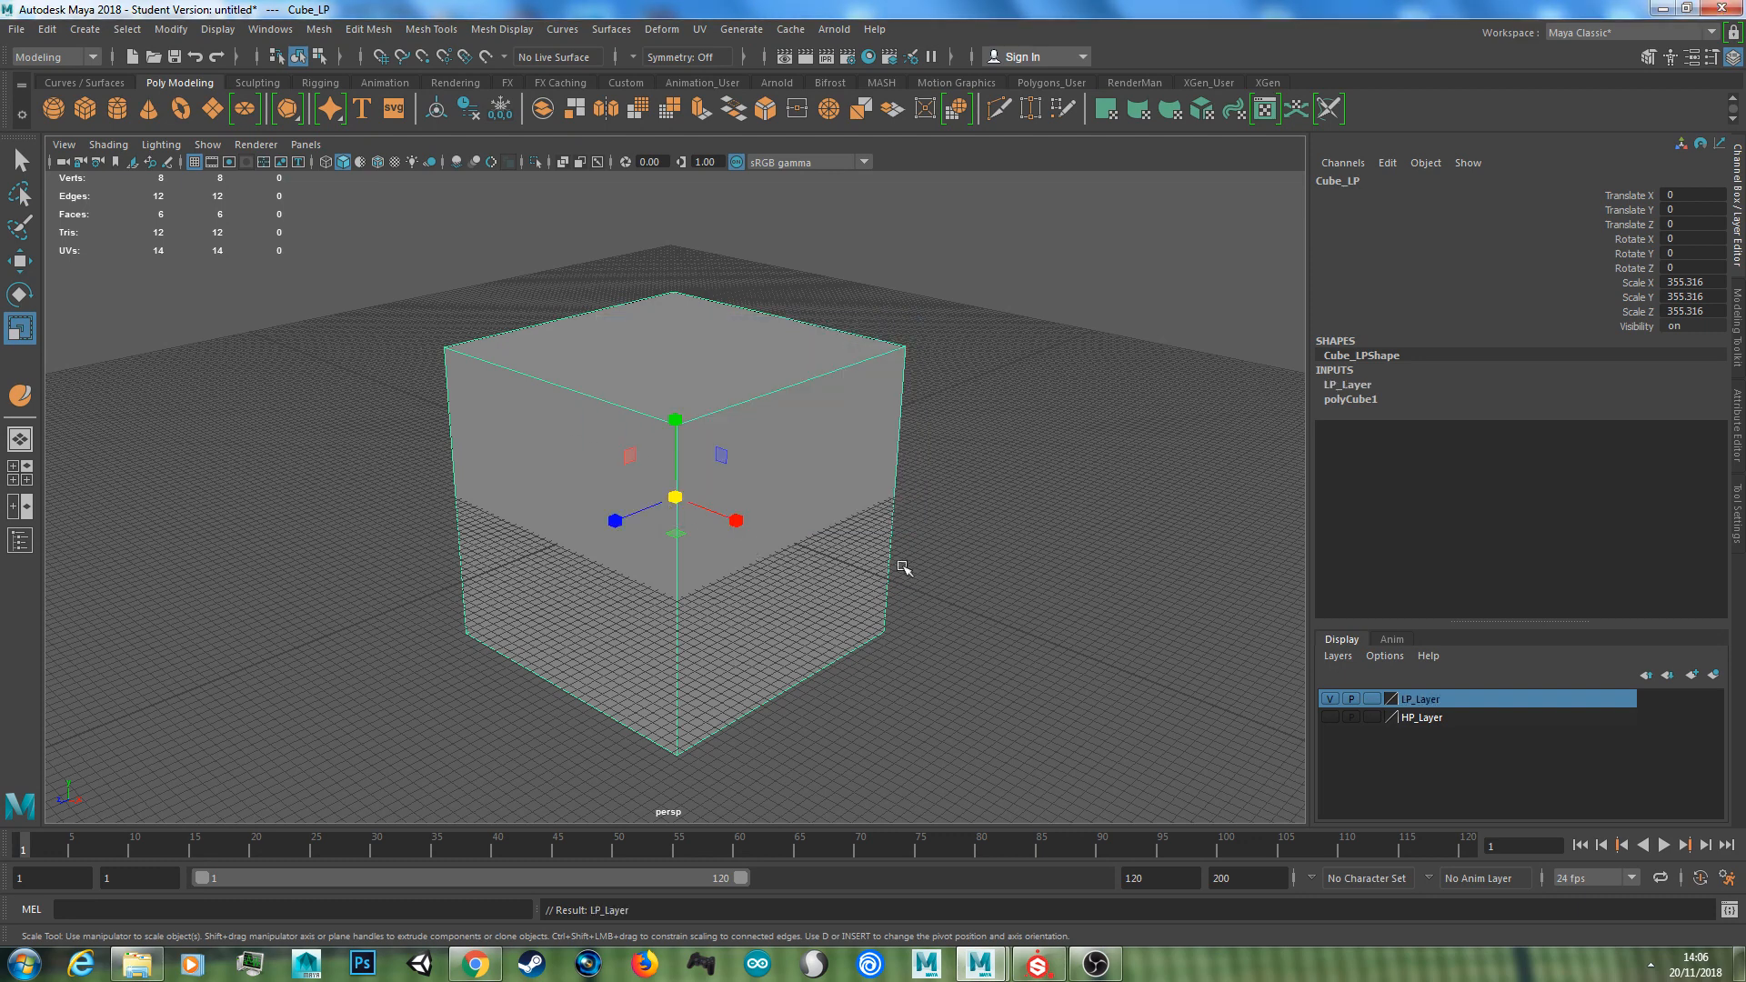
Hide LP_Layer, show HP_Layer and select Cube_HP
left_click(1329, 699)
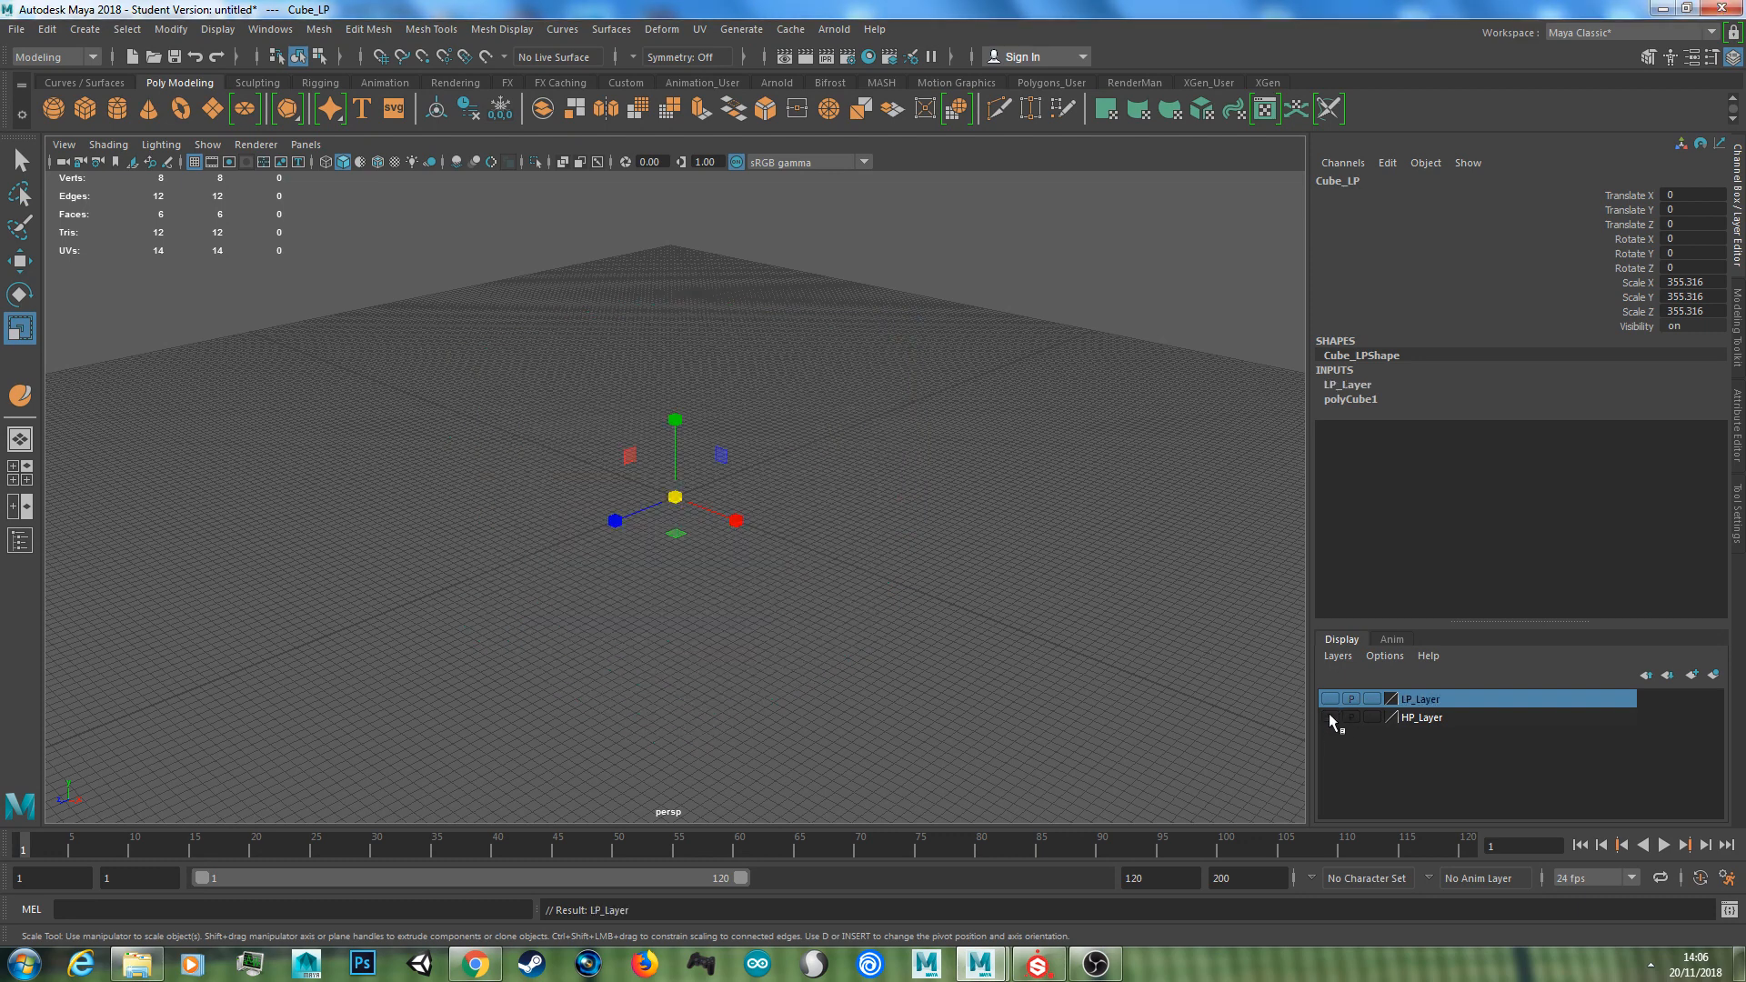
left_click(1330, 718)
left_click(821, 401)
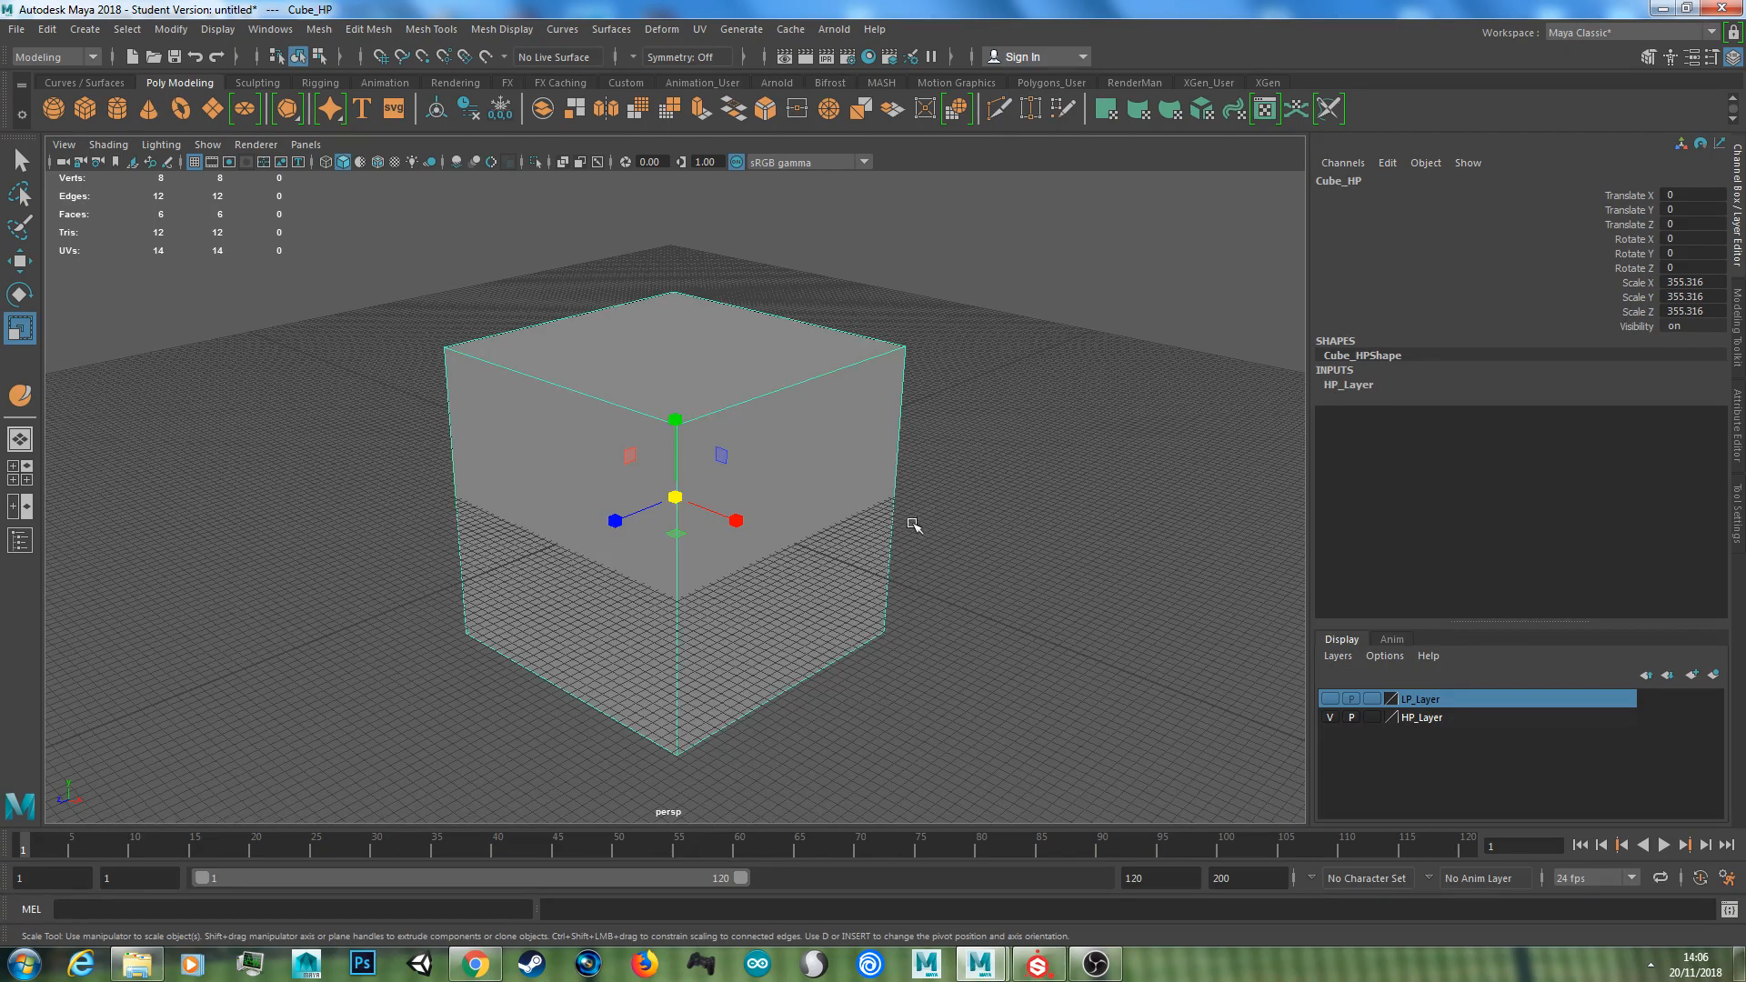
Insert two vertical edge loops around Cube_HP and scale them apart along X until they sit close to the side edges
scroll(913, 525, "up", 1)
left_click_drag(848, 549, 920, 542, "alt")
scroll(812, 513, "down", 2)
mouse_move(787, 456)
left_mouse_down("alt")
mouse_move(826, 439)
mouse_move(791, 445)
left_mouse_up("alt")
scroll(573, 394, "down", 1)
left_click_drag(573, 394, 567, 329, "alt")
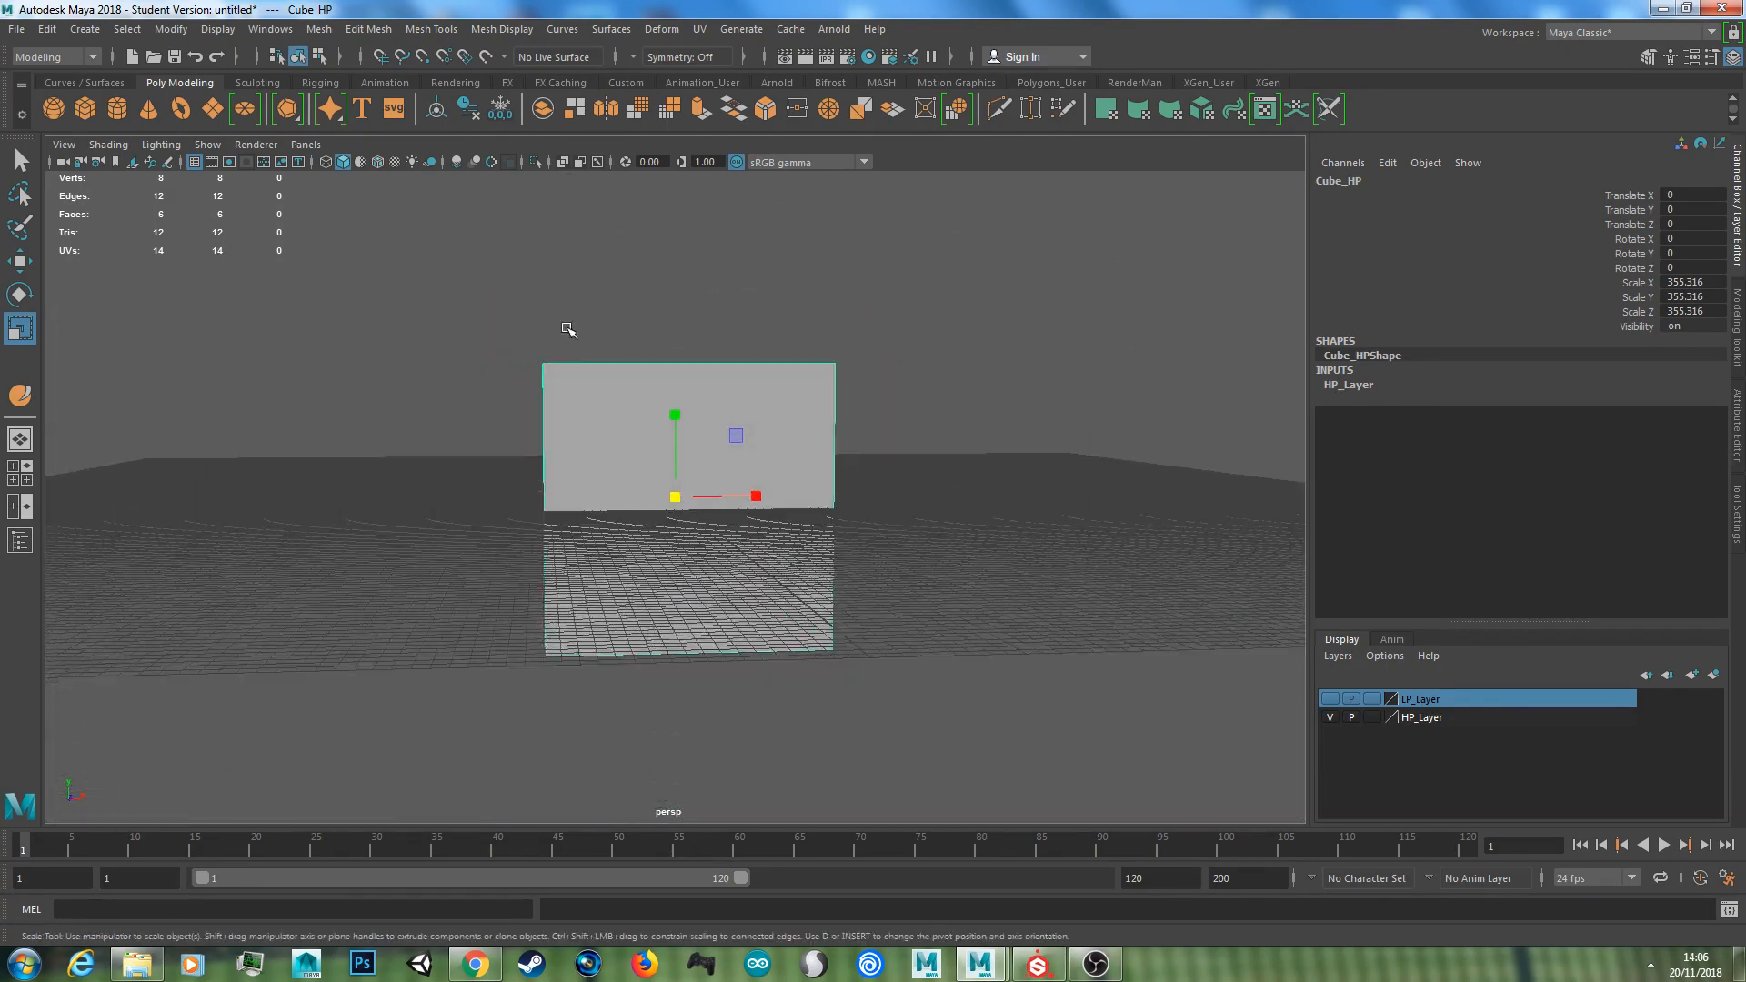
left_click(631, 81)
scroll(582, 200, "up", 1)
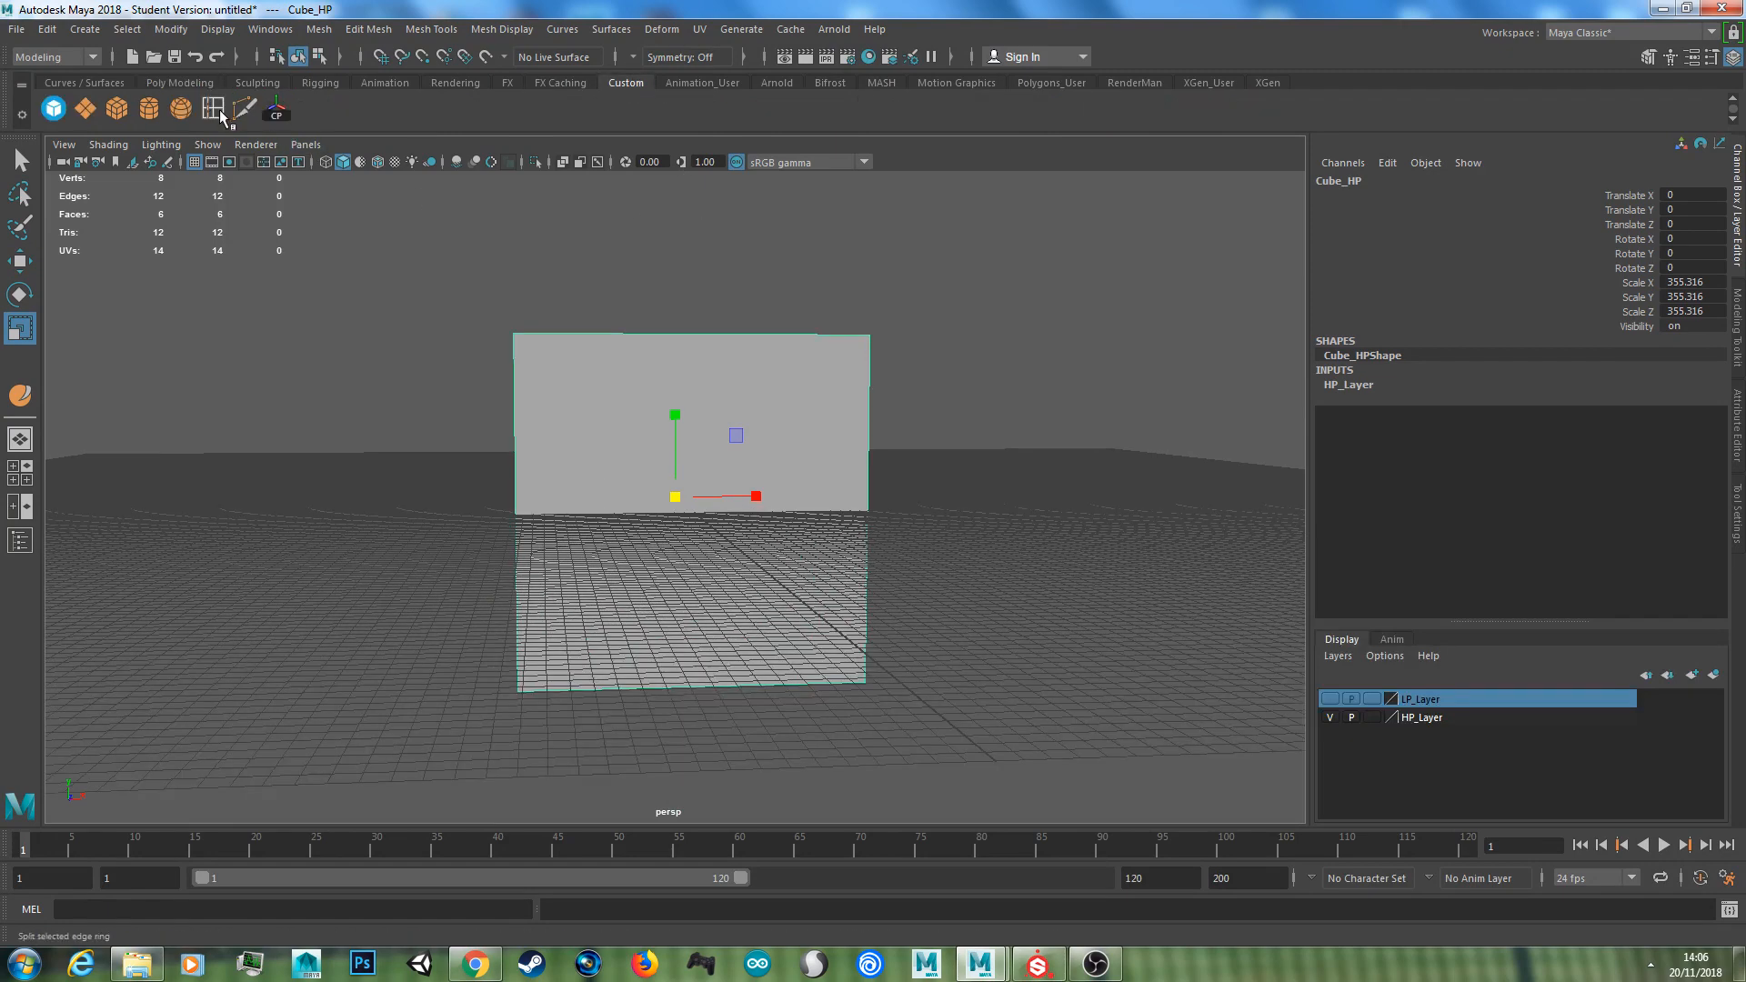
double_click(223, 113)
left_click_drag(954, 355, 694, 378, "alt")
left_click(694, 377)
key("r")
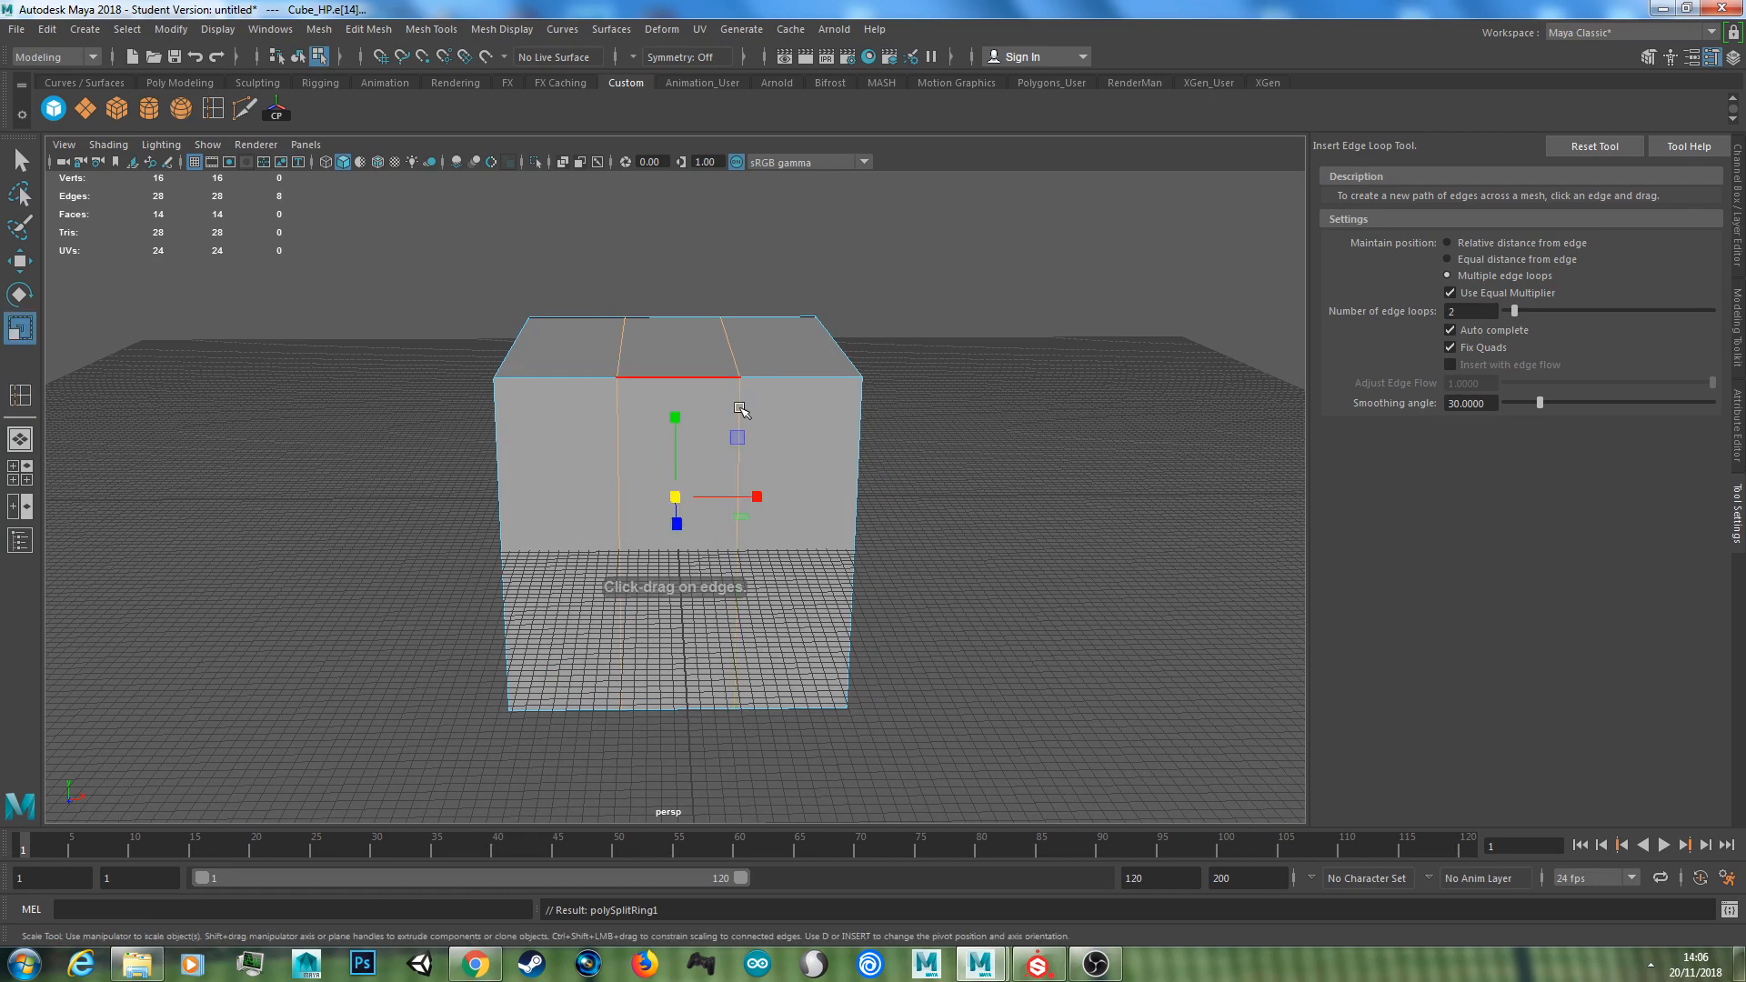
left_click_drag(757, 496, 907, 514)
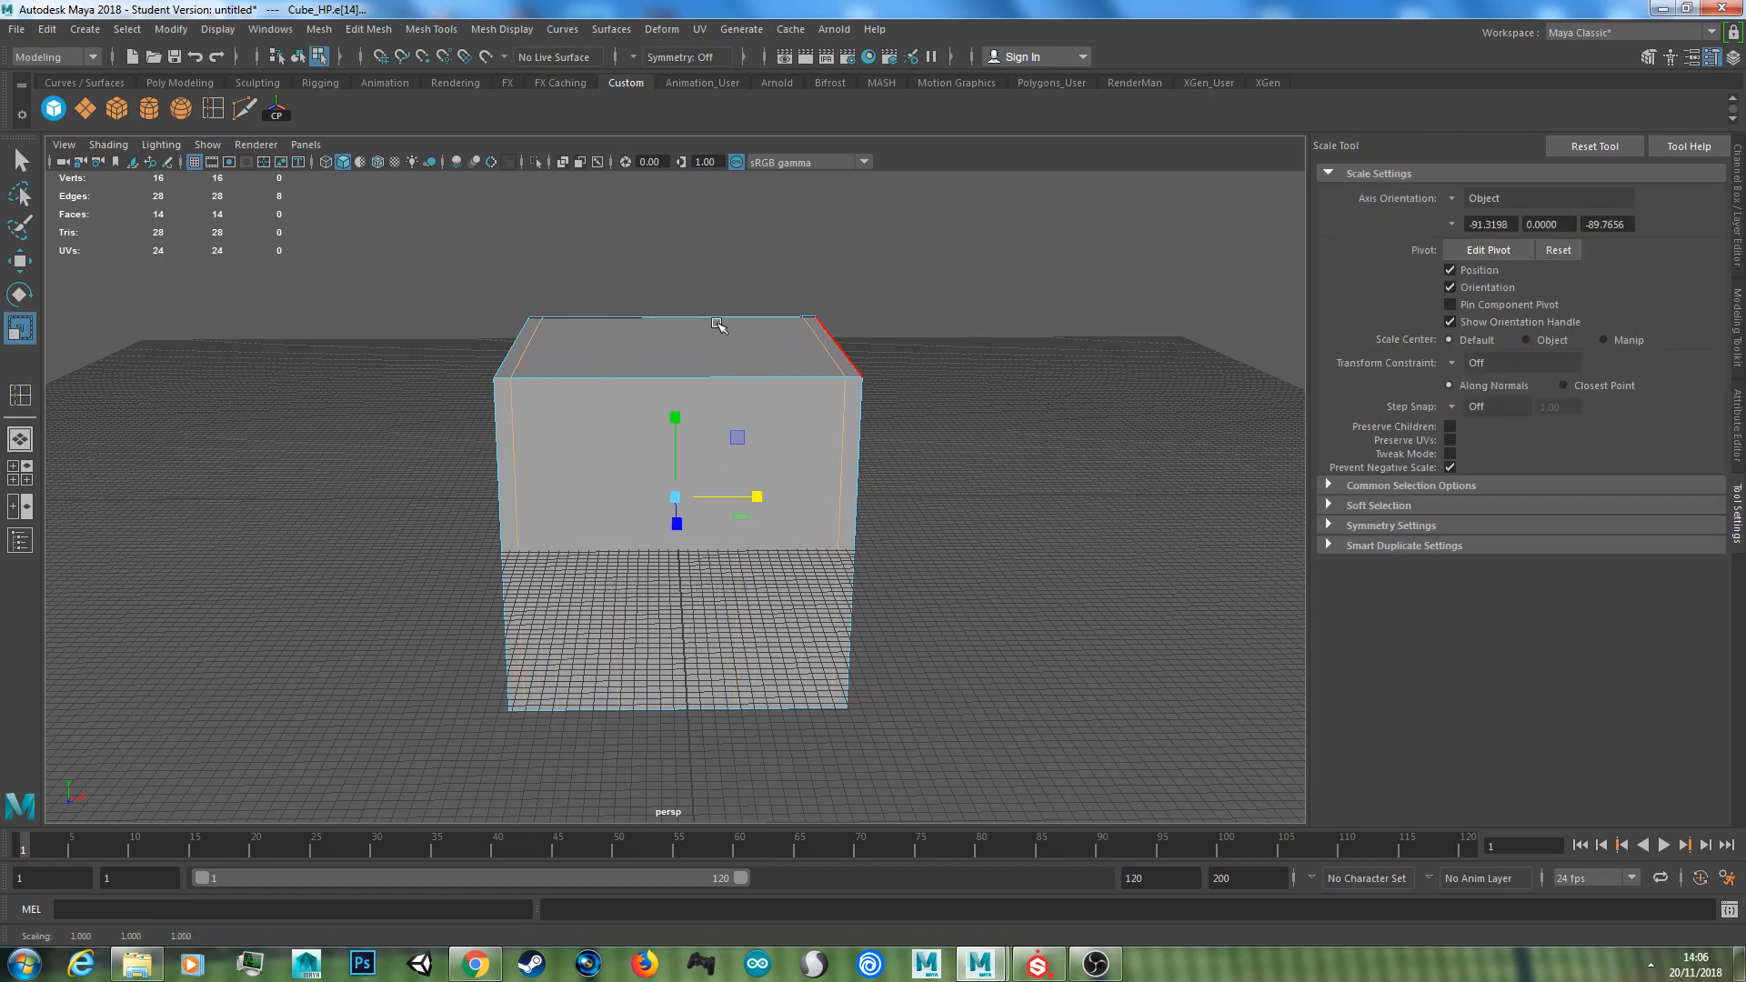
Insert two horizontal edge loops around Cube_HP and scale them apart vertically until they sit close to the top and bottom edges
left_click(212, 109)
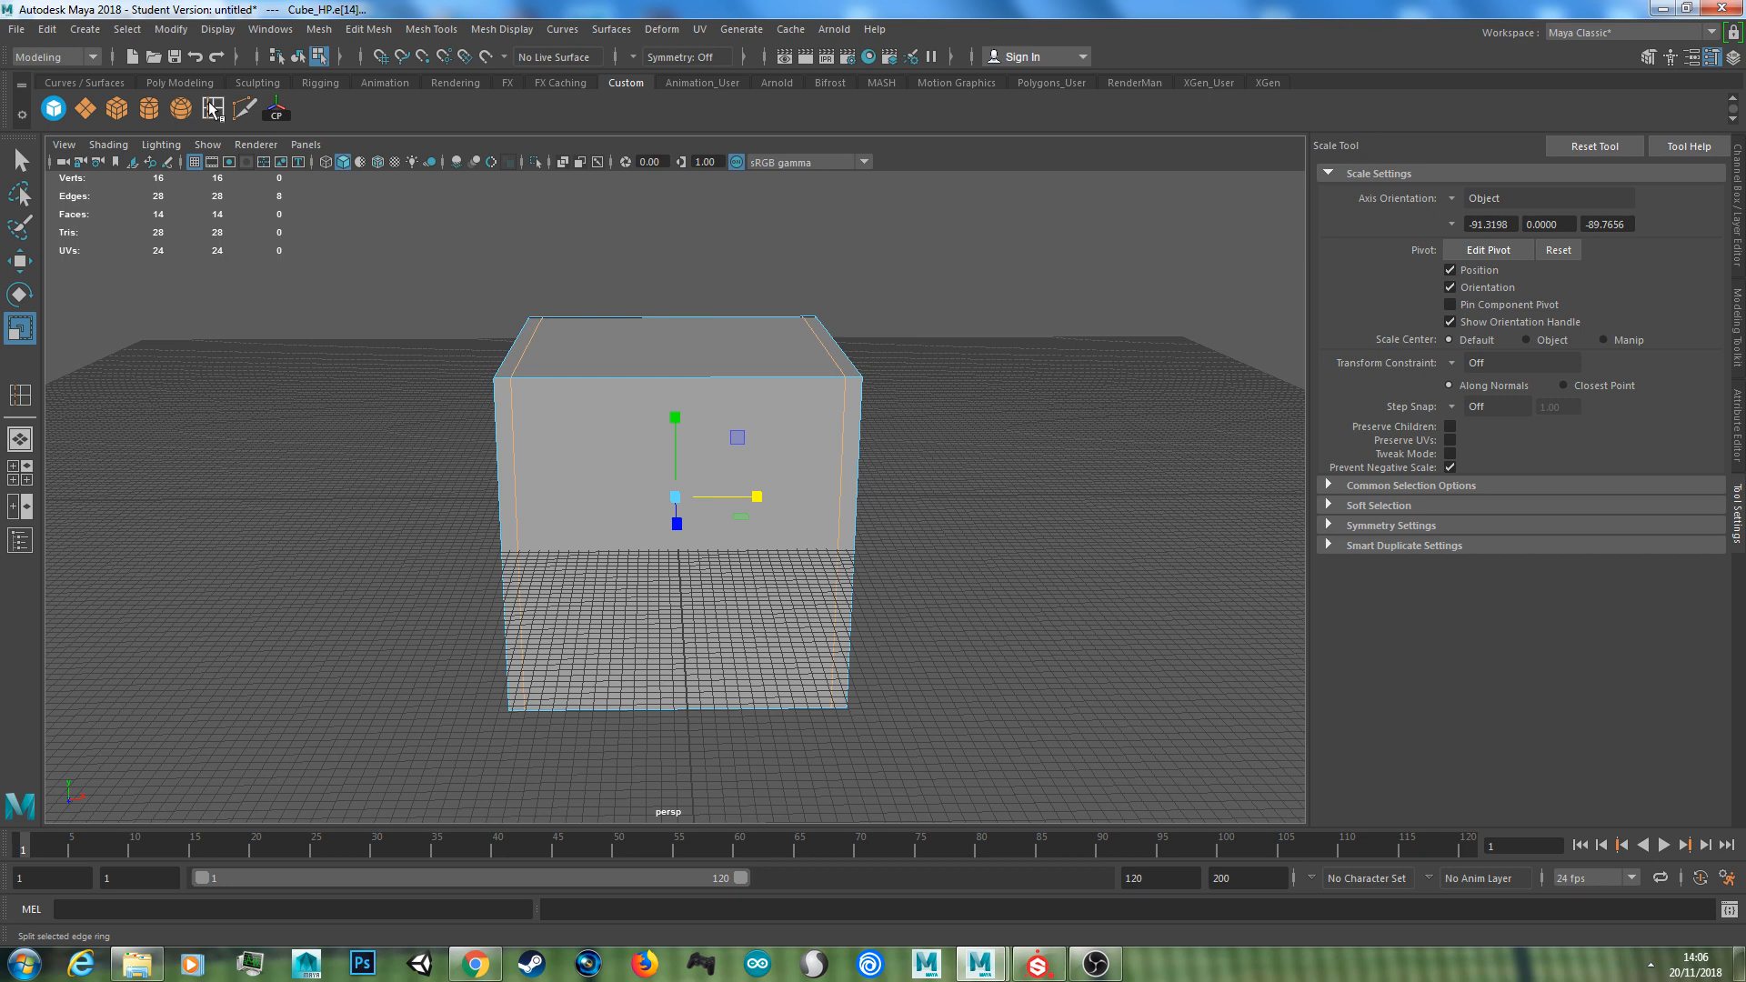
left_click(518, 418)
key("r")
left_click_drag(694, 449, 704, 393, "alt")
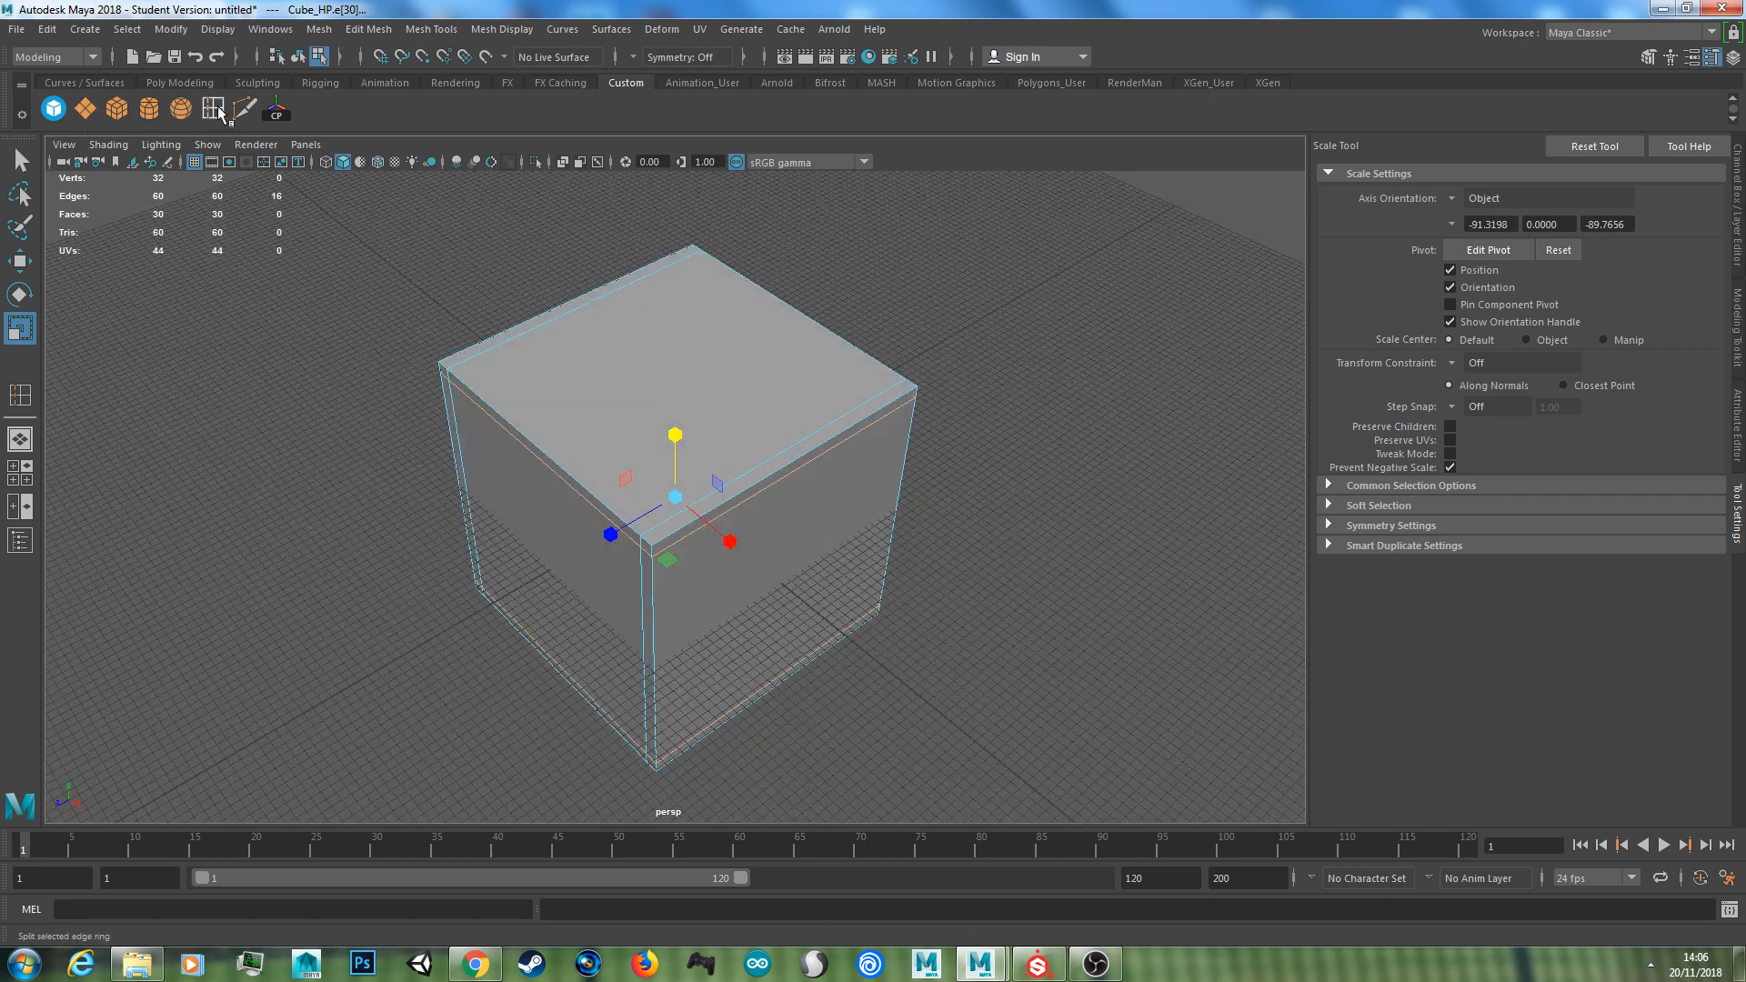
Insert two edge loops across Cube_HP's depth, scale them apart along Z close to the front and back edges, and return to object mode
key("y")
left_click(780, 470)
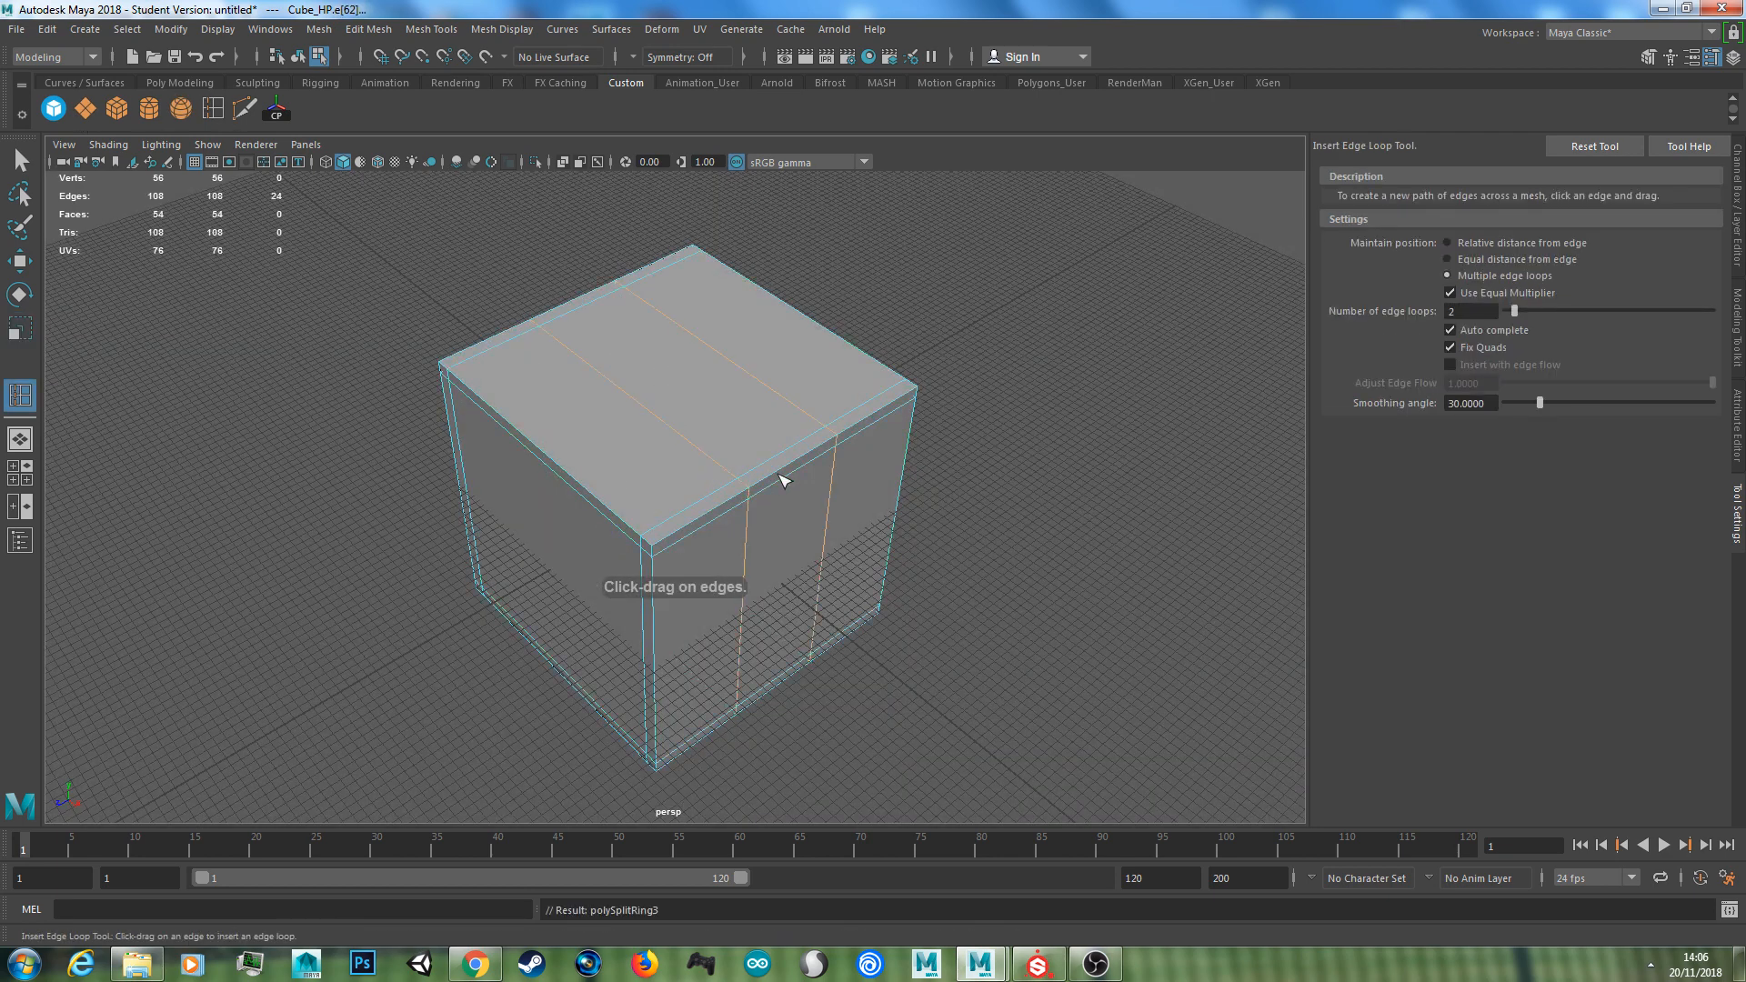
key("r")
left_click_drag(611, 534, 573, 459)
key("w")
right_click_drag(539, 409, 624, 356)
Preview Cube_HP smoothed, inspect its rounded edges from several angles, and return it to the unsmoothed display
scroll(717, 332, "up", 3)
left_click(716, 332)
left_click_drag(717, 332, 735, 446, "alt")
scroll(733, 444, "up", 1)
right_click_drag(455, 455, 541, 361)
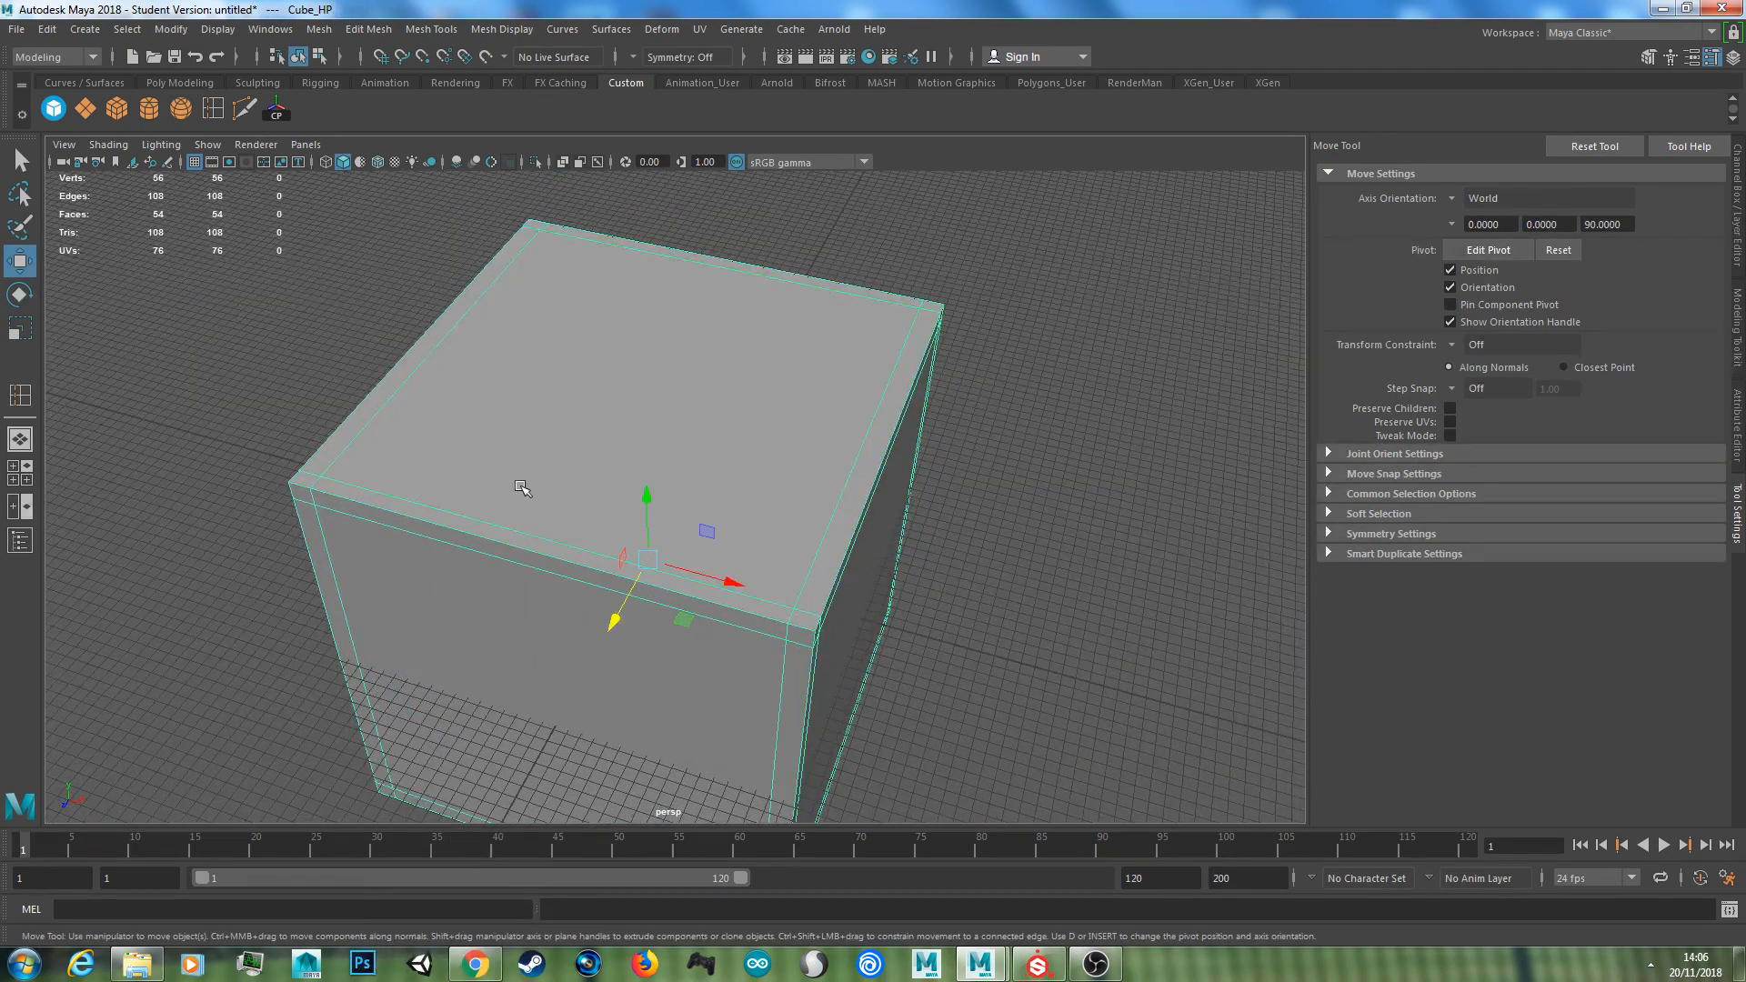
key("3")
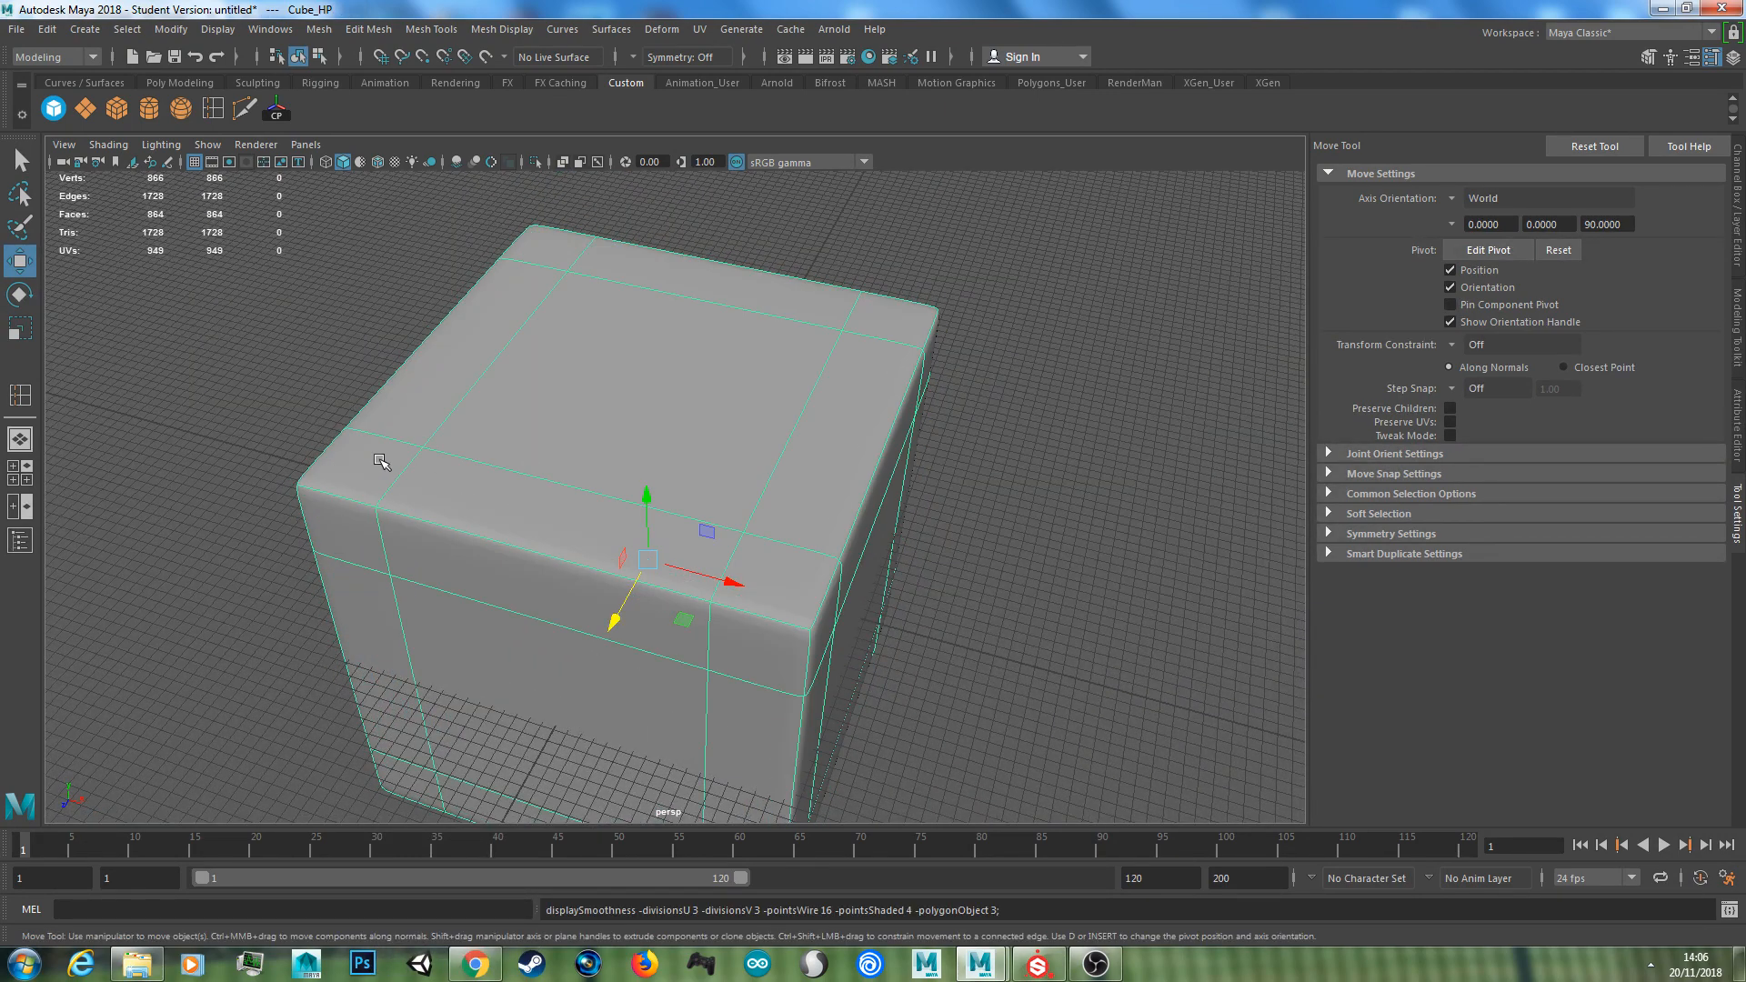
scroll(380, 460, "down", 3)
left_click(913, 527)
left_click_drag(850, 596, 855, 503, "alt")
scroll(707, 434, "up", 2)
left_click(708, 435)
key("1")
scroll(838, 401, "up", 2)
left_click_drag(869, 394, 819, 435, "alt")
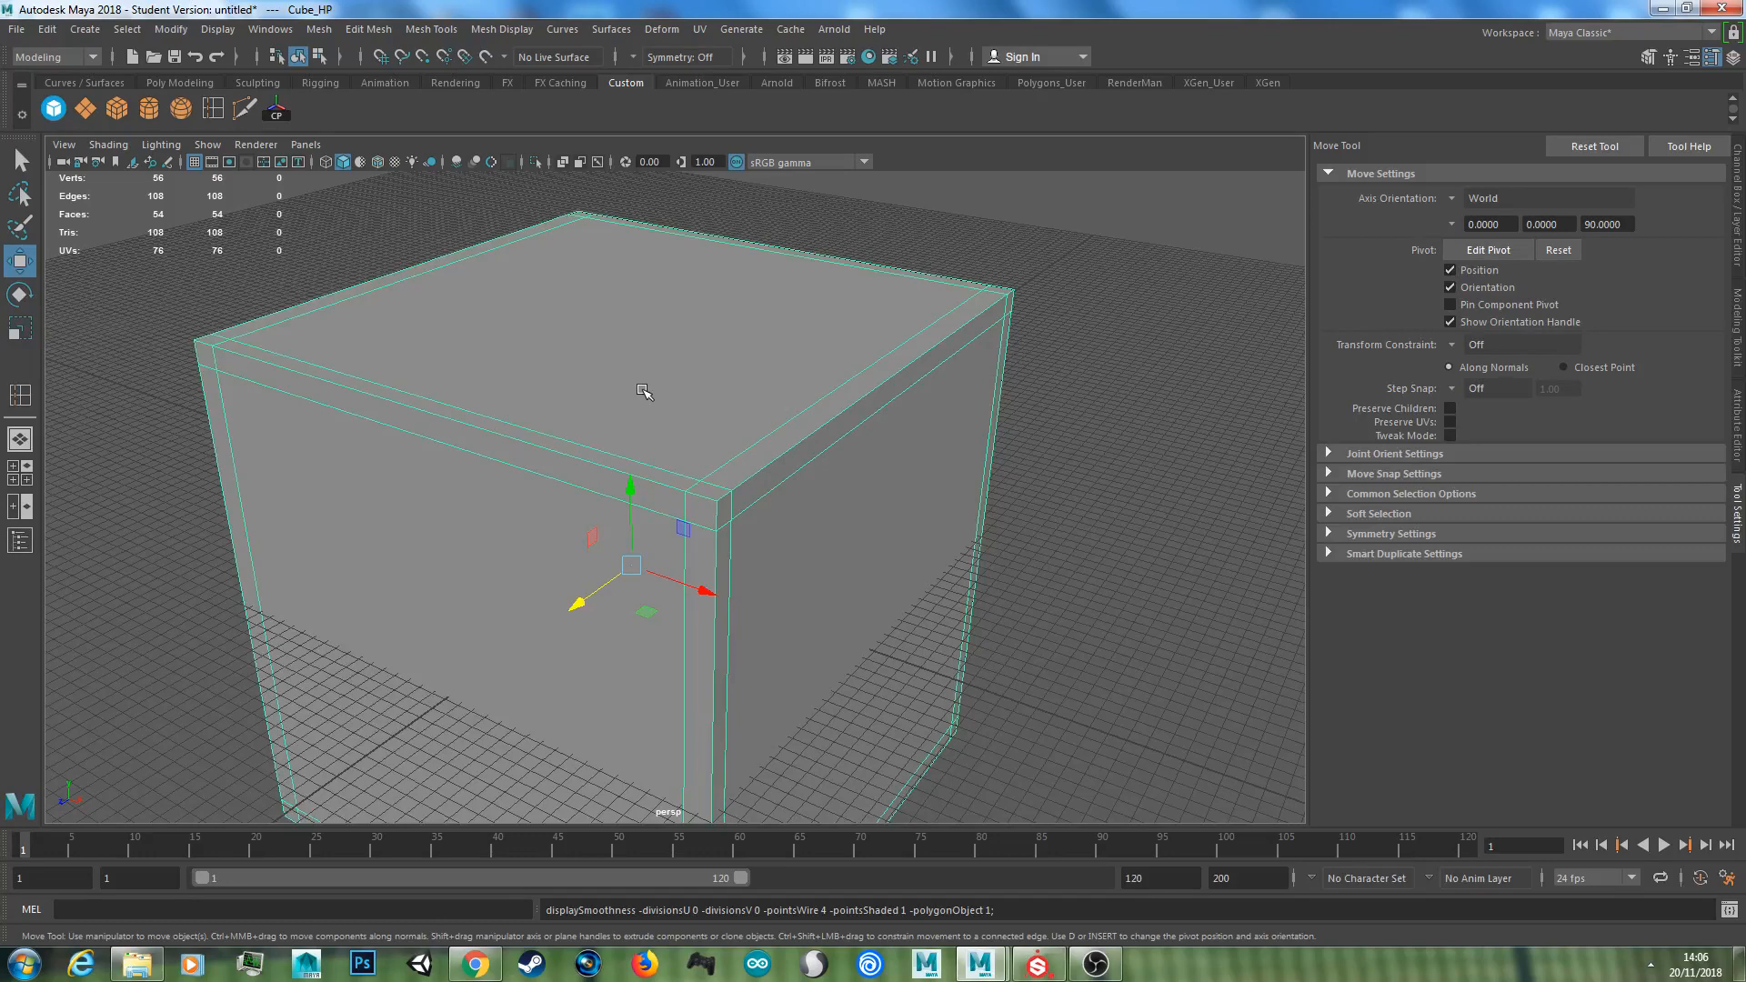
Highlight the supporting edge loop along Cube_HP's top edge and return to object selection
right_click_drag(611, 446, 607, 393)
double_click(604, 454)
left_click_drag(393, 734, 393, 732)
key("F8")
Turn Cube_HP's smooth preview on again, check the edge softness near and far, and switch the preview off
key("3")
scroll(673, 432, "down", 3)
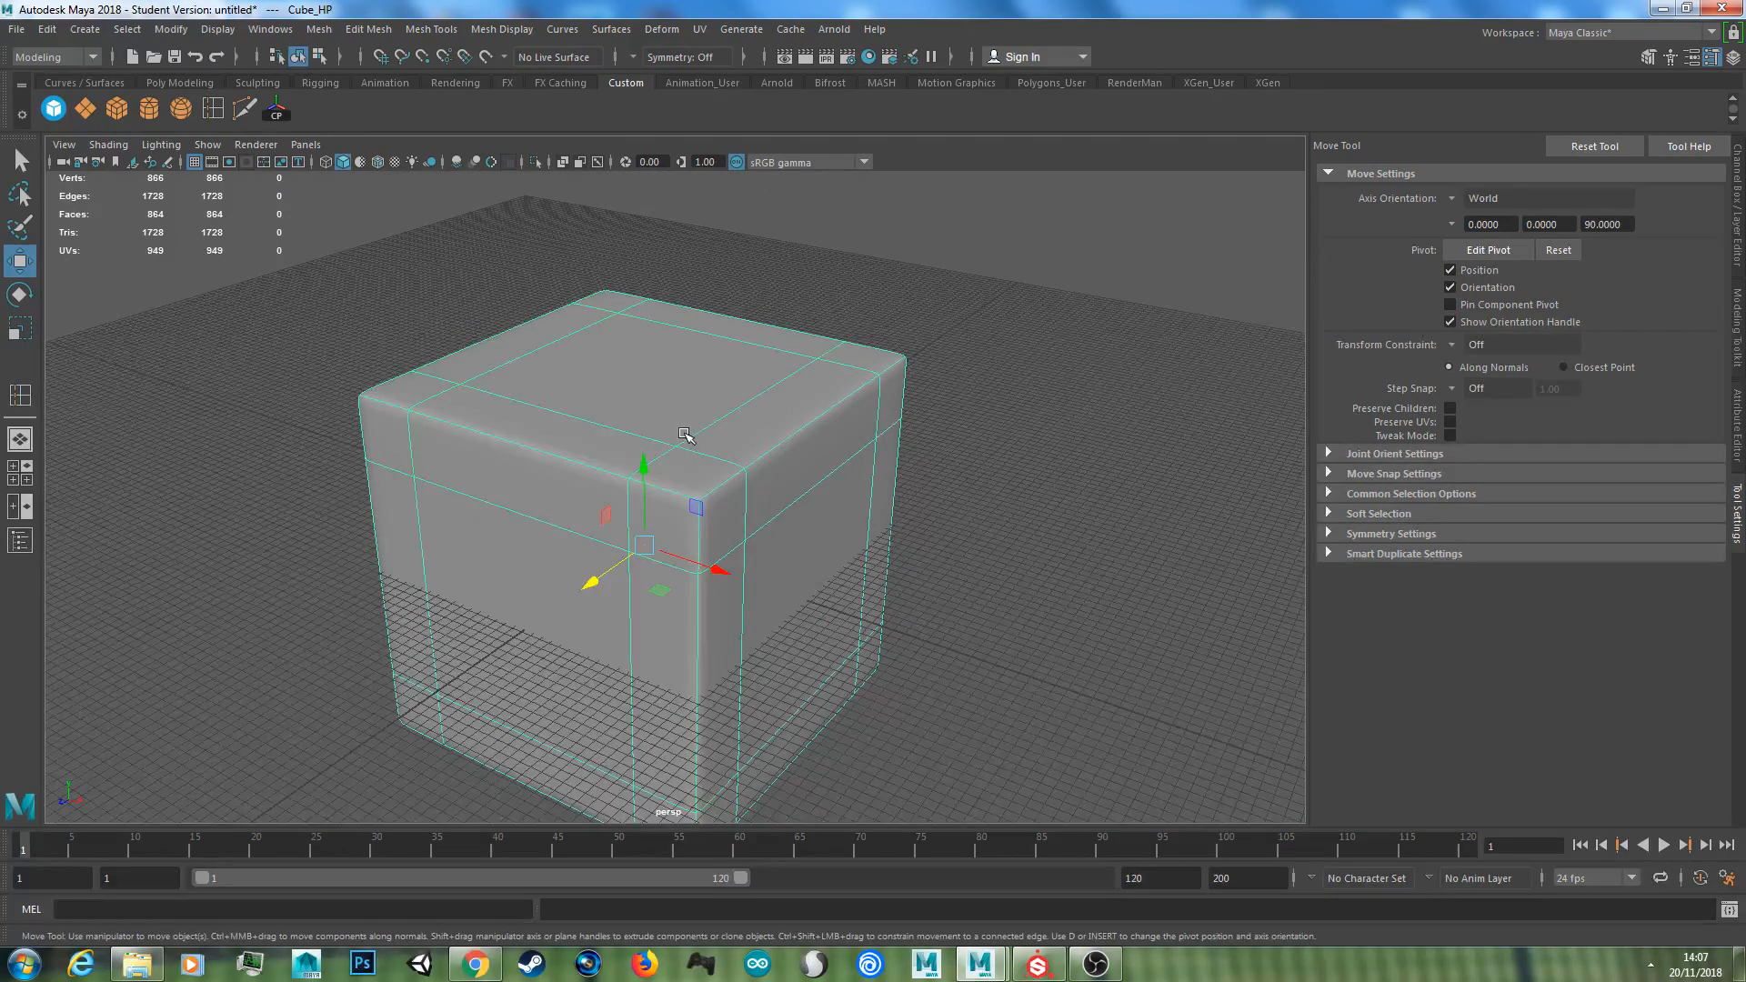
scroll(684, 434, "up", 4)
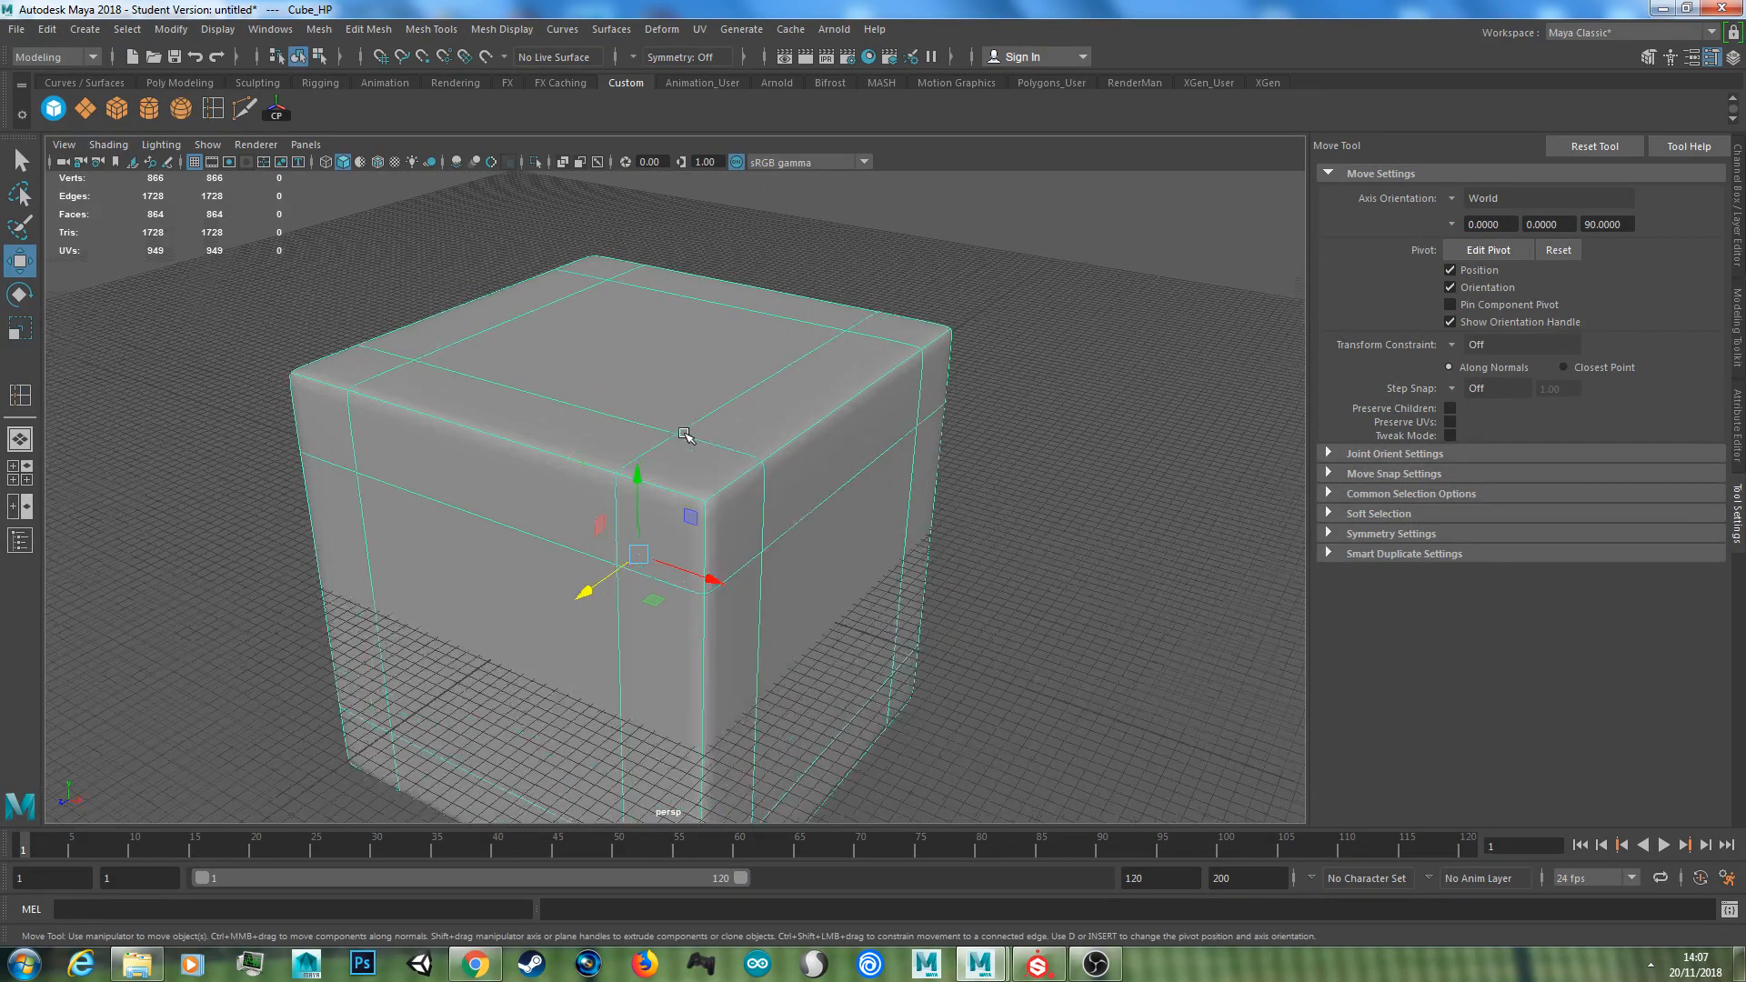
scroll(692, 446, "down", 3)
scroll(702, 470, "up", 3)
key("1")
scroll(702, 470, "down", 5)
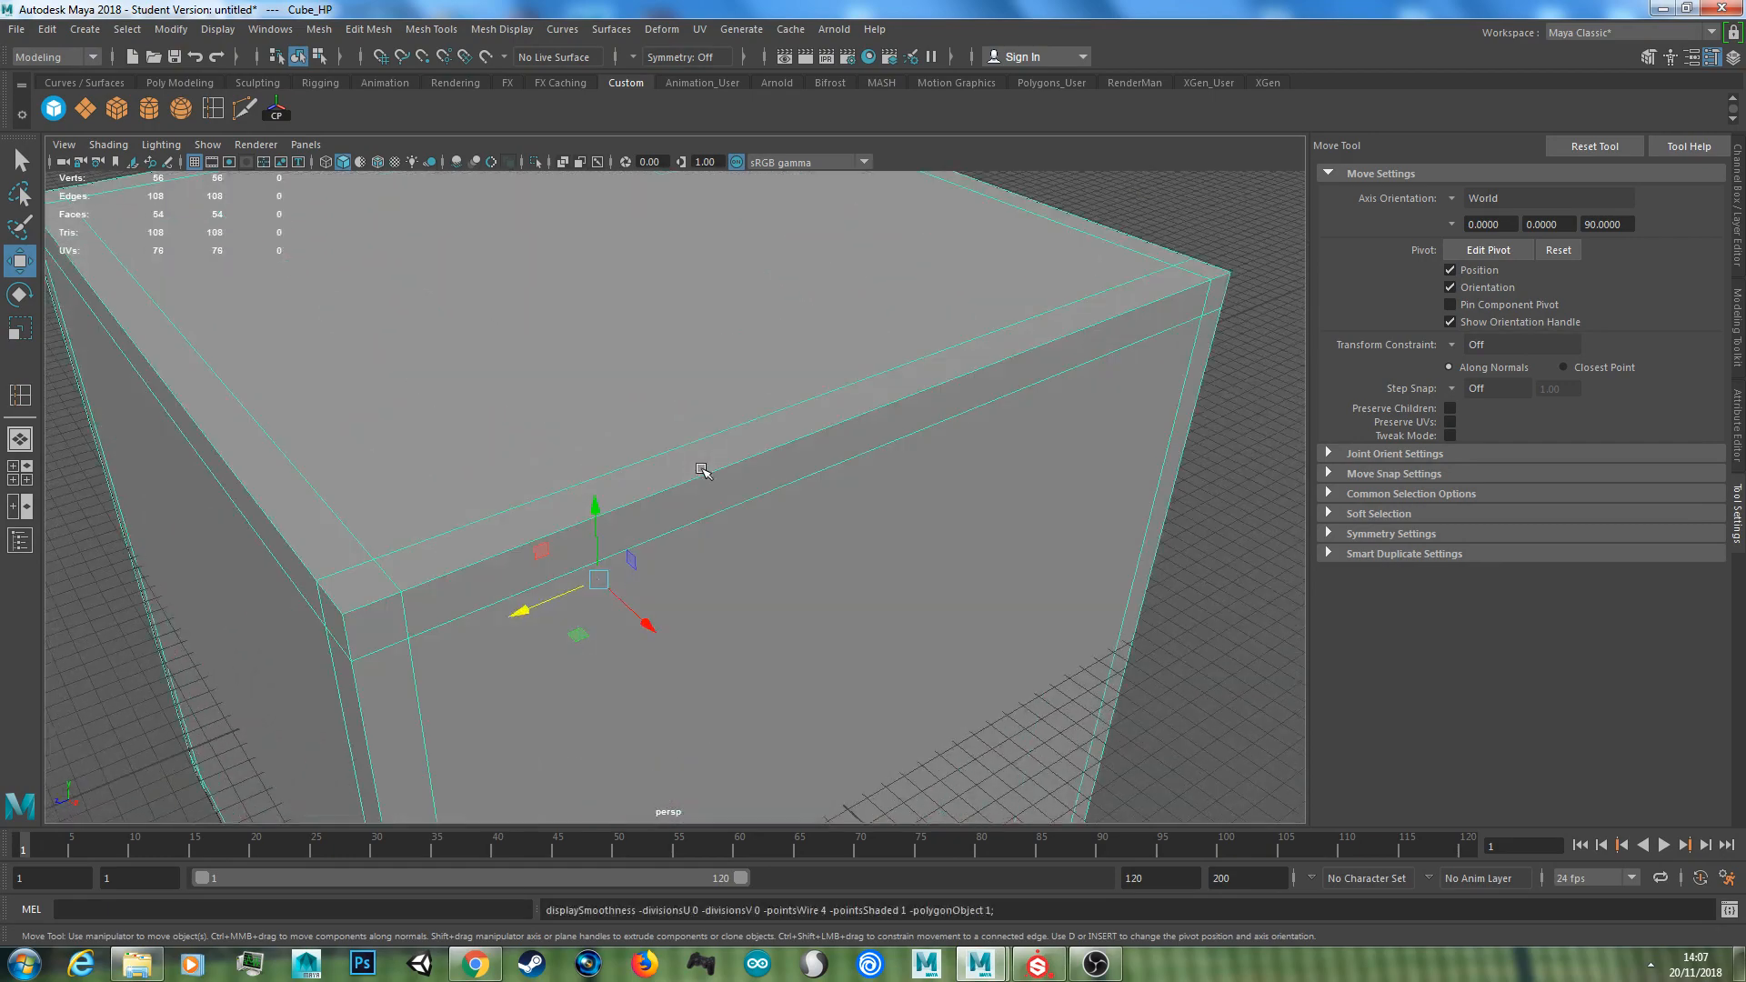
Extrude the large top face of Cube_HP with an offset of about 10.04
right_click_drag(509, 367, 508, 415)
left_click(587, 368)
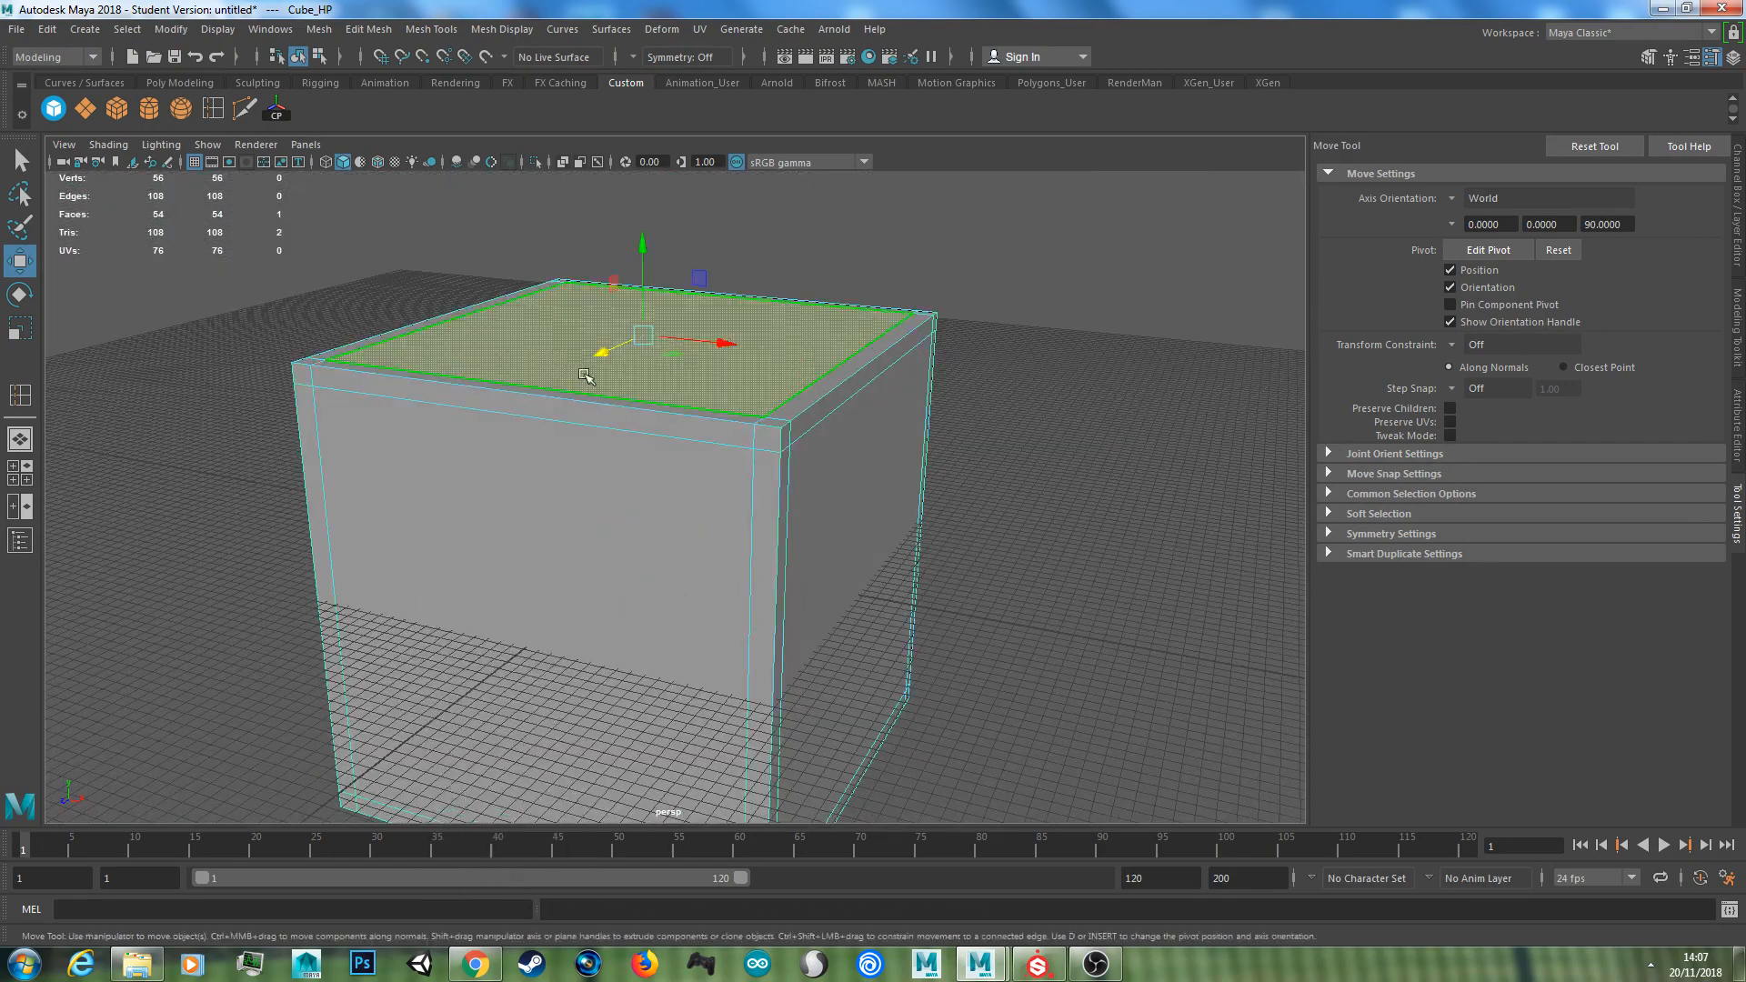
scroll(595, 379, "down", 4)
left_click_drag(633, 390, 735, 529, "alt")
key("f")
key("ctrl+e")
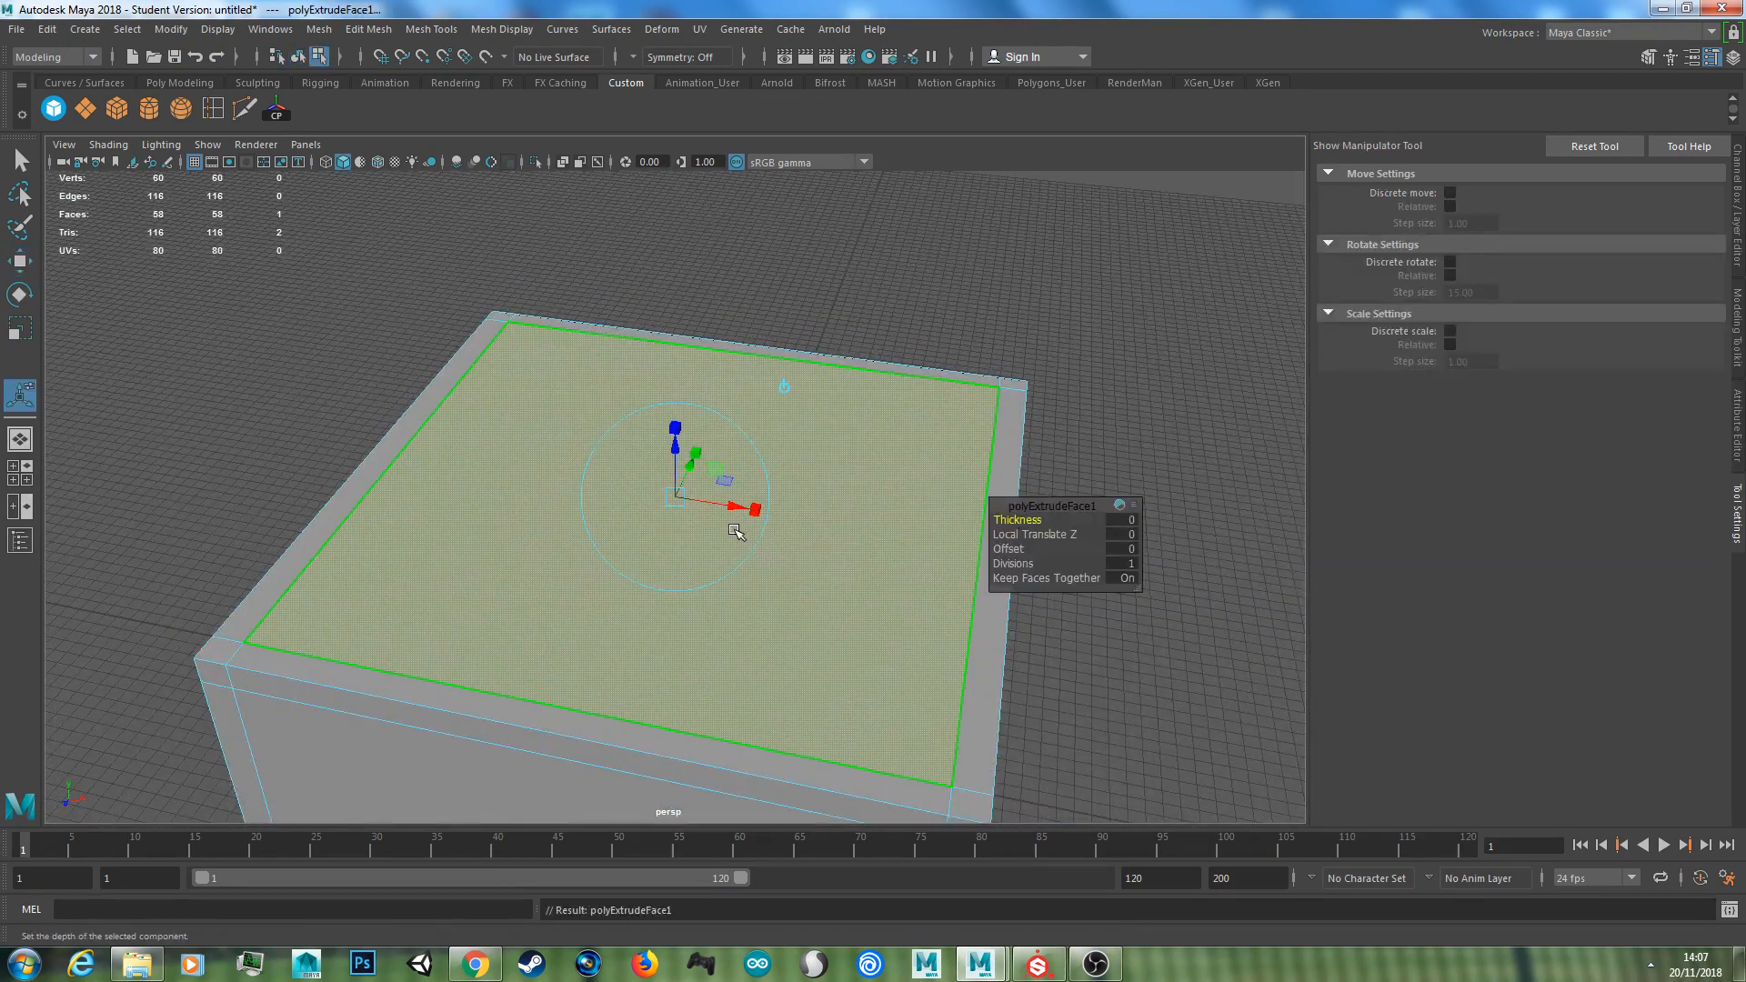
left_click(1007, 548)
left_click_drag(1007, 549, 1010, 549)
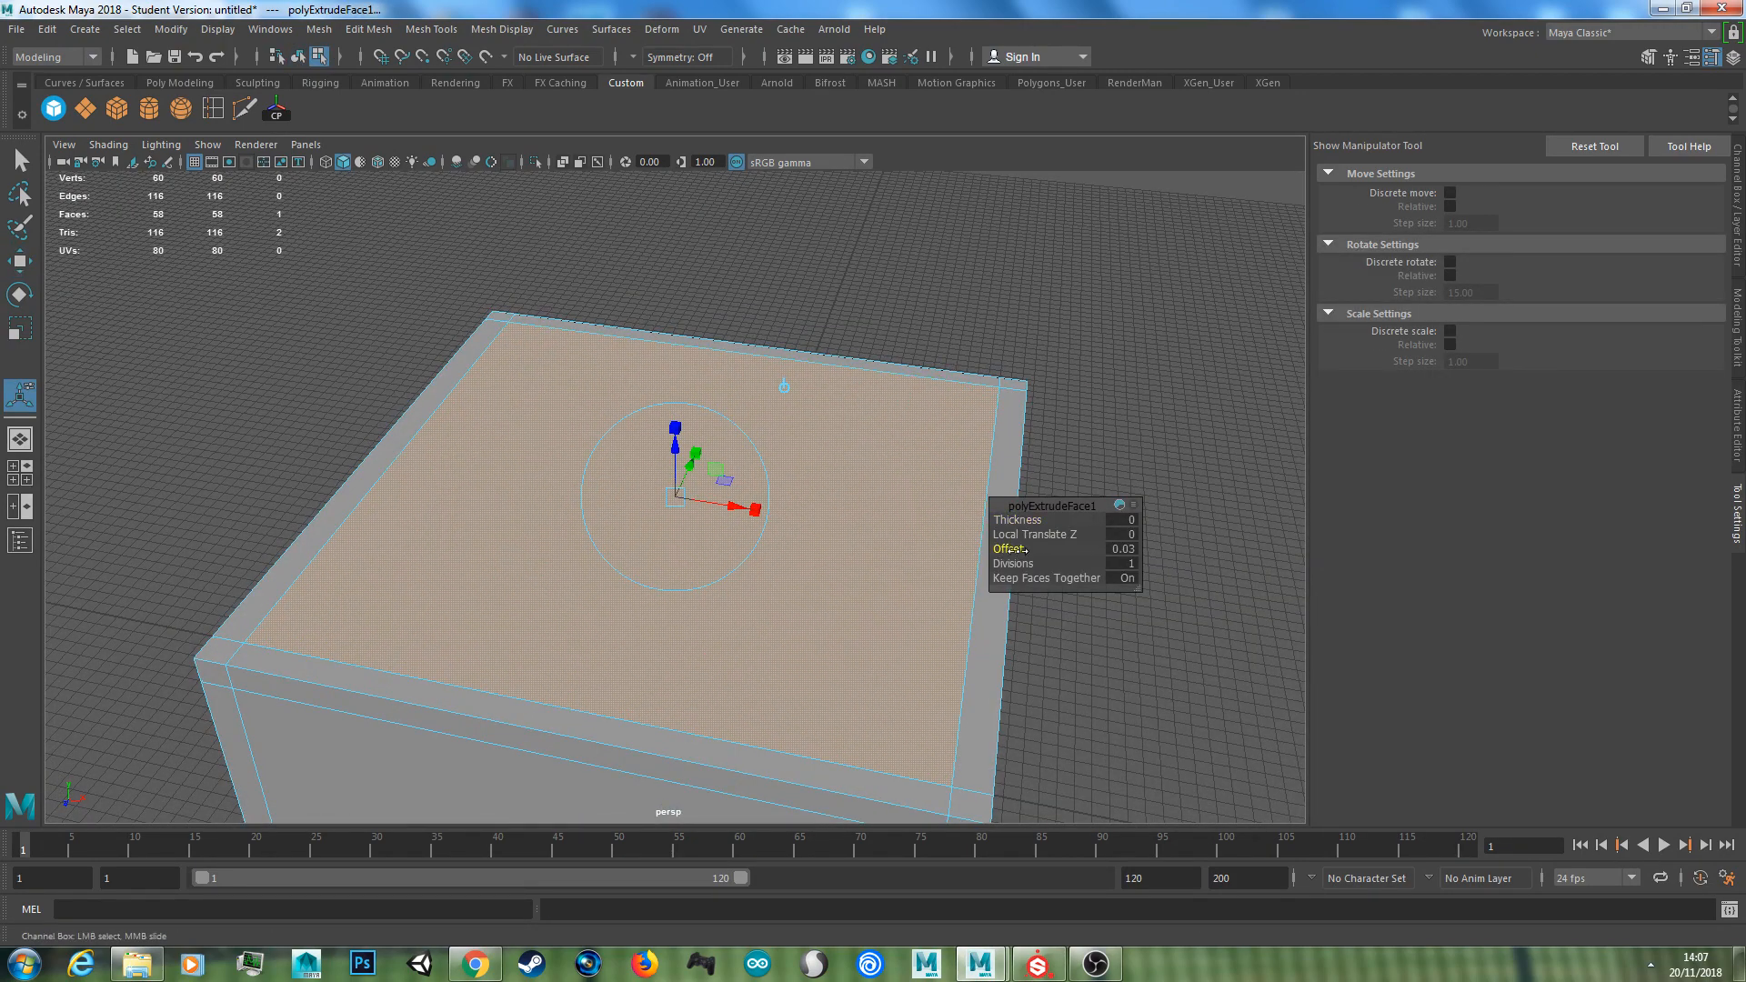
left_click_drag(1159, 541, 1441, 540)
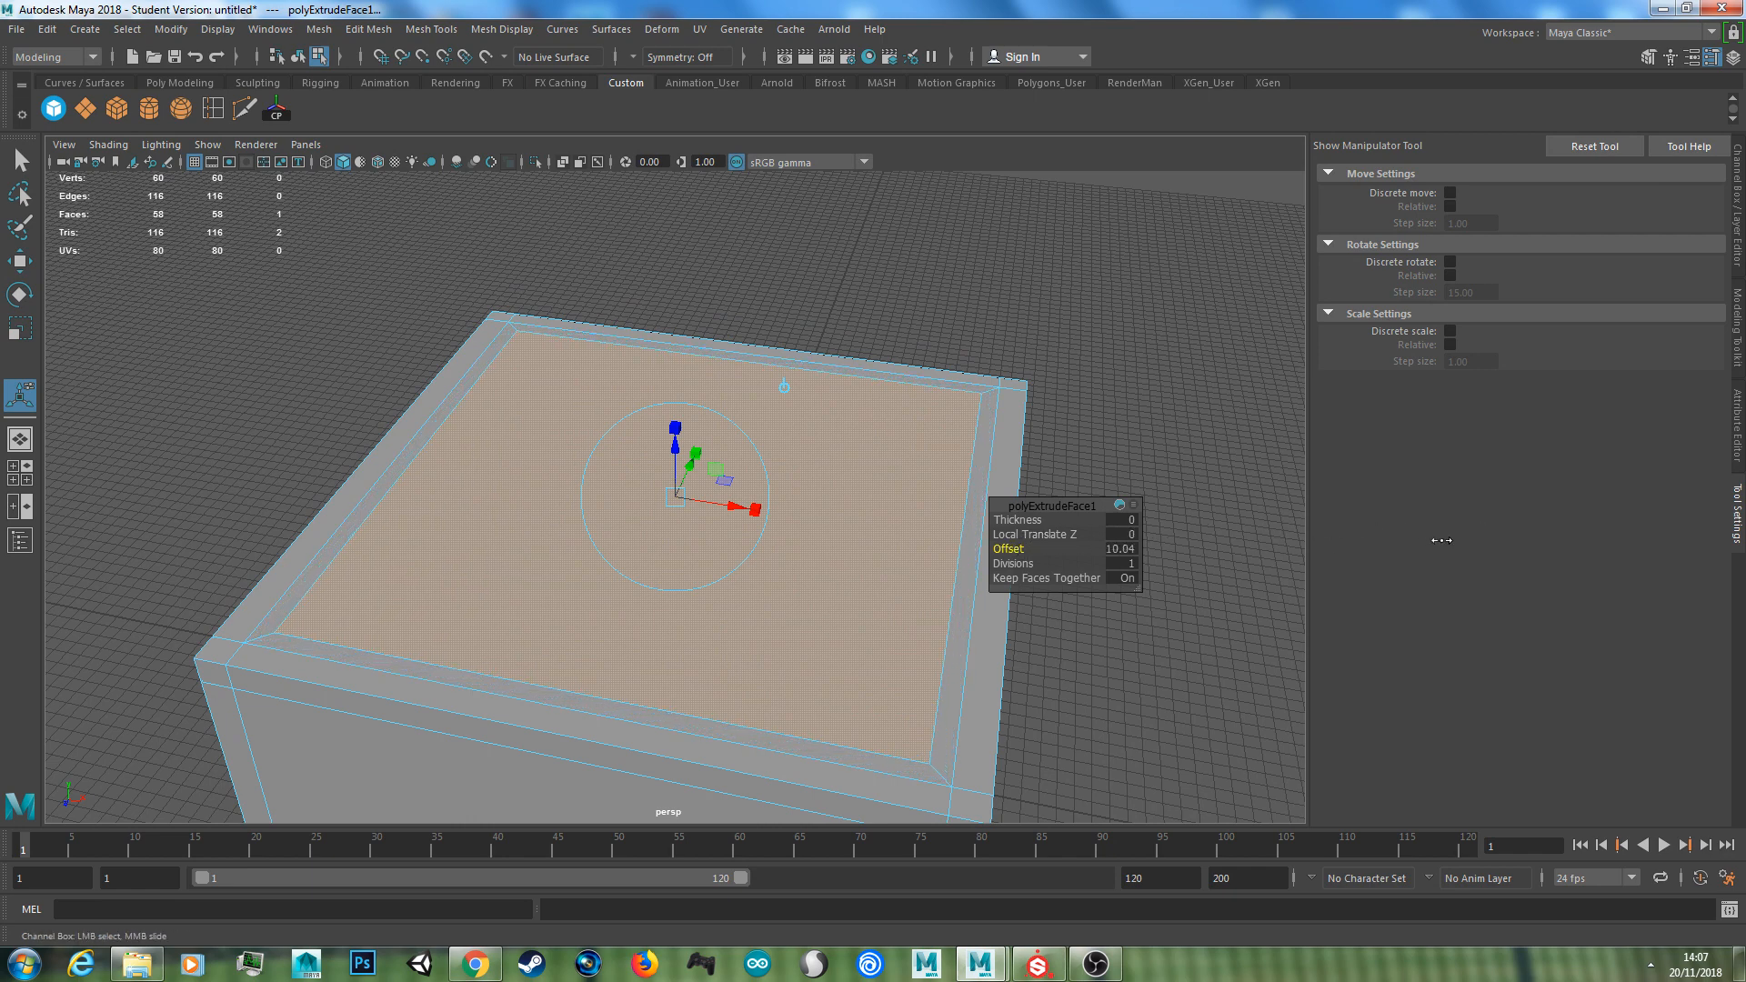
Extrude the inner top face of Cube_HP a second time with an offset of about 9.01
key("ctrl+e")
left_click(1008, 548)
left_click_drag(1155, 541, 1559, 601)
Add divisions to the innermost top face and circularize the resulting four faces
right_click(848, 478, "shift")
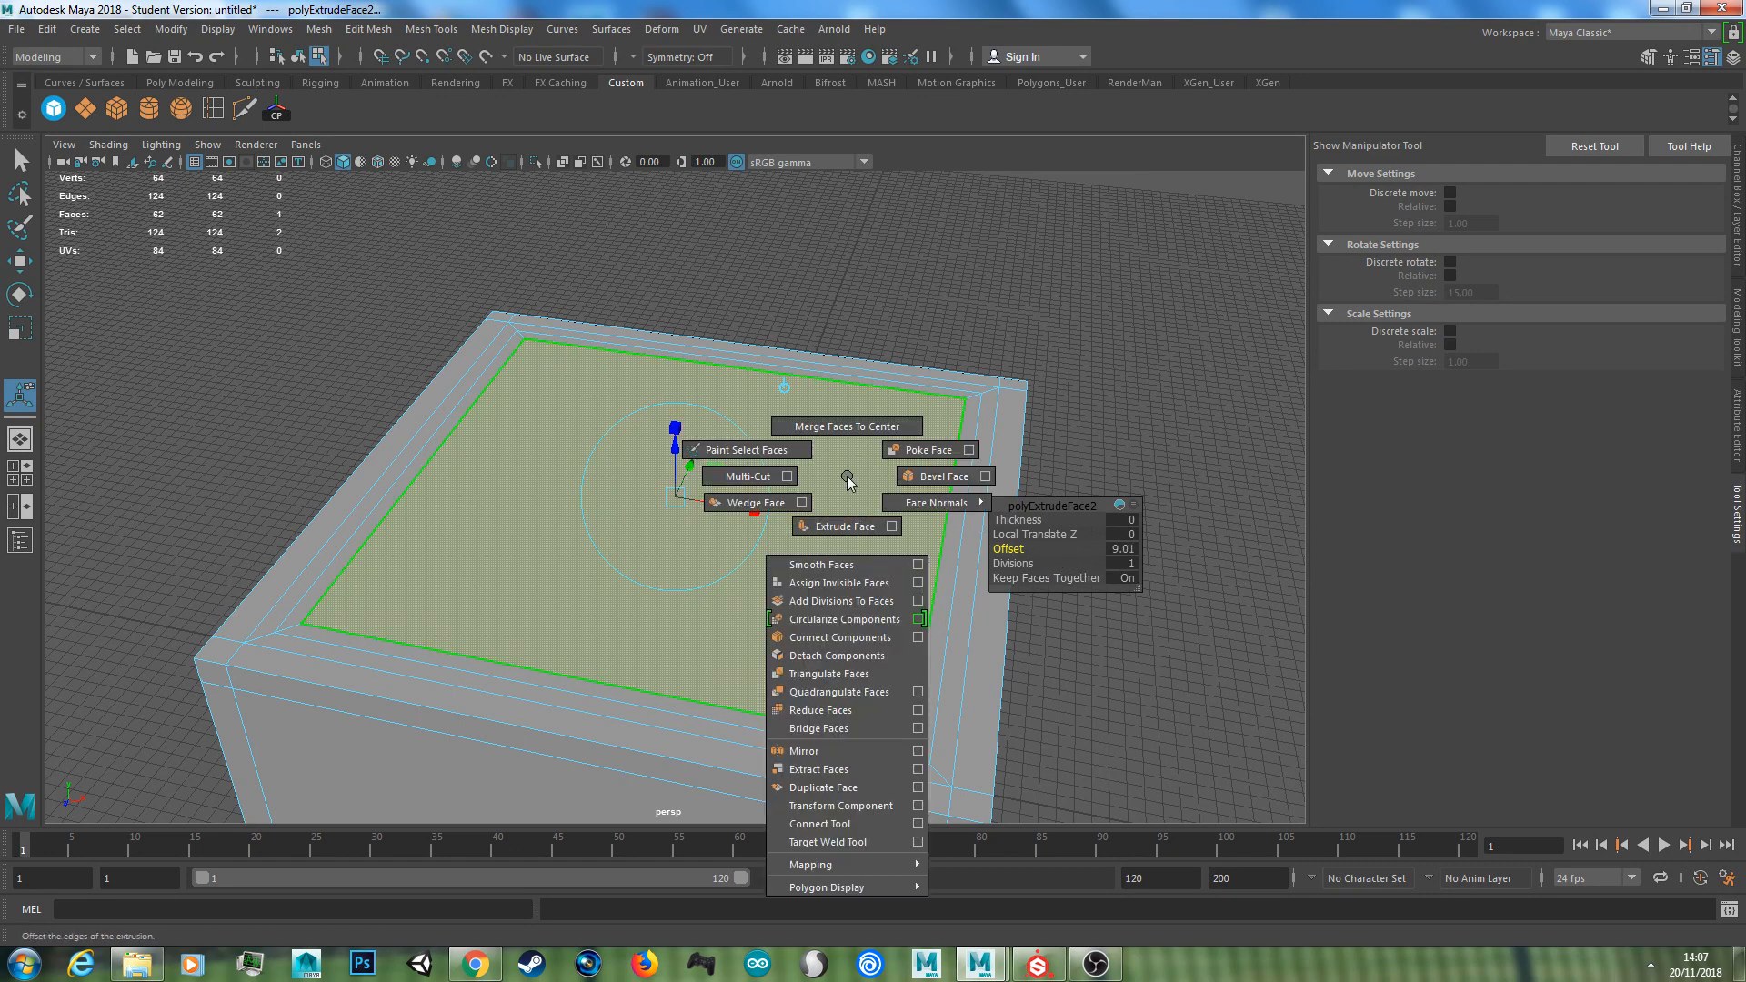
left_click(864, 608)
right_click(767, 486, "shift")
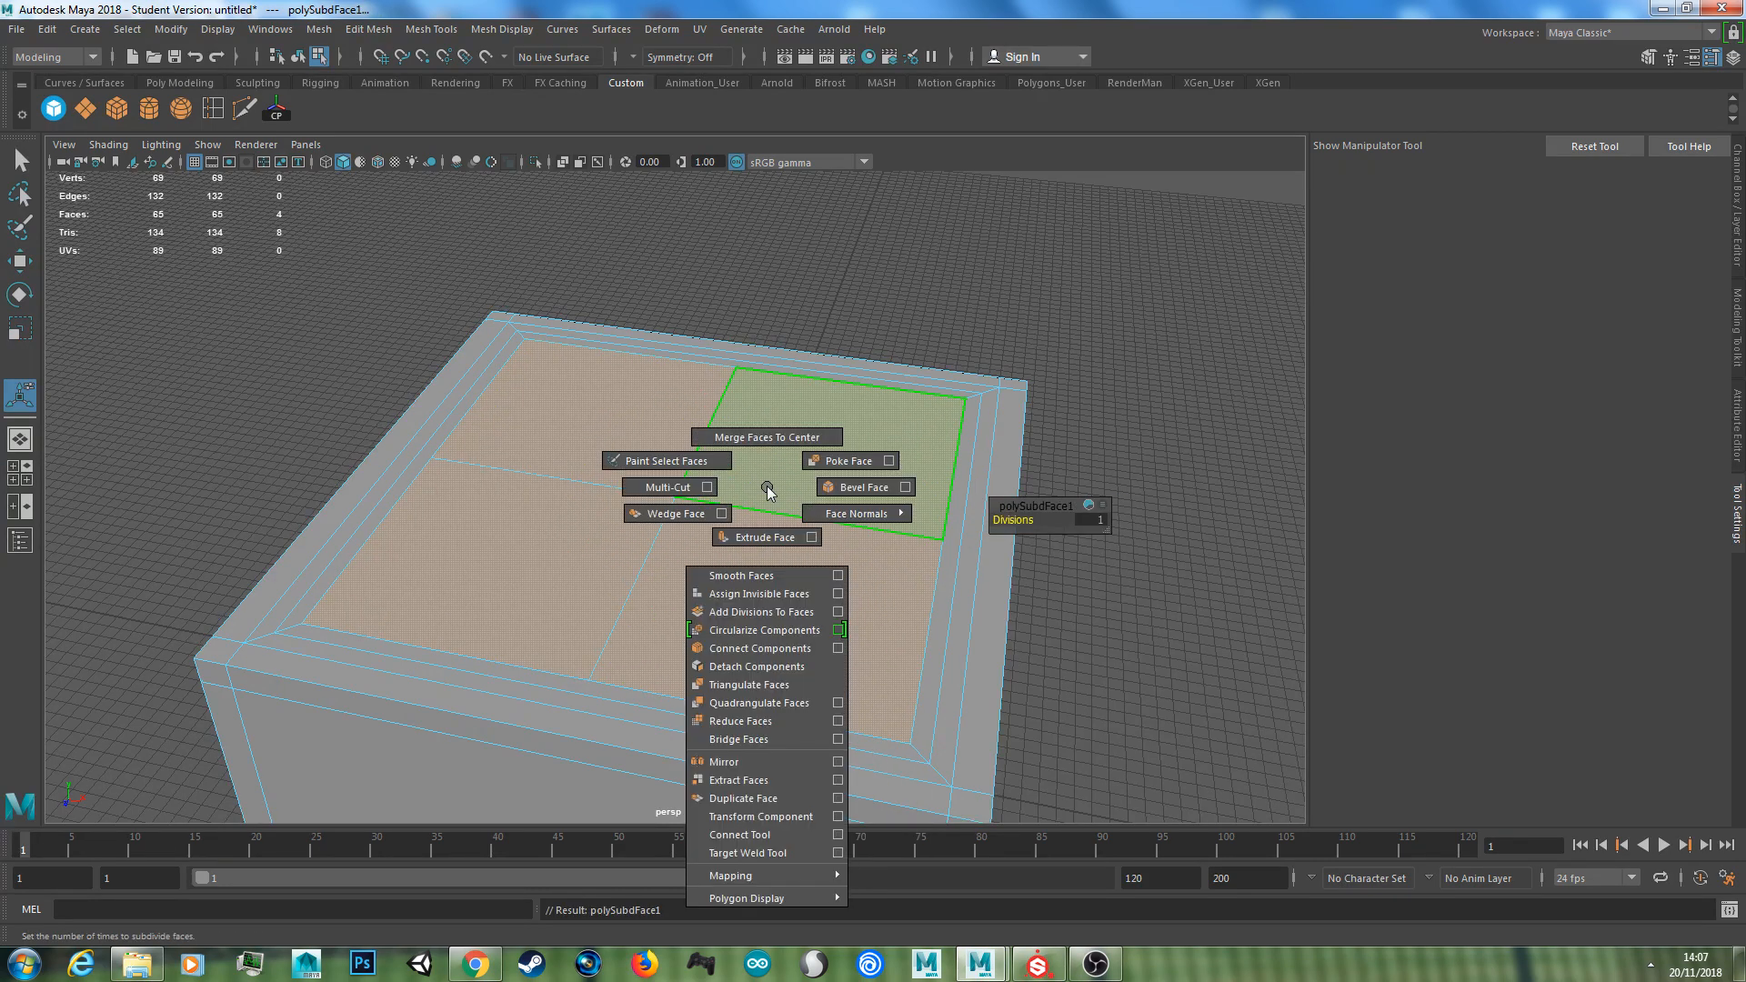
left_click(801, 635)
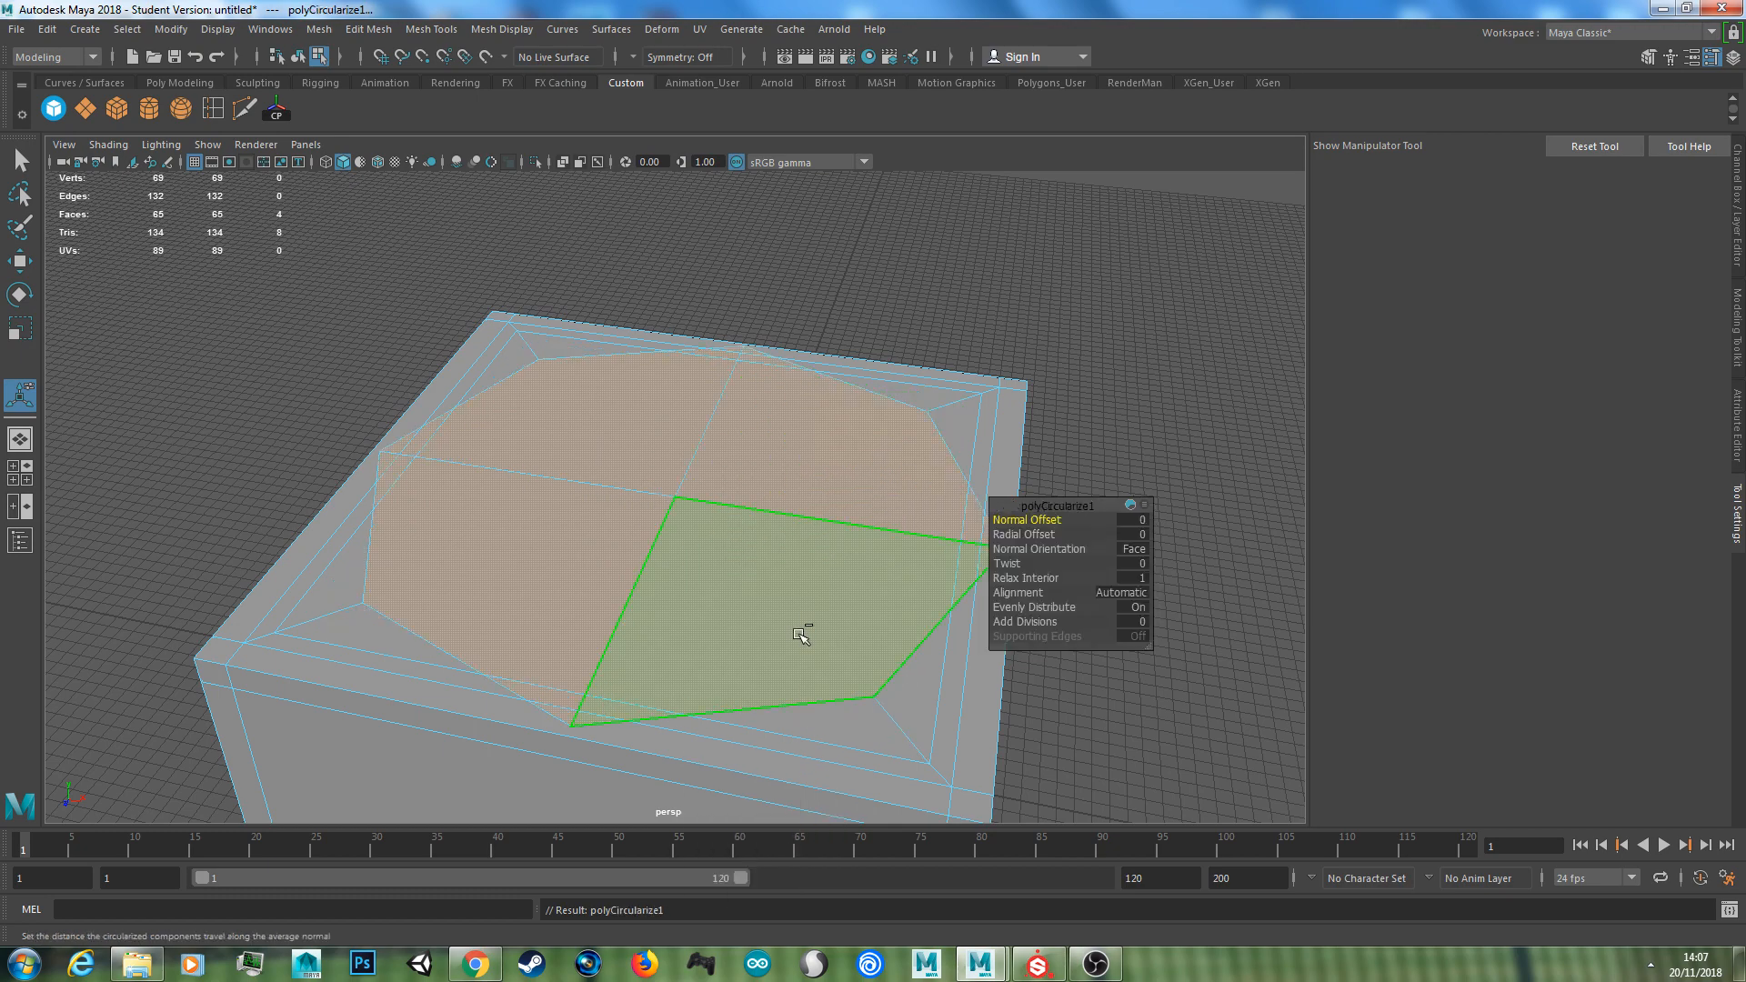
Scale the circularized faces down uniformly within Cube_HP's top and return to object selection
key("r")
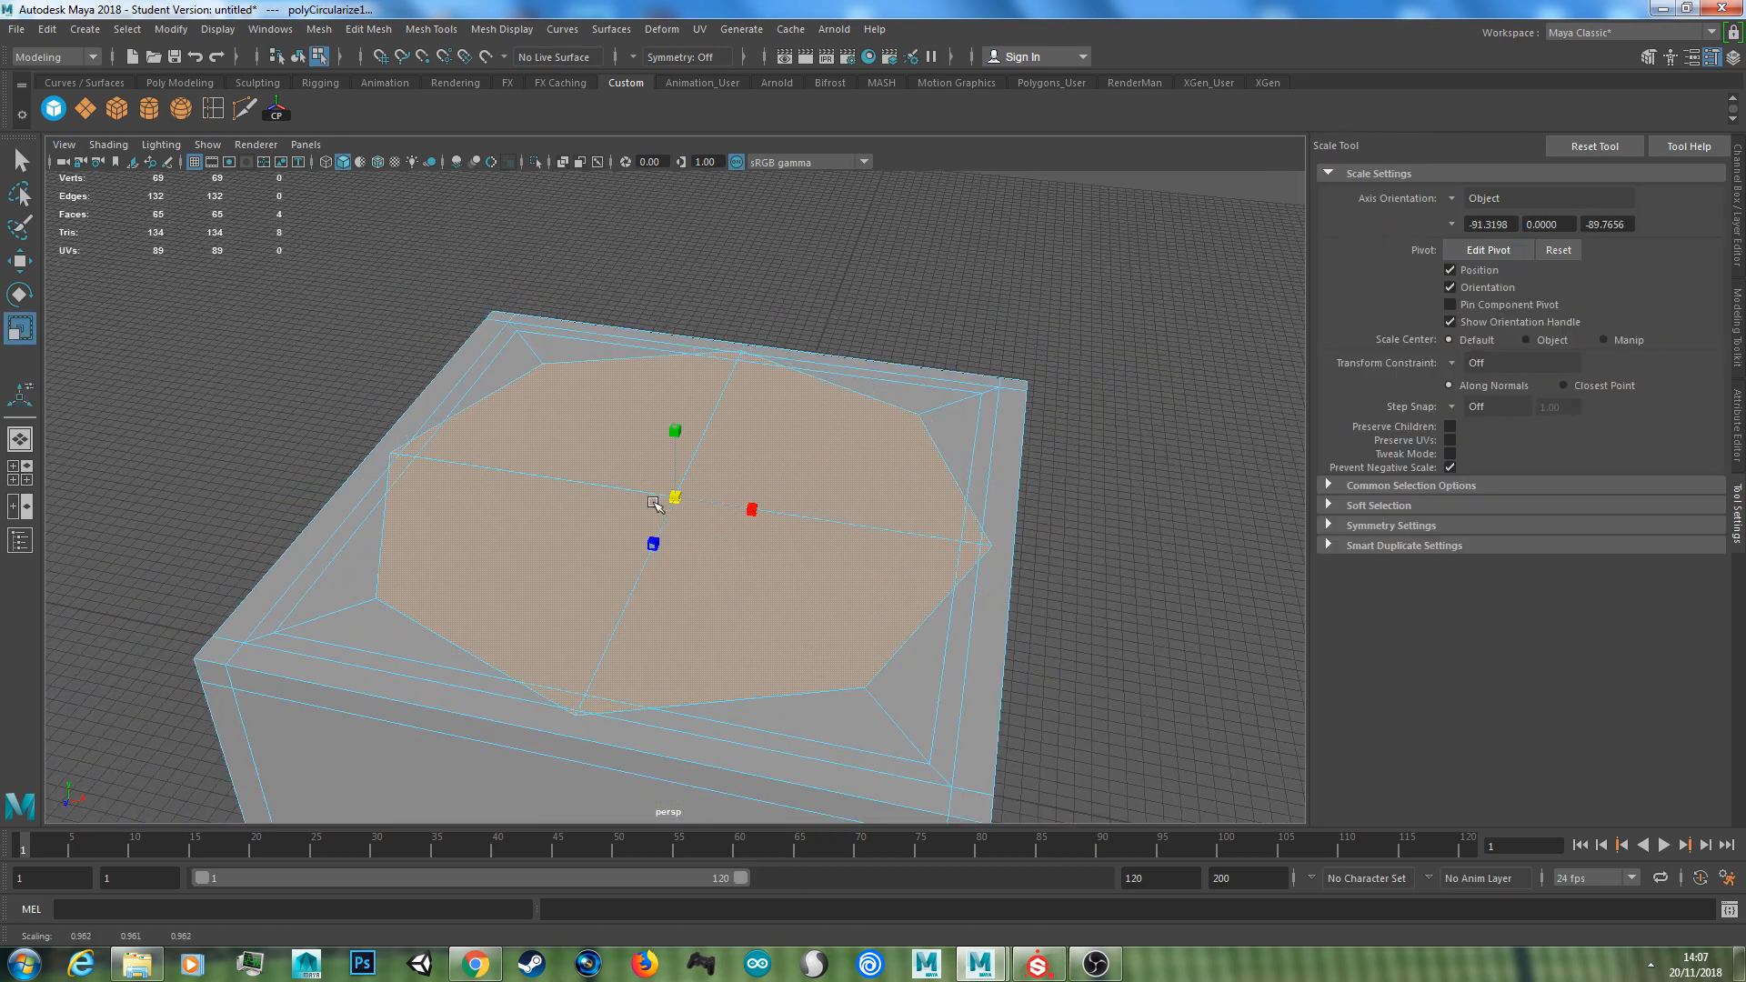
left_click(581, 523)
right_click_drag(453, 440, 558, 411)
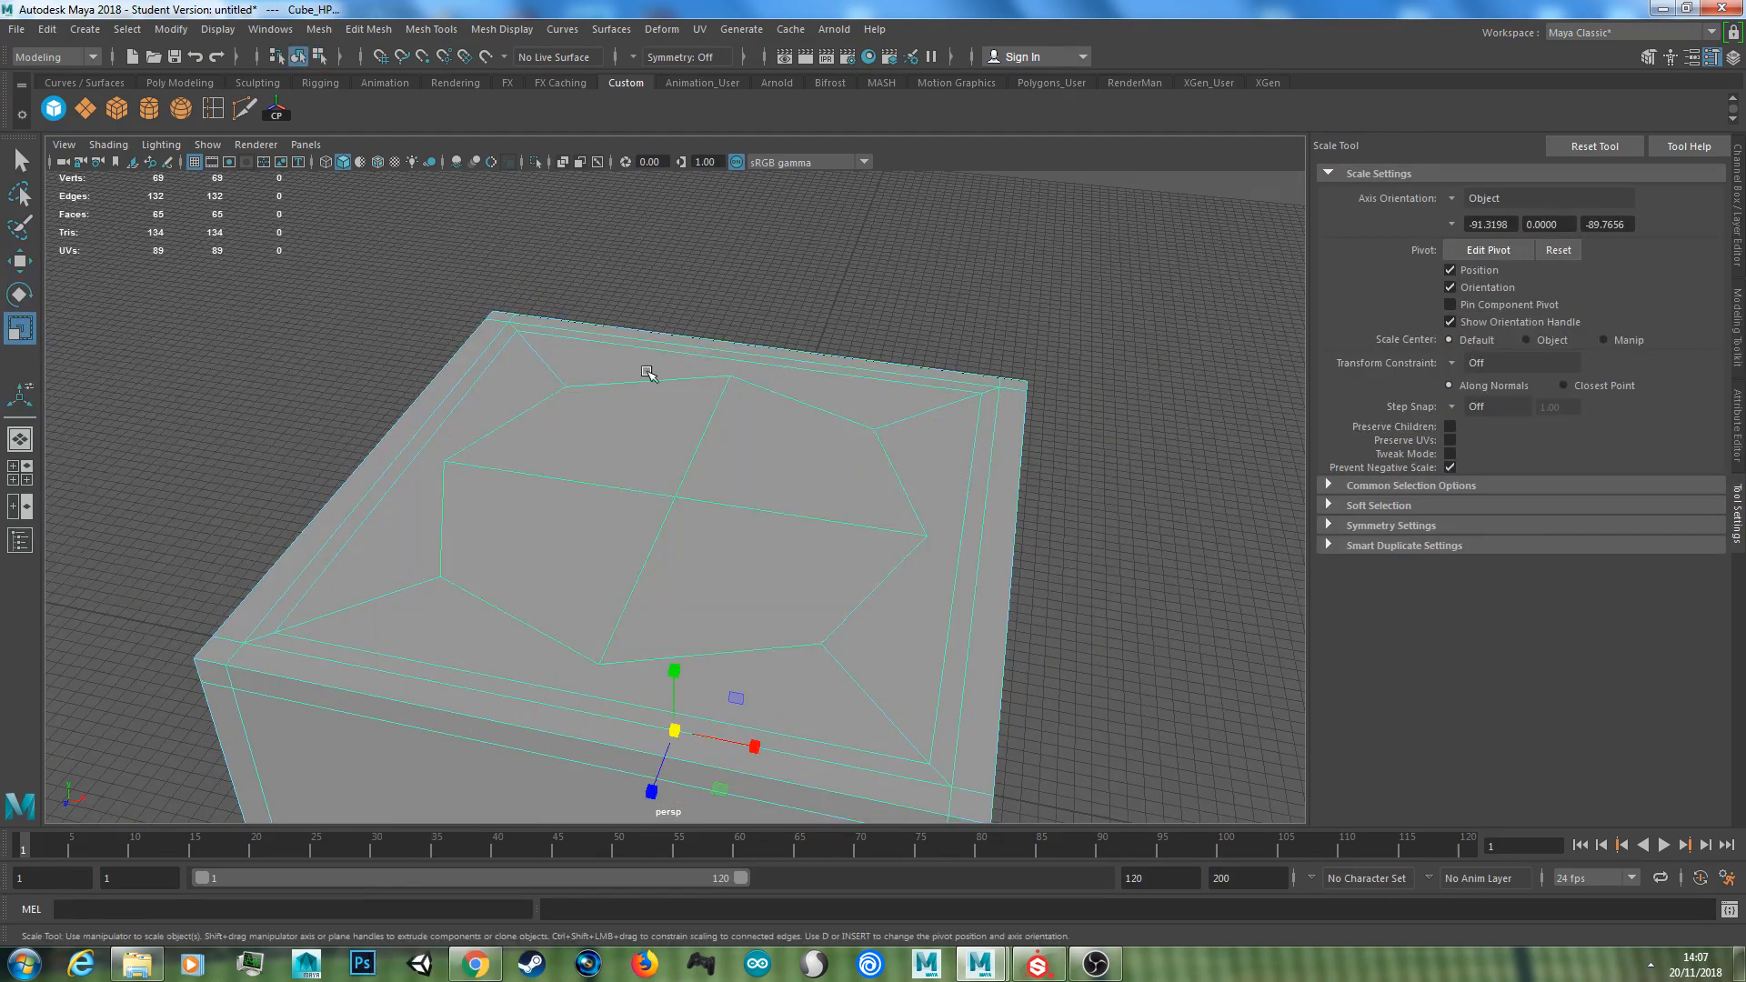
Preview Cube_HP smoothed to examine how the circular area on top rounds off, and return to the unsmoothed display
scroll(691, 400, "down", 5)
scroll(779, 511, "up", 3)
scroll(780, 518, "down", 1)
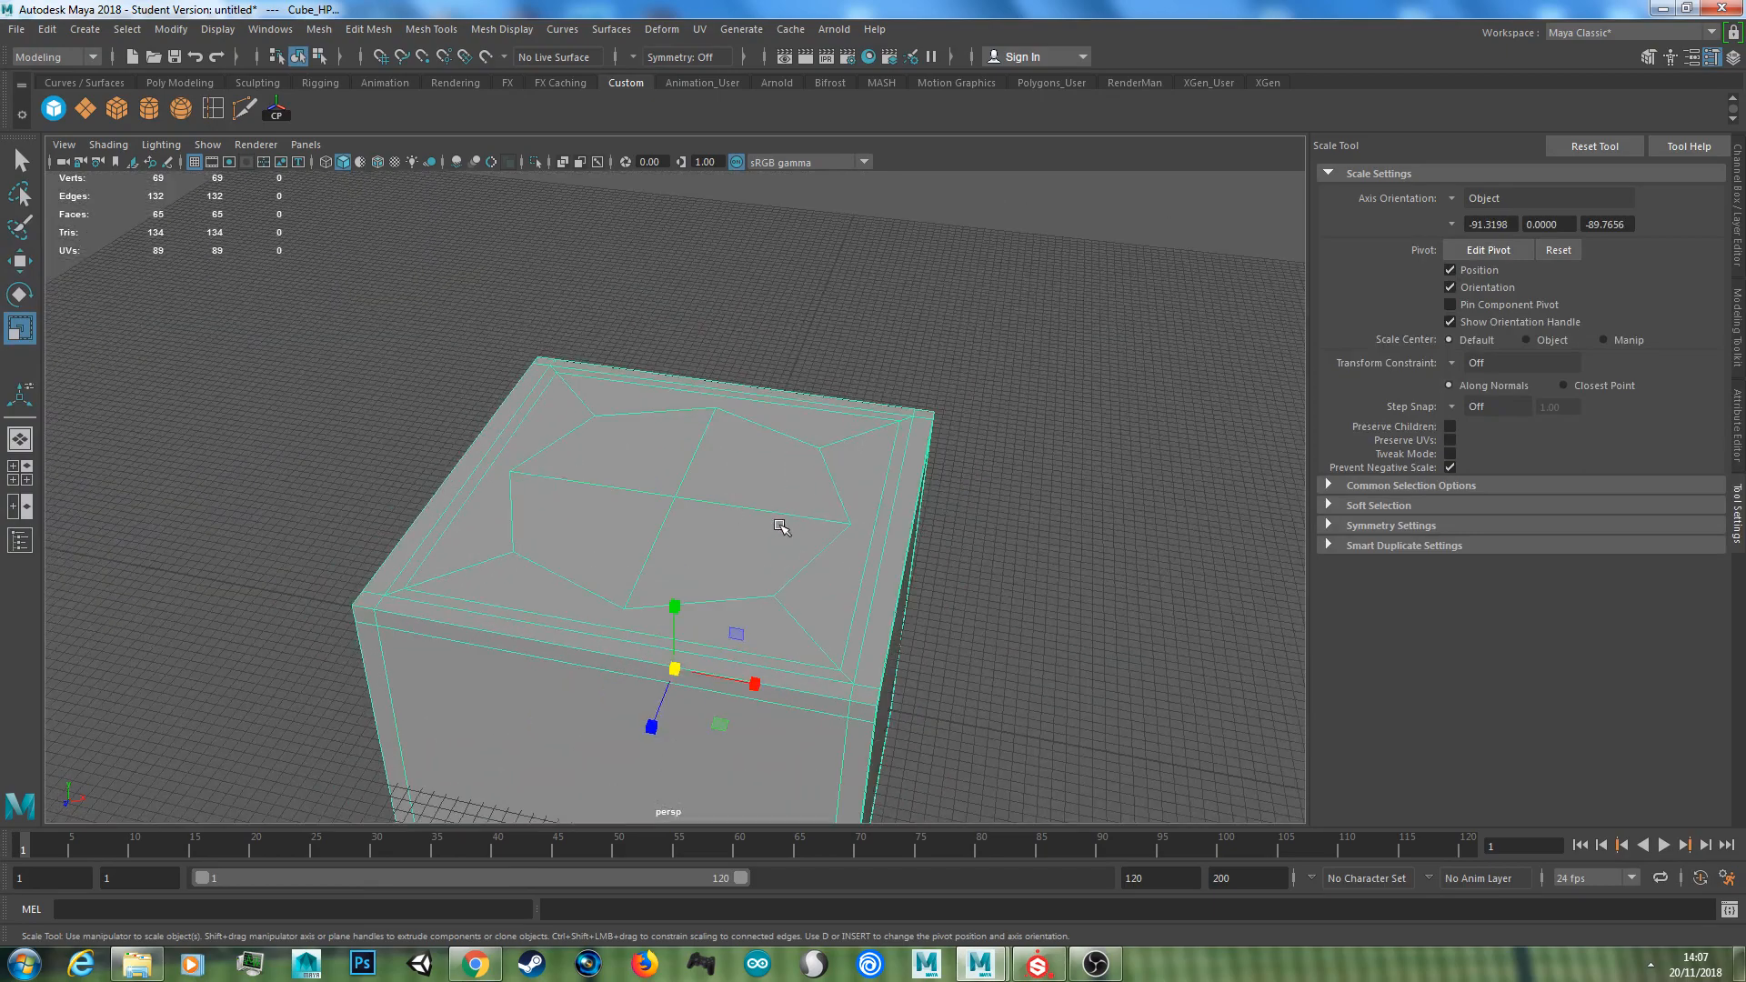
key("3")
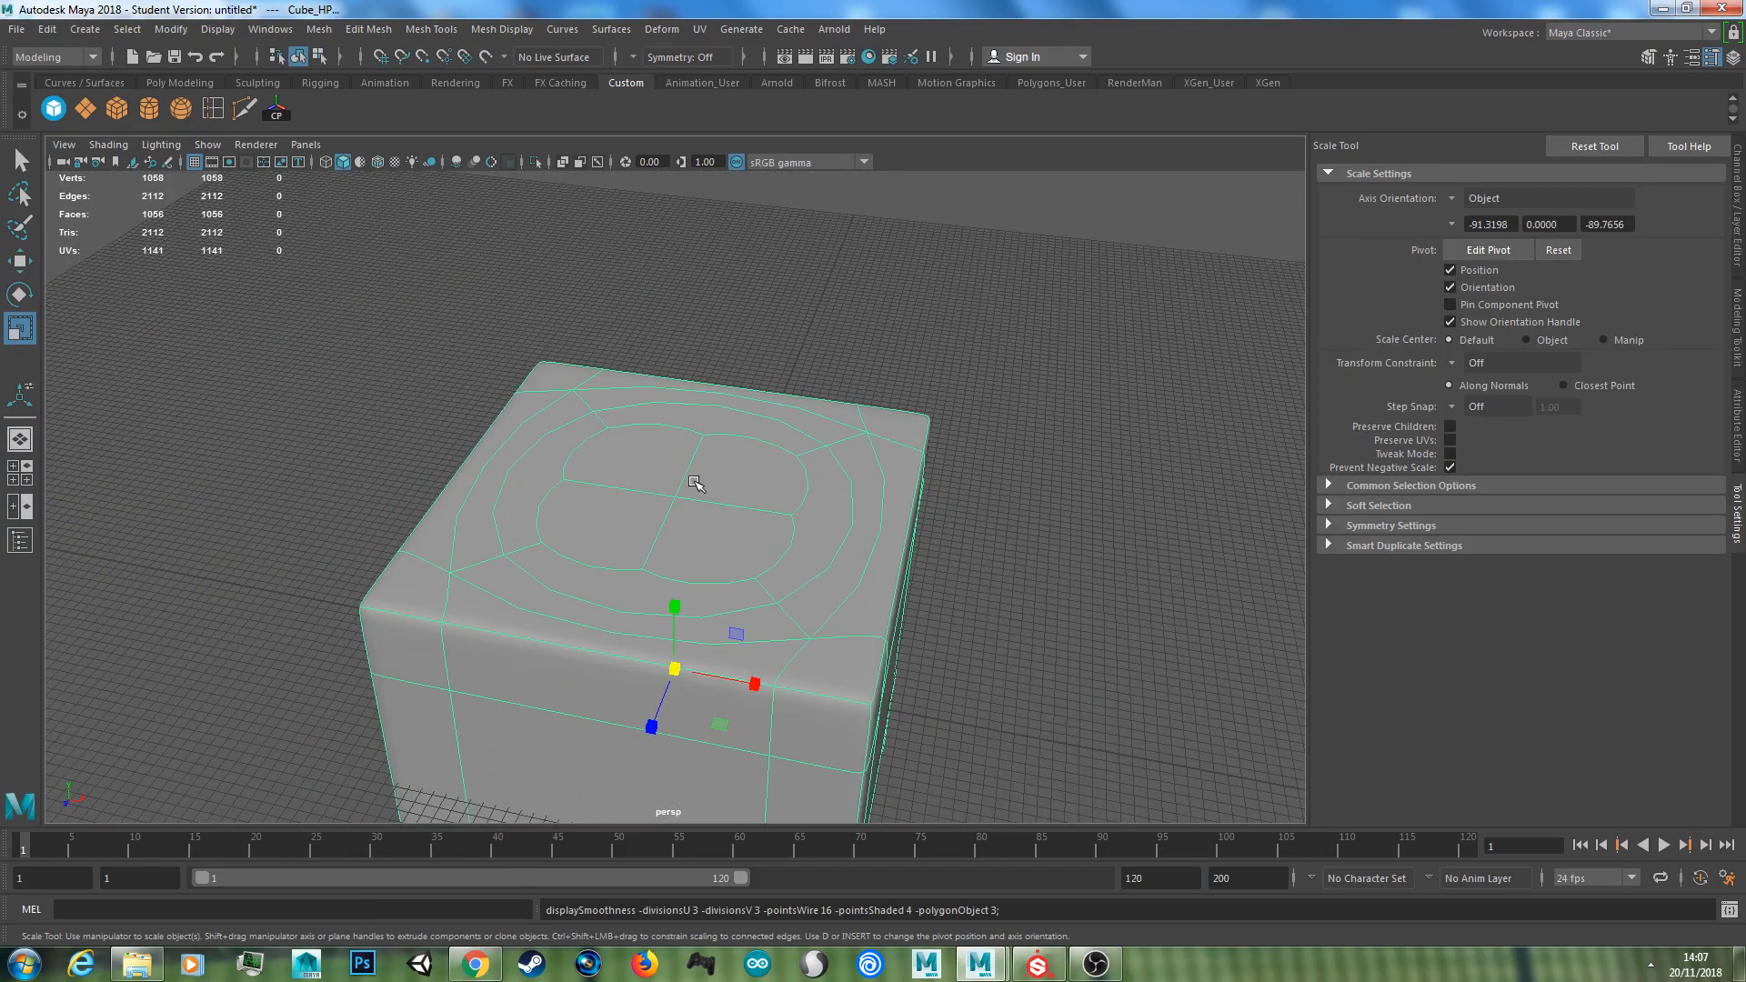
scroll(882, 487, "down", 2)
scroll(881, 487, "up", 2)
mouse_move(892, 491)
left_mouse_down("alt")
mouse_move(764, 480)
mouse_move(863, 483)
left_mouse_up("alt")
key("1")
key("2")
key("3")
key("1")
Select the four circular top faces of Cube_HP and extrude them down with a Local Translate Z of about -10.37
right_click_drag(647, 443, 652, 496)
left_click(637, 445)
left_click(541, 548, "shift")
left_click(716, 576, "shift")
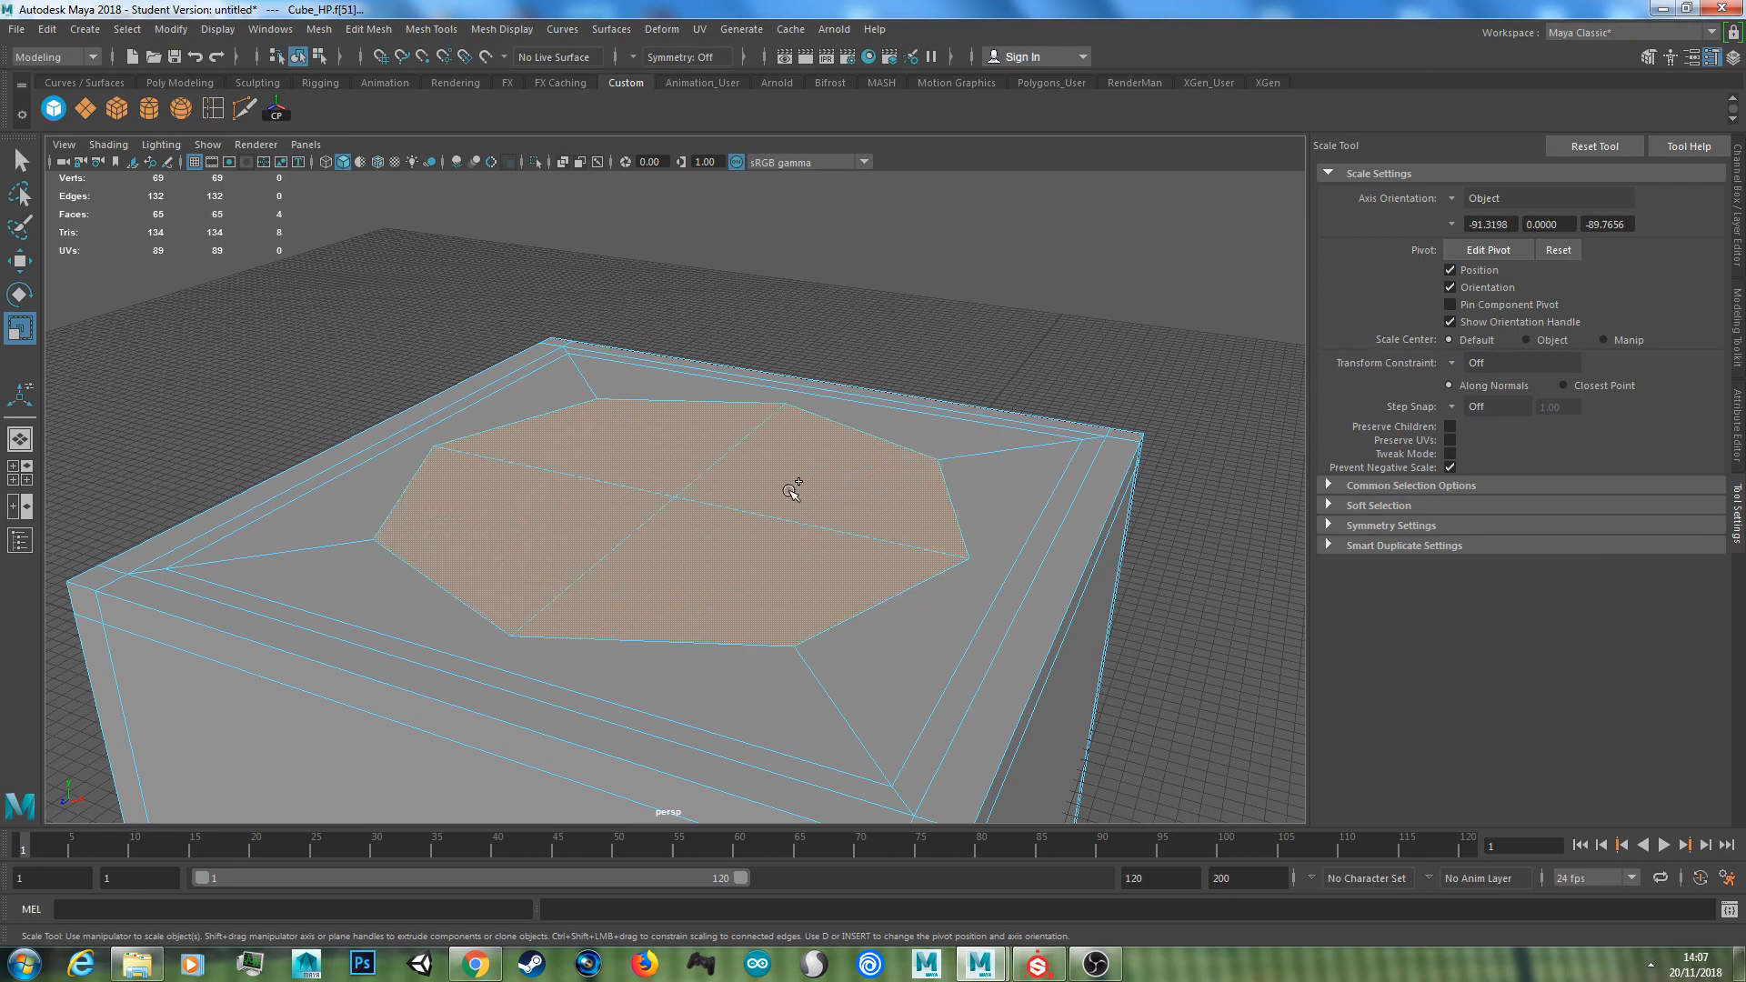
left_click(795, 483, "shift")
scroll(857, 522, "down", 2)
left_click_drag(858, 523, 776, 551, "alt")
scroll(776, 551, "up", 2)
key("ctrl+e")
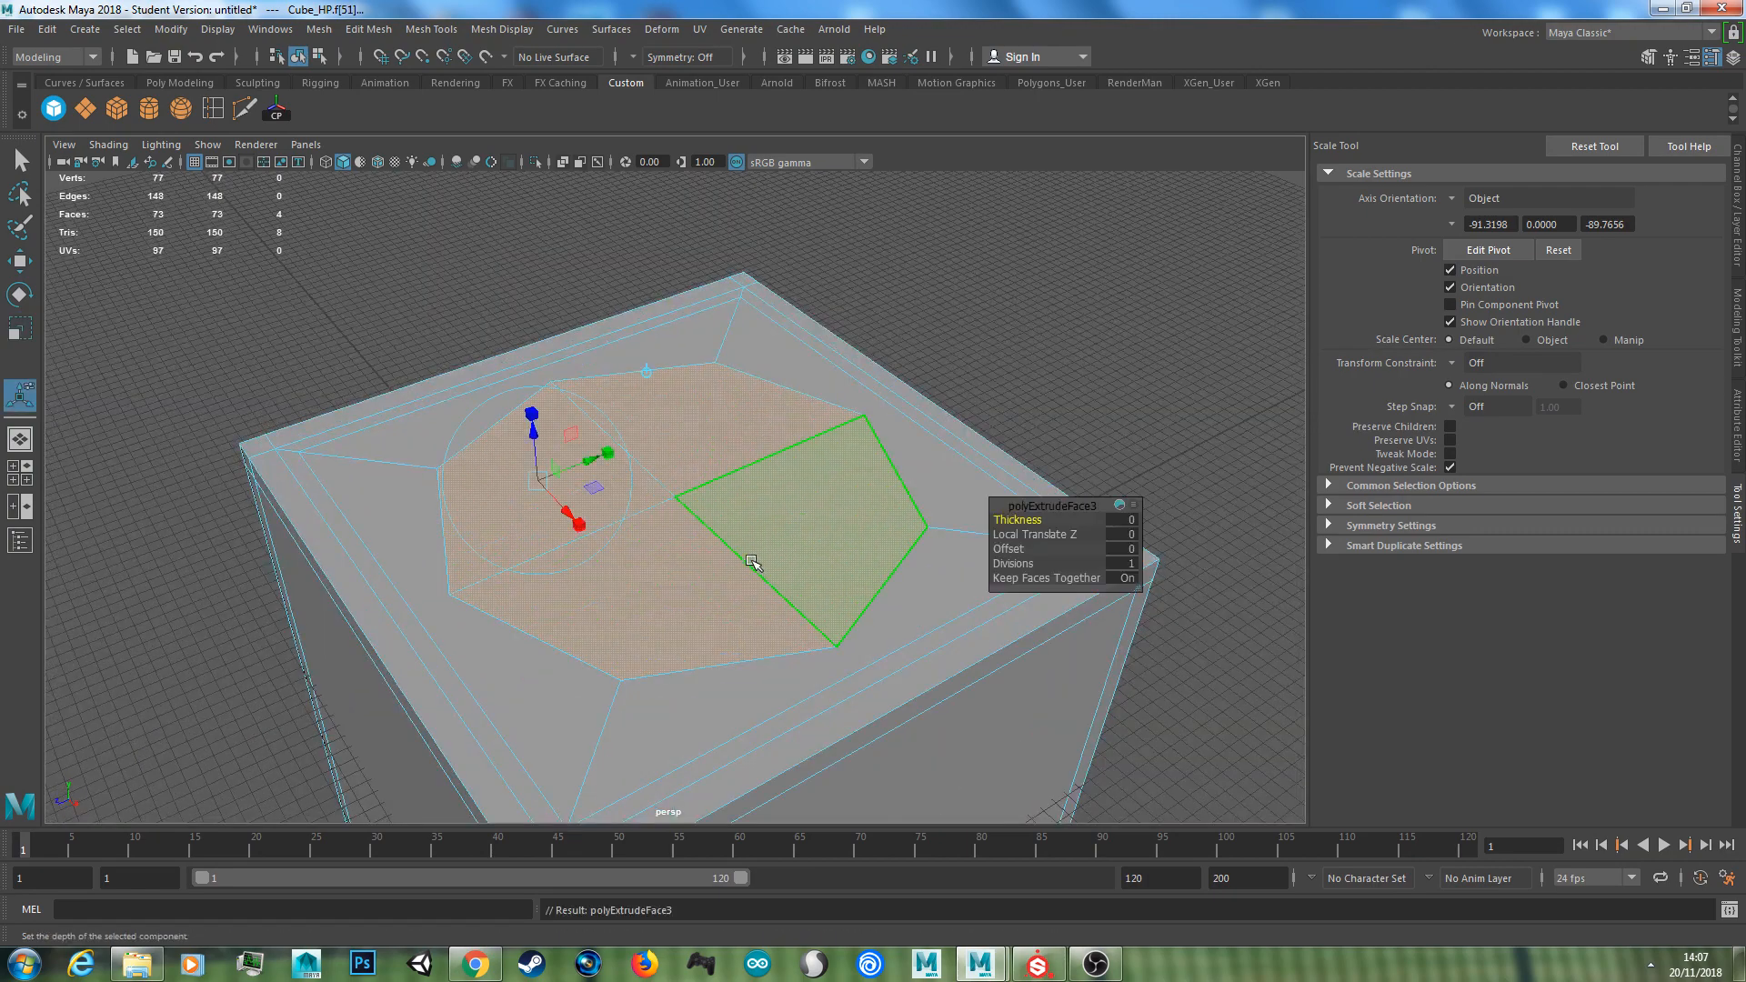
scroll(760, 573, "up", 3)
left_click_drag(466, 445, 468, 472)
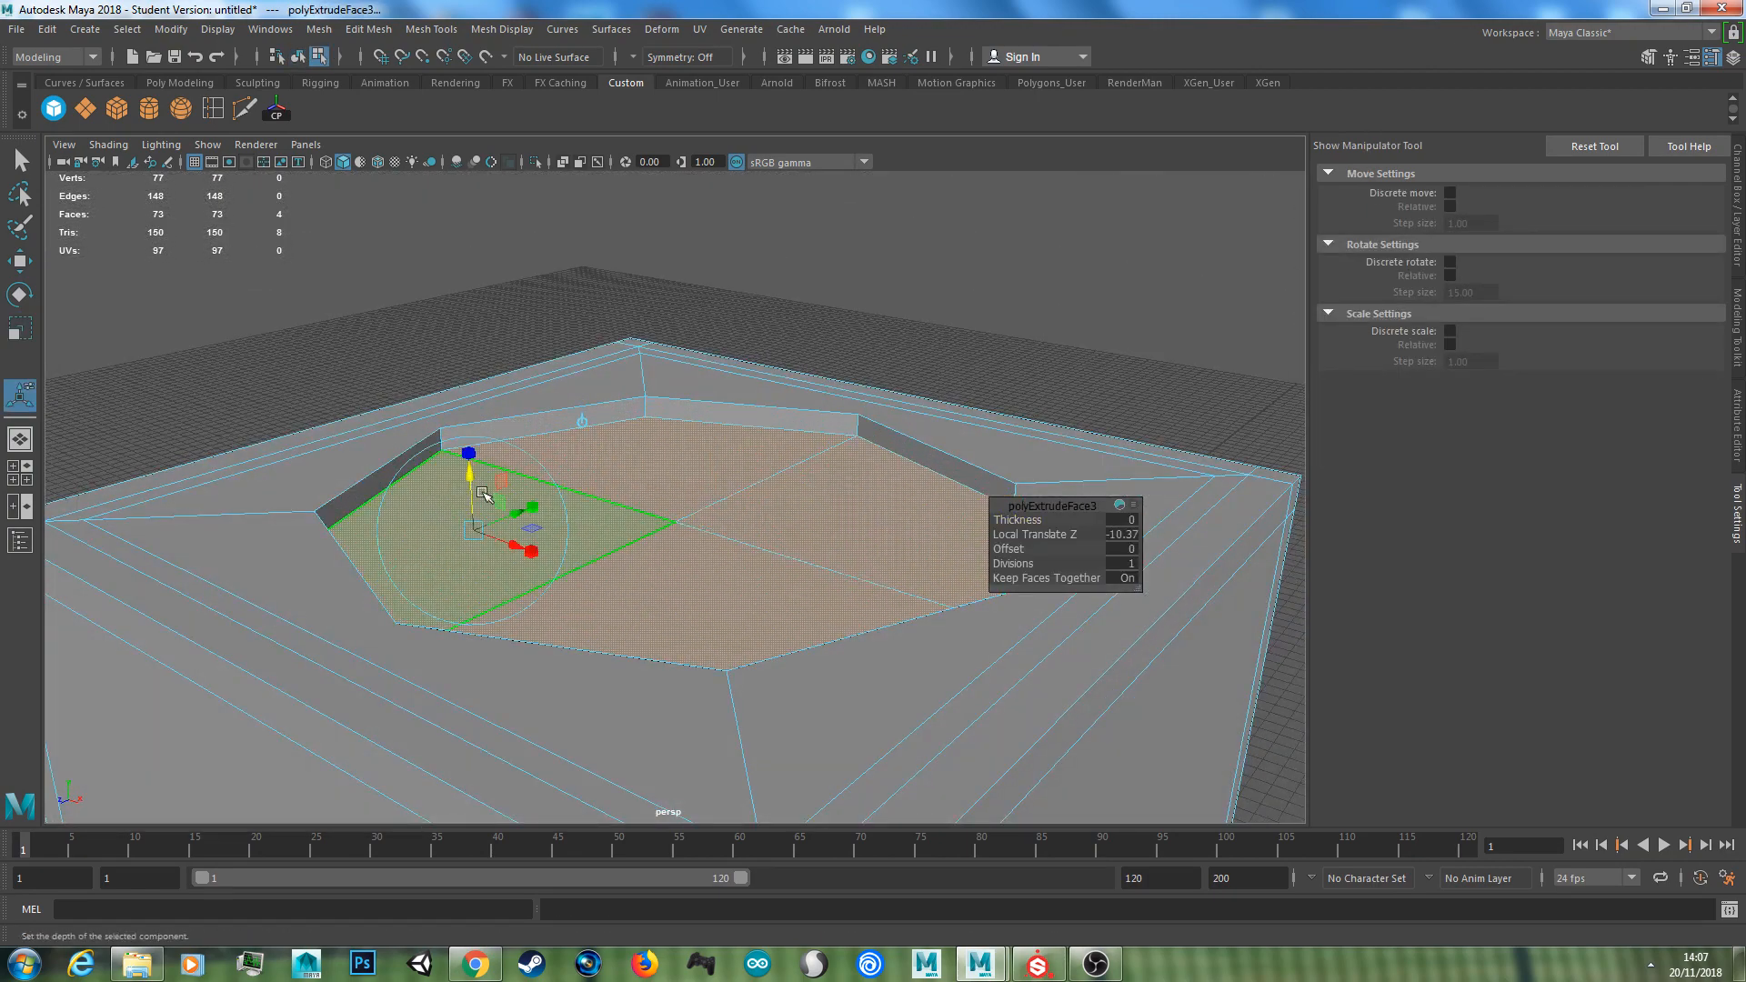
Turn on Cube_HP's smooth preview and scale the sunken circular floor faces inward
key("3")
scroll(684, 527, "down", 3)
scroll(683, 527, "up", 5)
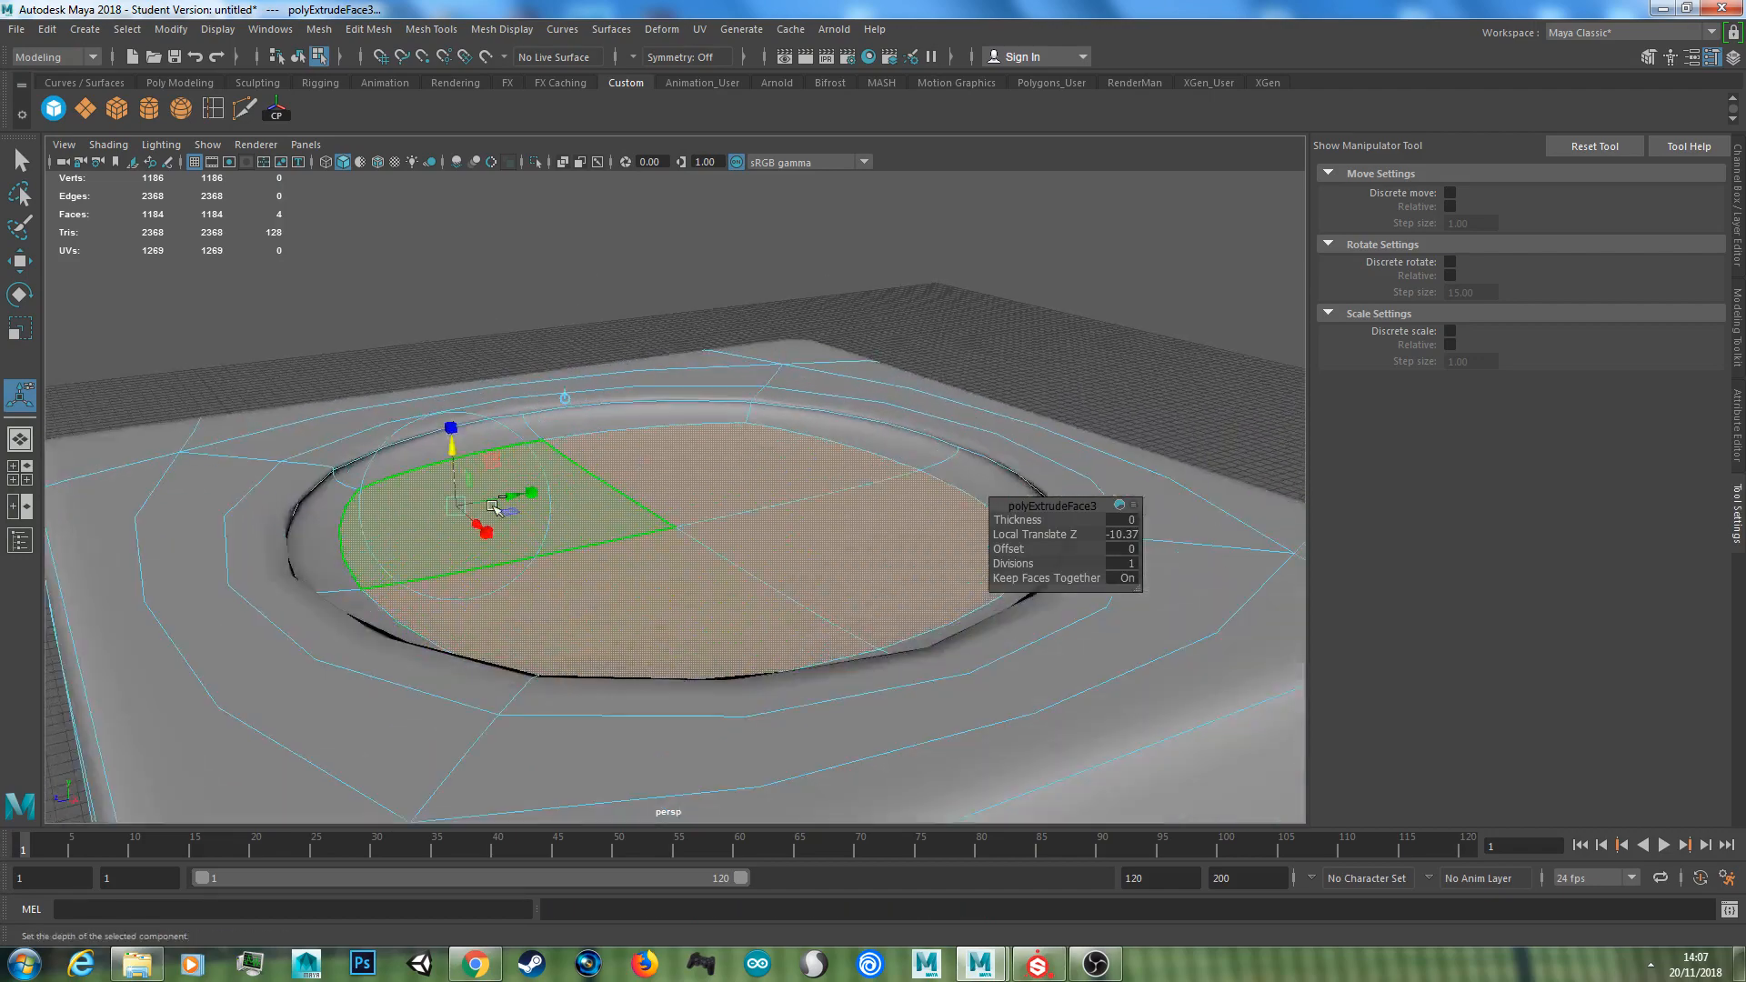
key("r")
left_click_drag(657, 529, 652, 573)
Return to object selection on Cube_HP and examine the smoothed circular recess from several angles
scroll(551, 575, "down", 4)
scroll(779, 537, "down", 3)
key("w")
right_click_drag(767, 440, 873, 401)
left_click(935, 376)
left_click_drag(935, 376, 802, 514, "alt")
left_click(670, 512)
scroll(670, 512, "down", 3)
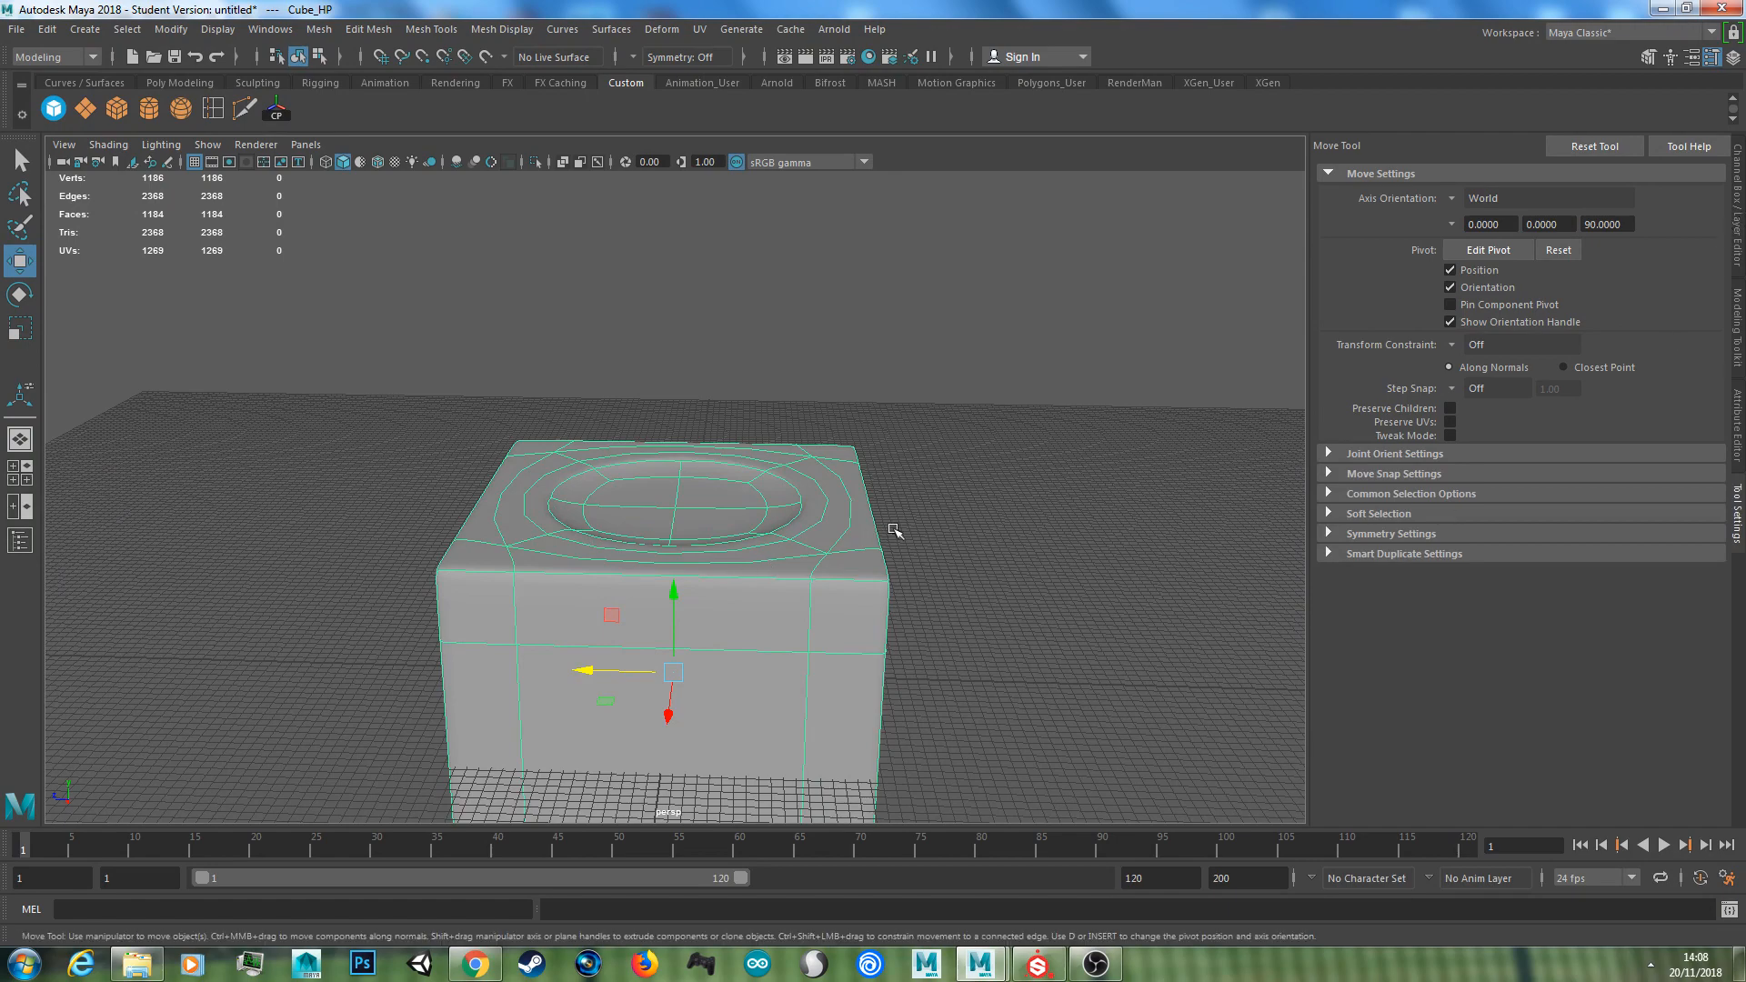
scroll(782, 516, "up", 2)
left_click_drag(782, 486, 1133, 546, "alt")
Show LP_Layer, hide HP_Layer, and select Cube_LP
left_click(1738, 195)
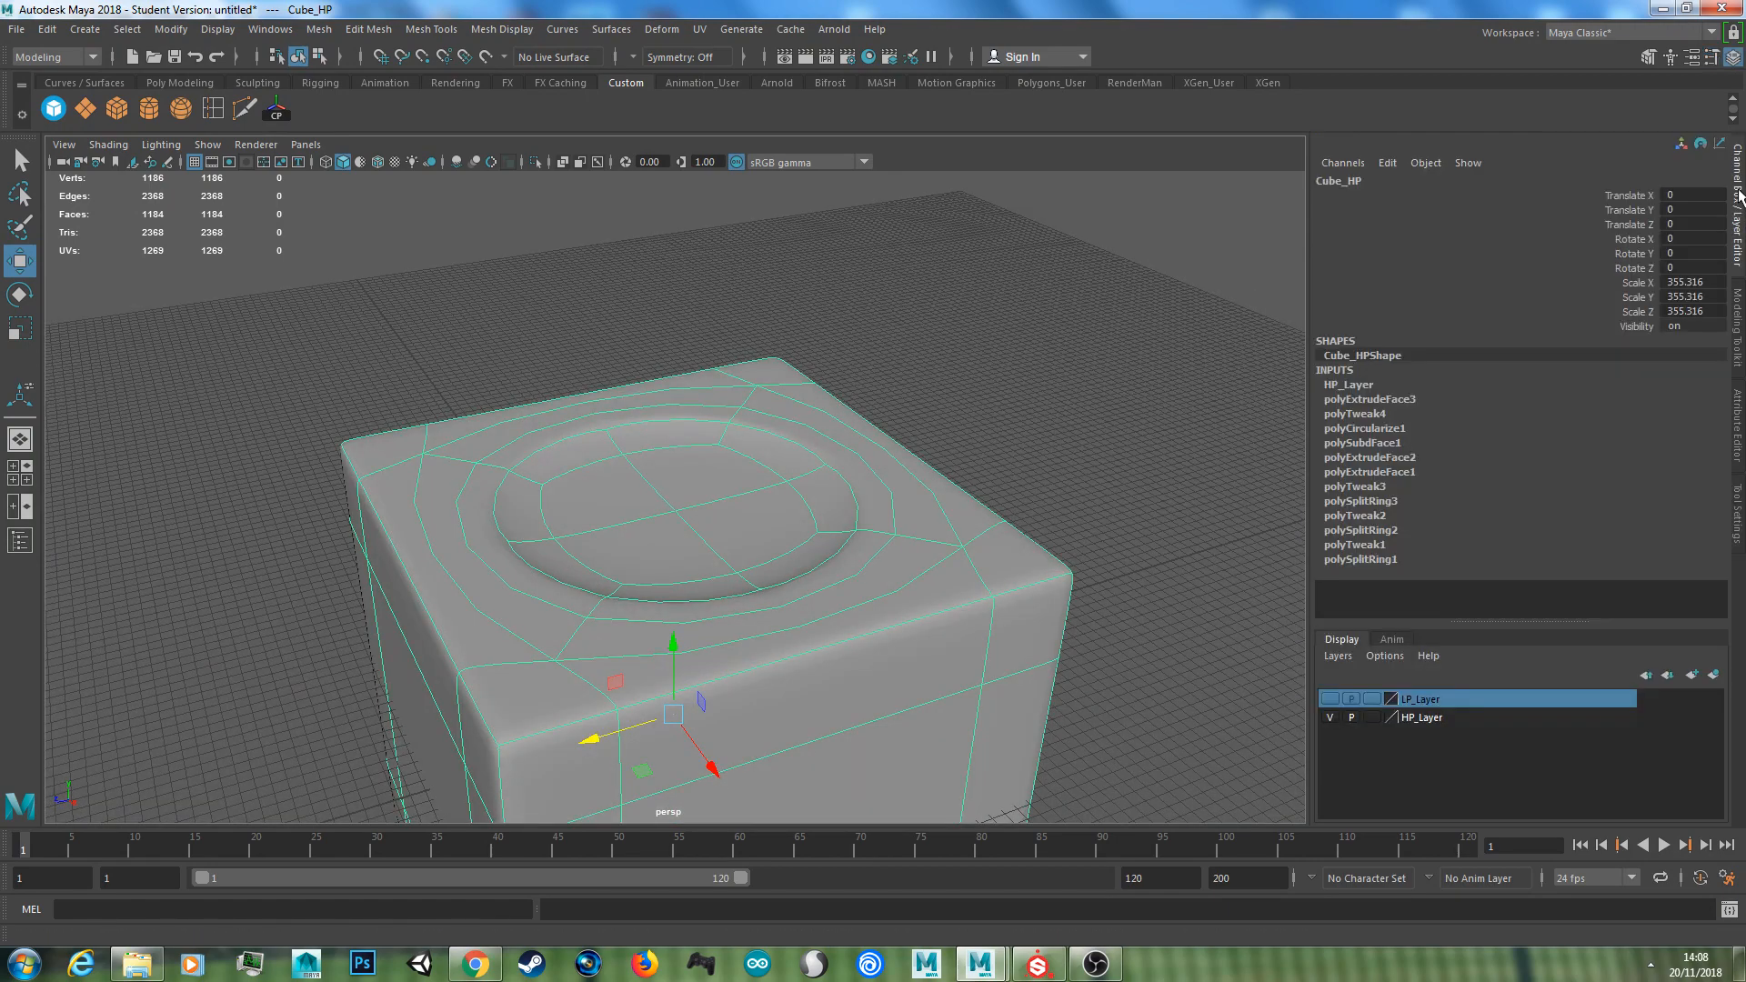
left_click(1333, 703)
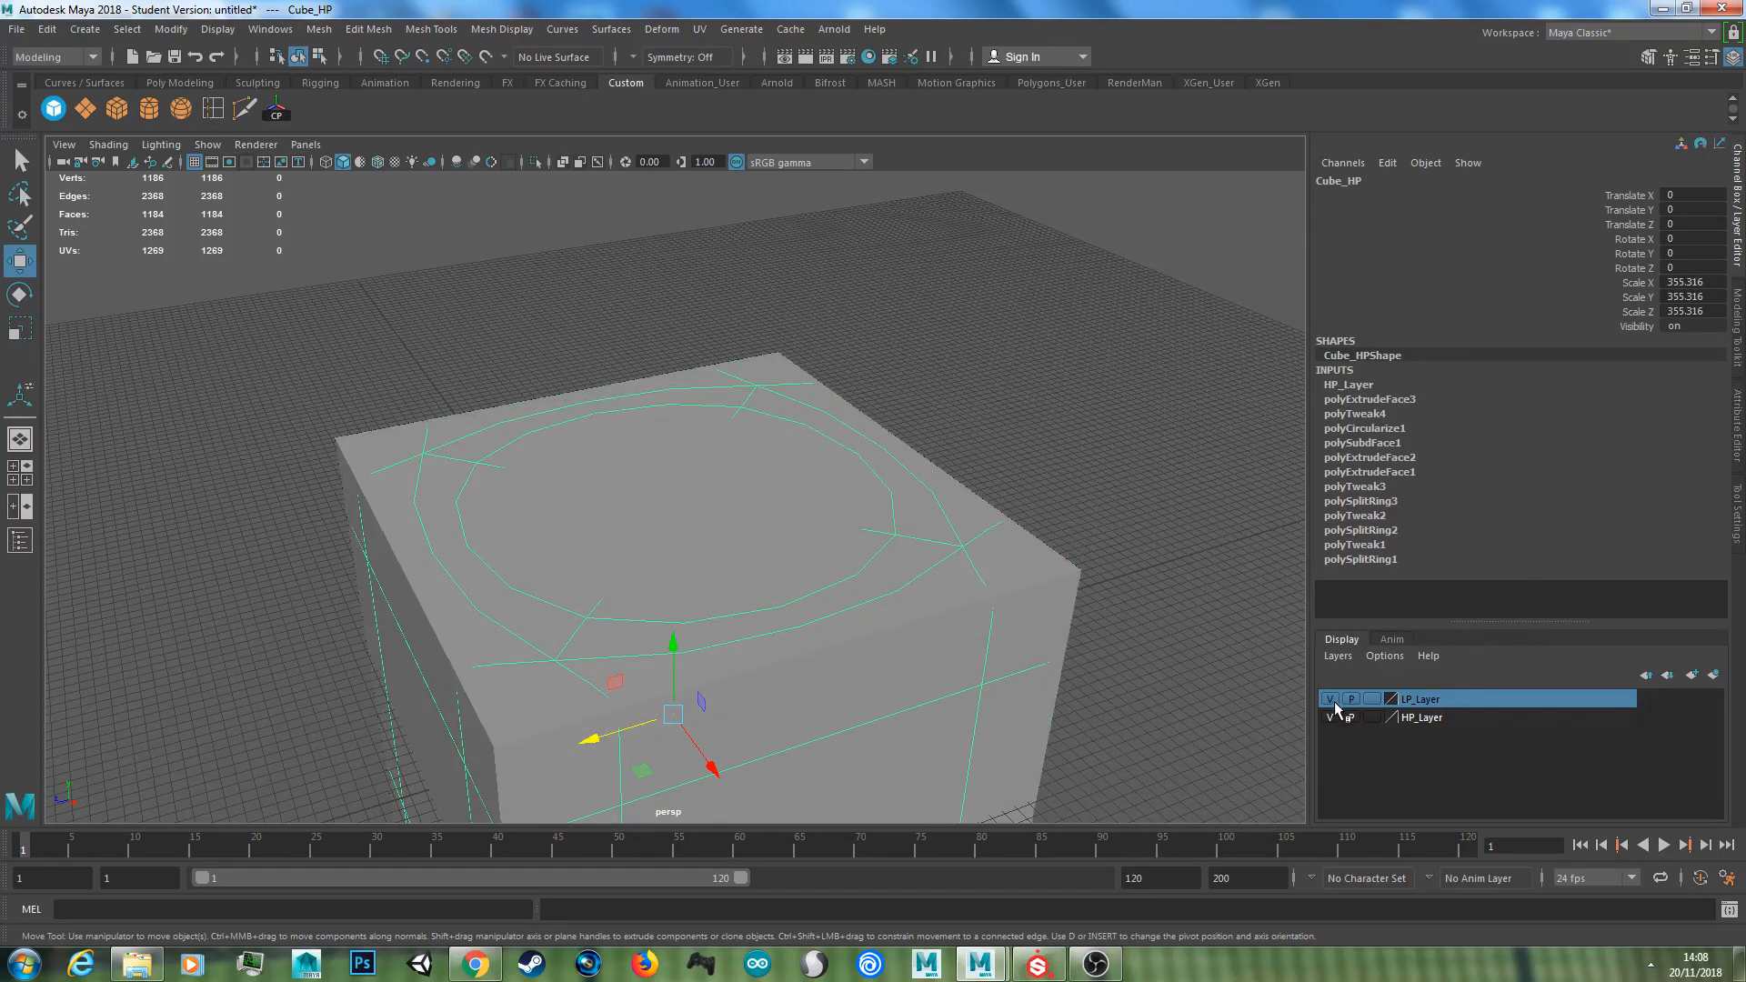
left_click(1330, 719)
left_click(880, 568)
right_click_drag(880, 567, 740, 616, "alt")
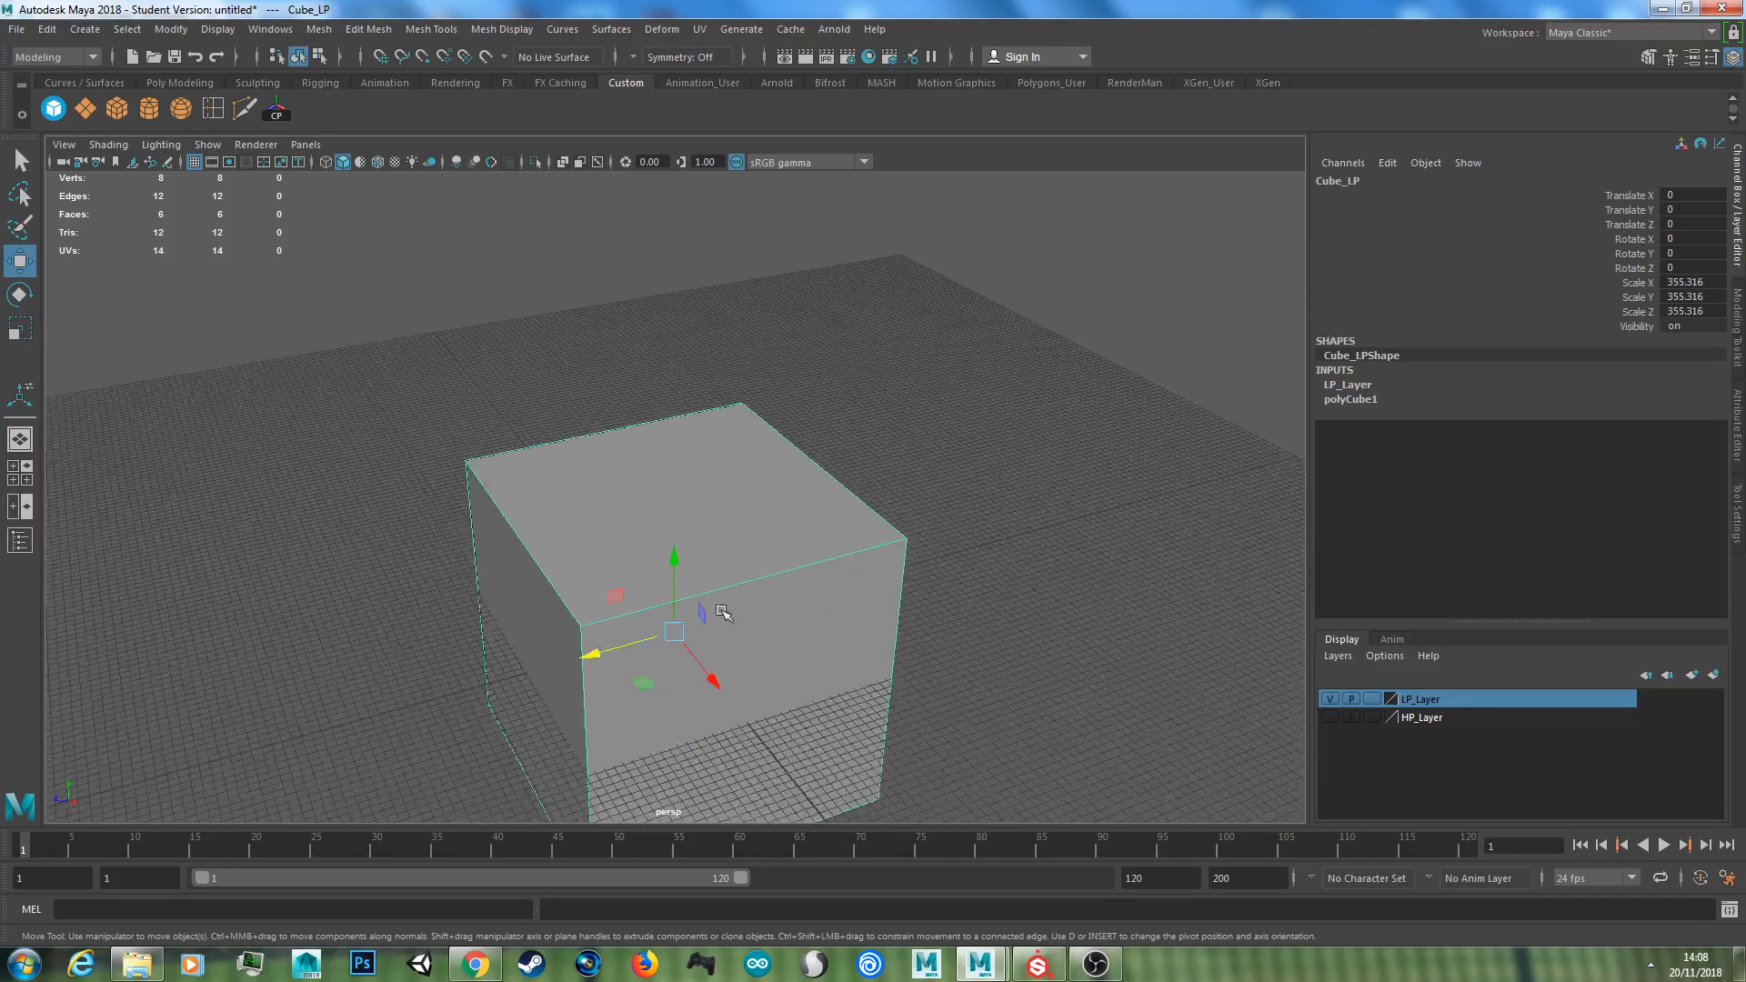
left_click_drag(740, 616, 791, 579, "alt")
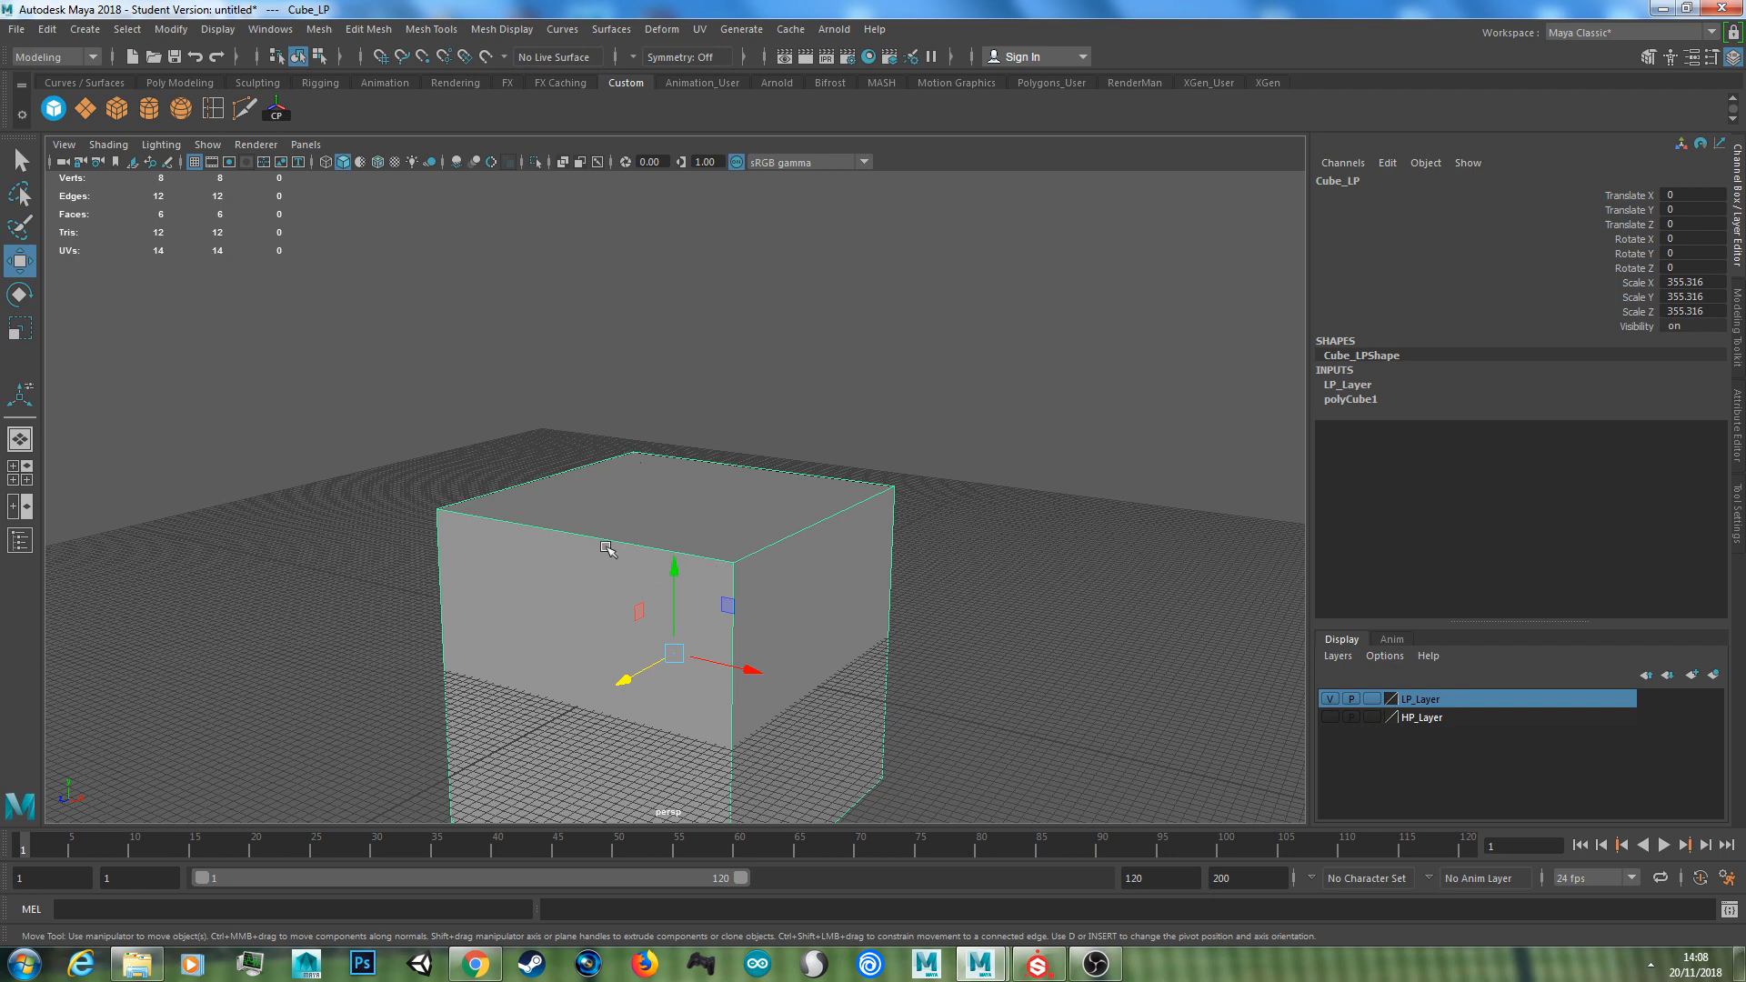
scroll(643, 524, "up", 2)
scroll(643, 524, "down", 1)
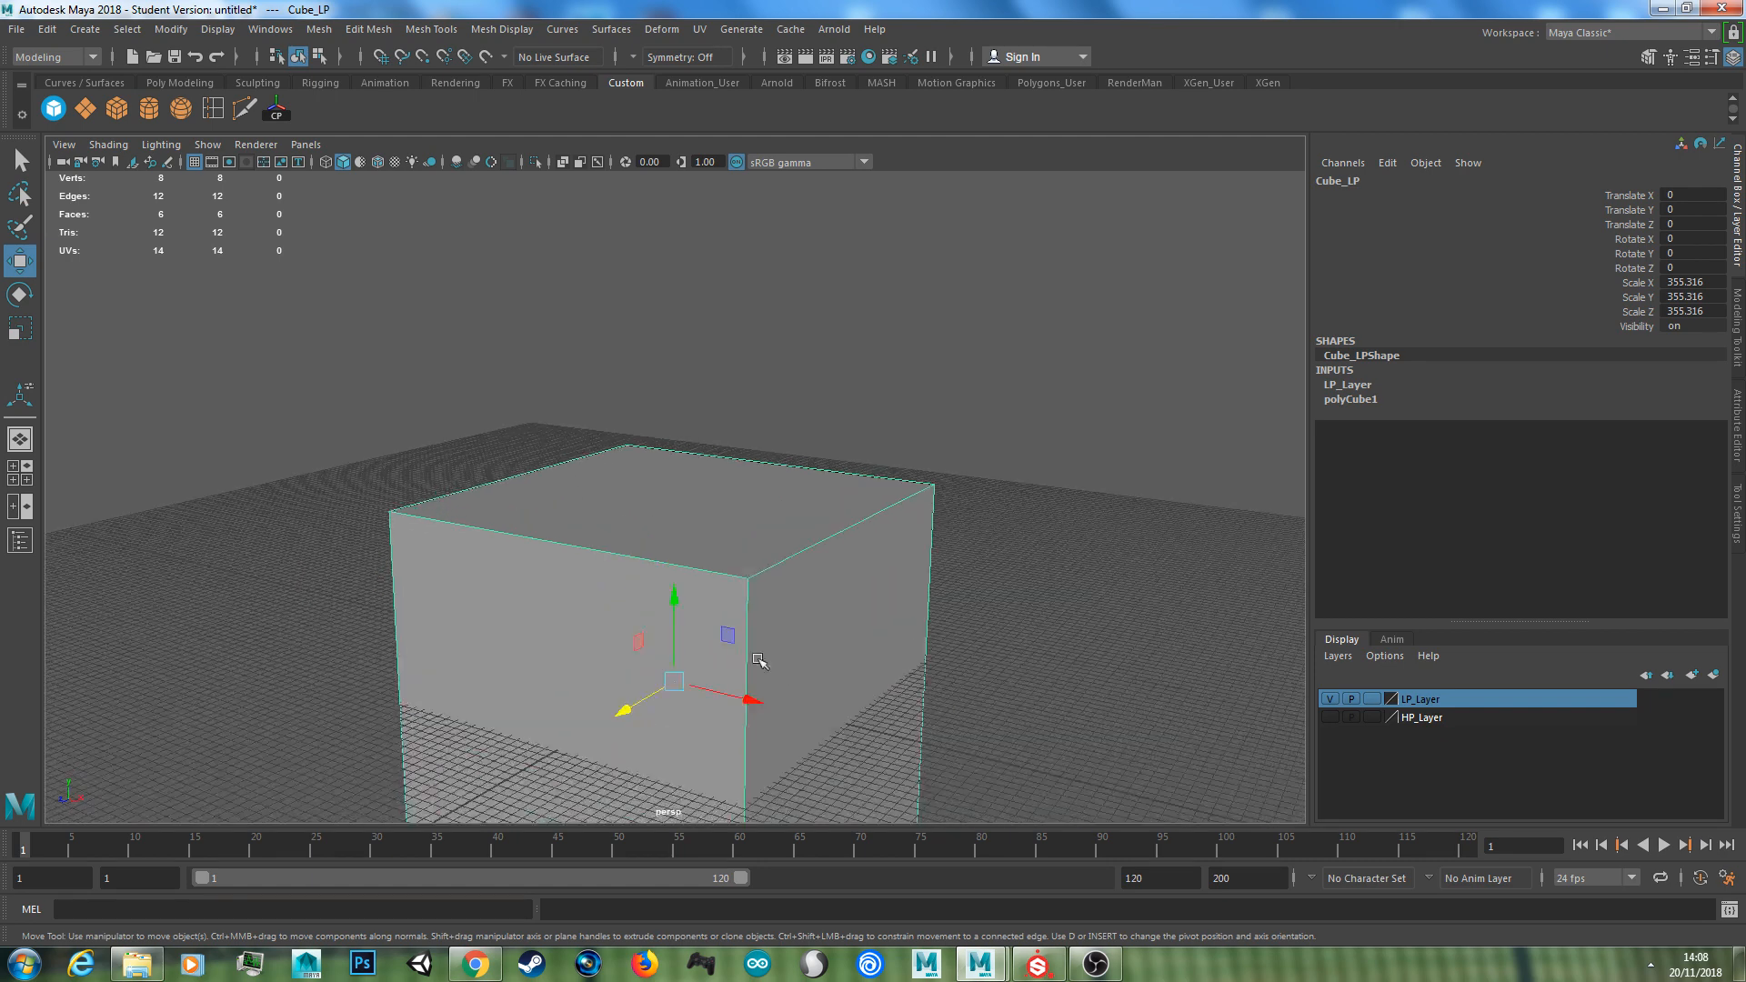
left_click_drag(873, 741, 573, 439, "alt")
right_click_drag(573, 439, 571, 398)
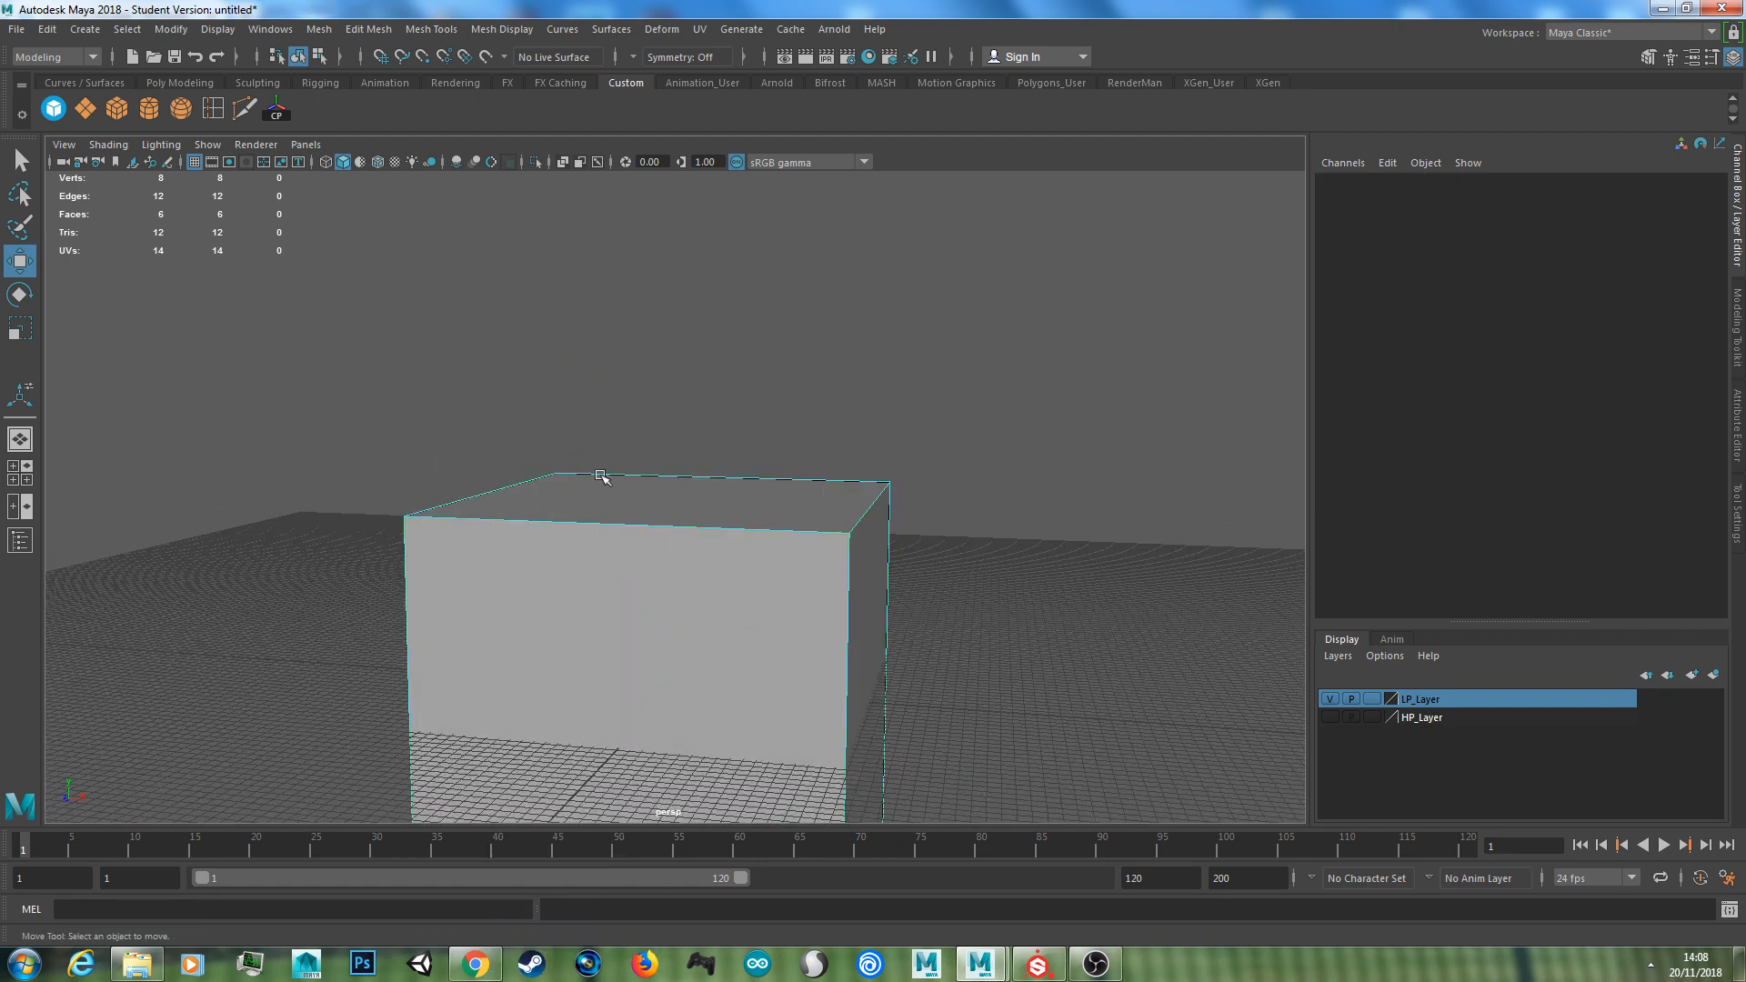
left_click(612, 532)
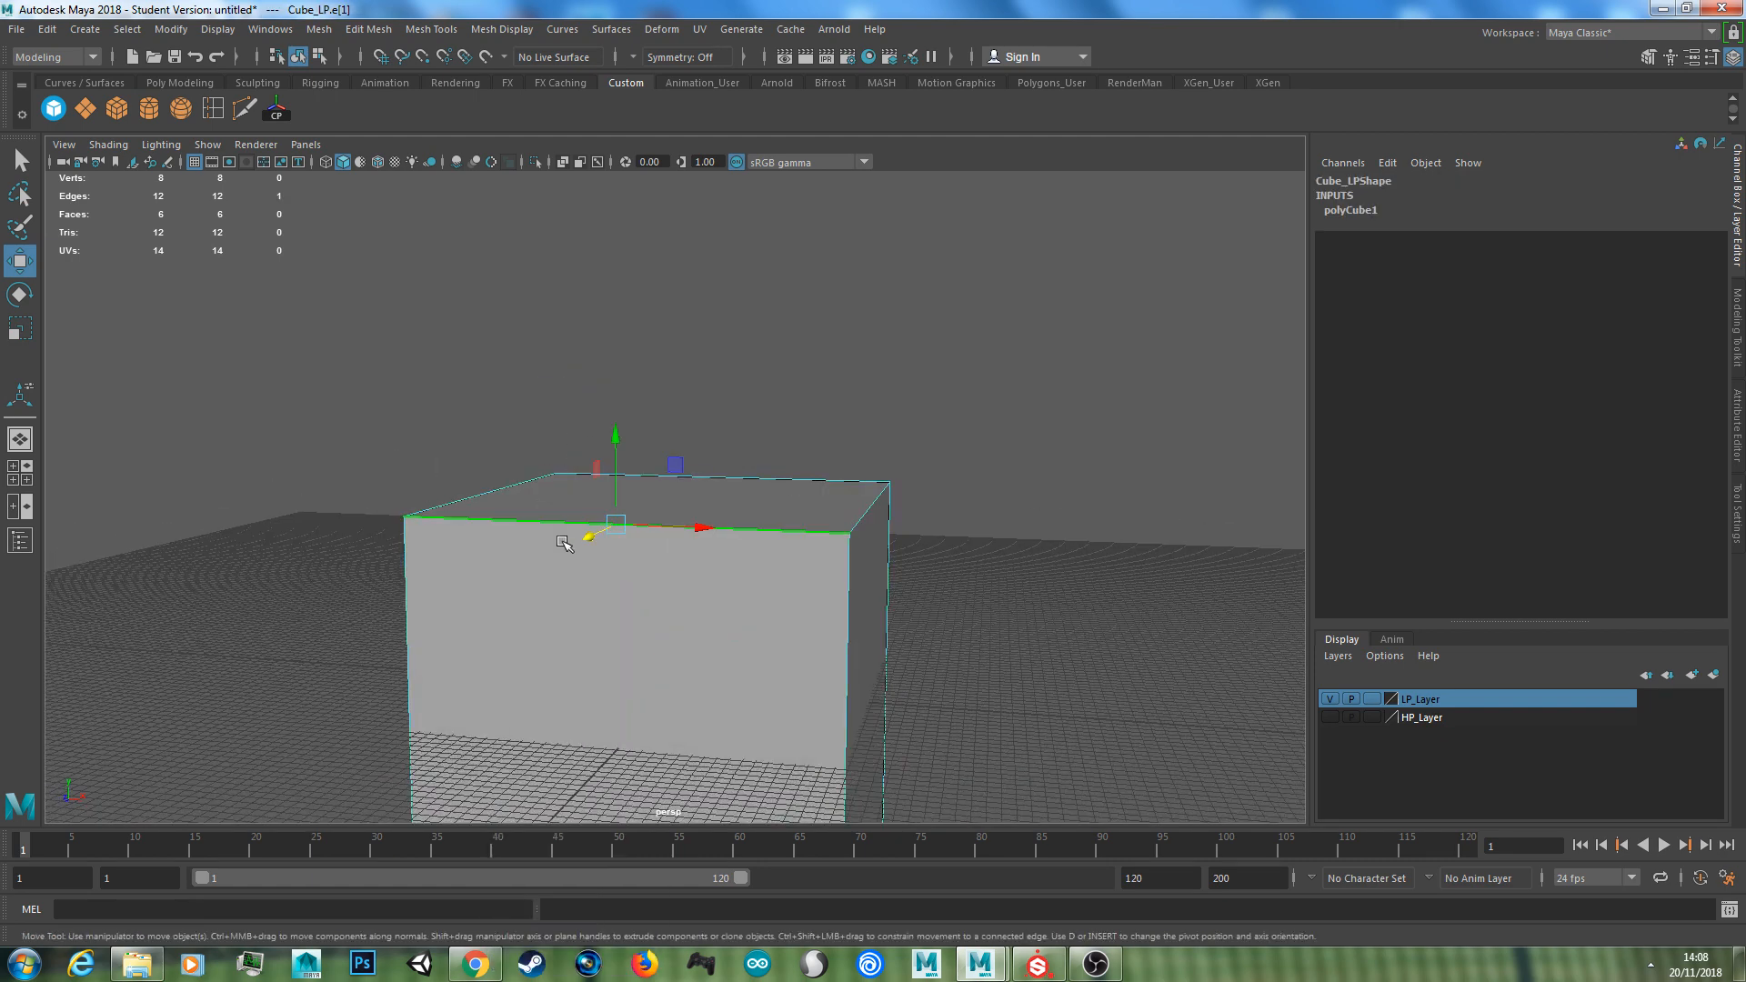
left_click(493, 31)
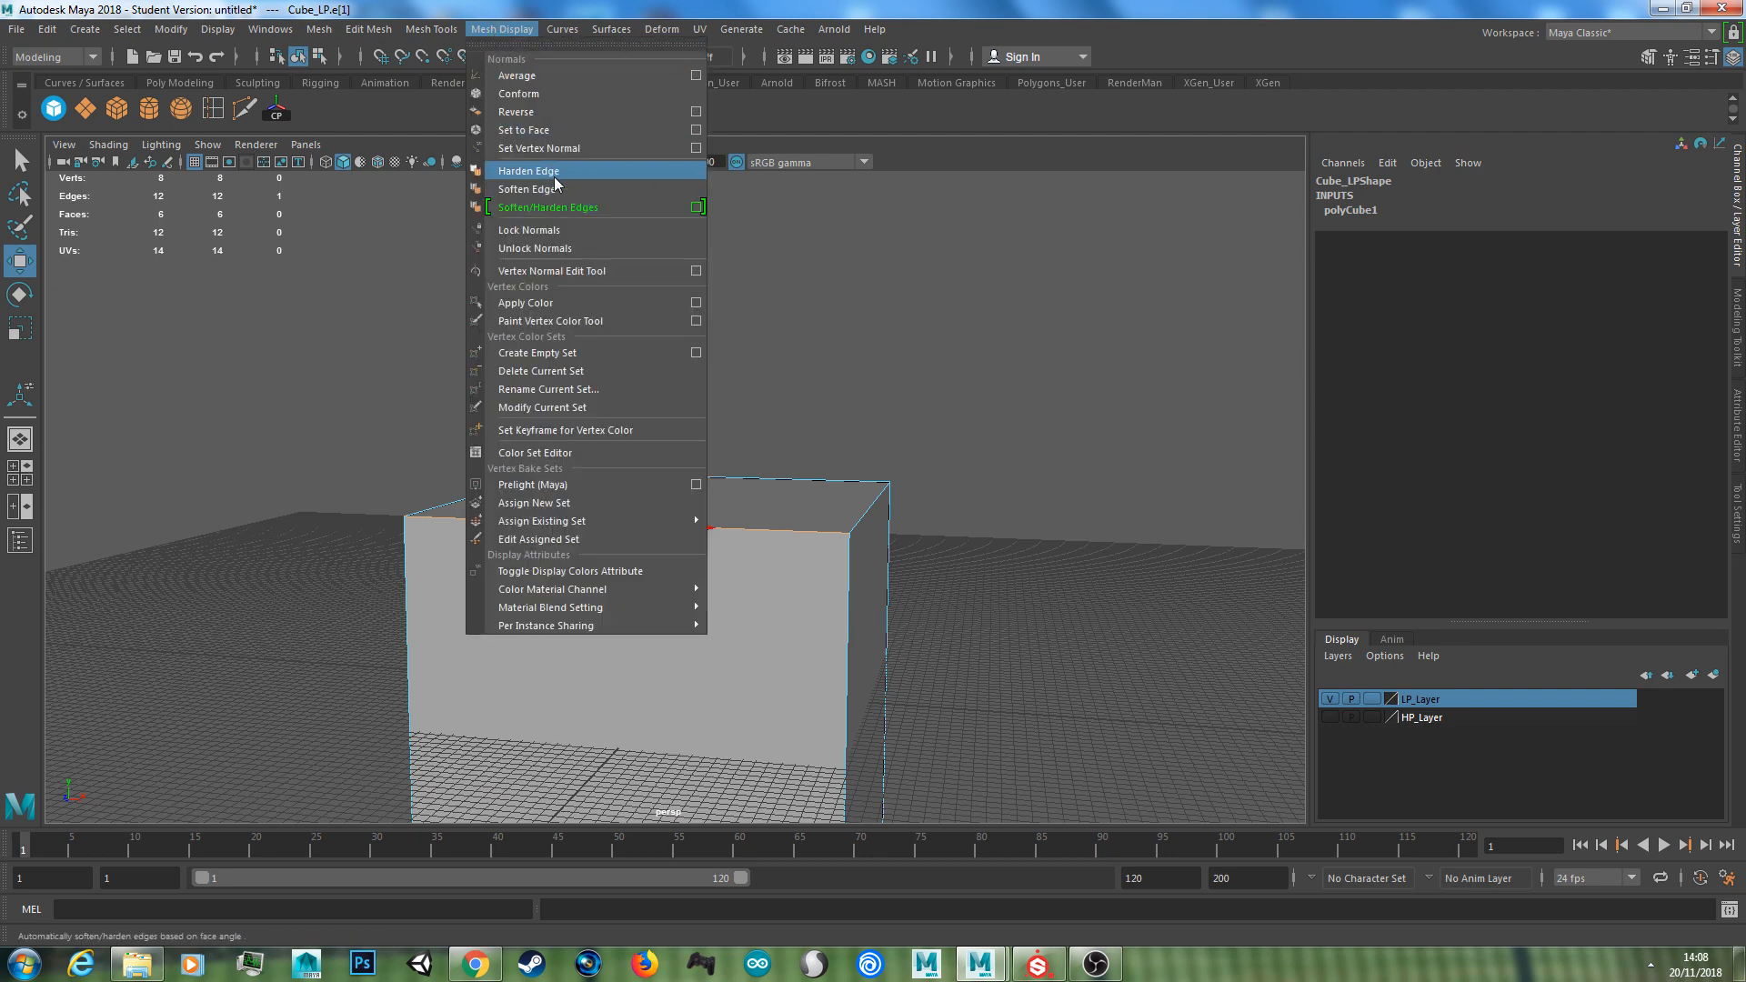
left_click(821, 546)
right_click_drag(842, 540, 947, 399)
Apply the Soften/Harden Edges operation to the whole of Cube_LP
scroll(792, 548, "down", 3)
right_click_drag(748, 577, 748, 392)
left_click_drag(1056, 311, 440, 848)
right_click_drag(583, 636, 718, 444)
left_click(580, 565)
right_click_drag(546, 555, 637, 356)
right_click_drag(723, 517, 726, 532, "shift")
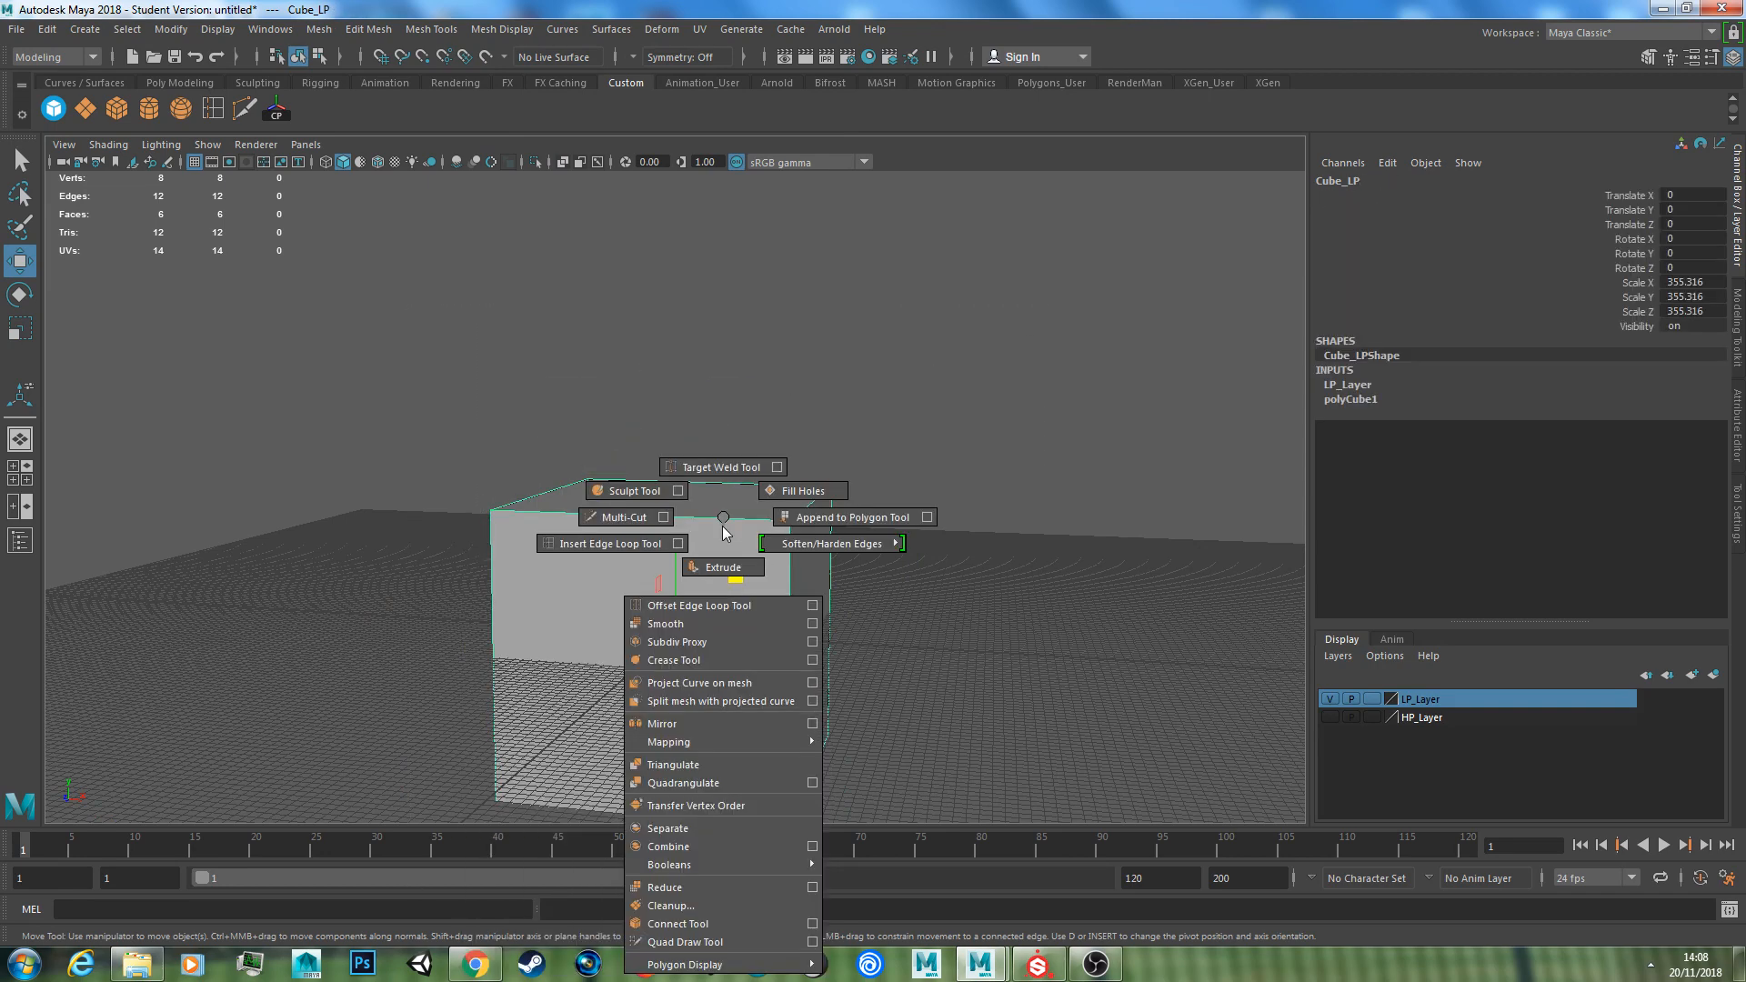
right_click_drag(726, 533, 793, 418, "shift")
key("r")
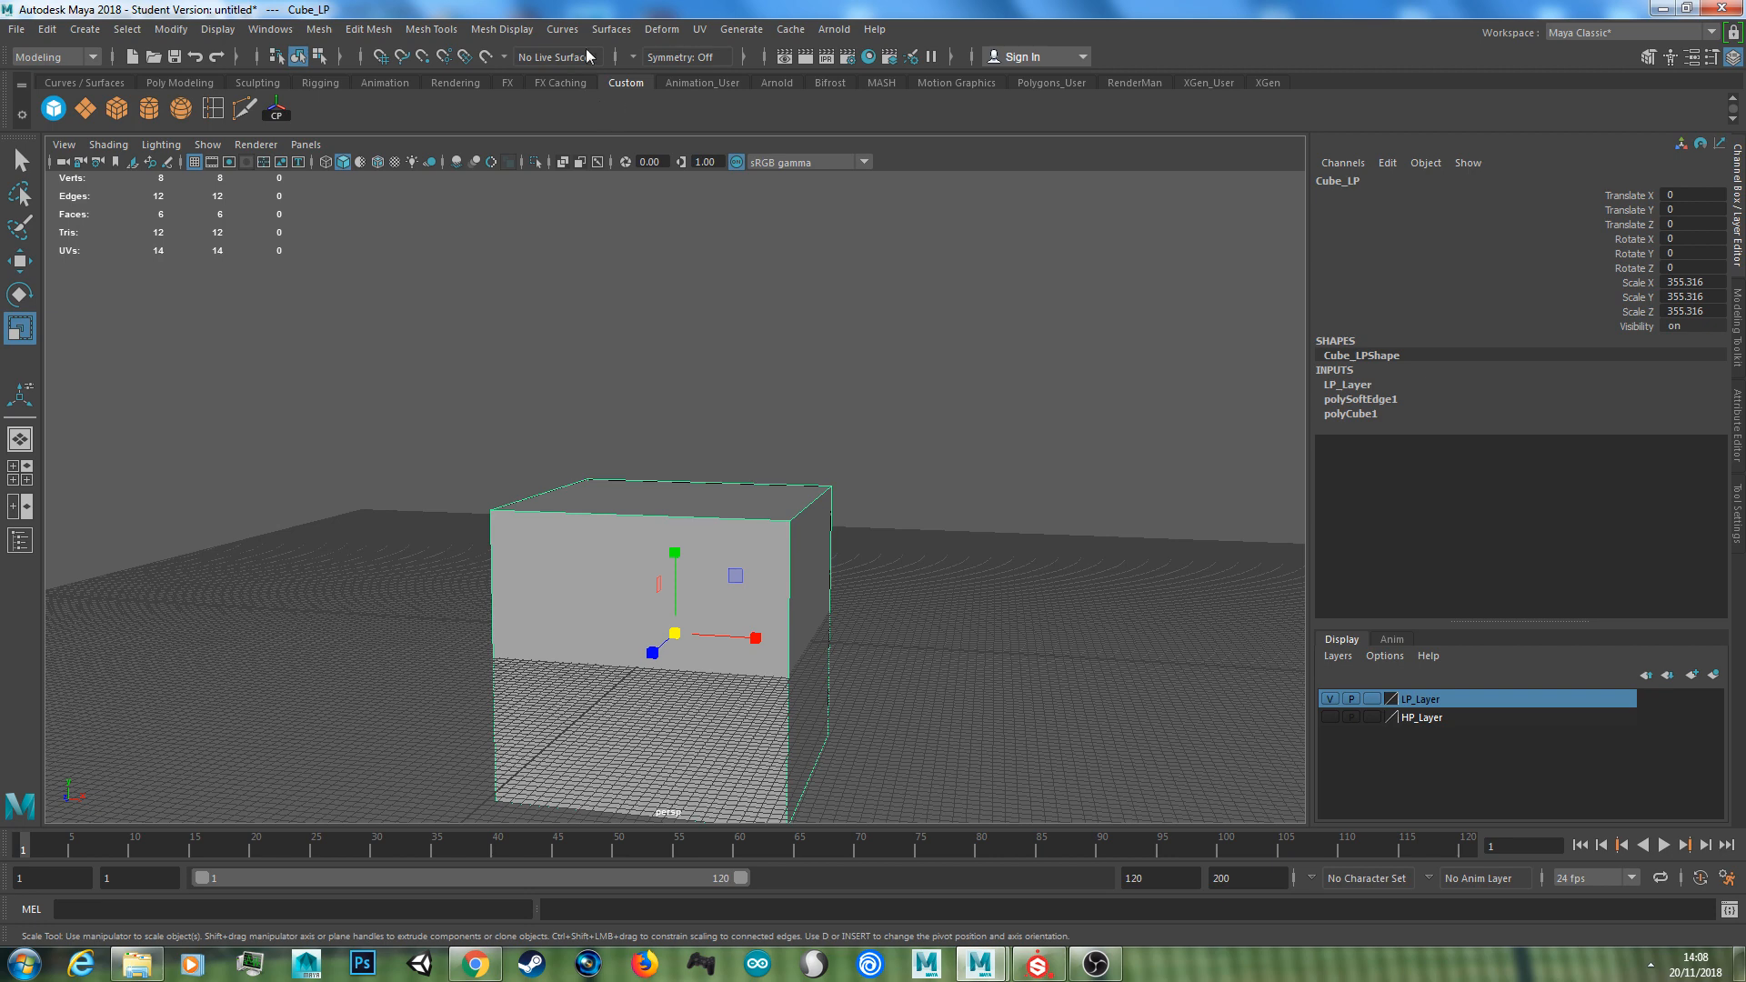
left_click(486, 31)
left_click(875, 382)
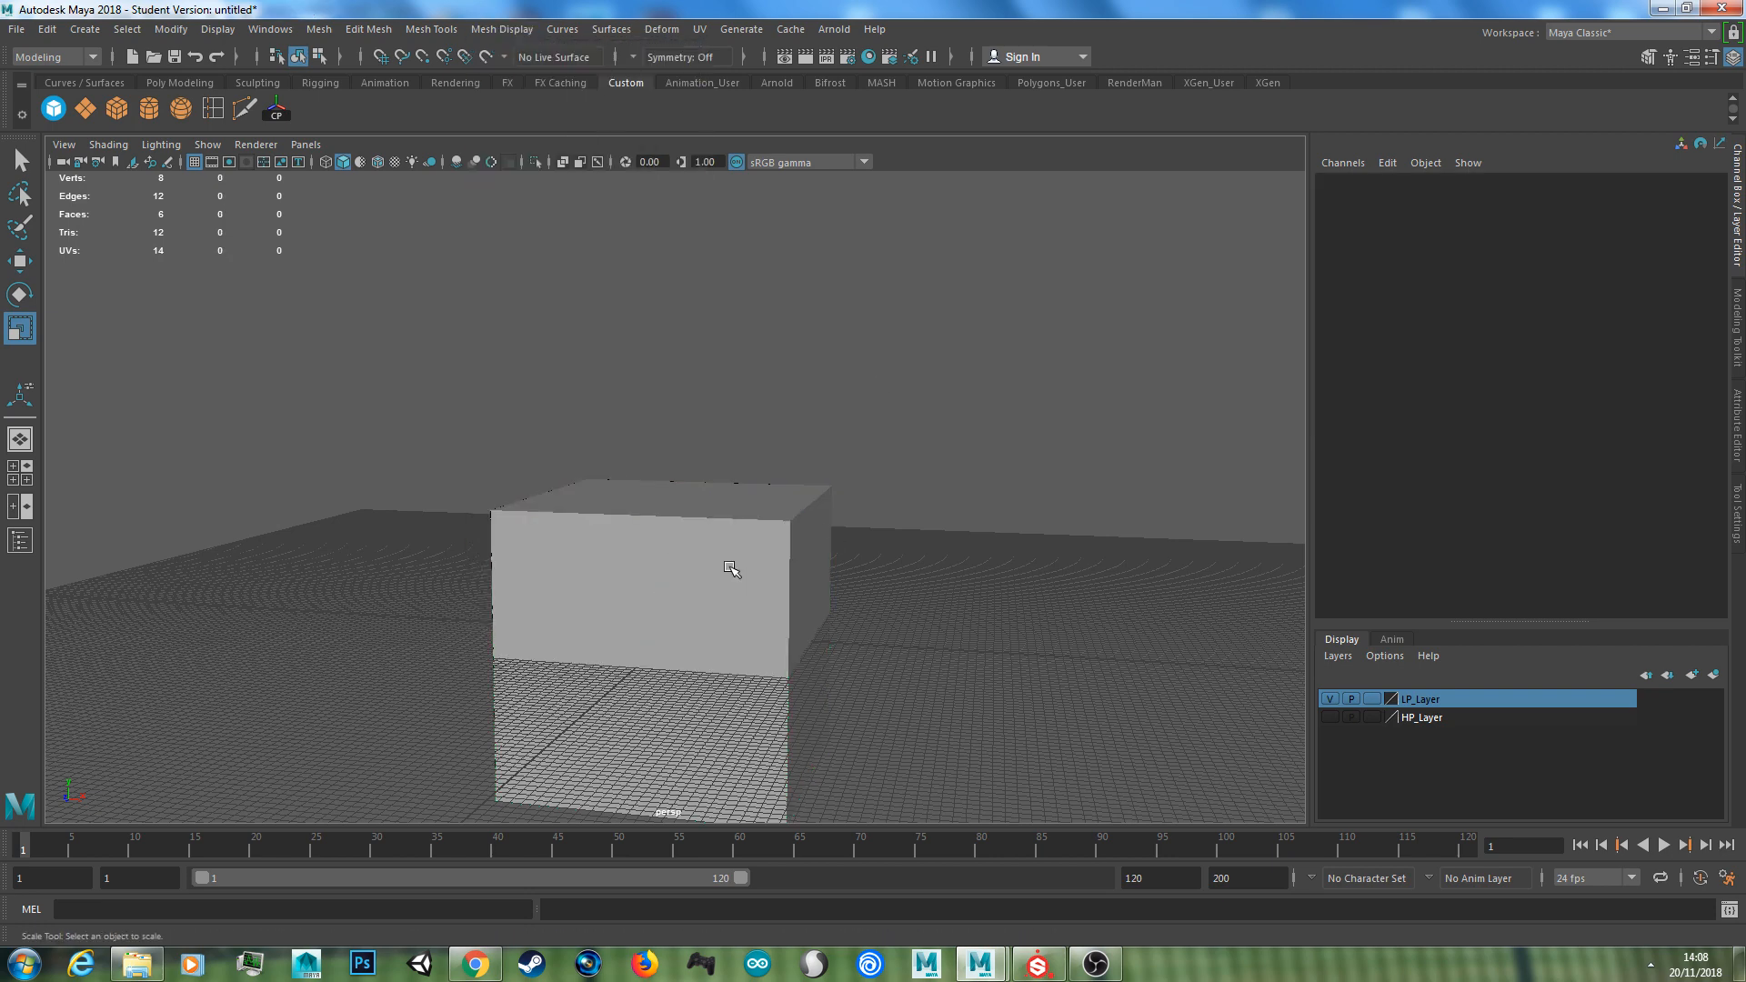
Select Cube_LP and open its UV layout in the UV Editor, keeping the cube visible beside the editor window
left_click(729, 566)
right_click_drag(733, 566, 822, 551, "alt")
left_click_drag(835, 533, 870, 537, "alt")
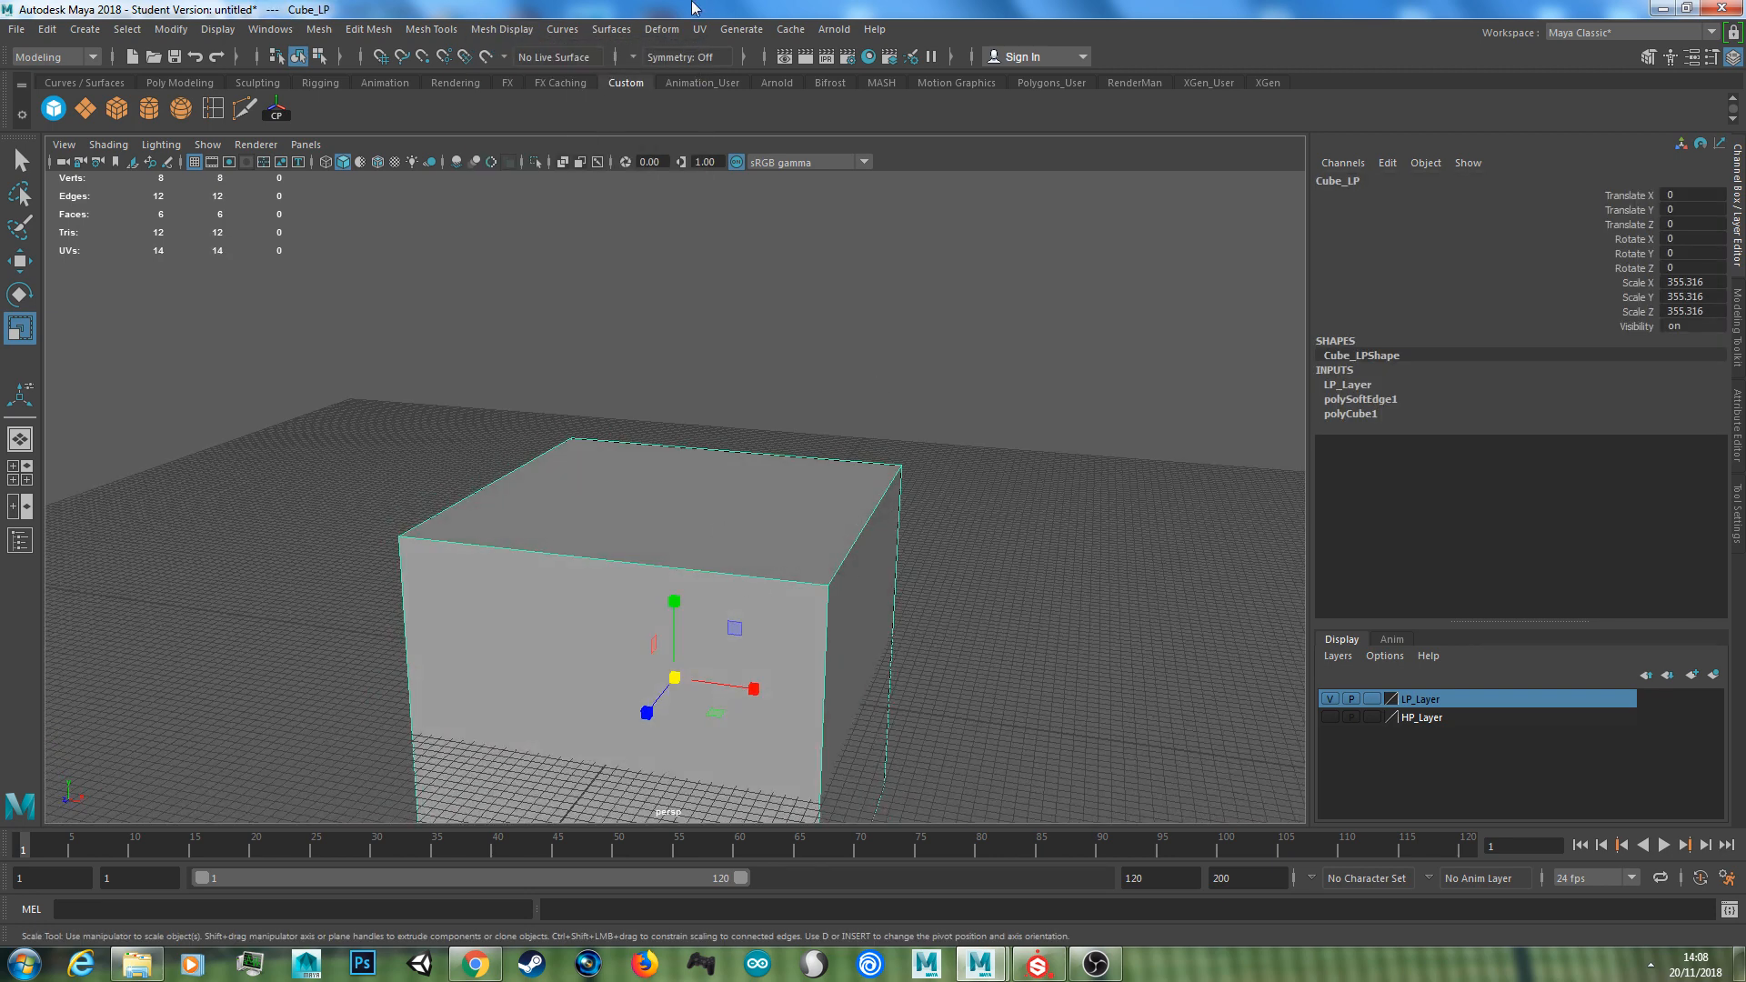
left_click(699, 29)
left_click(739, 71)
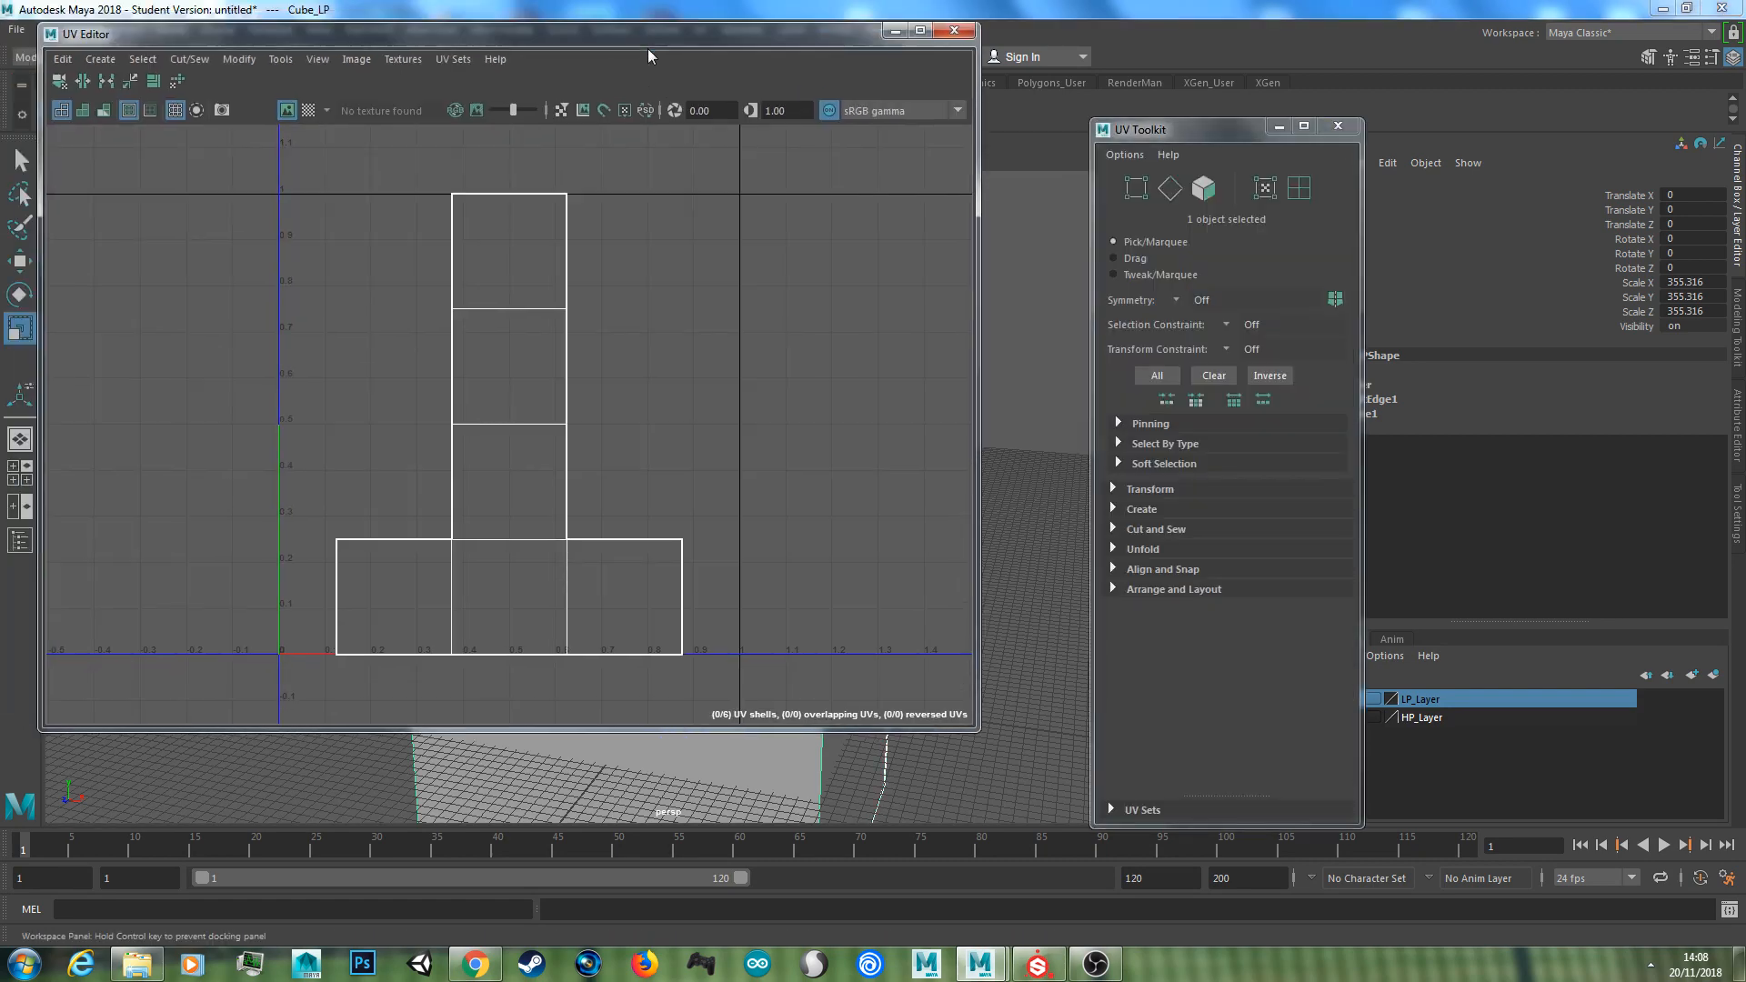
left_click_drag(592, 14, 1310, 77)
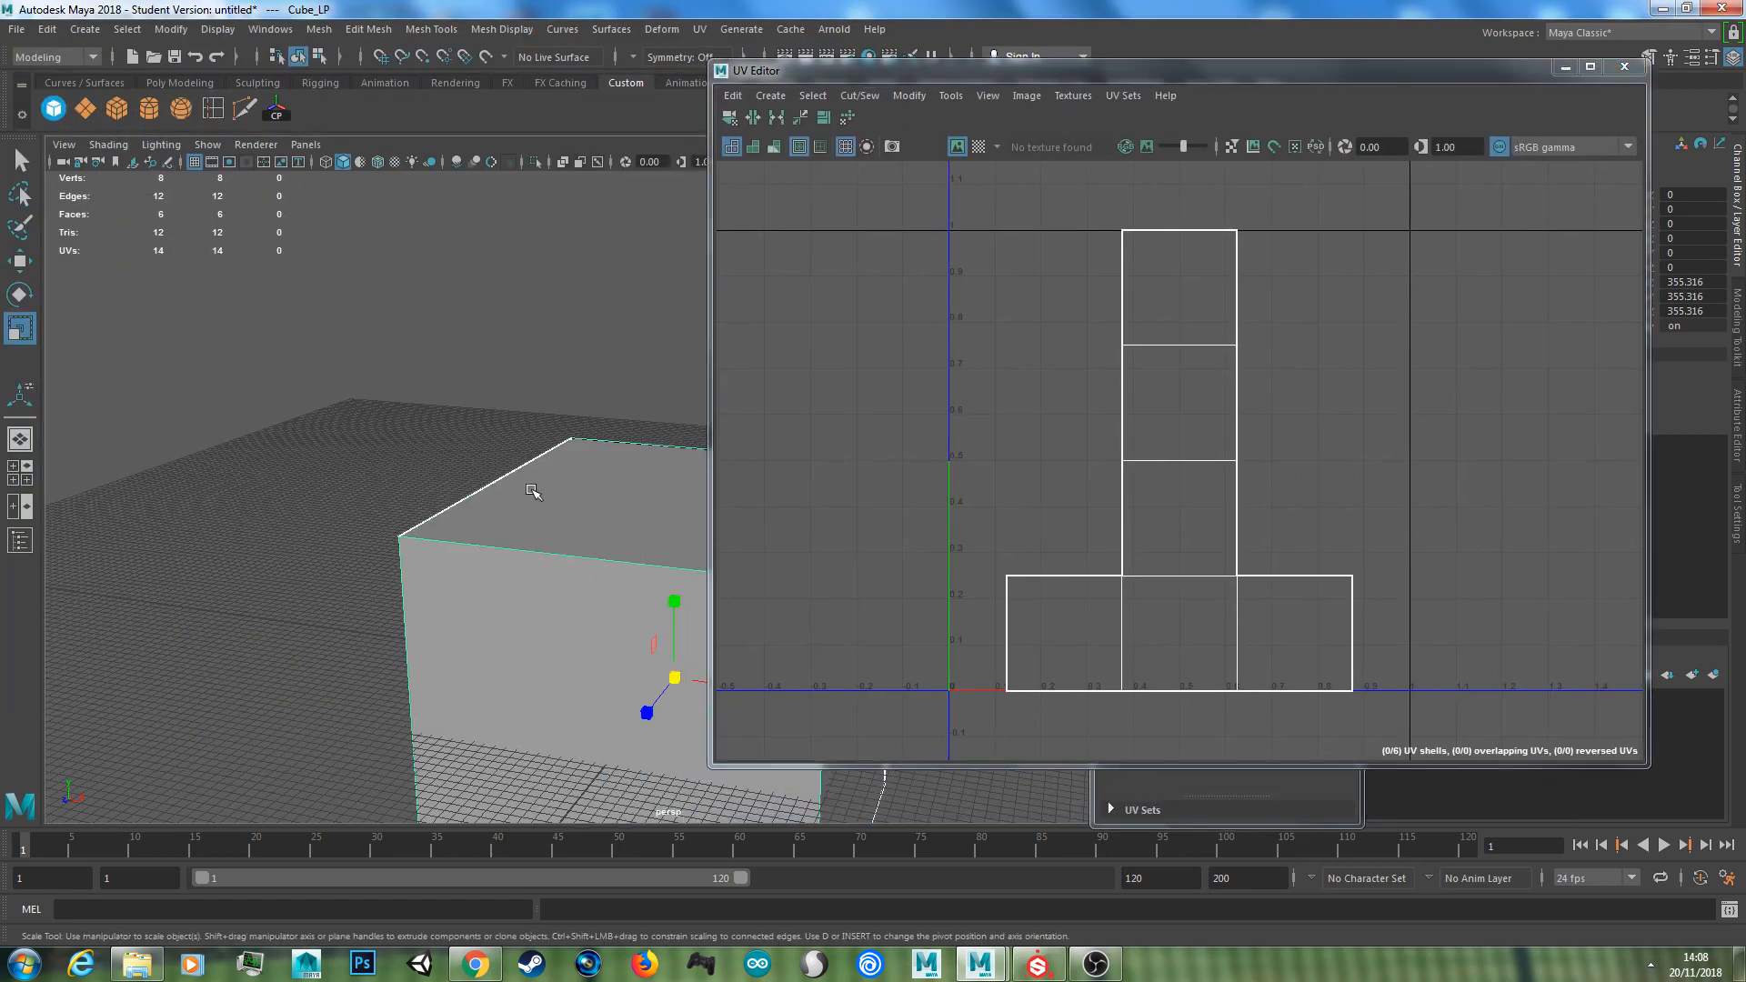
scroll(921, 470, "down", 2)
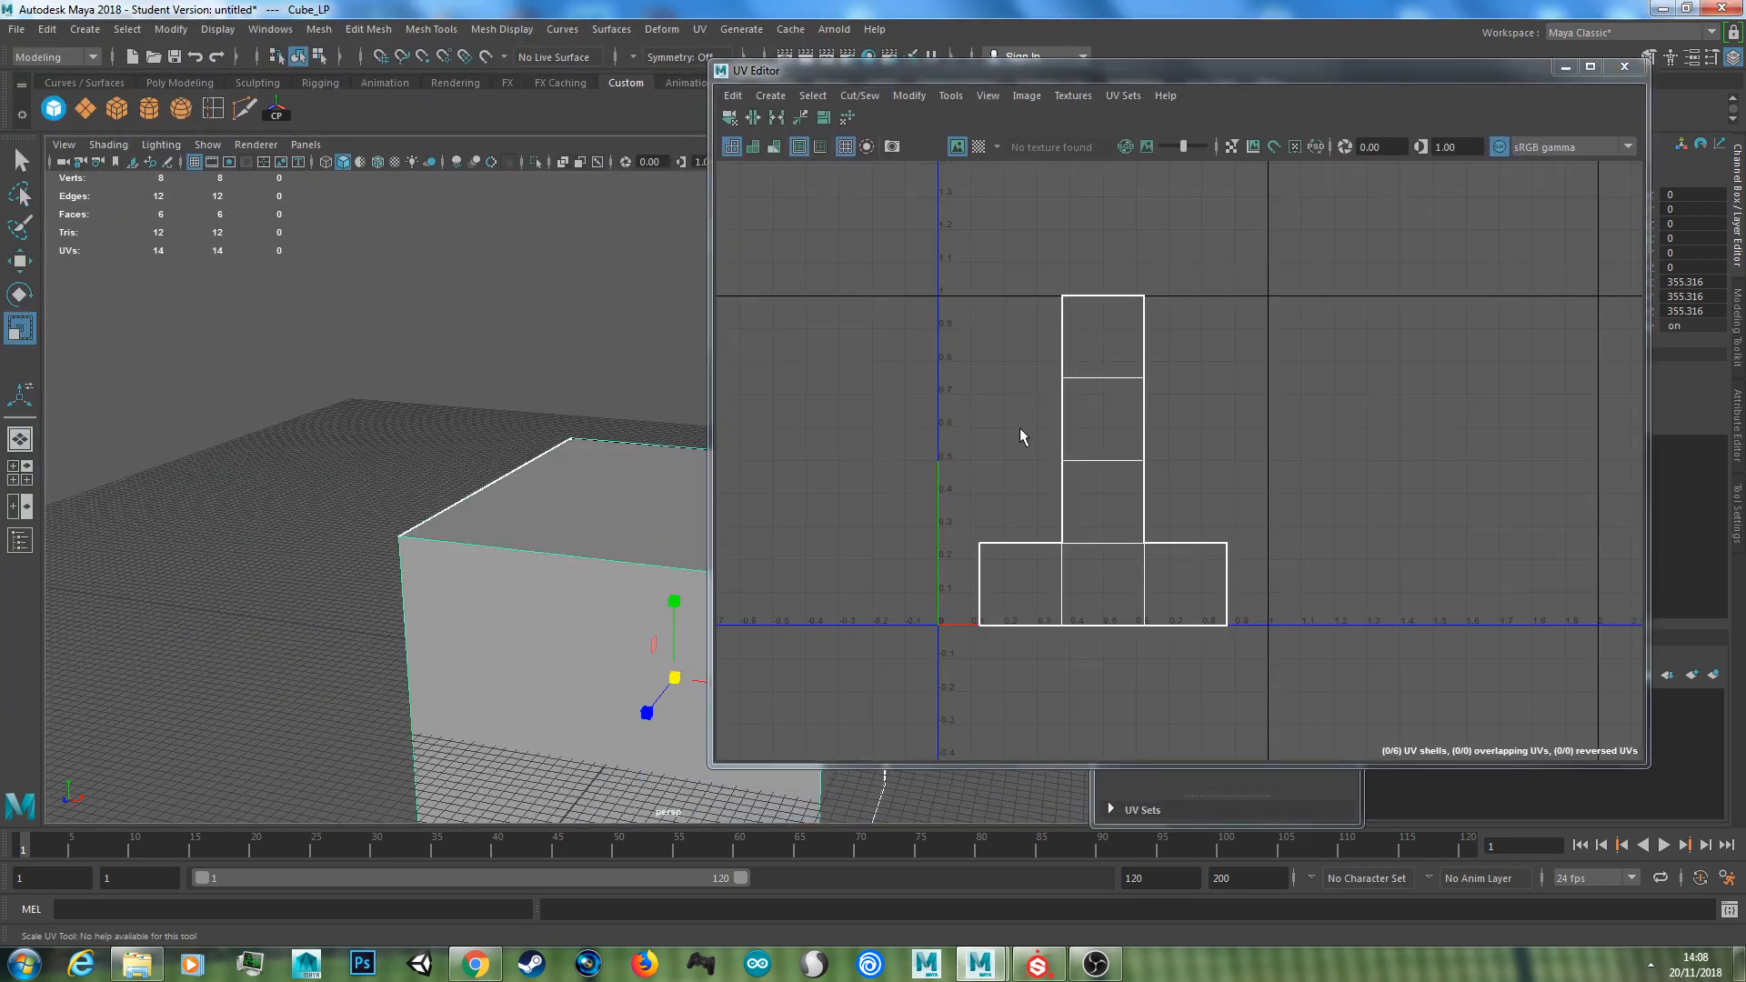
middle_click_drag(553, 529, 488, 516, "alt")
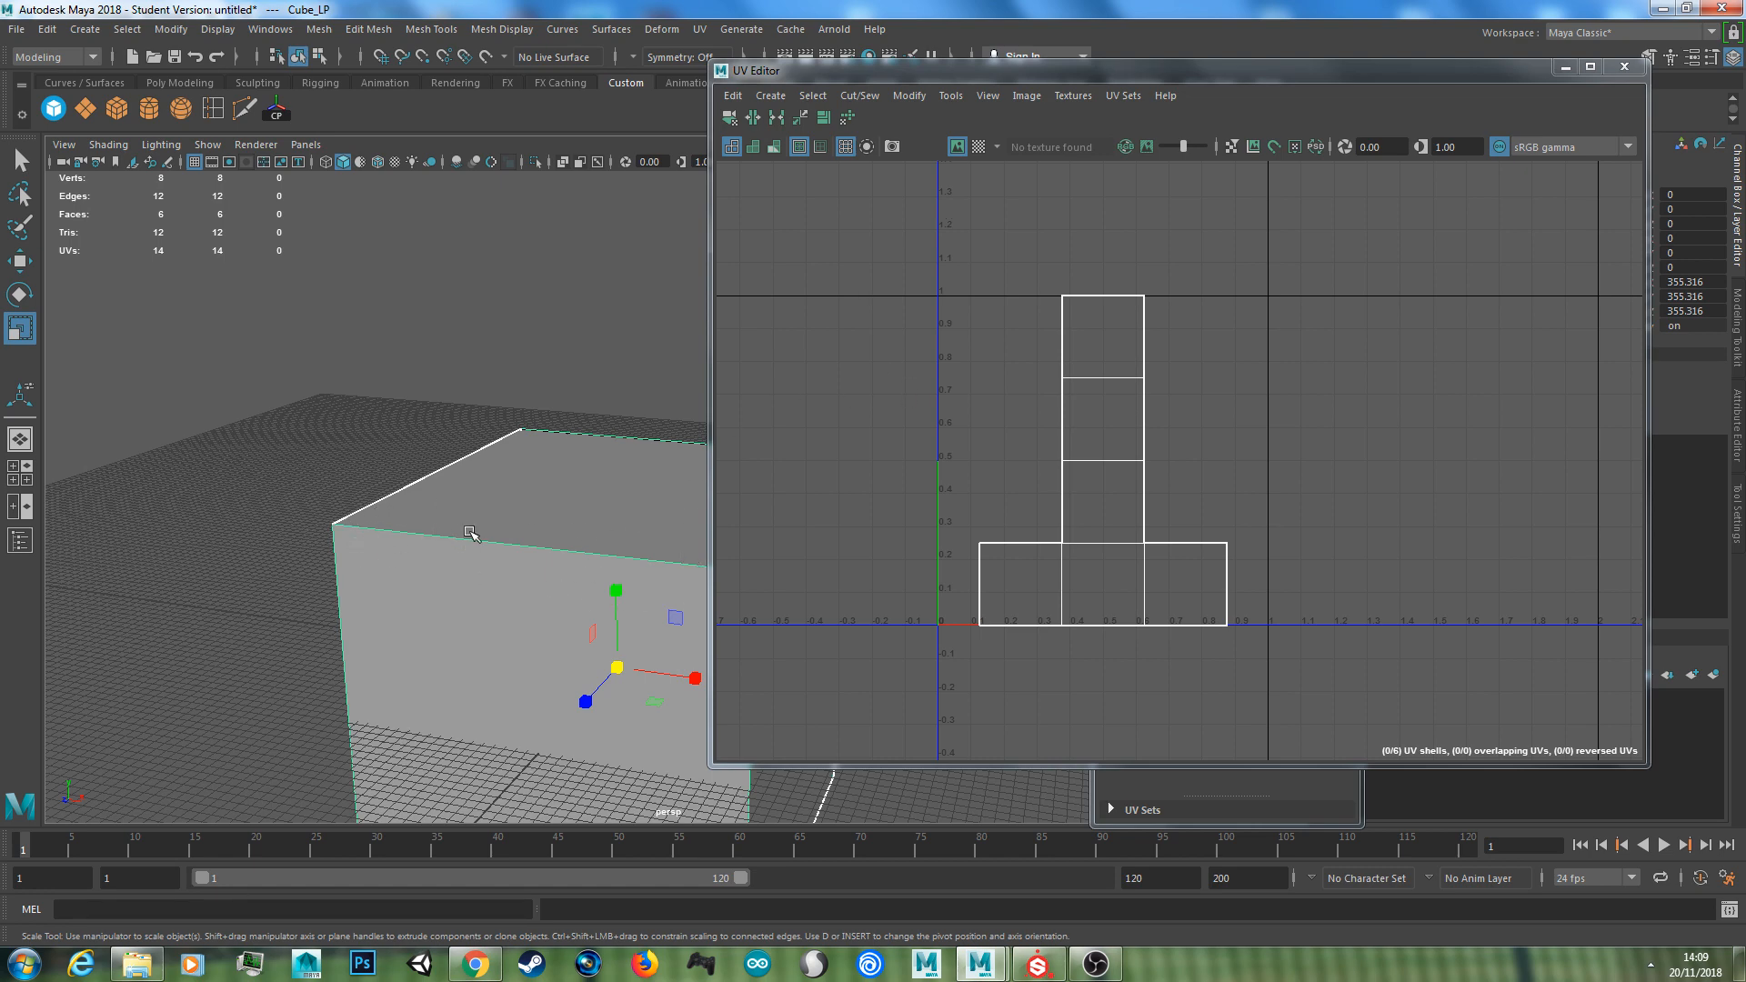
Select all of Cube_LP's faces in the UV Editor and apply an automatic UV projection to them
right_click_drag(875, 260, 855, 244)
left_click_drag(947, 253, 1264, 626)
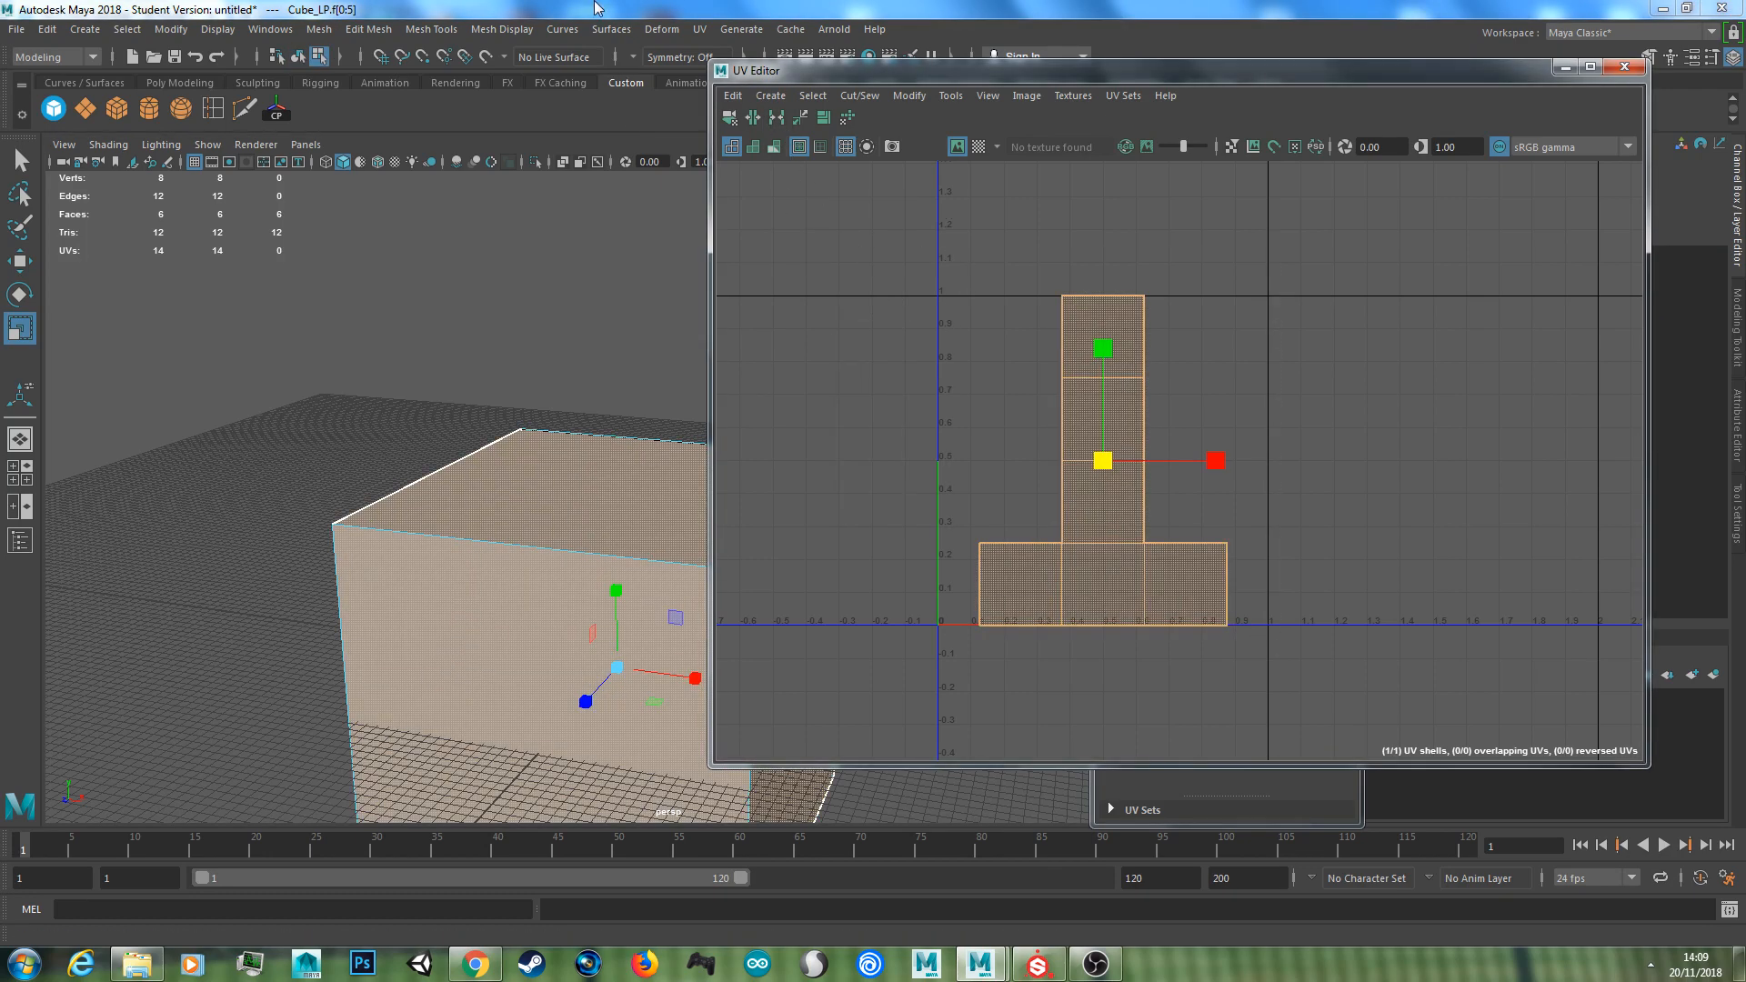
left_click(700, 28)
left_click(744, 134)
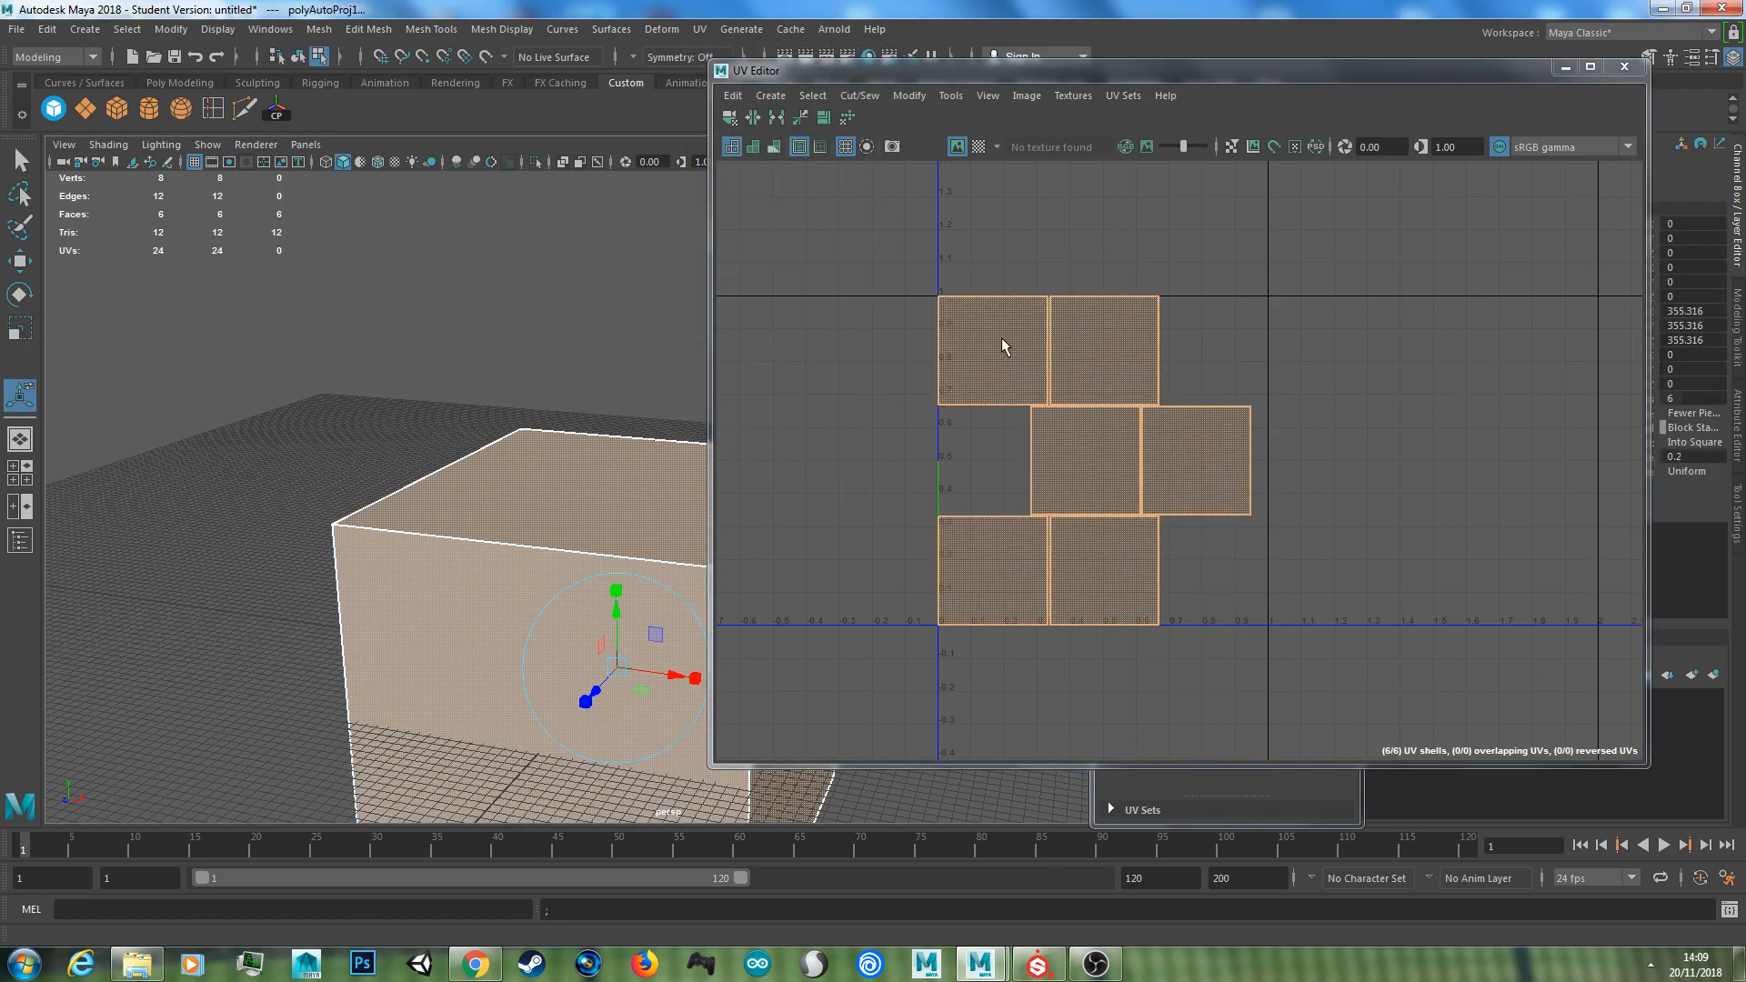
Select all six of Cube_LP's UV shells and scale them down uniformly inside the UV tile
right_click_drag(1002, 336, 887, 275)
left_click(1107, 454)
left_click(1106, 448)
left_click_drag(1201, 341, 1019, 551)
key("r")
left_click_drag(1094, 460, 1063, 459)
Spread Cube_LP's UV shells apart with gaps between them inside the UV tile, return to object mode and close the UV Editor
left_click(1011, 375)
key("w")
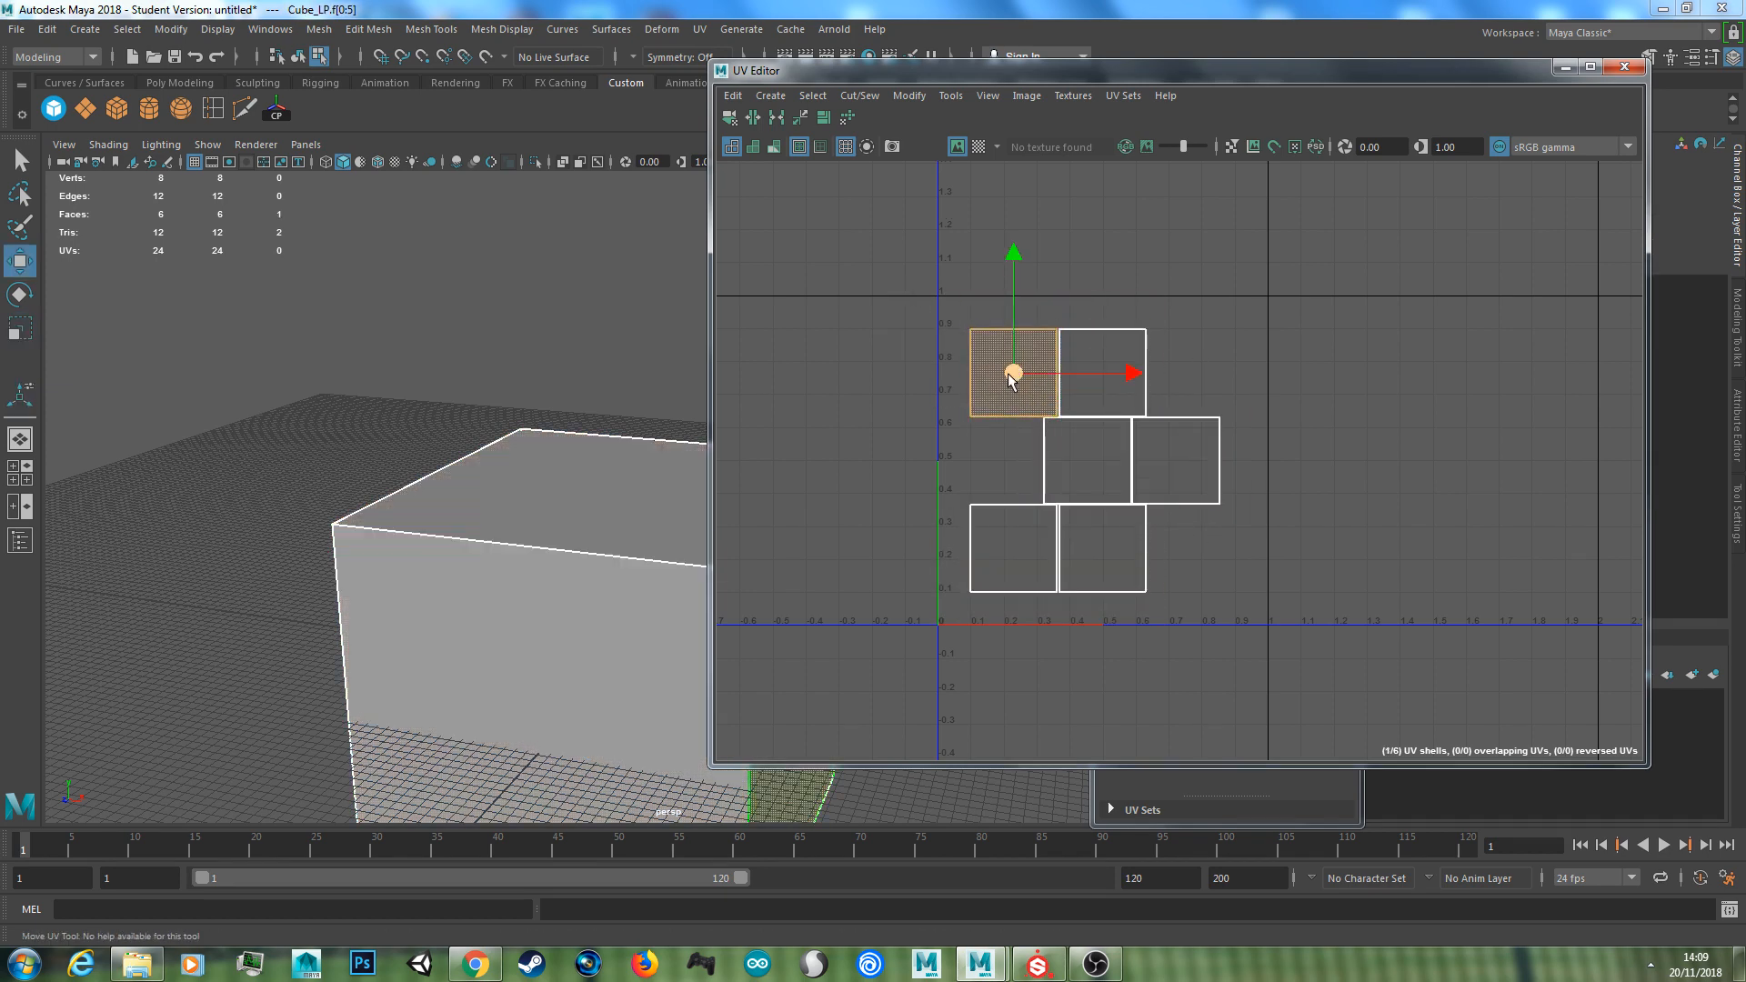
left_click_drag(1008, 371, 993, 358)
left_click(1109, 380)
left_click_drag(1108, 379, 1182, 343)
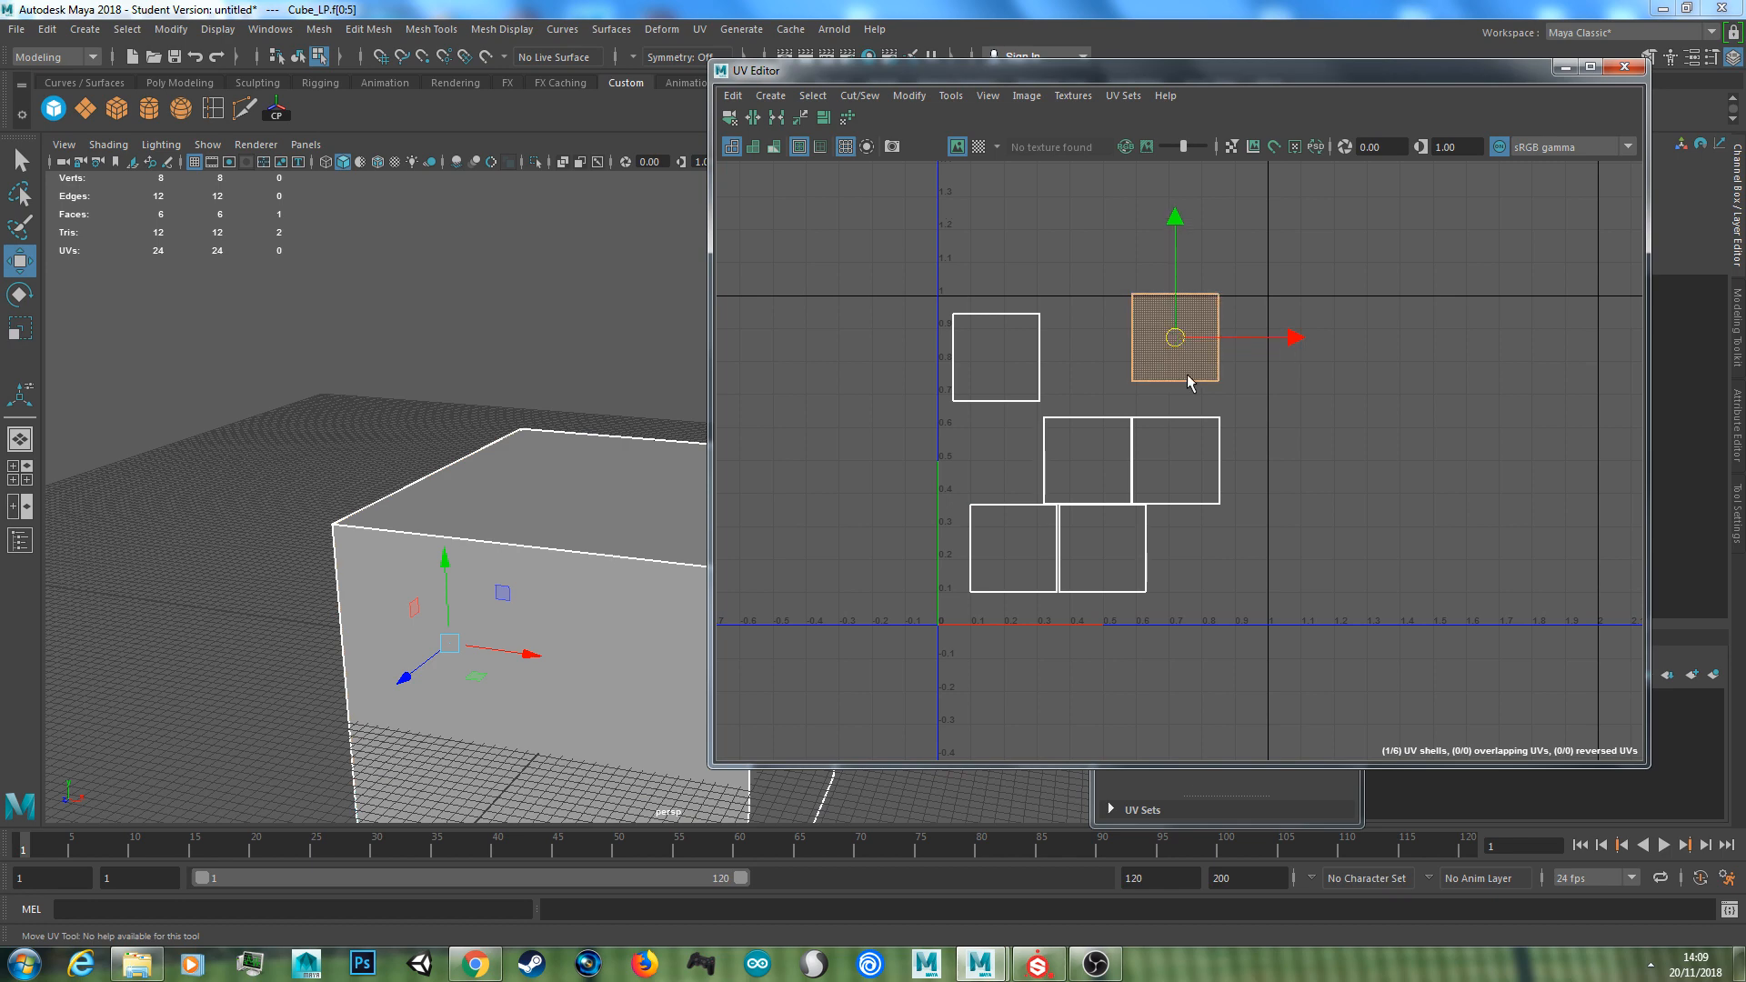
left_click(1187, 471)
left_click_drag(1187, 471, 1227, 452)
left_click(1103, 550)
left_click_drag(1103, 549, 1204, 546)
left_click(999, 558)
left_click_drag(999, 559, 984, 569)
right_click_drag(574, 439, 680, 419)
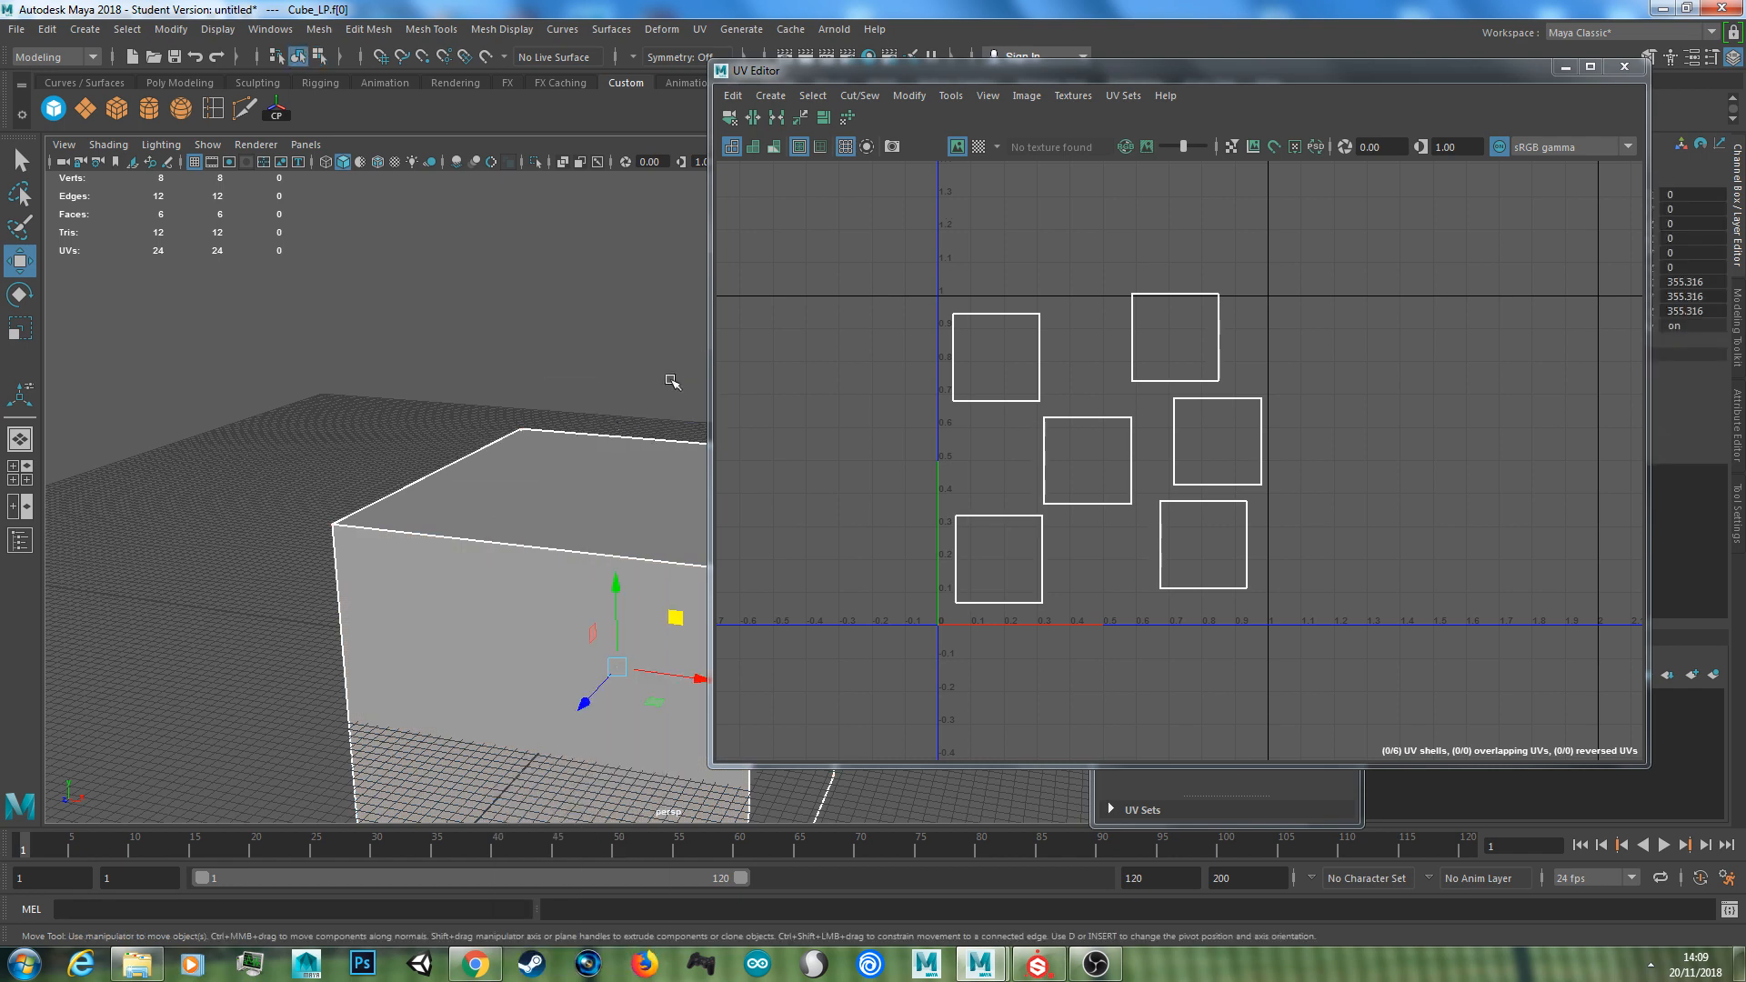
left_click(1606, 70)
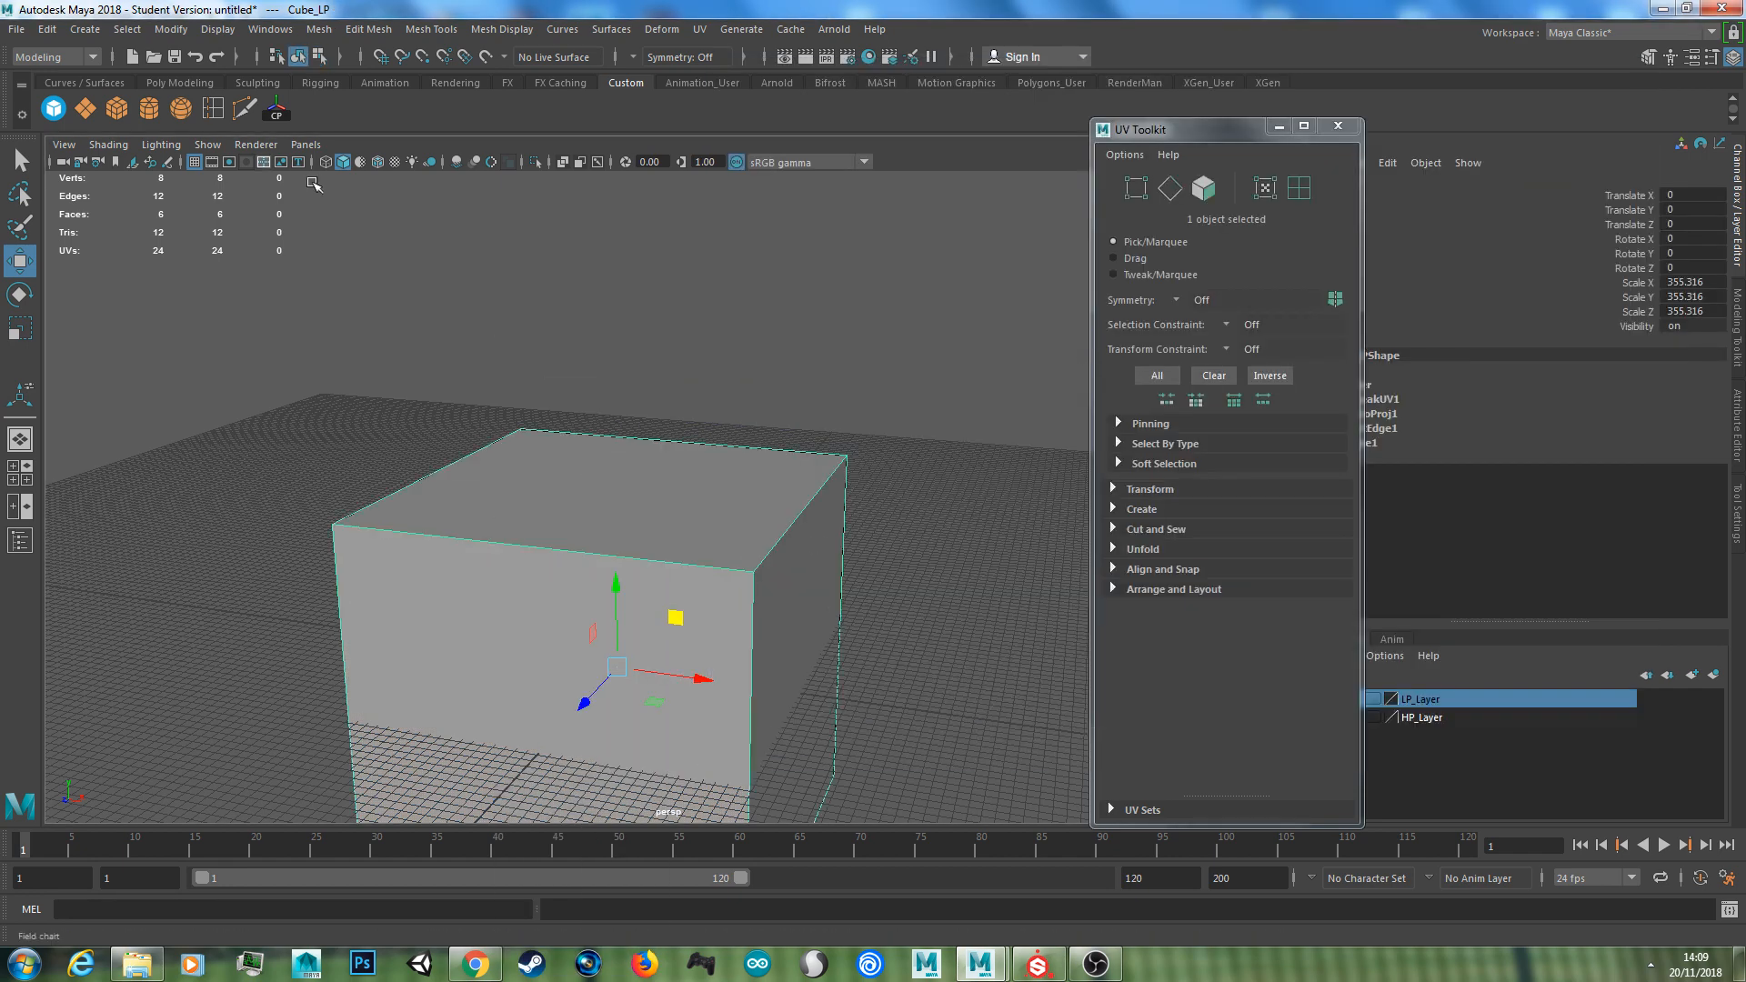
Export the selected Cube_LP in FBX format to the Tutorial folder, overwriting the existing Cube_LP.fbx
left_click(16, 29)
left_click(106, 262)
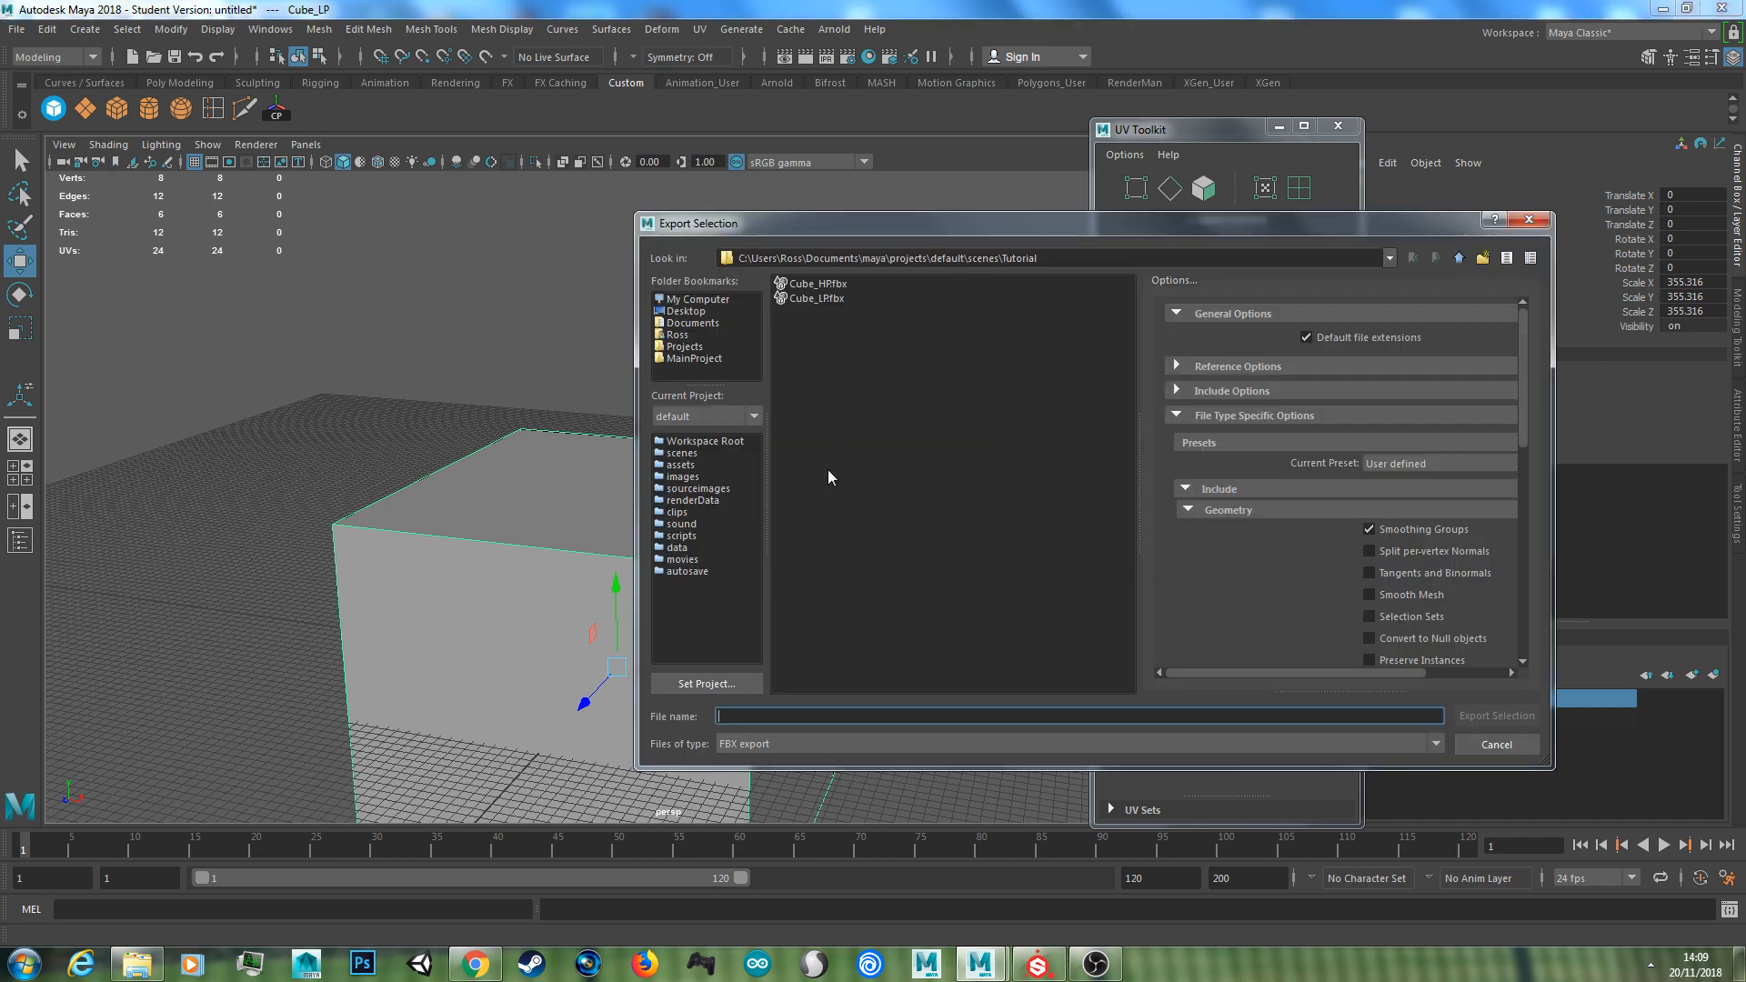
left_click_drag(1029, 233, 1029, 223)
left_click(815, 299)
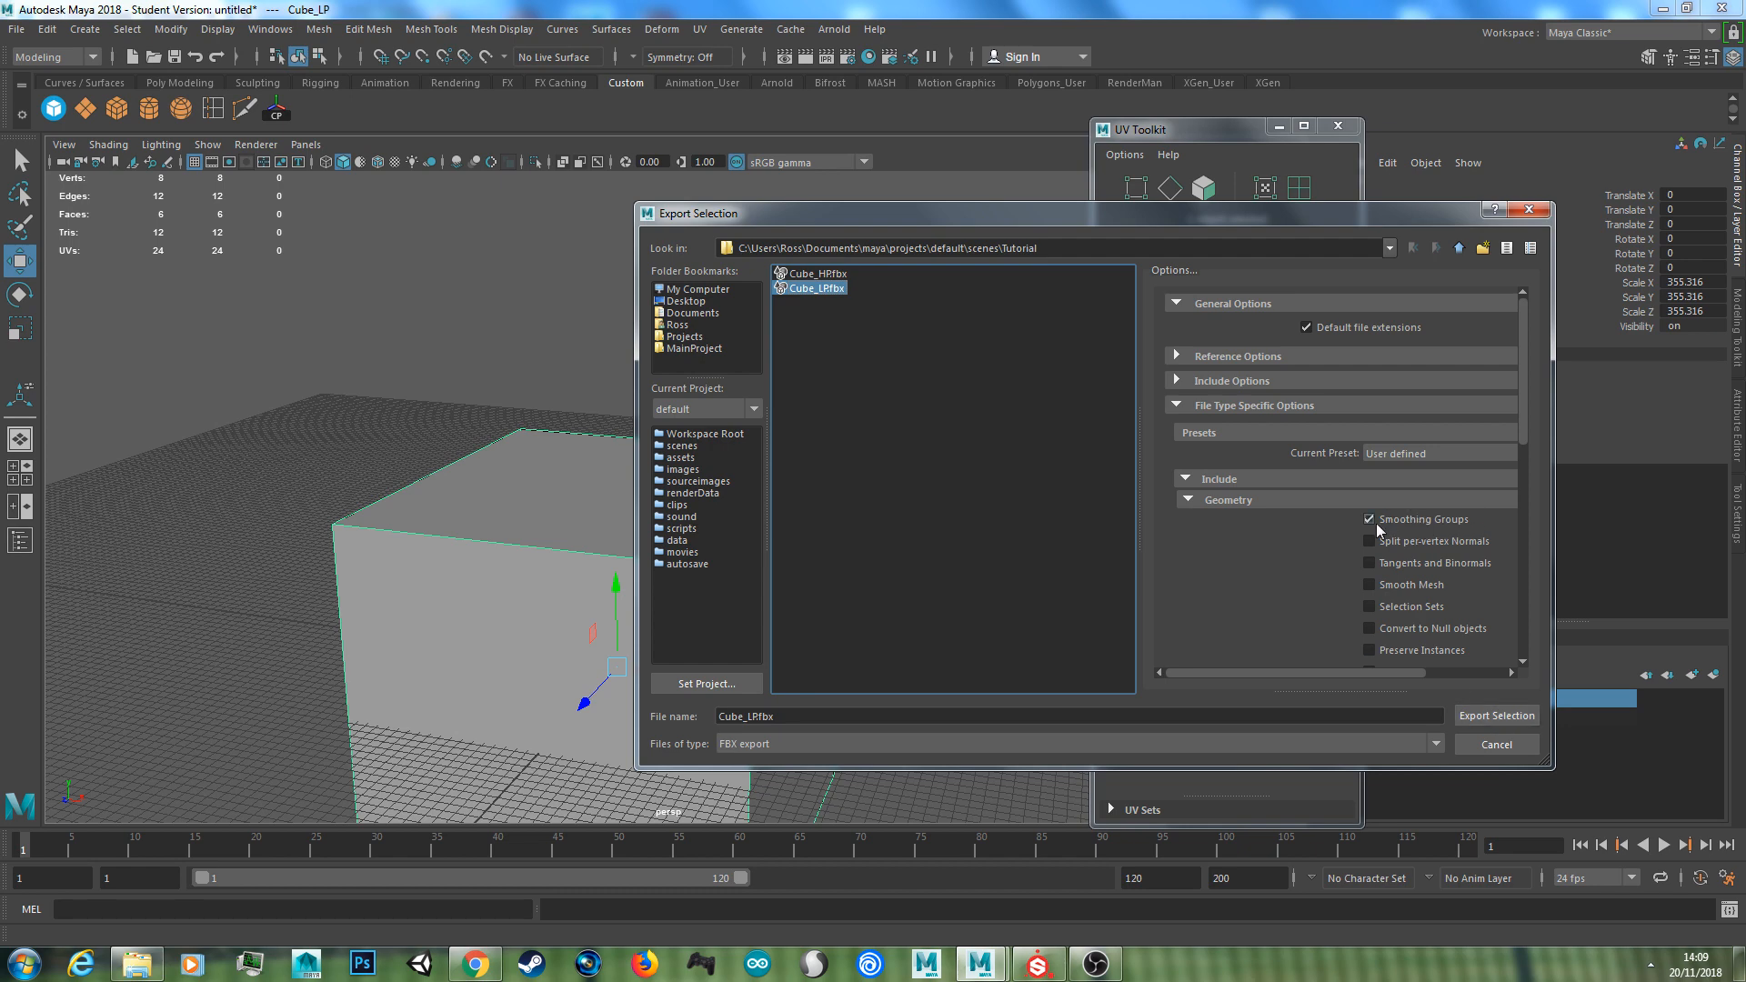
left_click(1488, 718)
left_click(1057, 516)
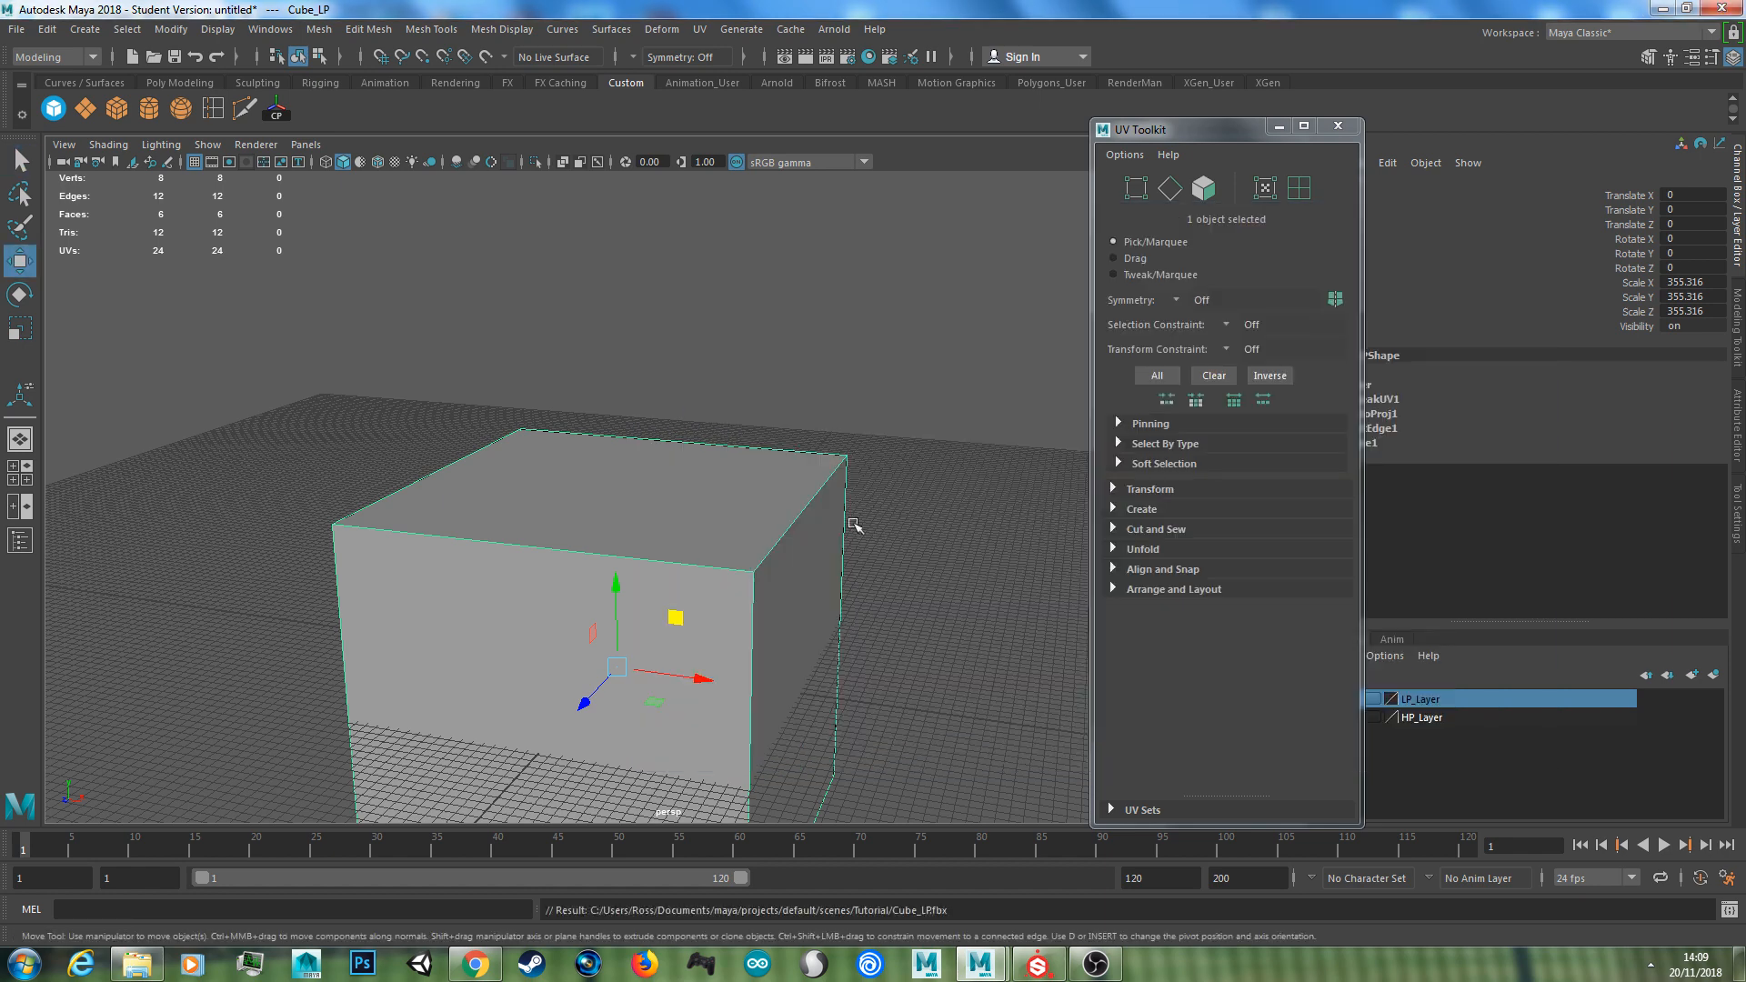
Close the UV Toolkit, hide LP_Layer, show HP_Layer and select Cube_HP
left_click(1336, 128)
left_click(1330, 698)
left_click(1330, 718)
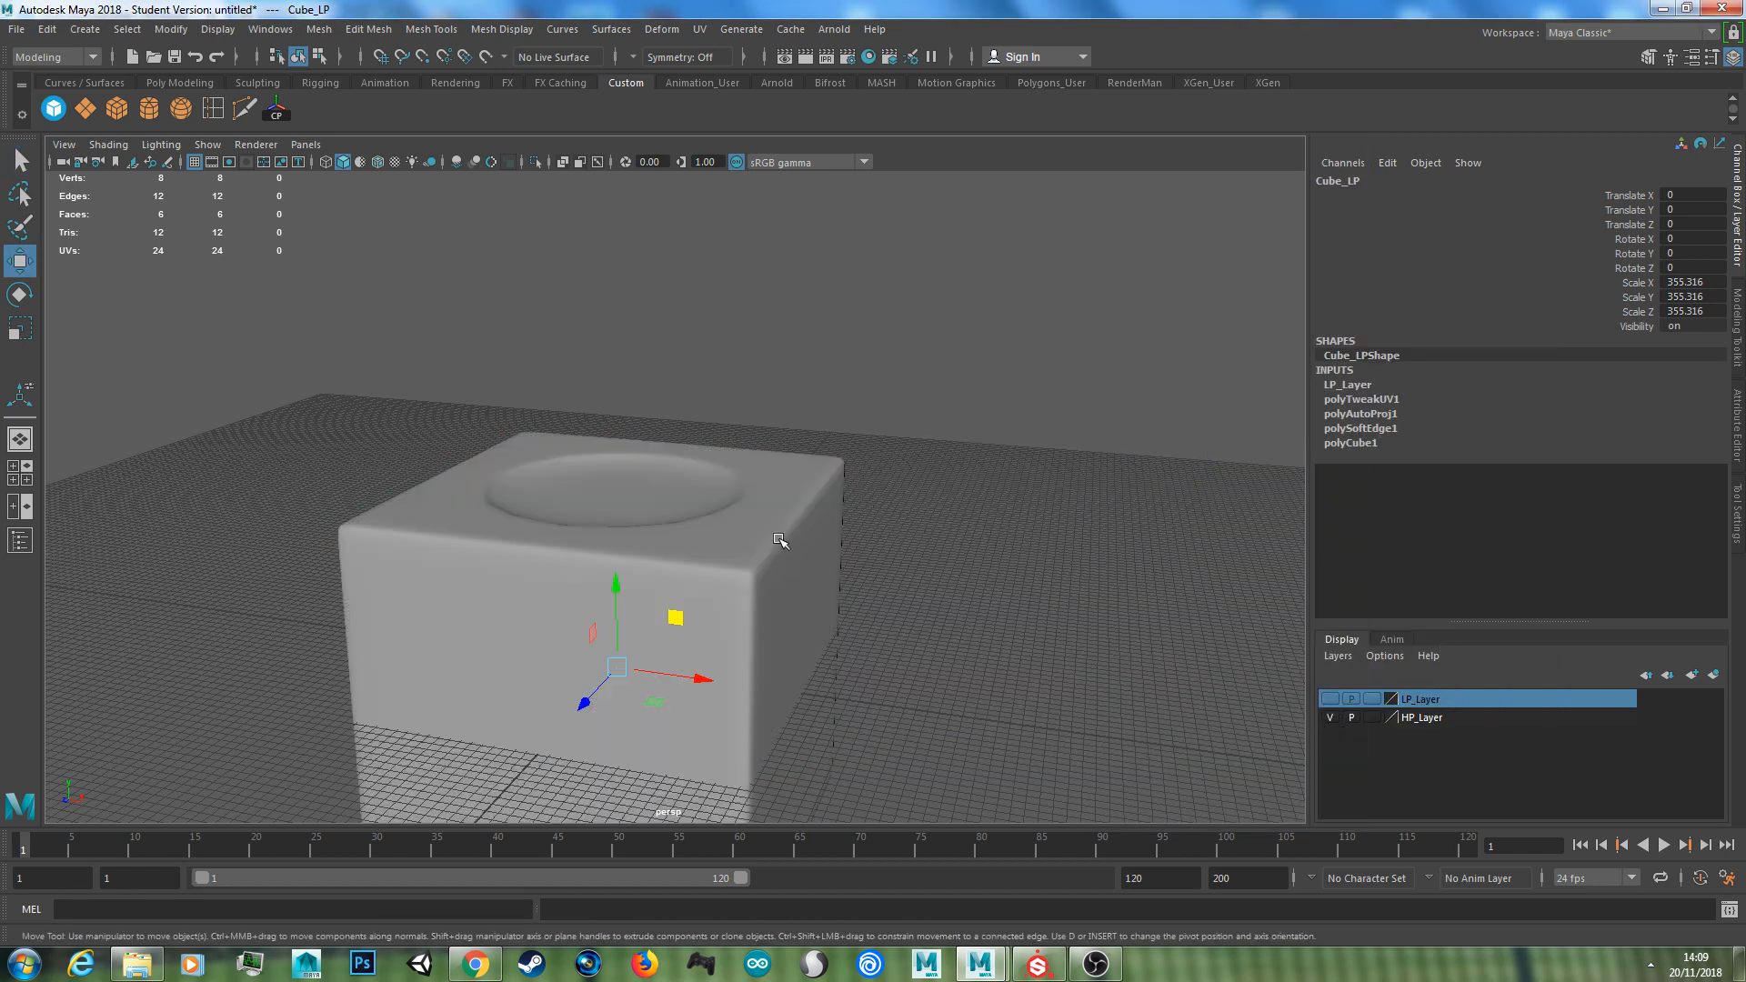
left_click(779, 538)
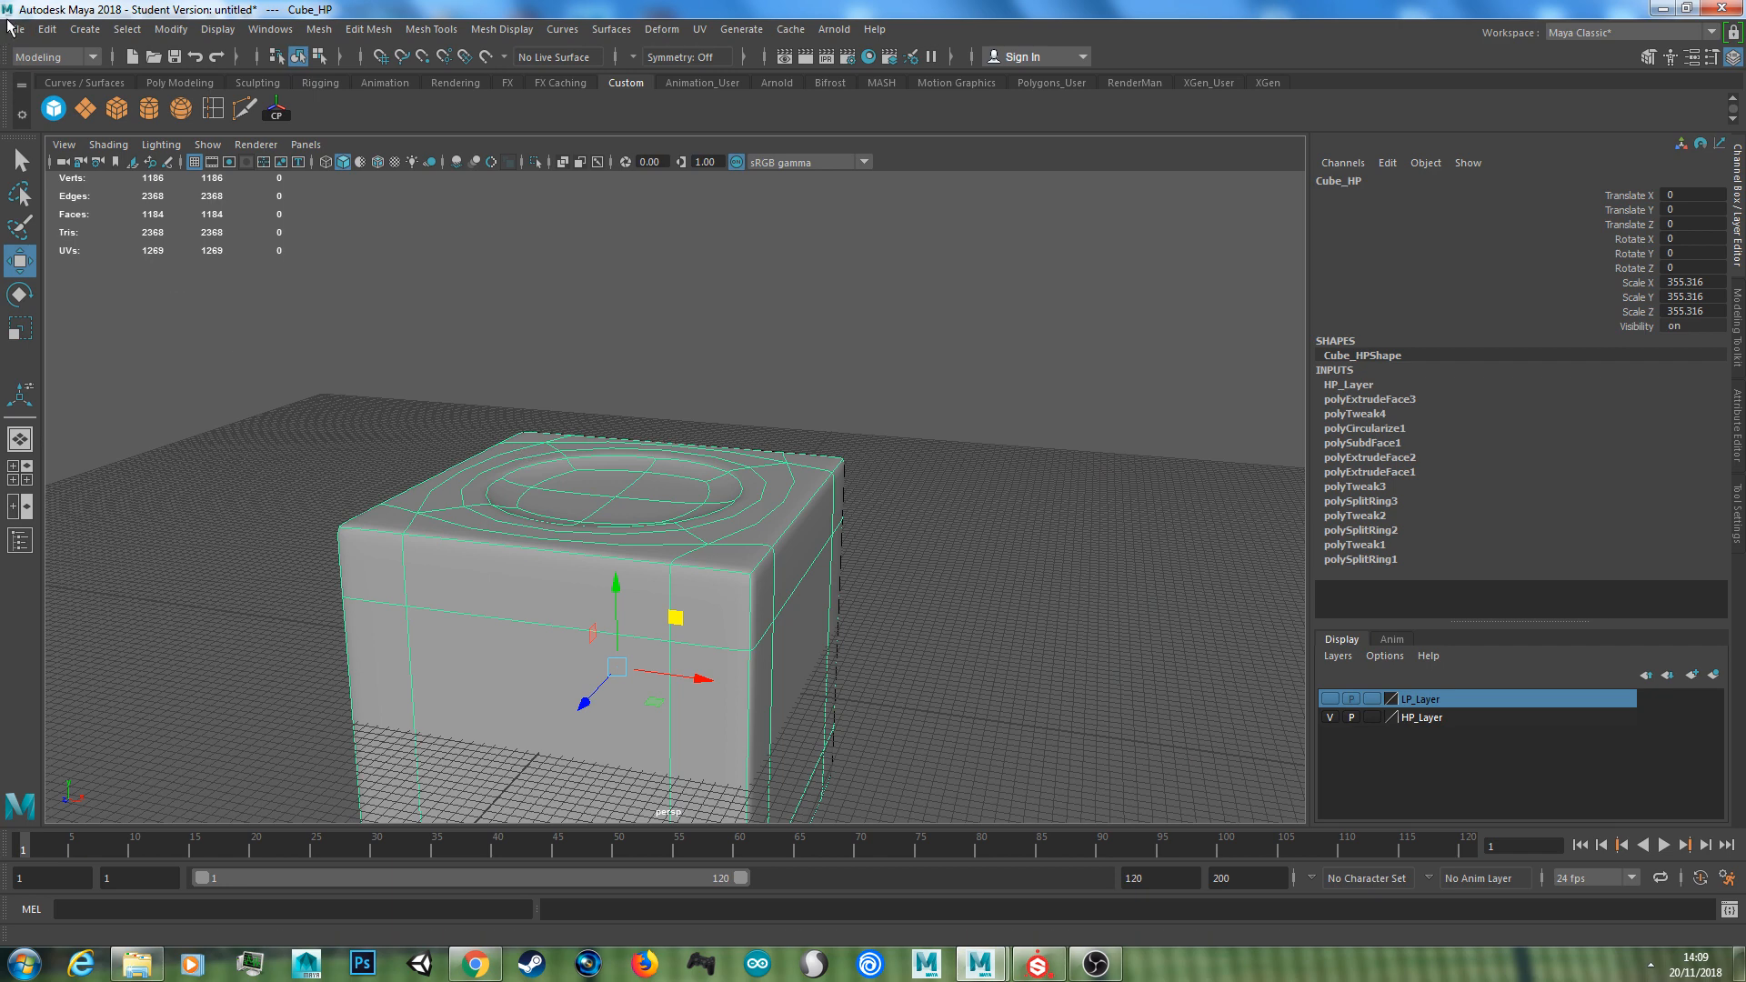
Turn off the smooth preview on Cube_HP and apply the Smooth mesh operation to it with 2 divisions
key("1")
left_click(320, 28)
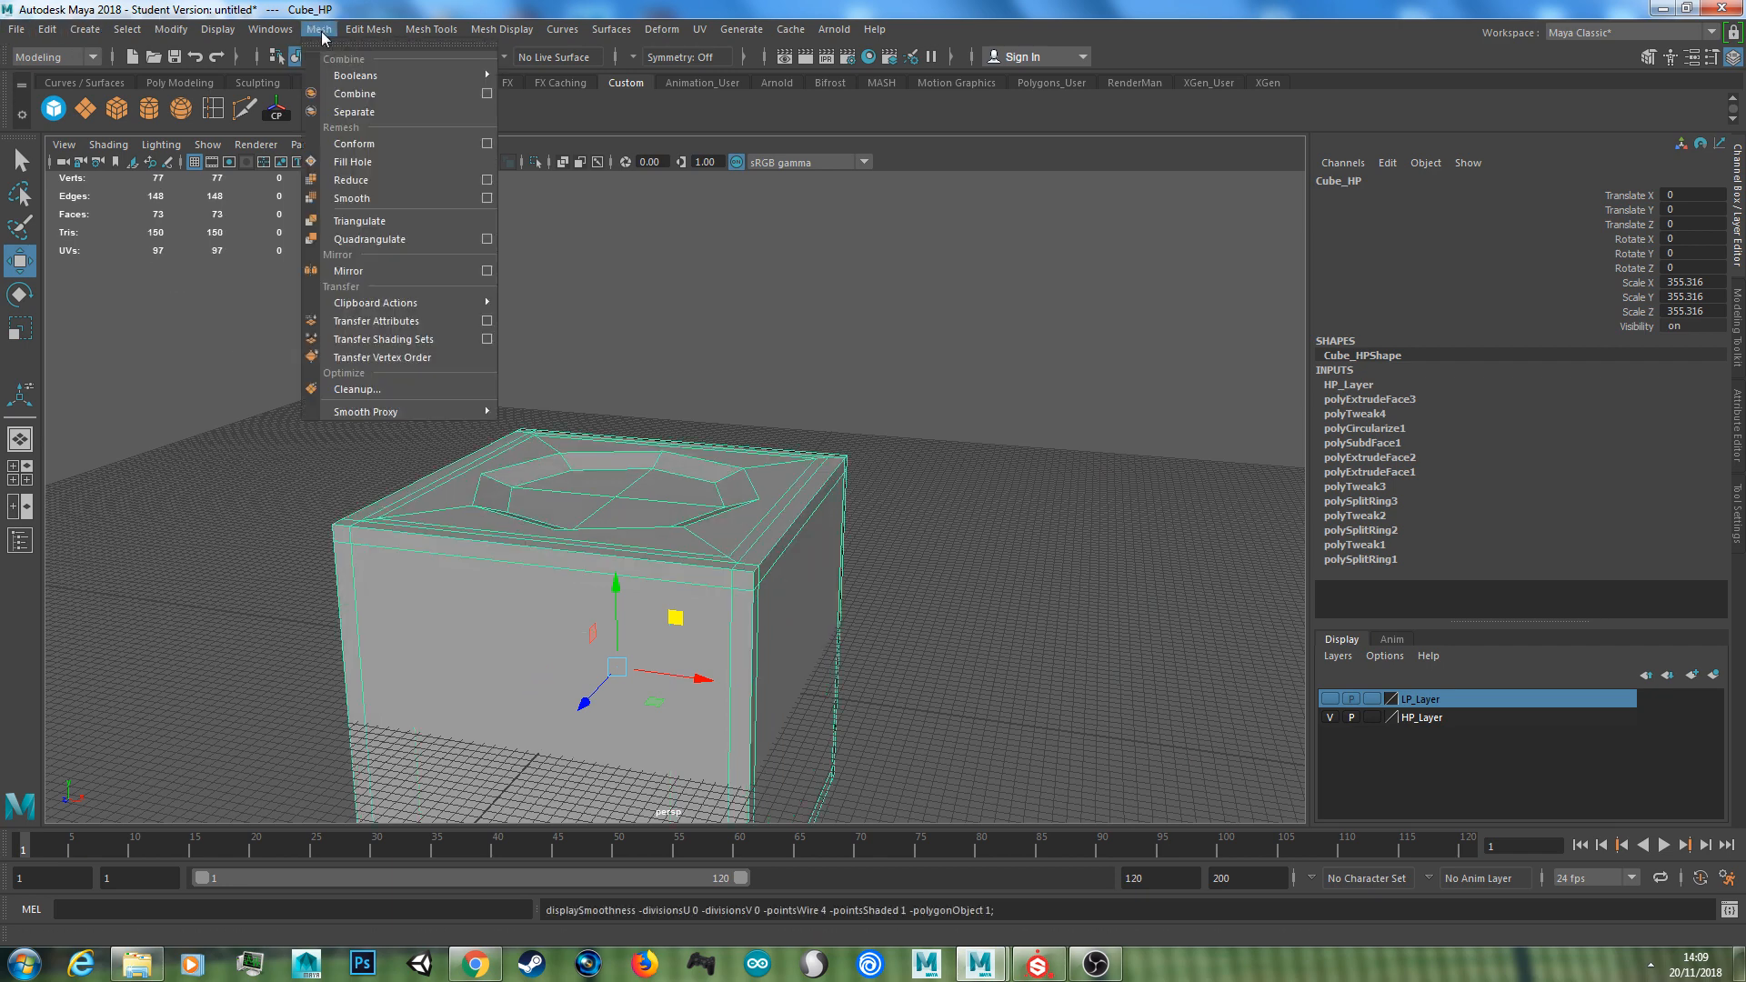
mouse_move(368, 30)
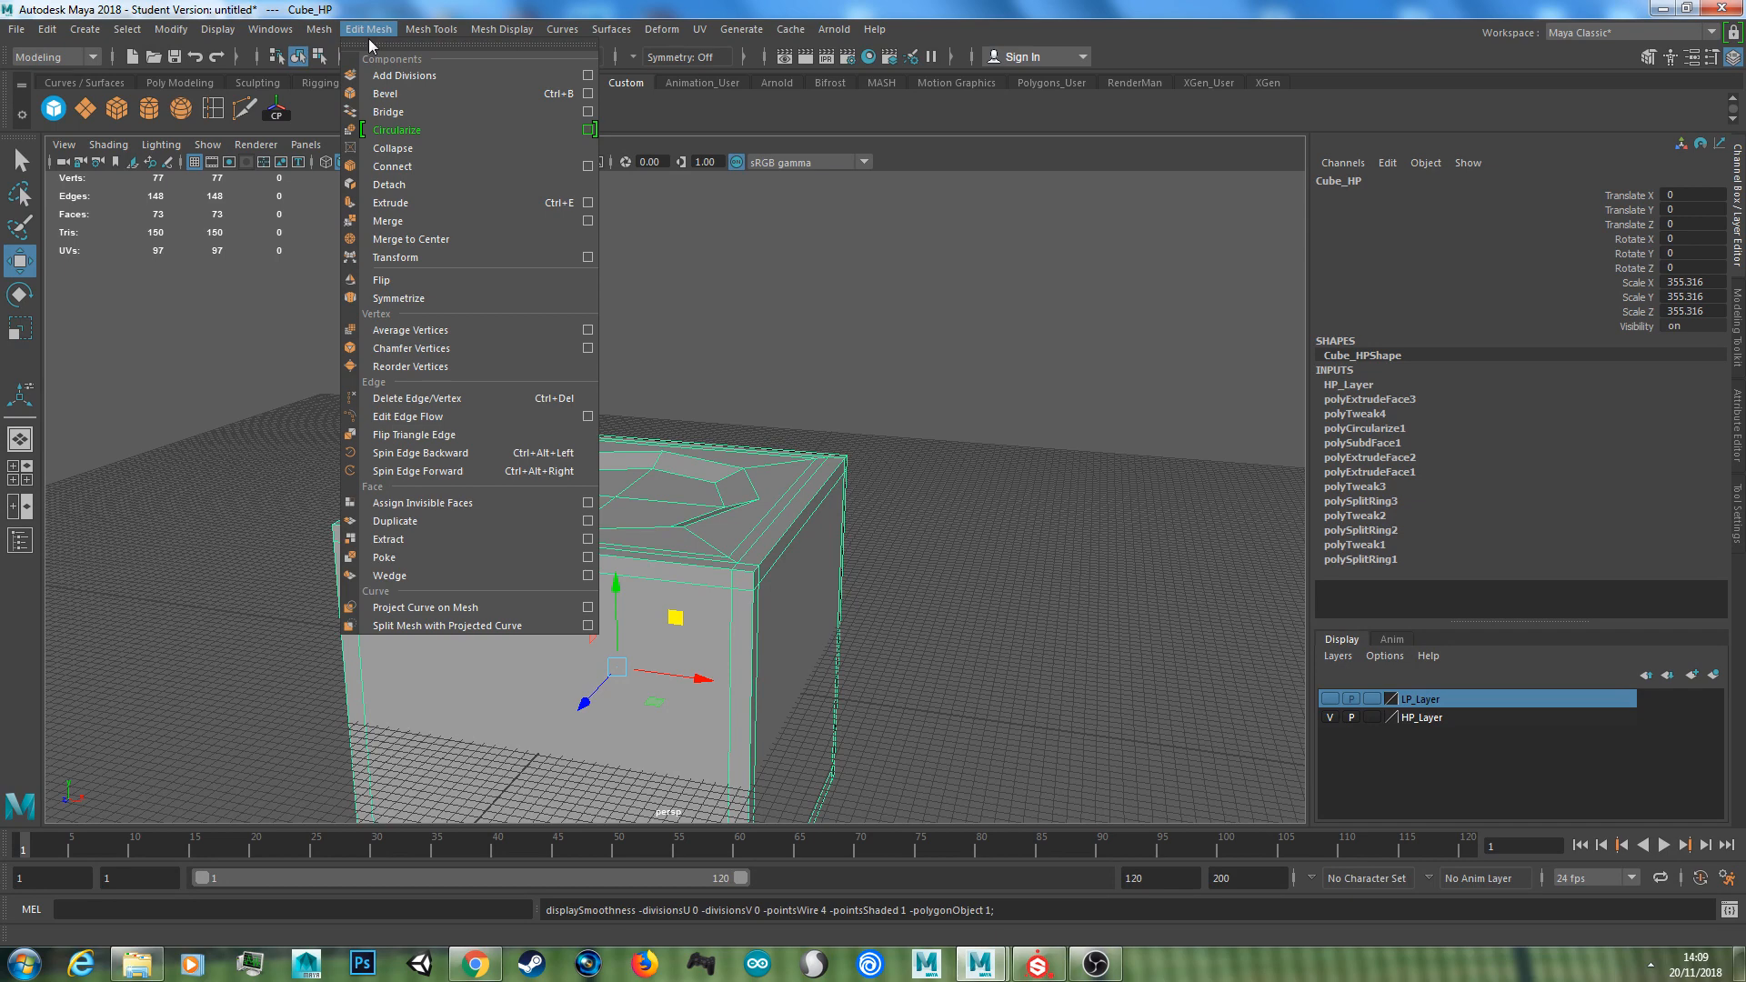
mouse_move(307, 30)
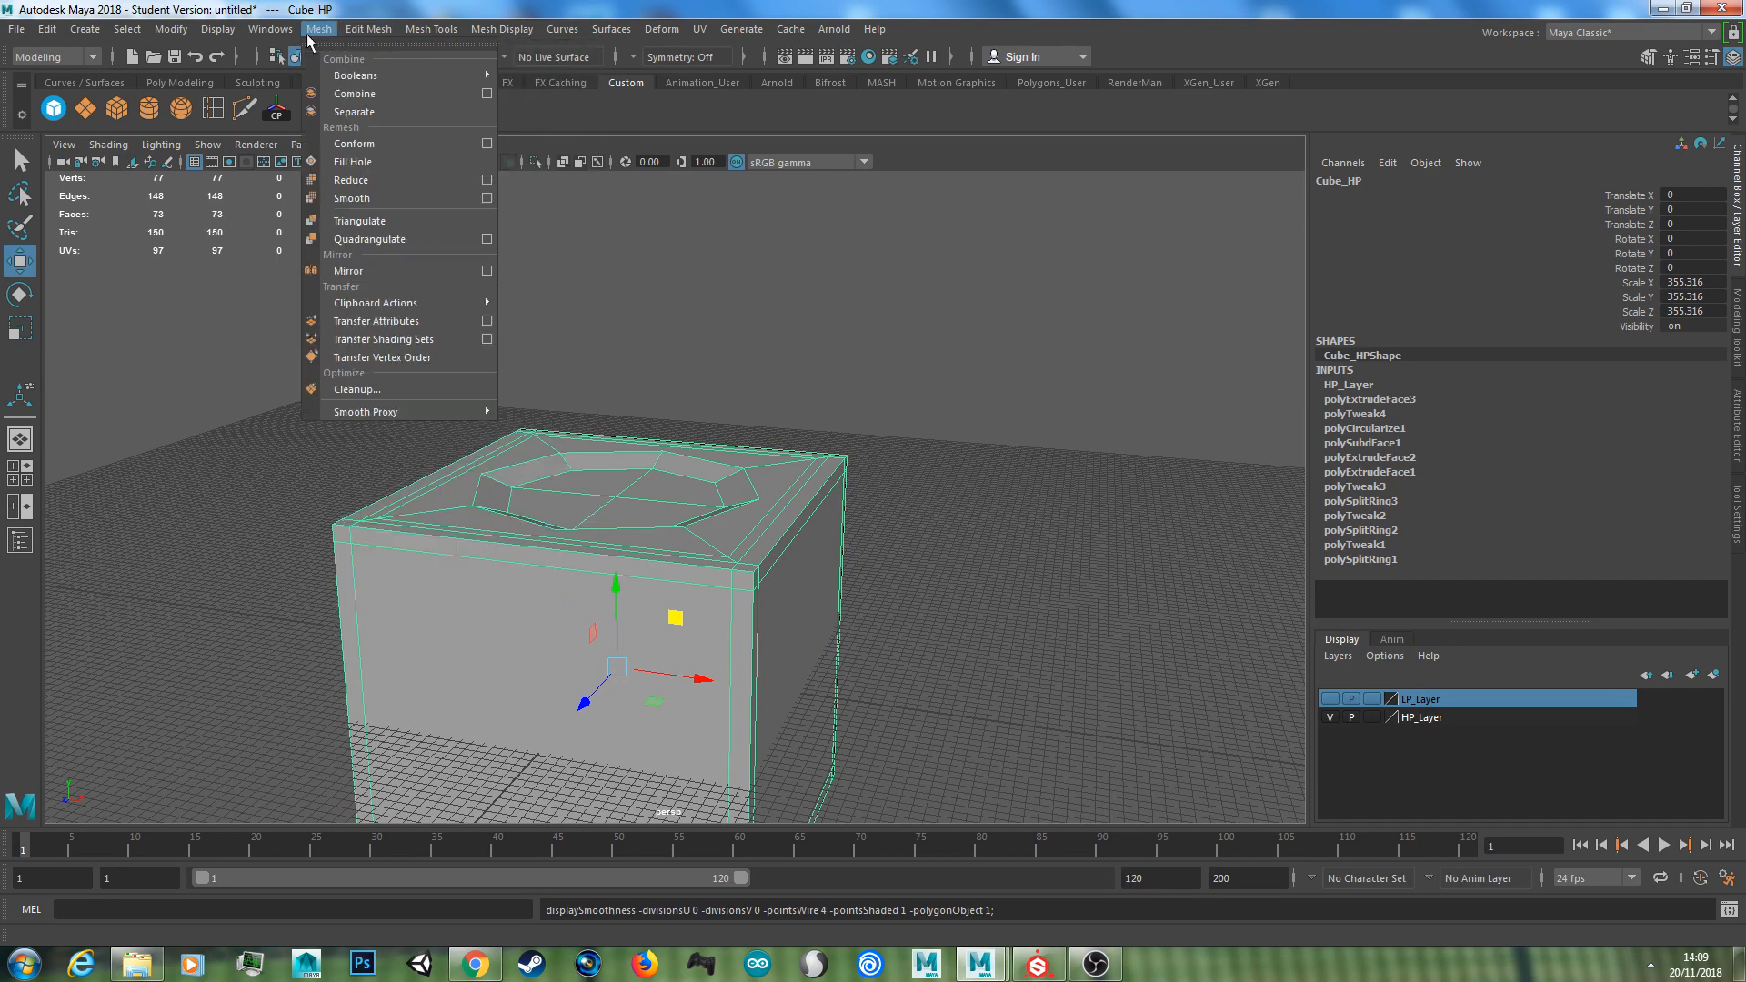
left_click(371, 198)
right_click_drag(528, 439, 587, 413)
left_click_drag(1013, 519, 1015, 513)
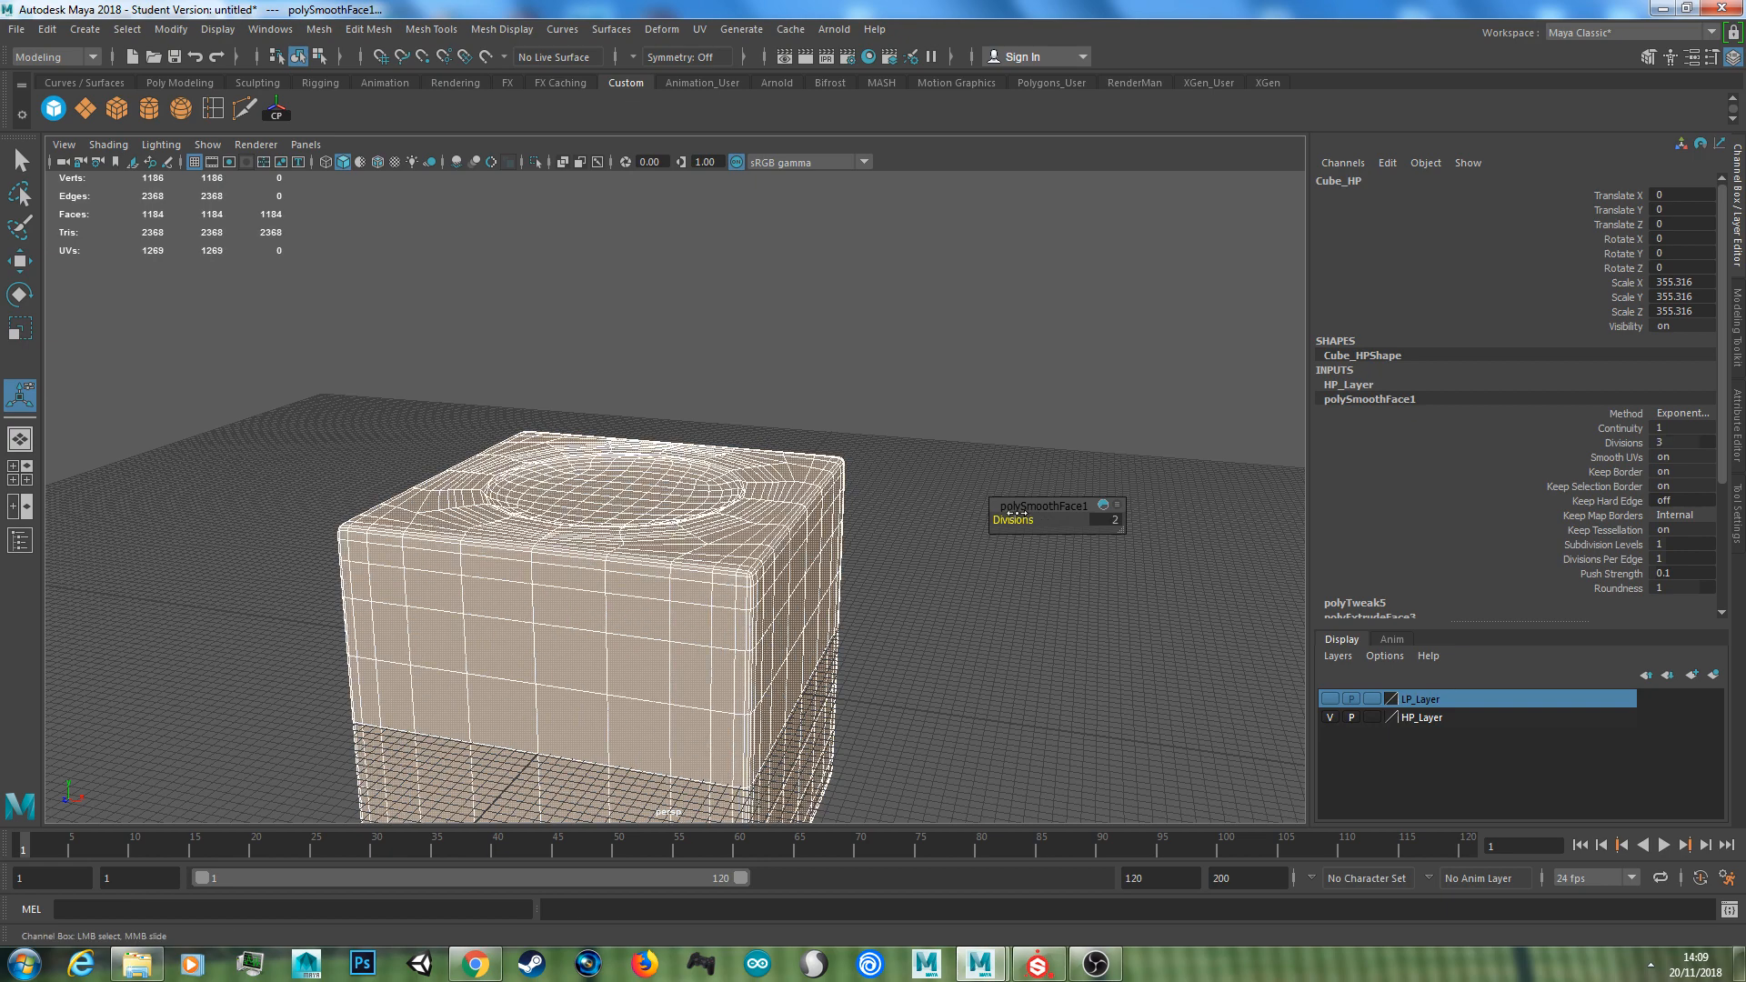
key("q")
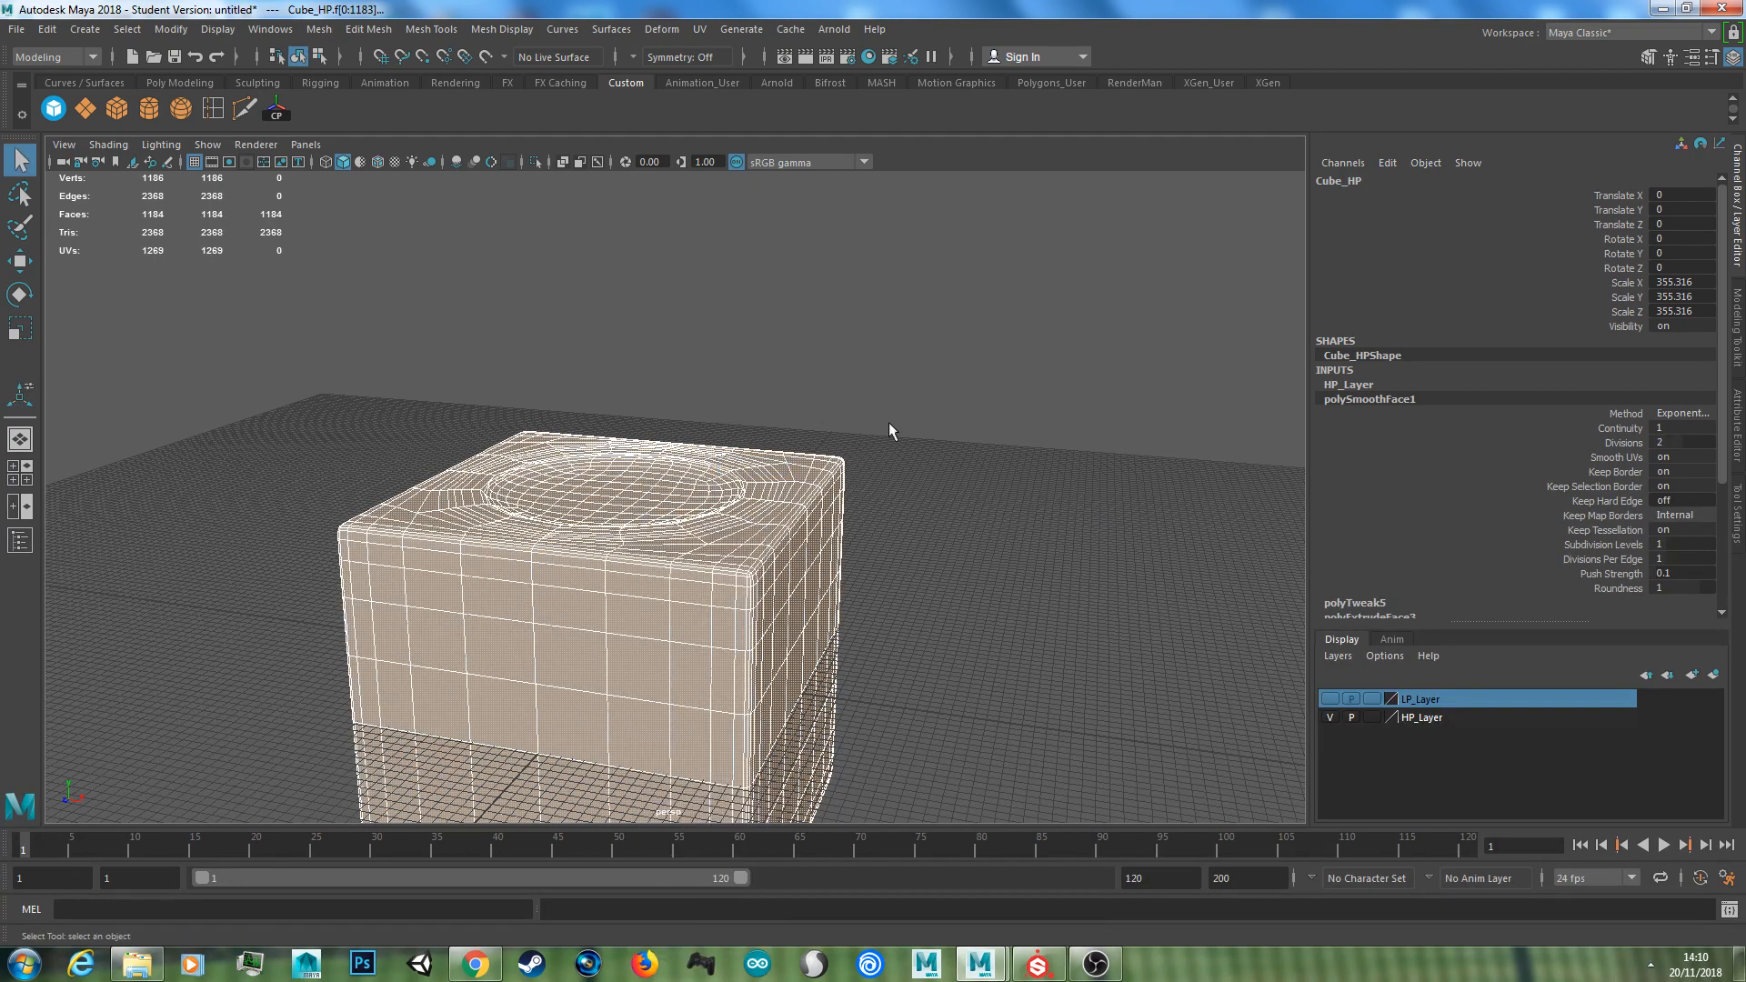
left_click(890, 424)
Select Cube_HP as an object and export it as FBX to the Tutorial folder, overwriting the existing Cube_HP.fbx
left_click(769, 502)
right_click_drag(768, 502, 751, 534, "alt")
left_click_drag(743, 495, 664, 493, "alt")
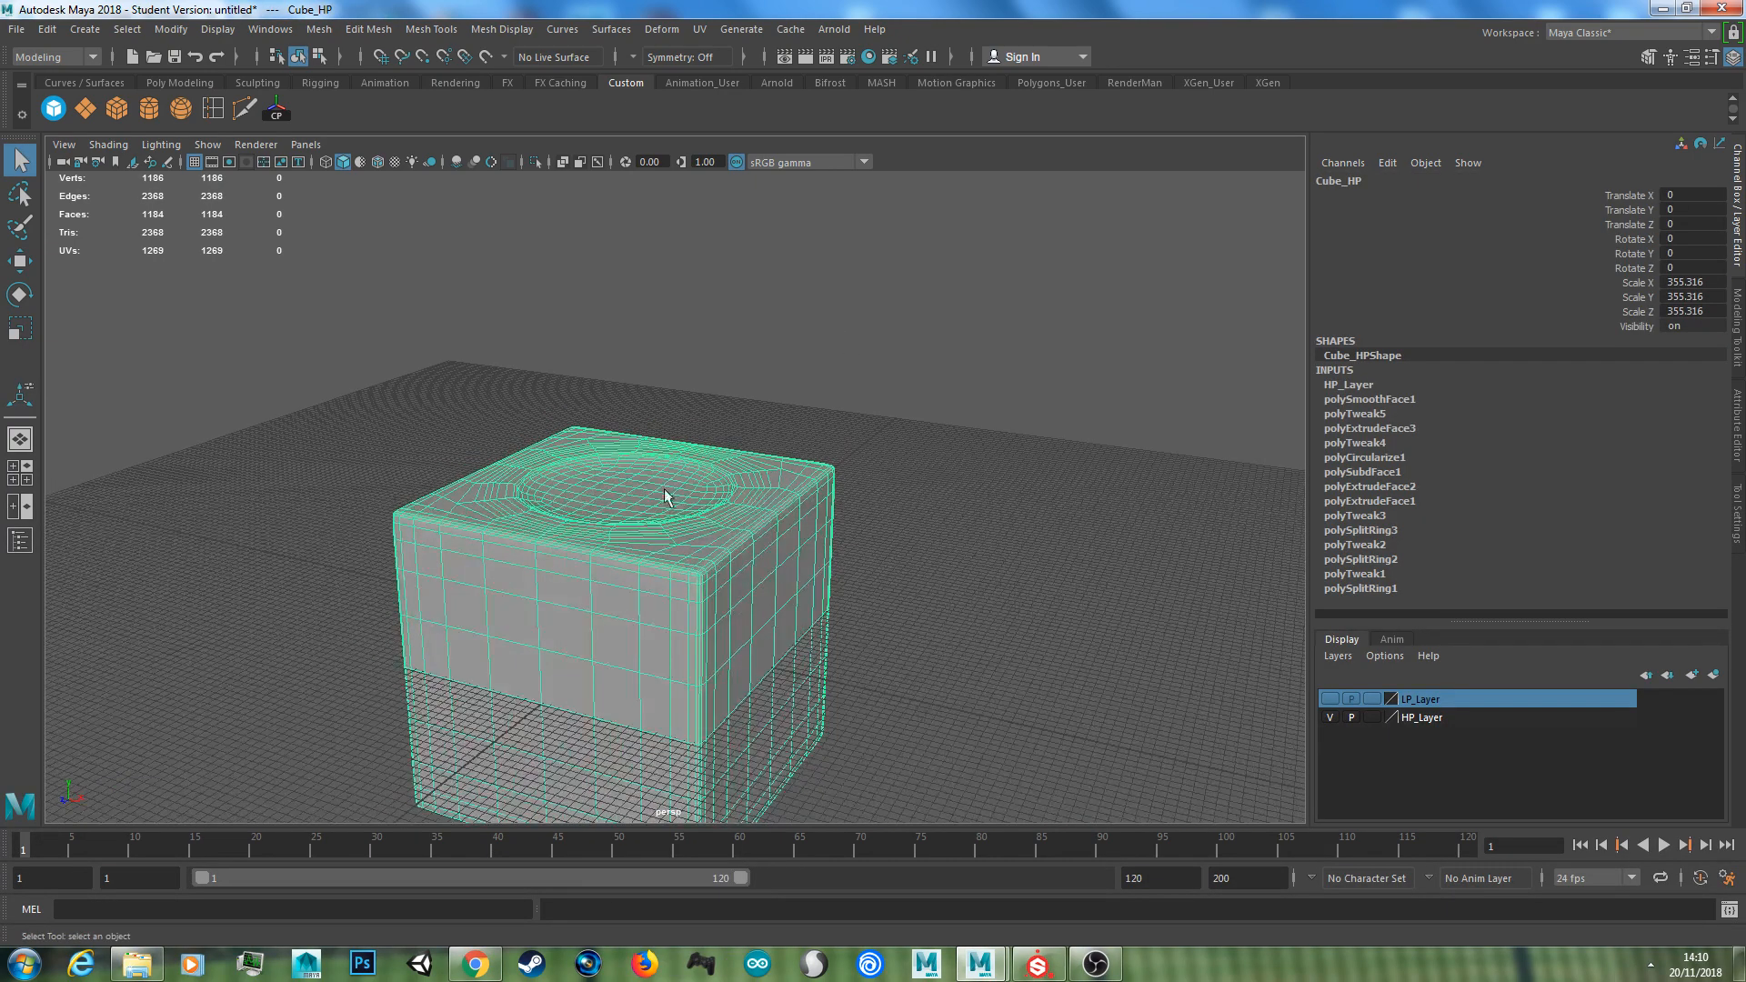
left_click(16, 28)
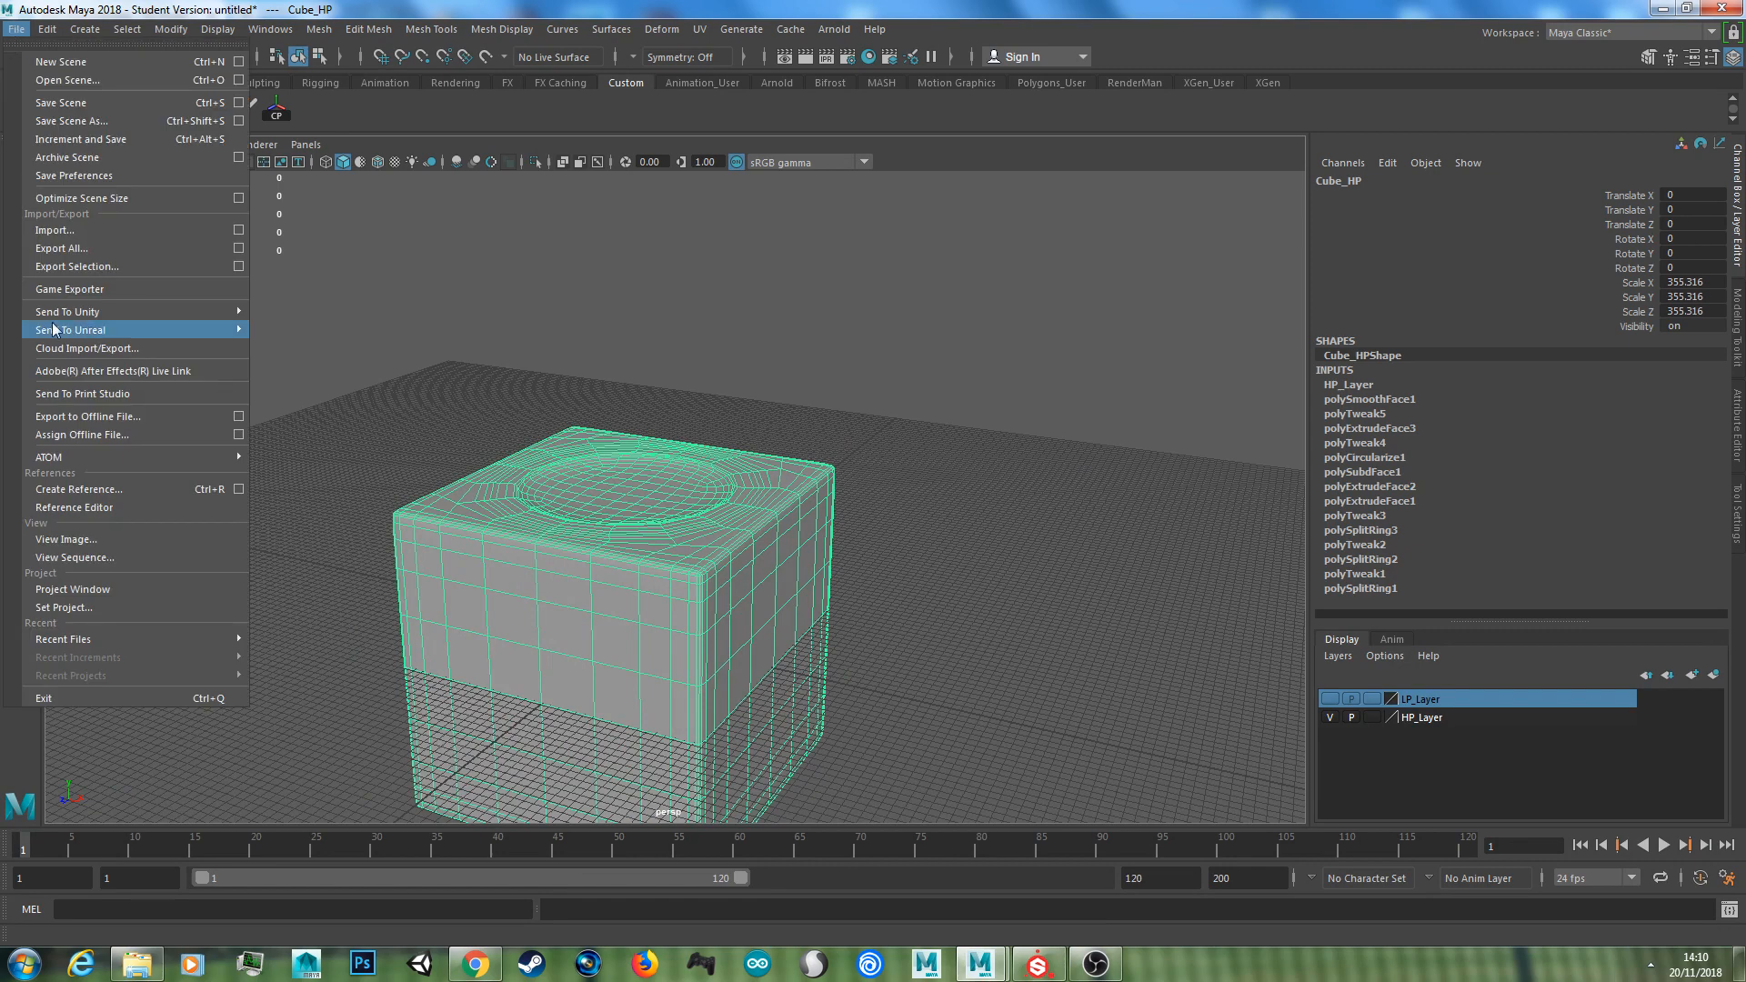
left_click(73, 266)
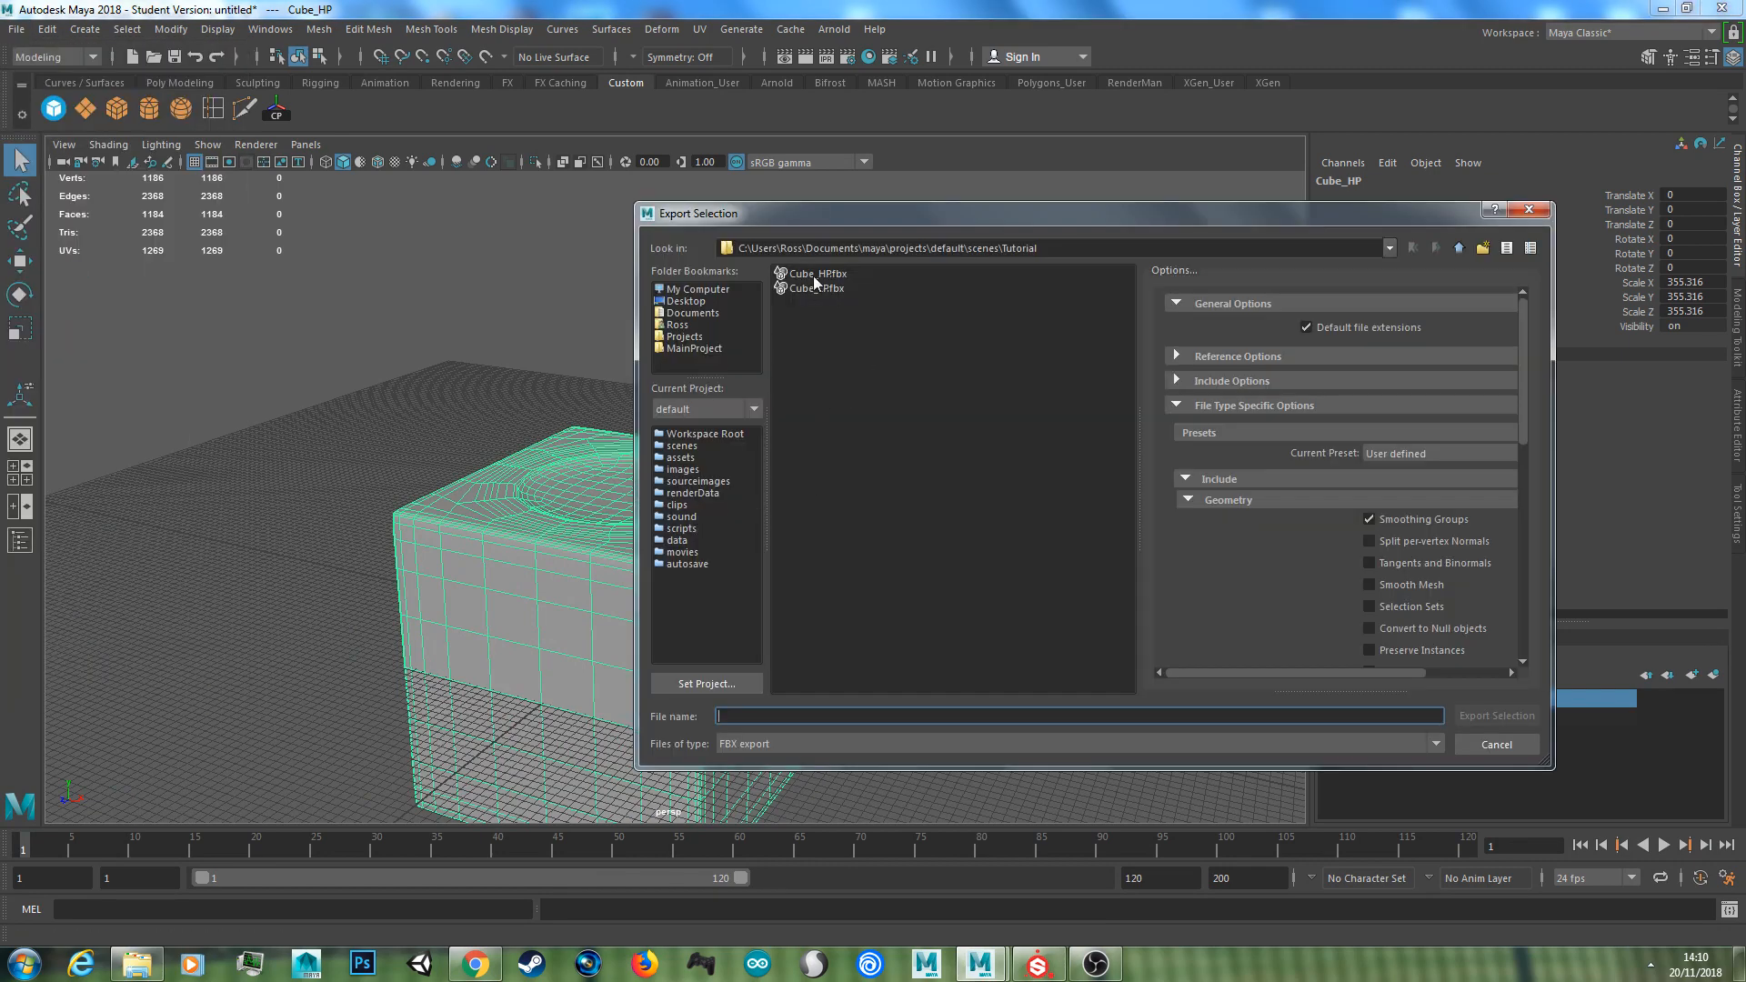
left_click(816, 274)
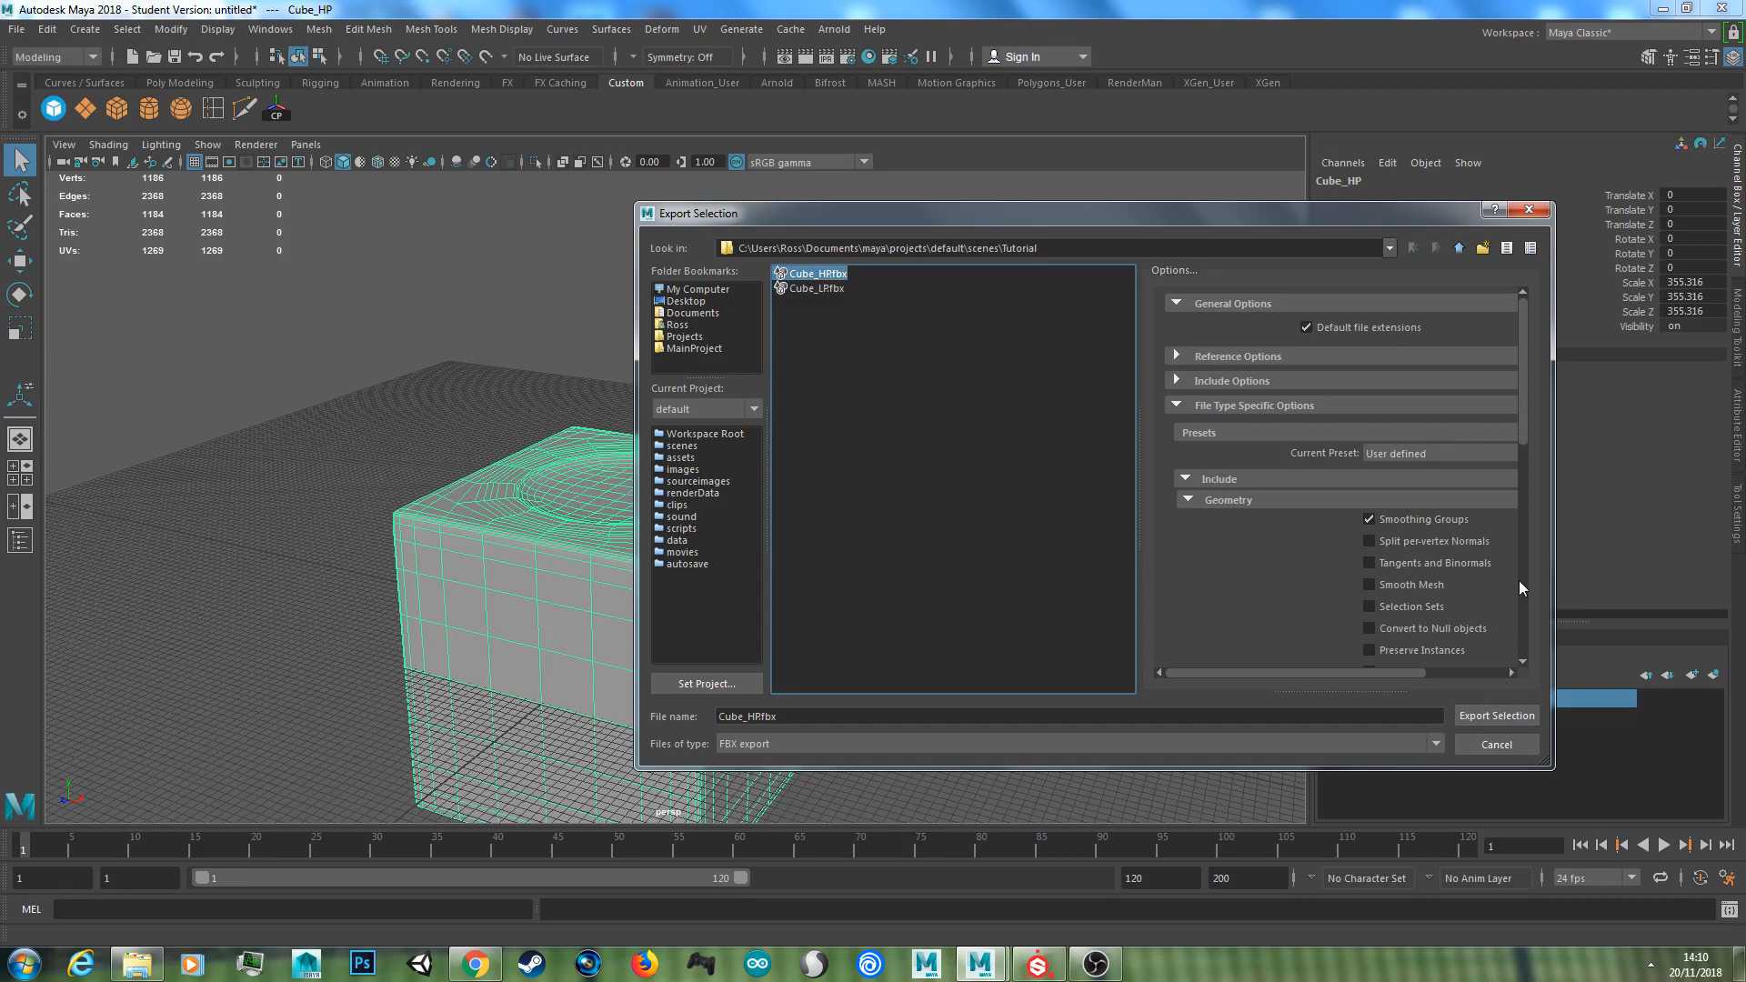
left_click_drag(1524, 386, 1526, 426)
left_click(1521, 720)
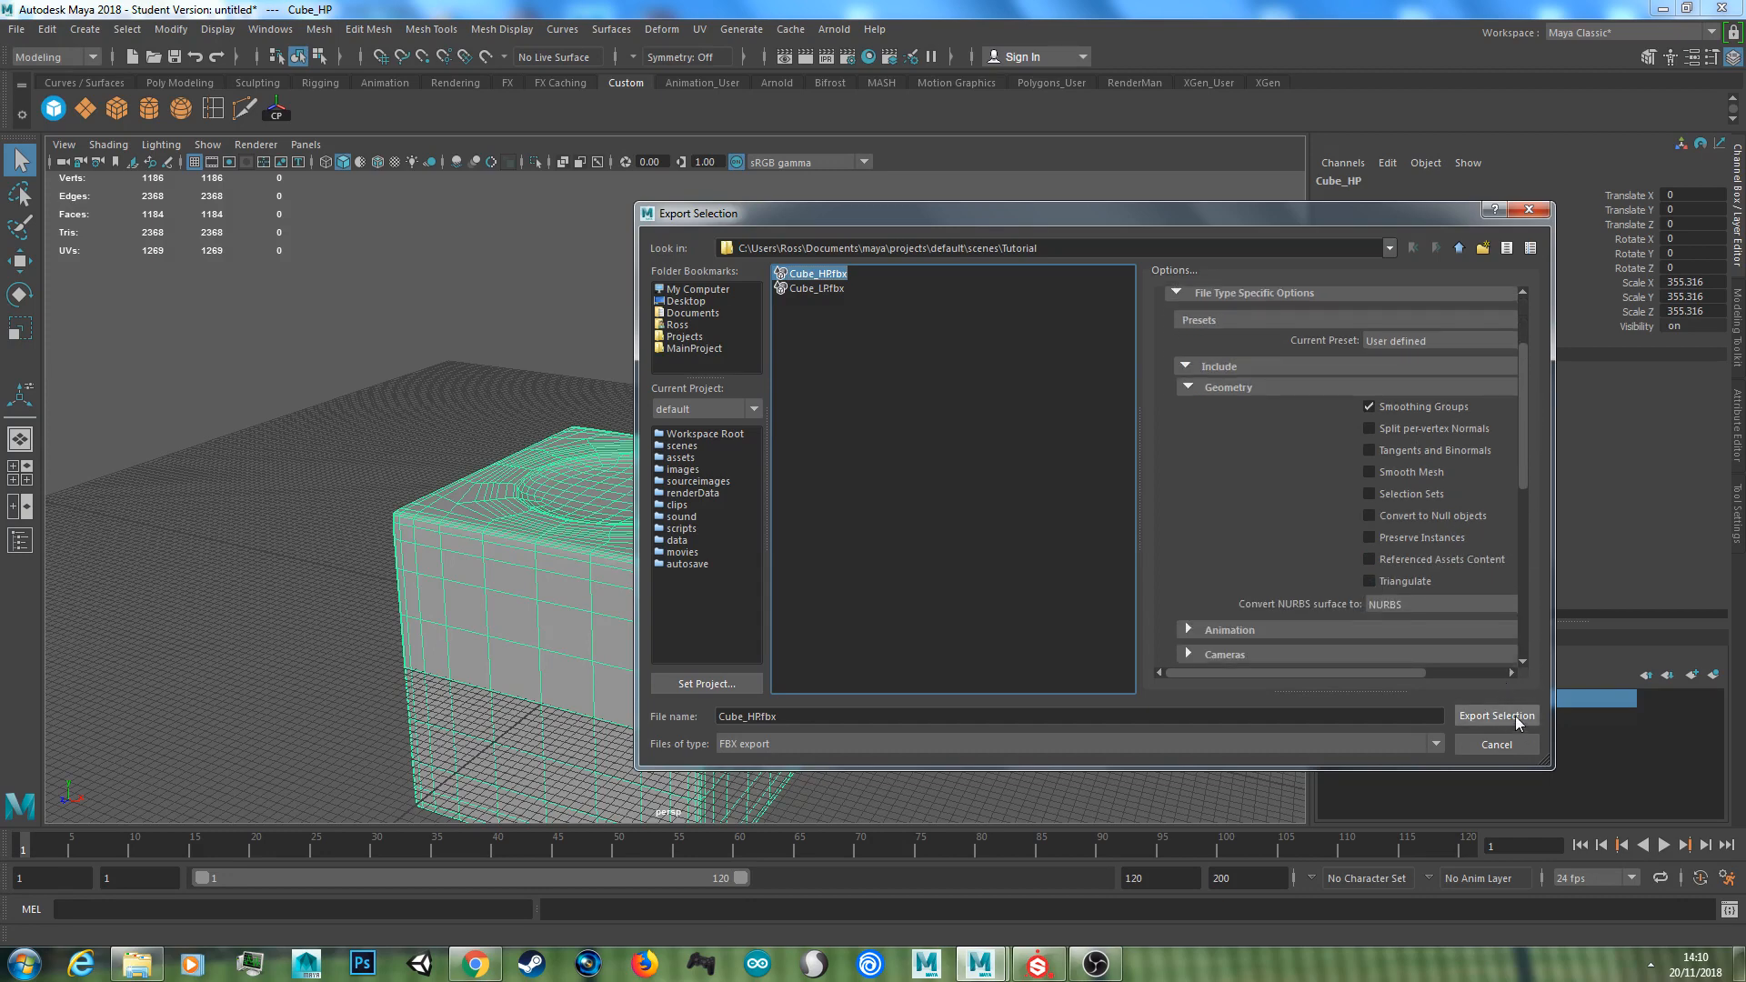
left_click(1055, 515)
right_click_drag(581, 547, 723, 344)
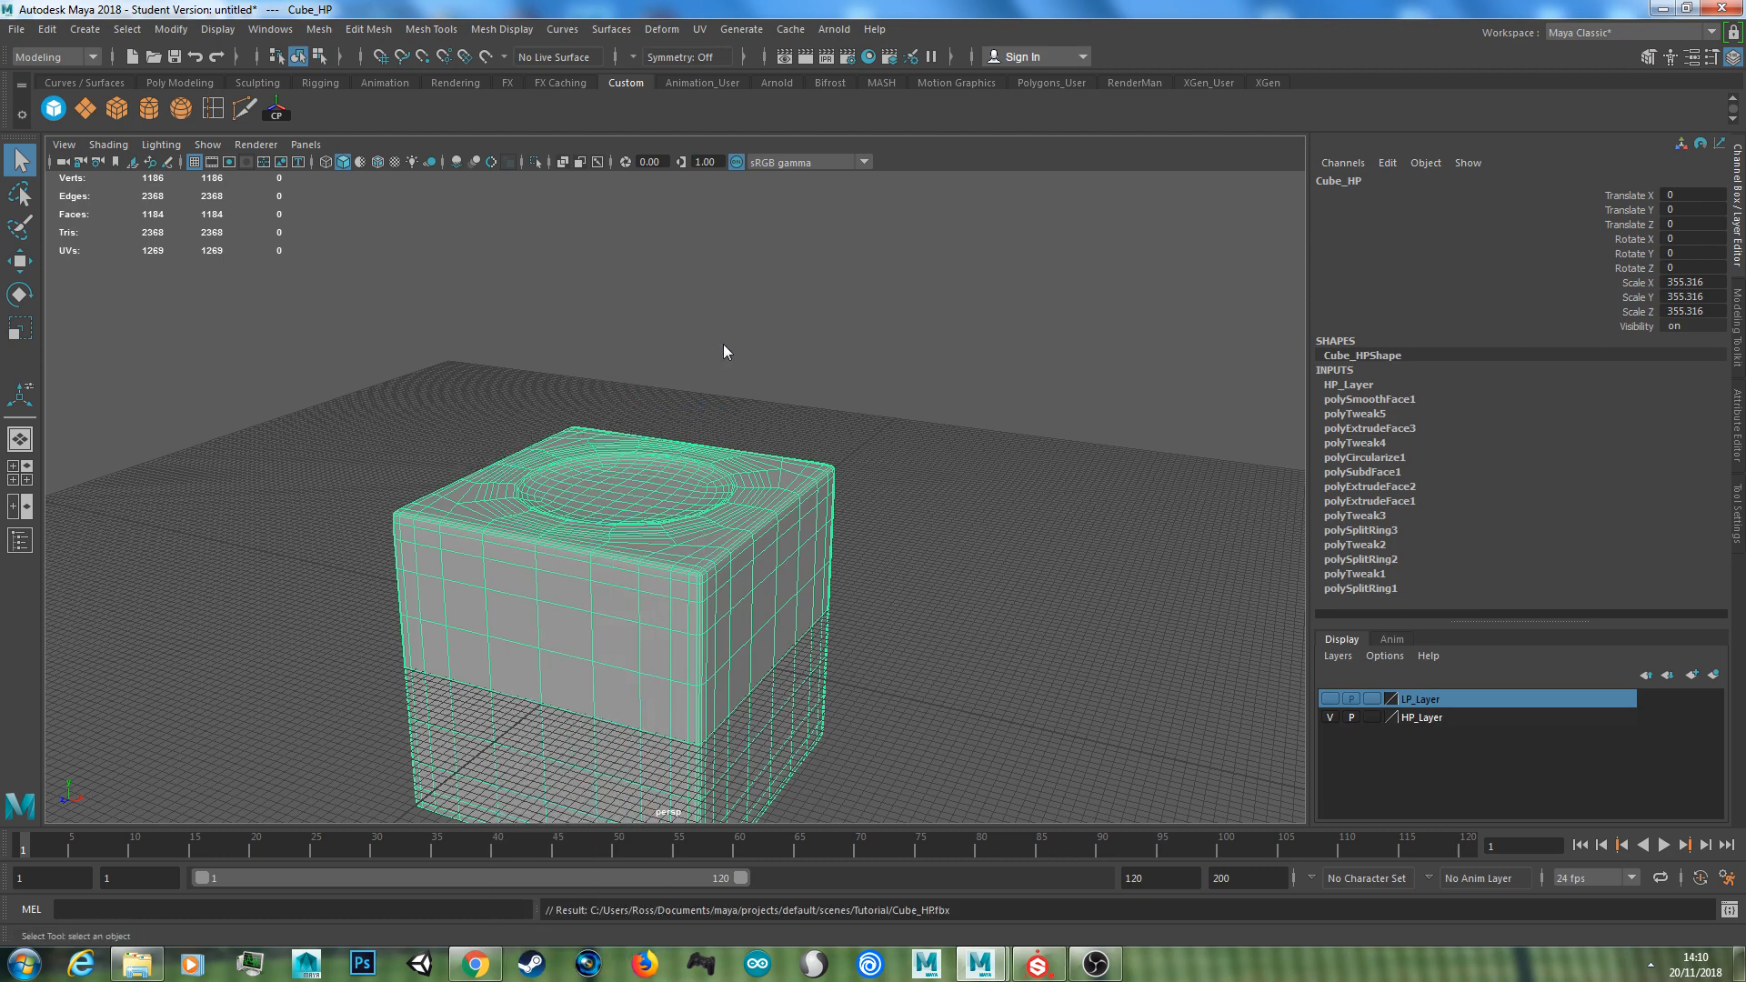
Switch to Substance Painter and create a new project from the Cube_LP.fbx mesh, discarding the changes in the open project
left_click(1038, 964)
left_click(17, 30)
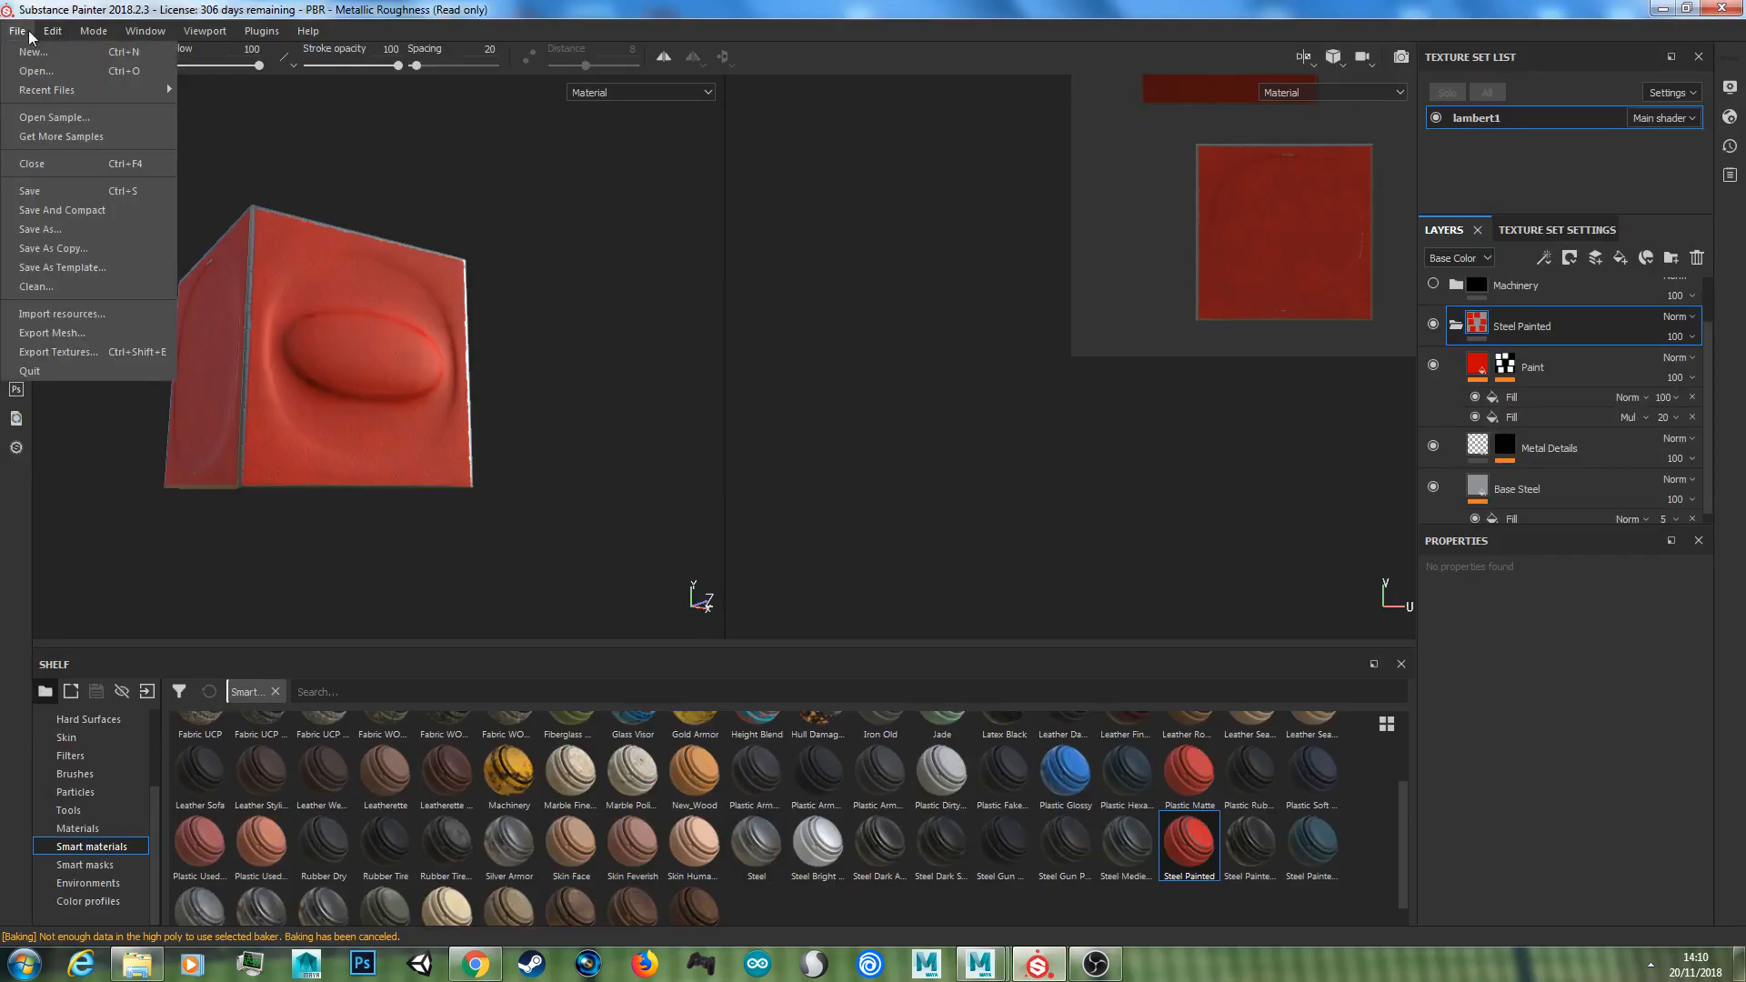
left_click(36, 55)
left_click(1060, 299)
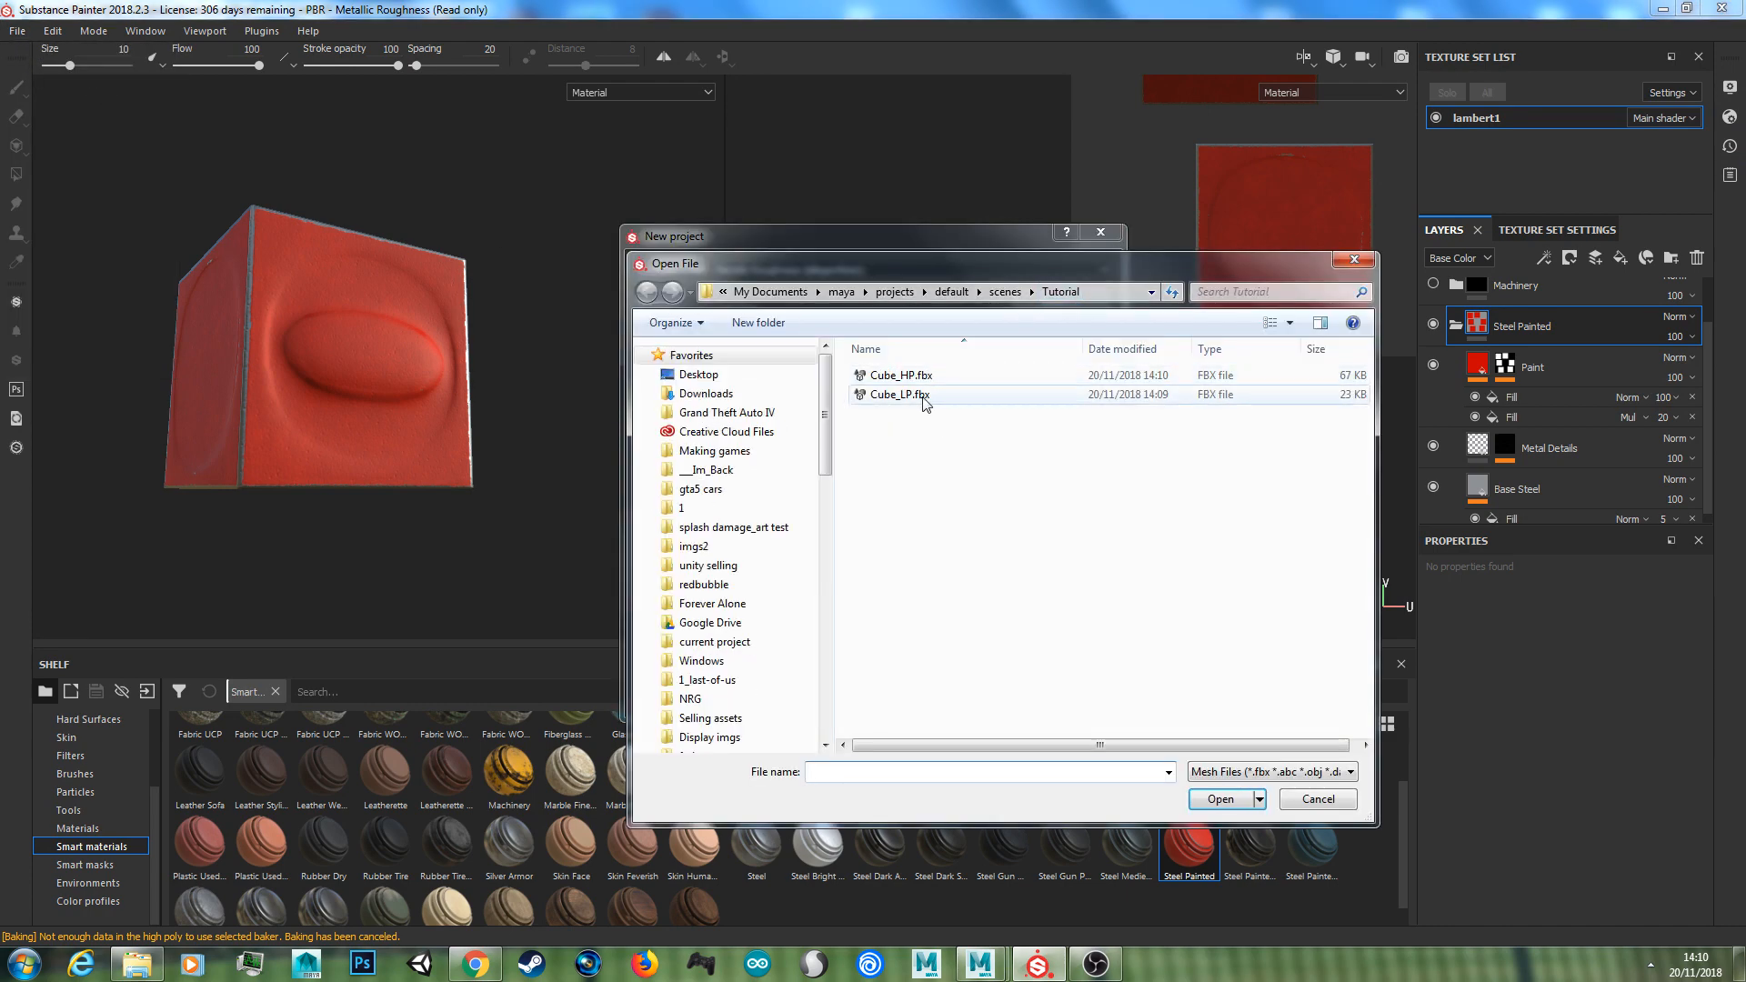
left_click(924, 396)
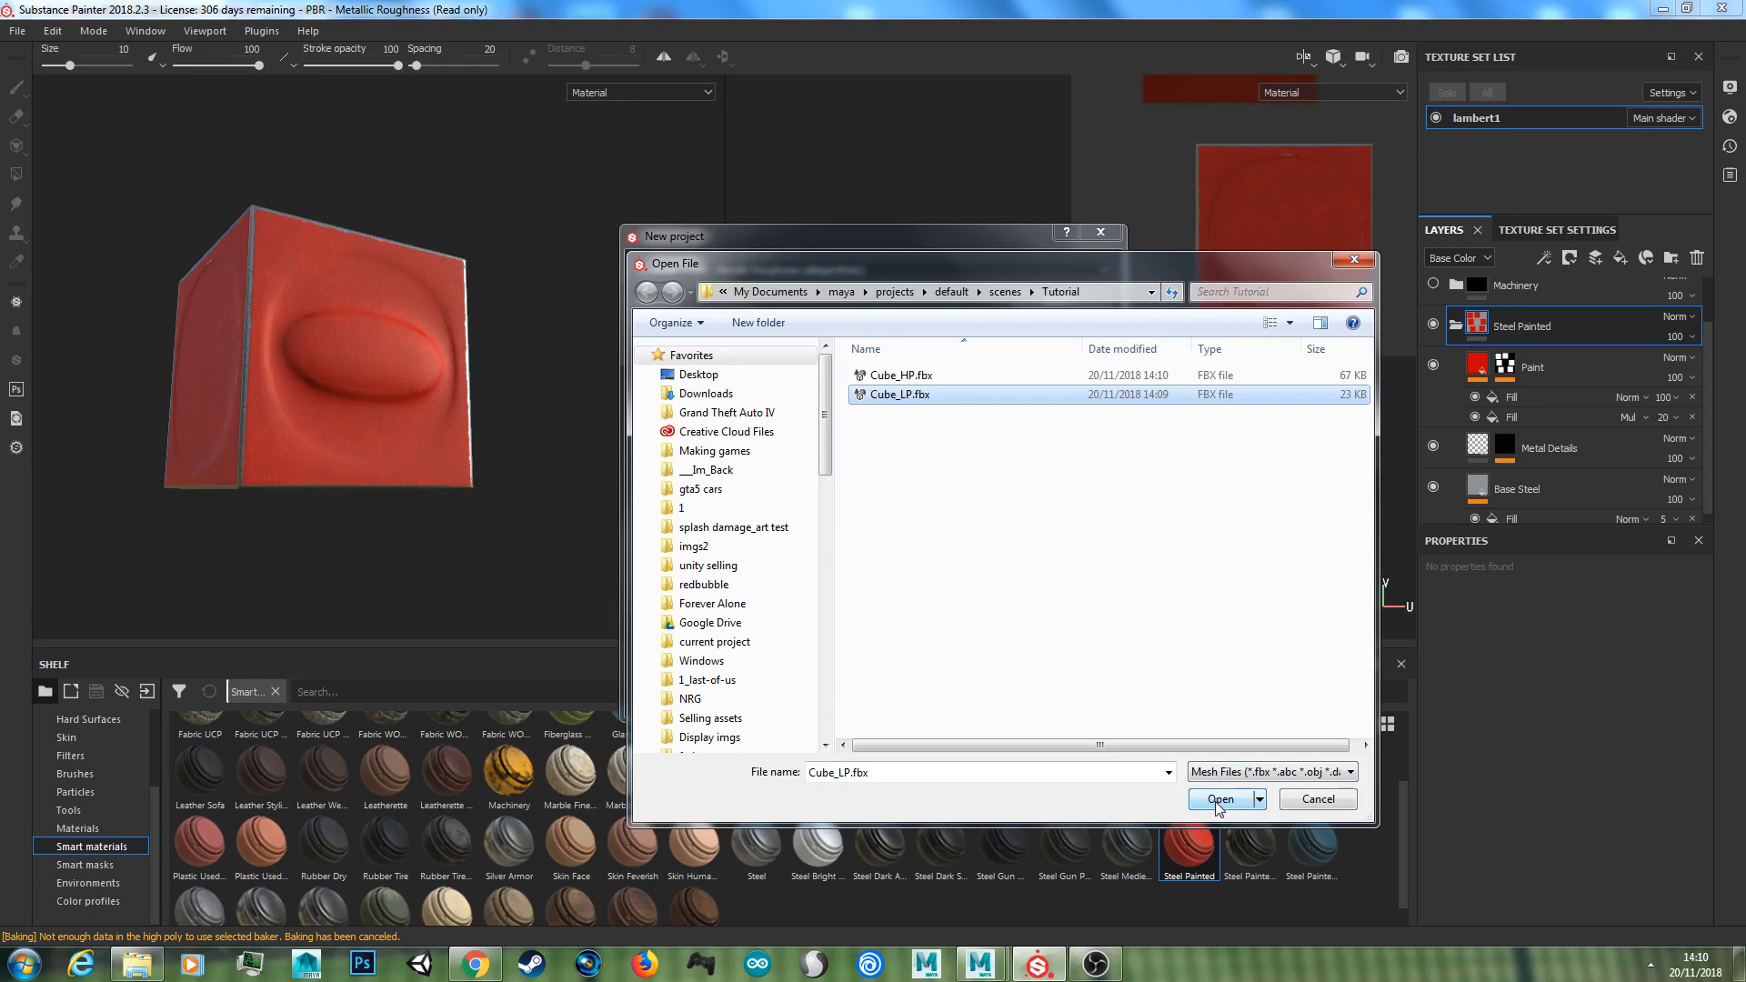
left_click(1221, 799)
left_click(953, 696)
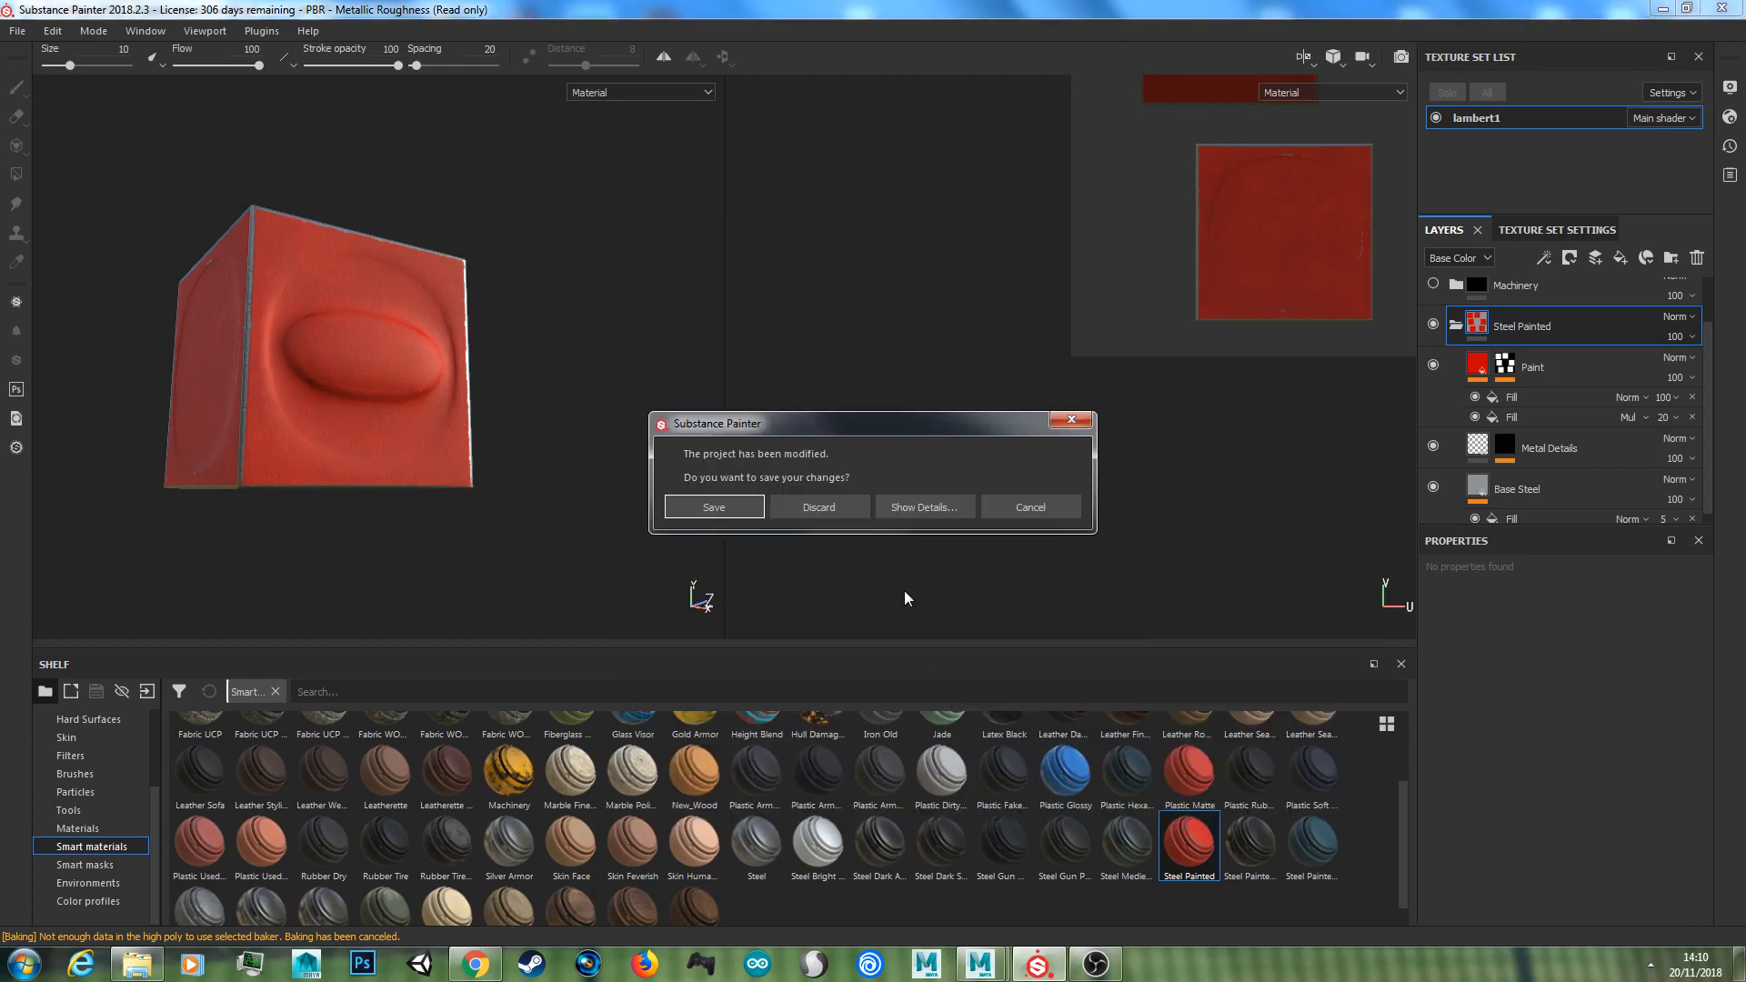
left_click(817, 502)
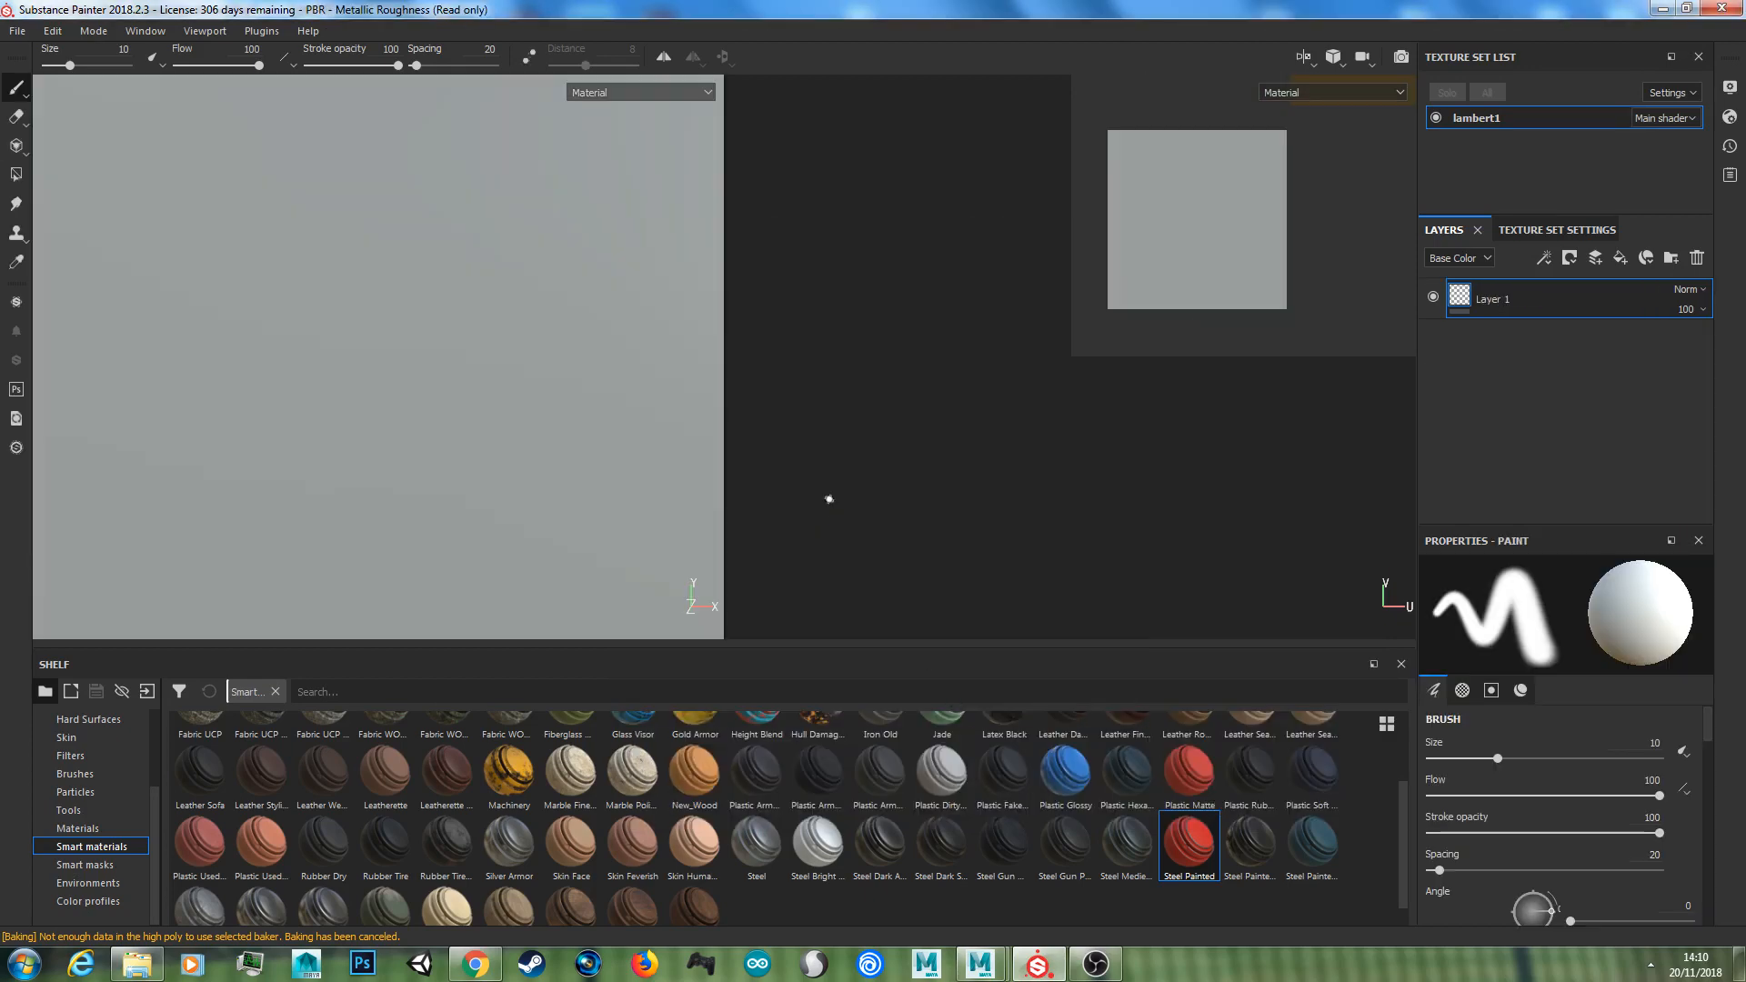
mouse_move(514, 338)
left_mouse_down("alt")
mouse_move(549, 418)
mouse_move(491, 382)
mouse_move(511, 371)
left_mouse_up("alt")
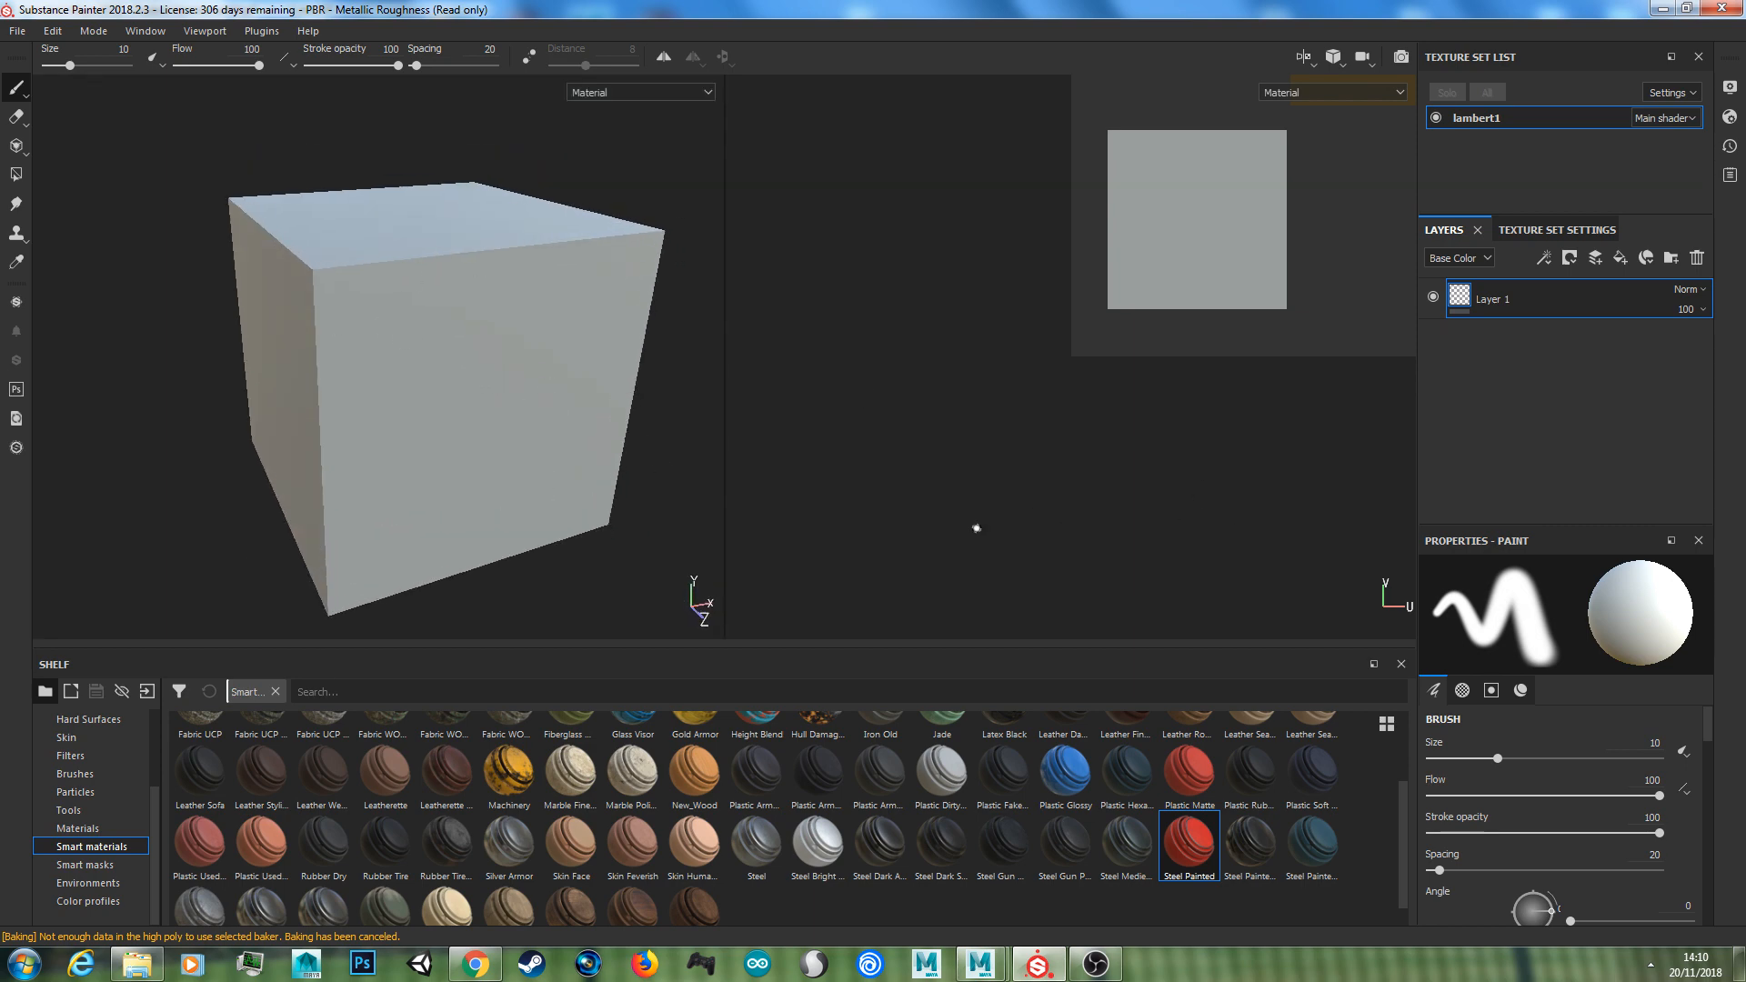
Open the mesh map baking settings for lambert1 and add Cube_HP.fbx as the high definition mesh
left_click(1548, 231)
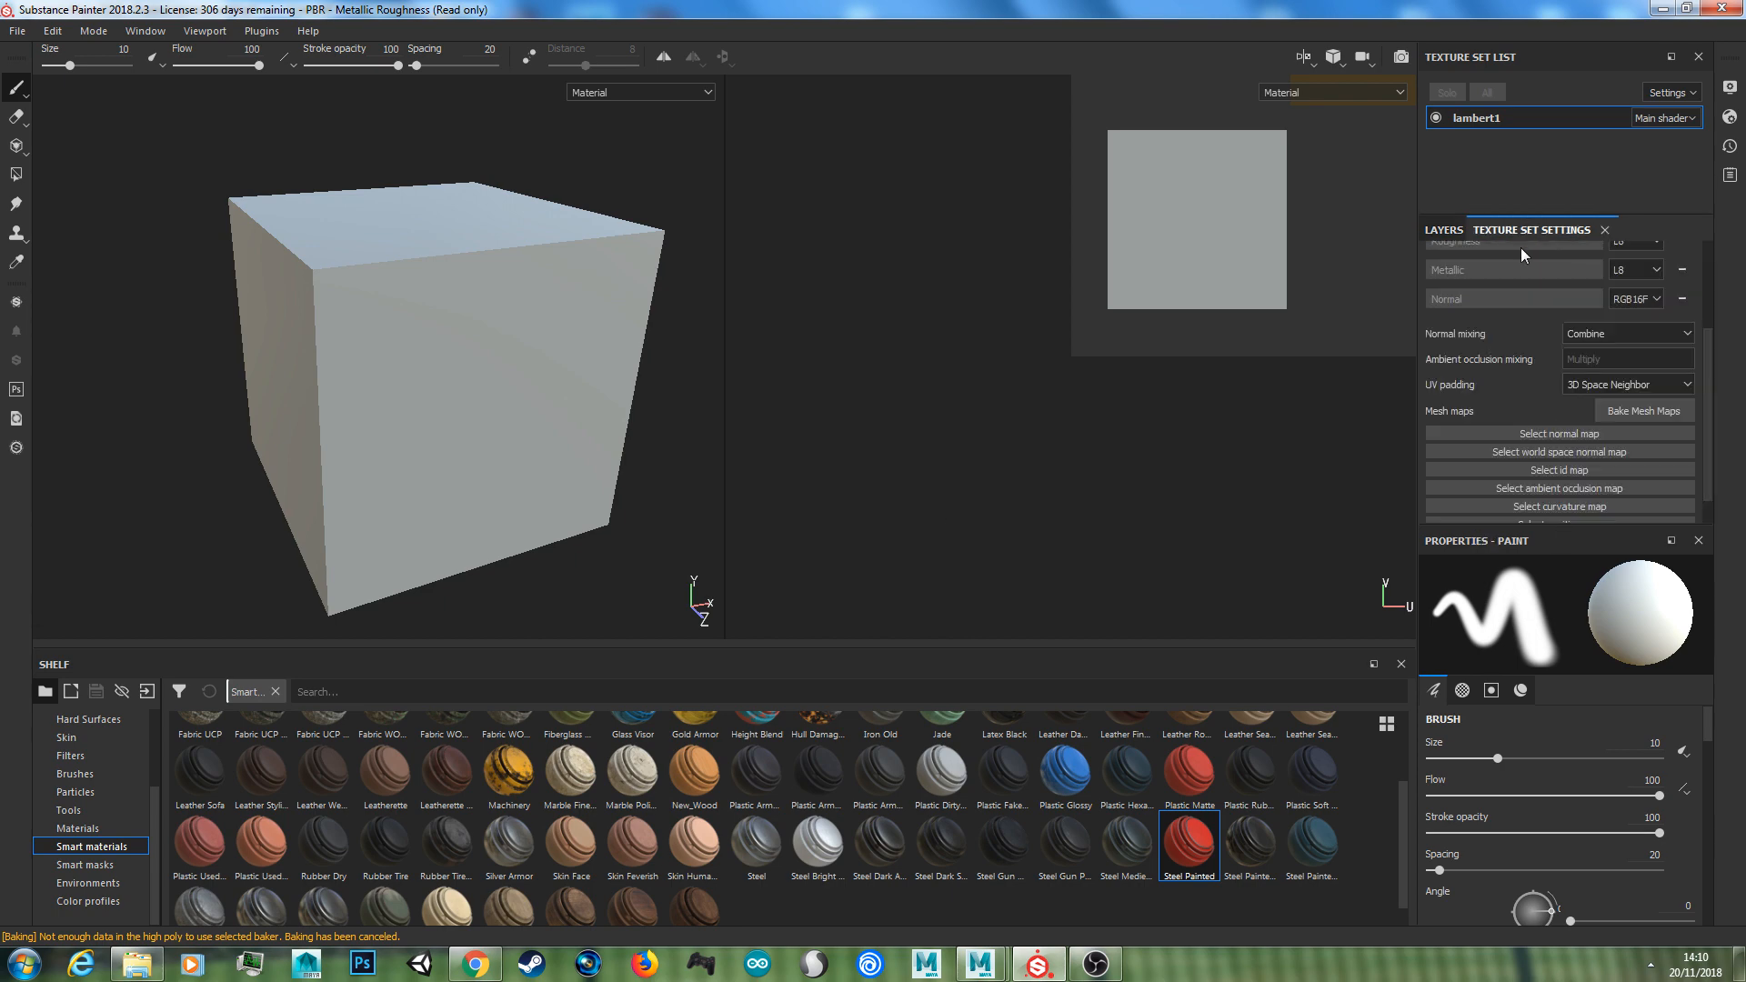
left_click(1659, 411)
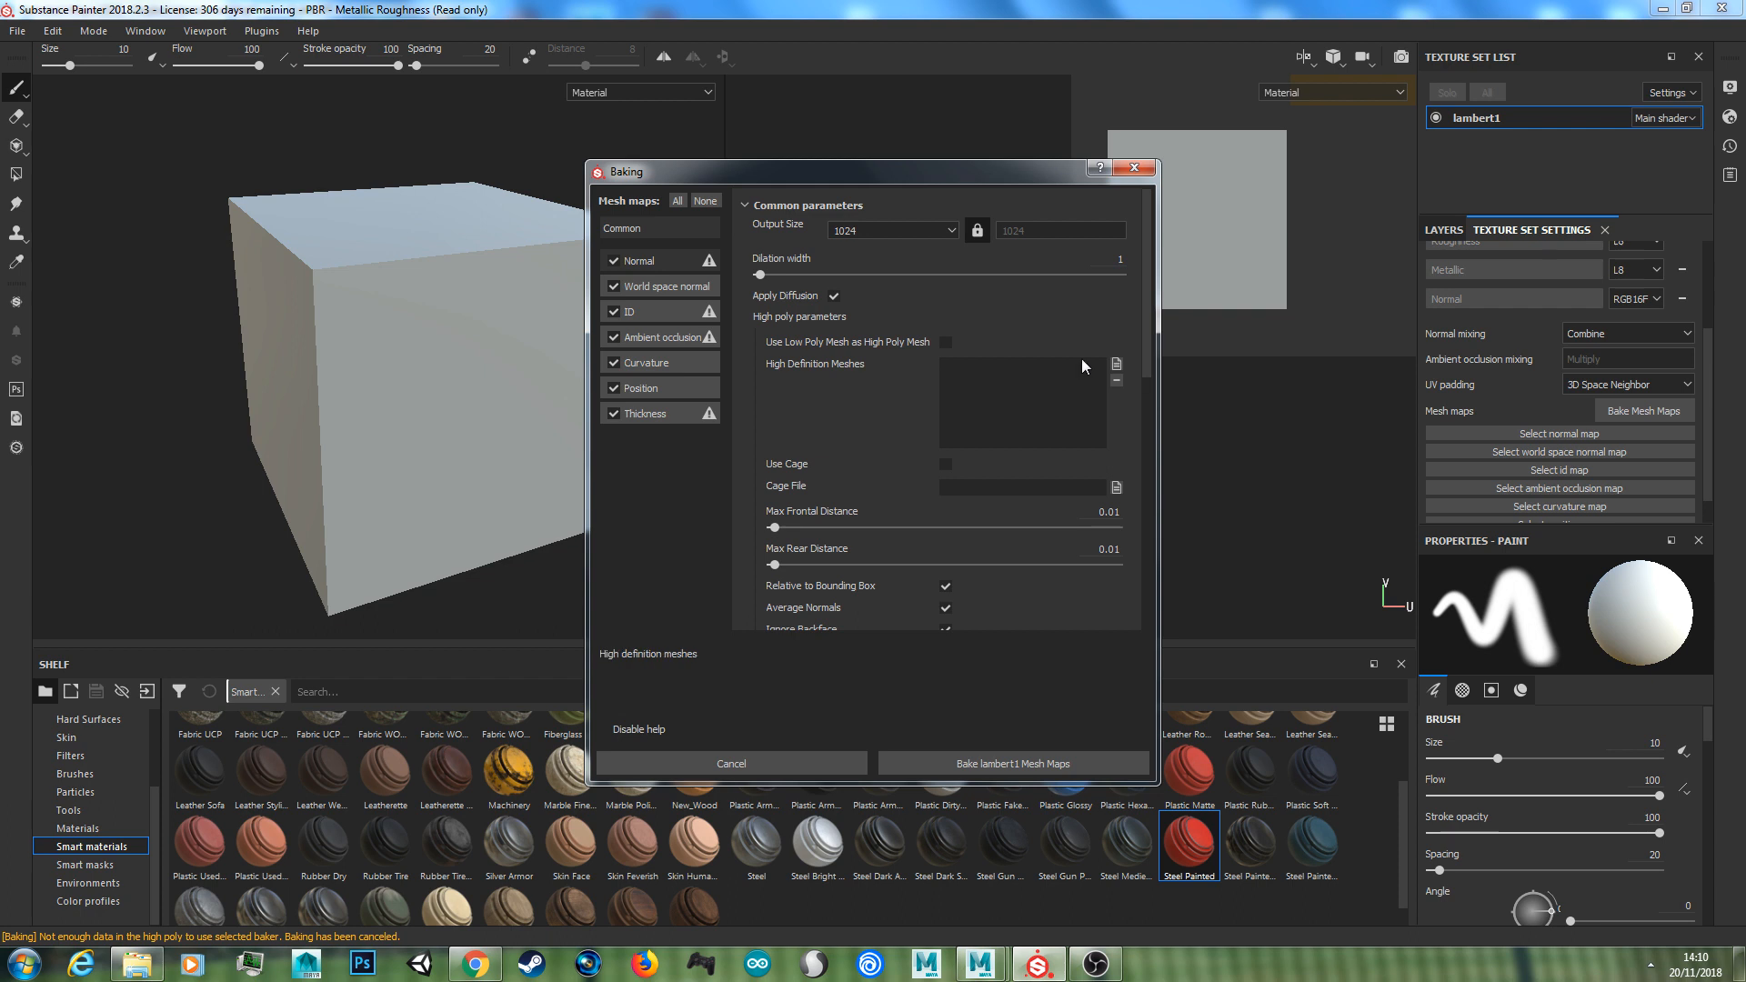
left_click(642, 231)
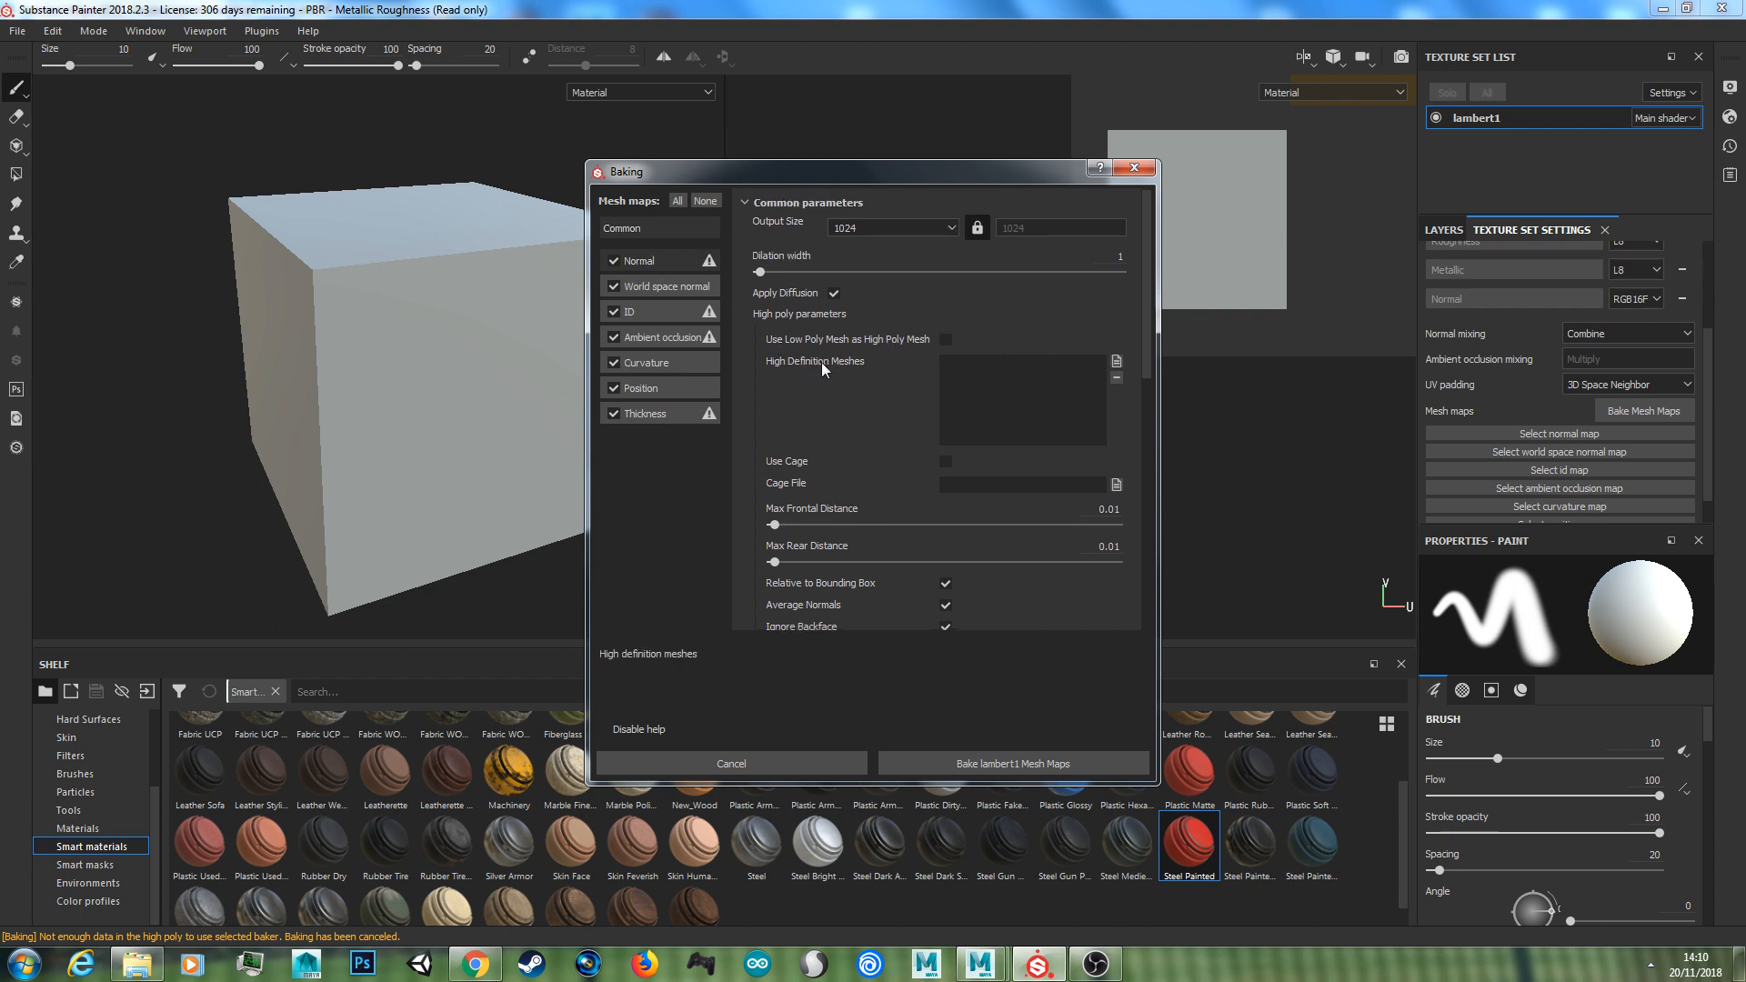
left_click(1117, 362)
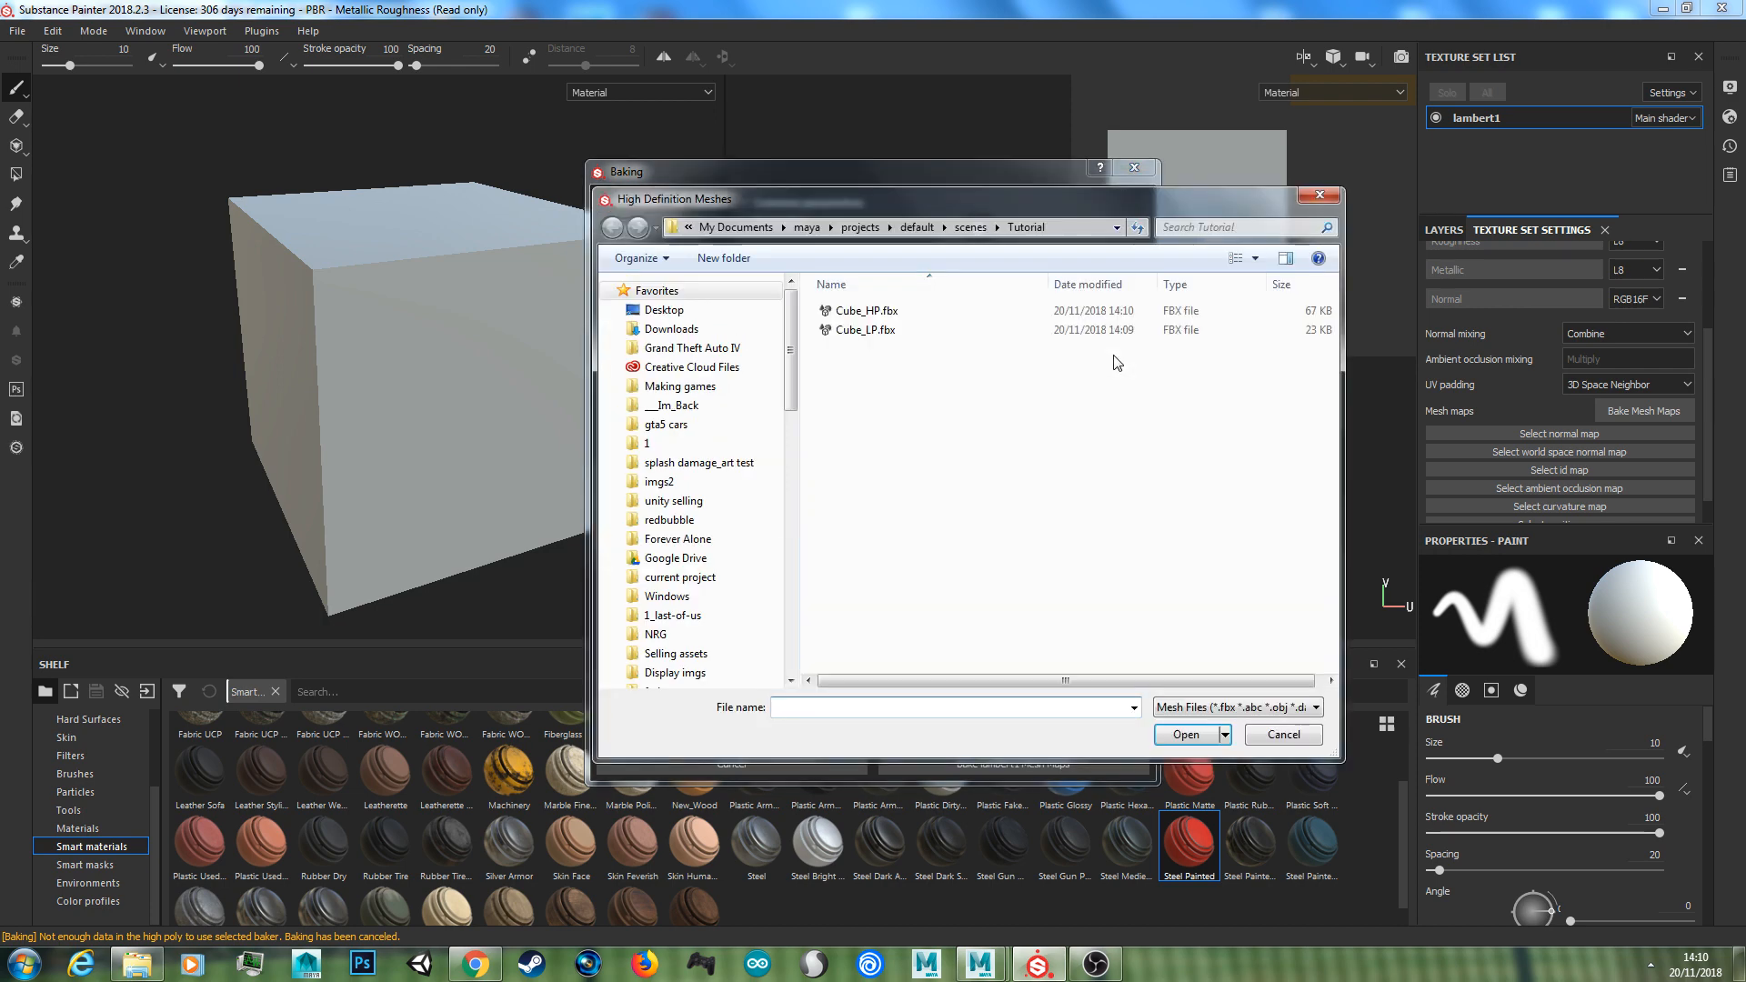
left_click(871, 312)
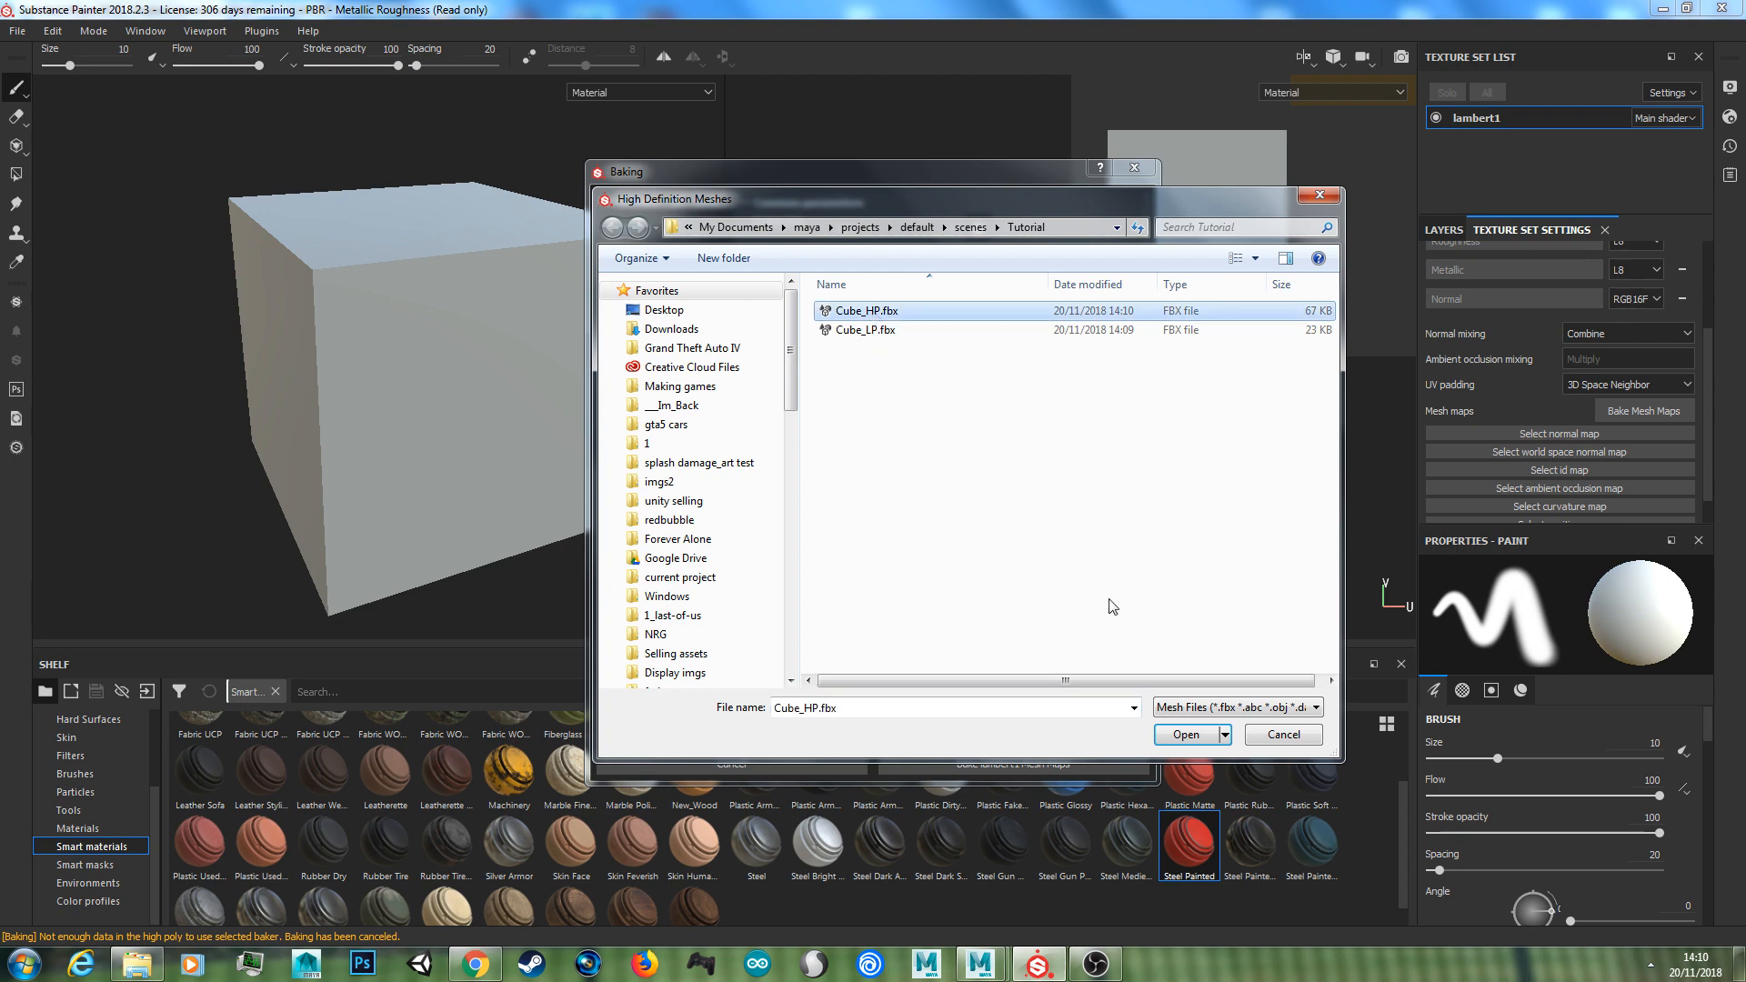
left_click(1186, 735)
Set the high poly mesh suffix to _HP and the low poly mesh suffix to _LP in the baking parameters
left_click_drag(1144, 314, 1159, 399)
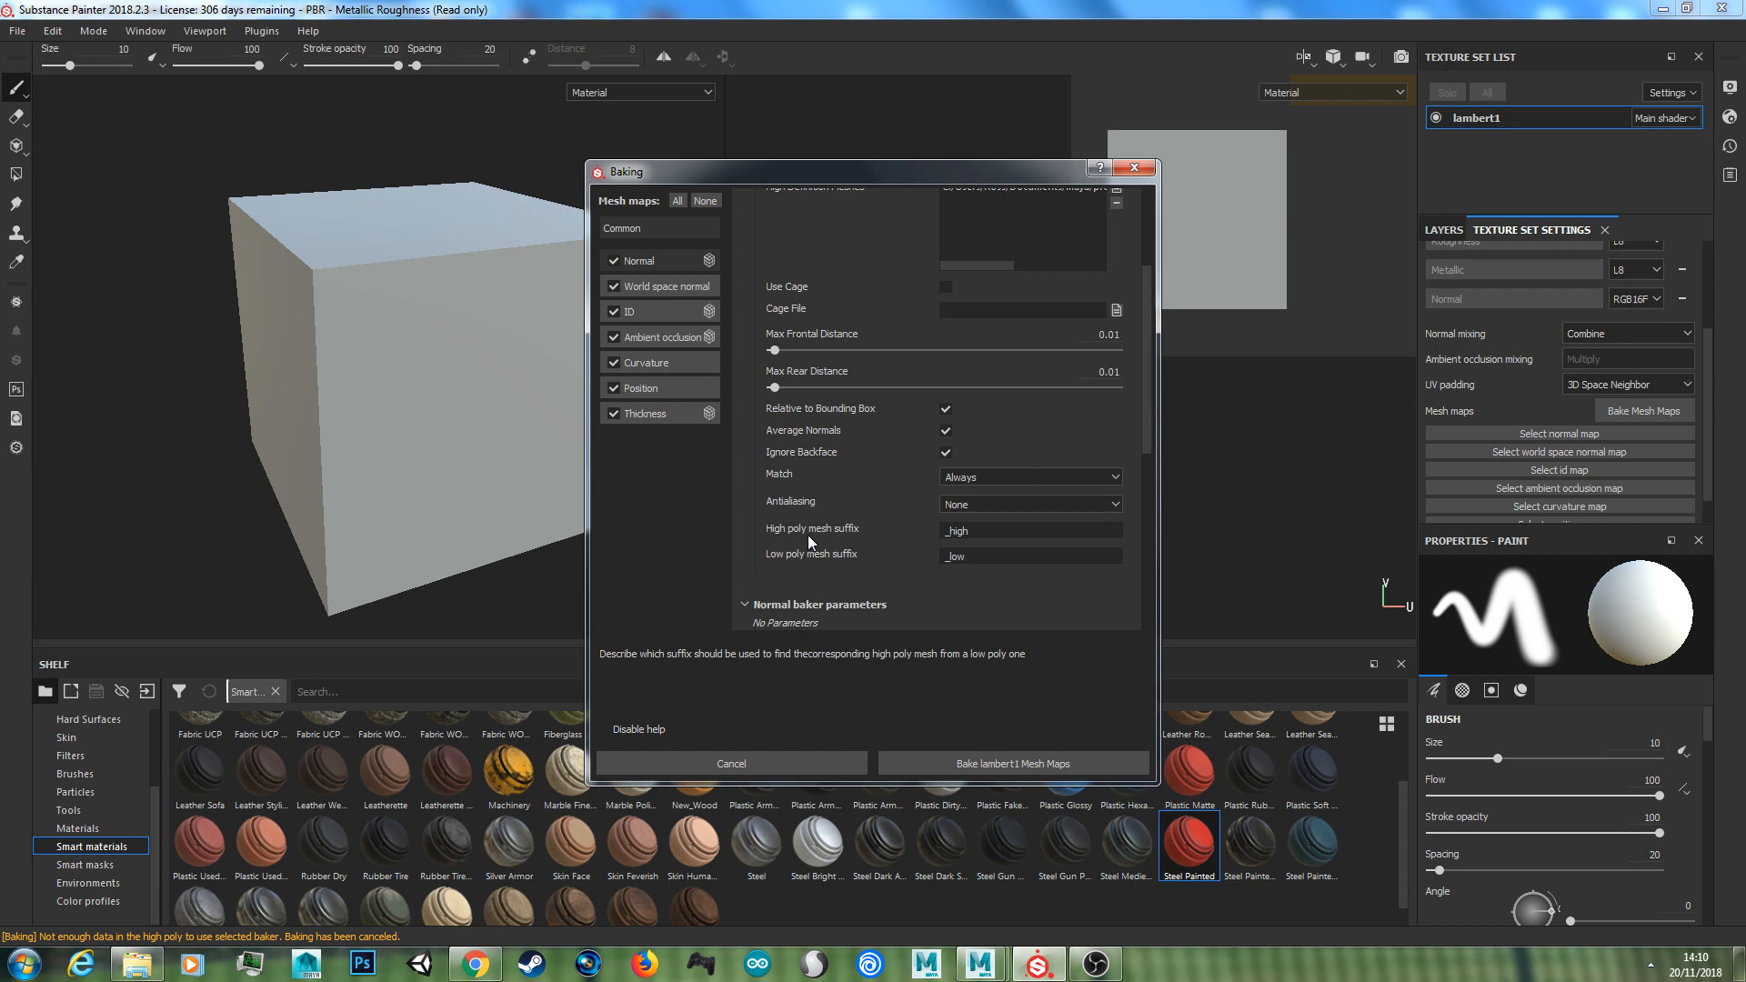
left_click(1008, 533)
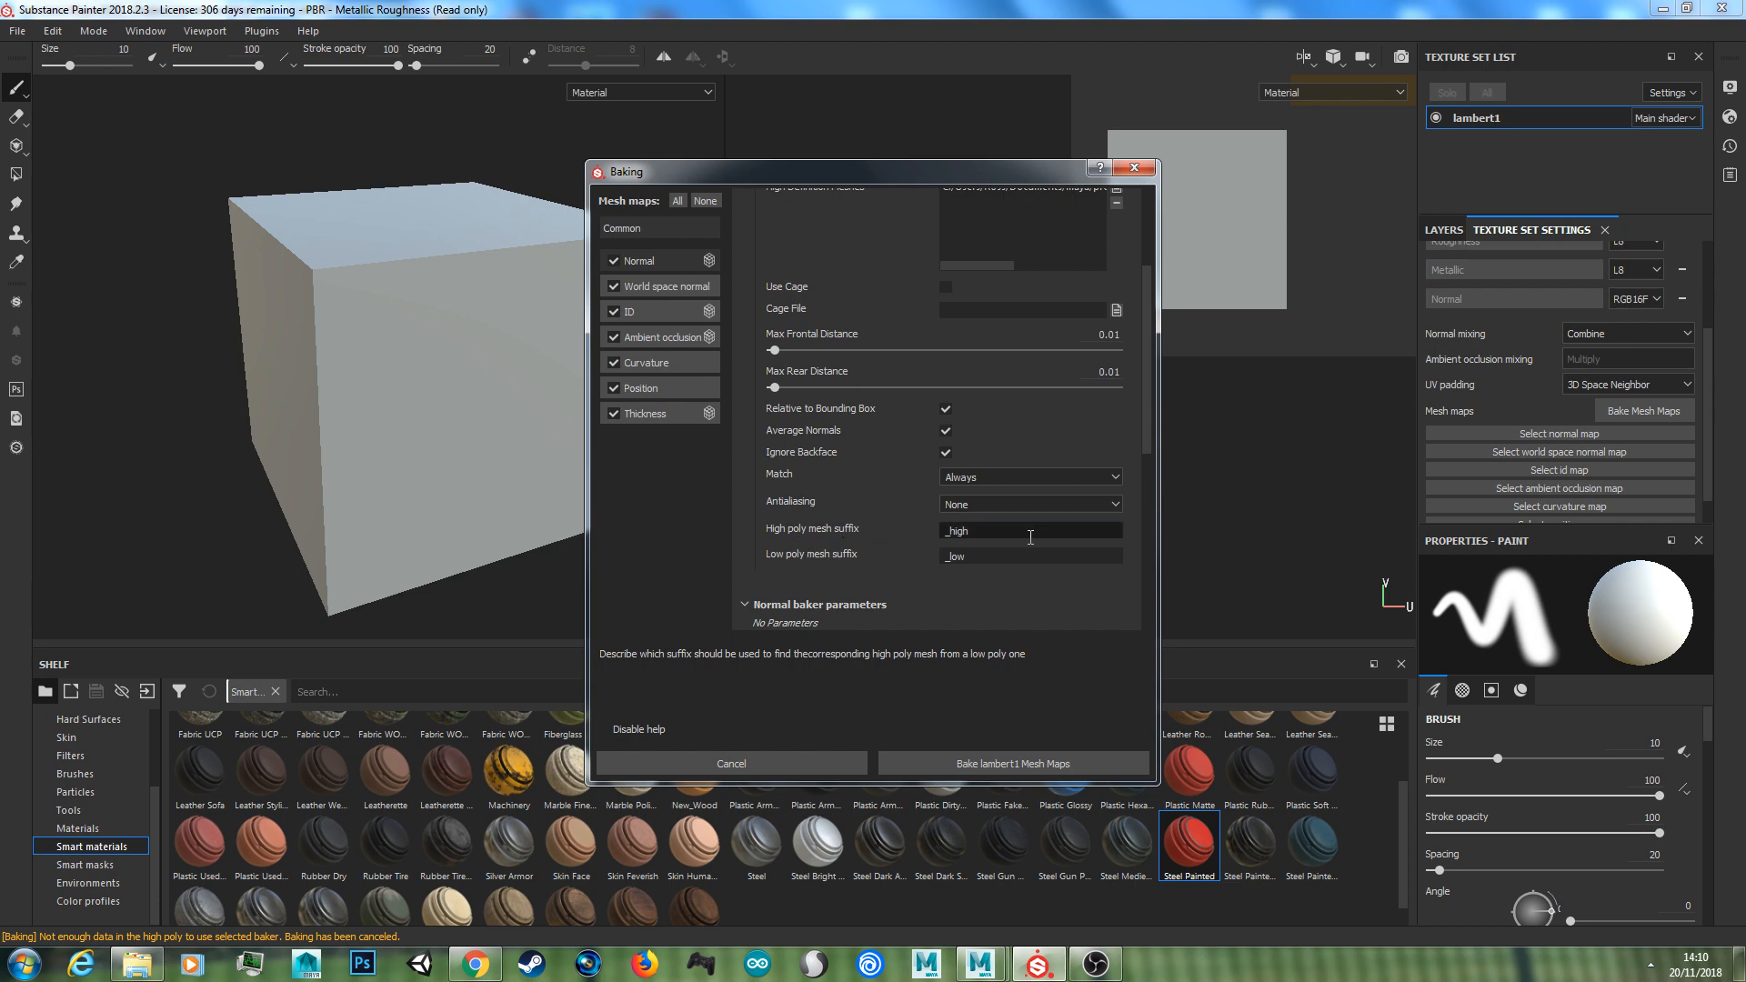
type("_HP")
key("Tab")
type("_LP")
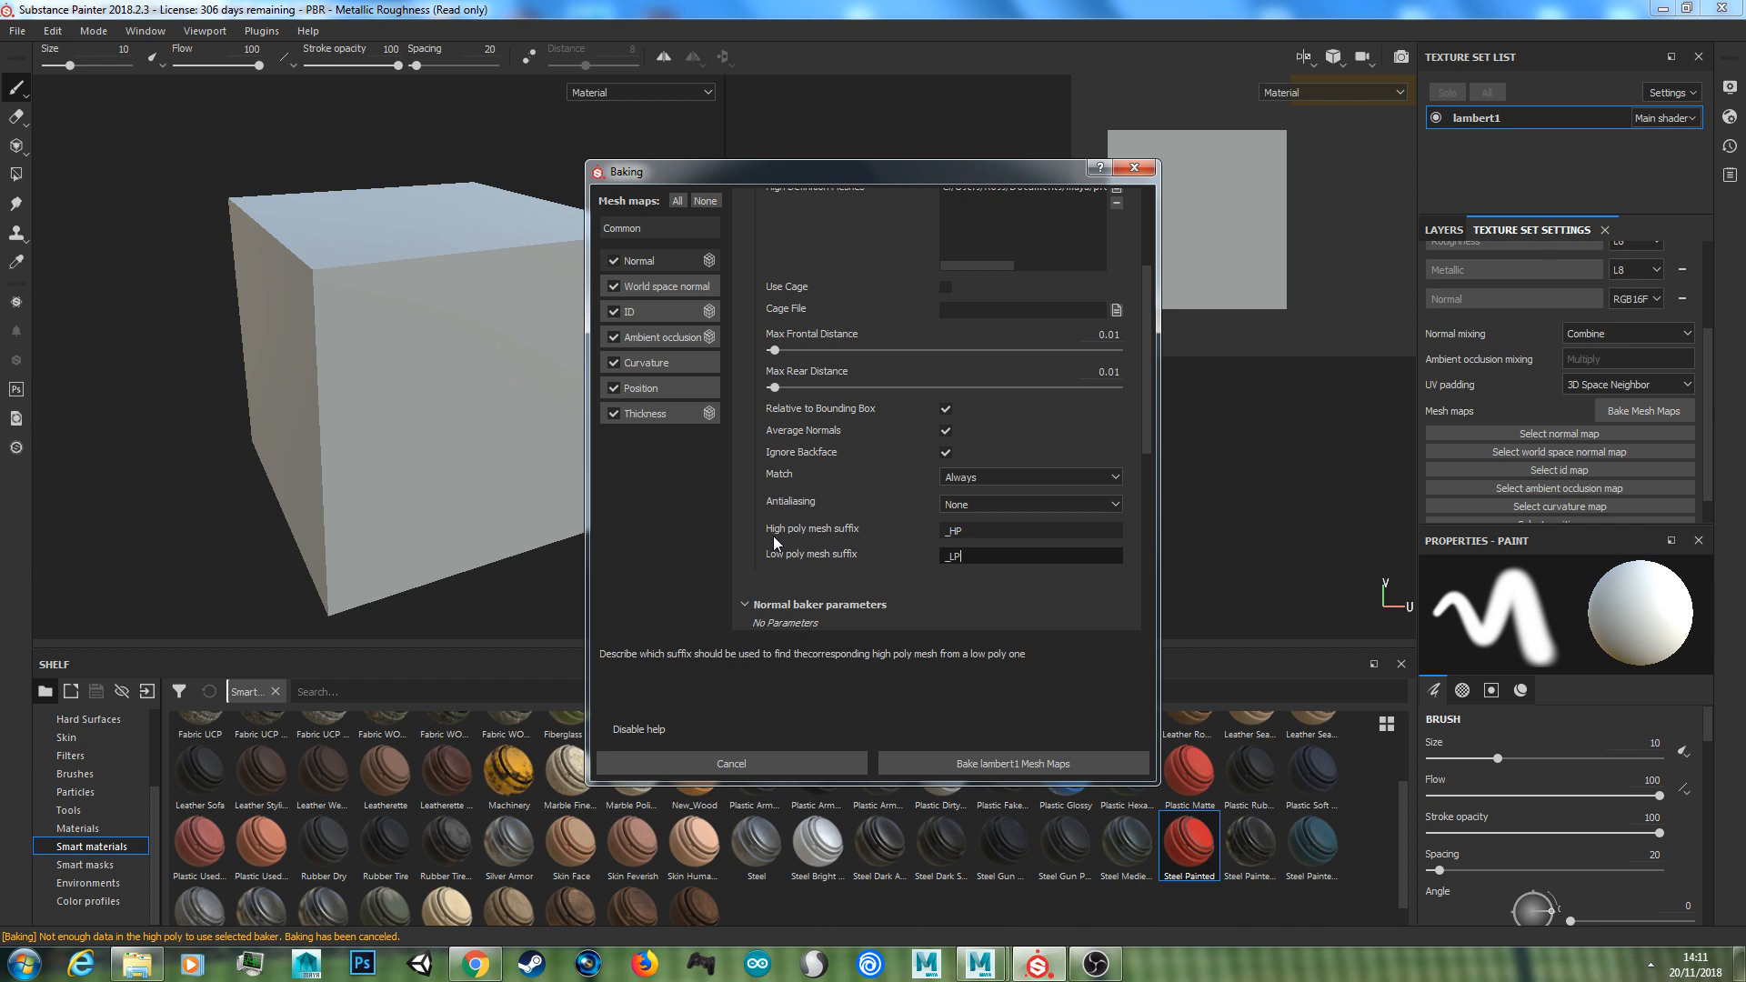
left_click_drag(1148, 327, 1152, 350)
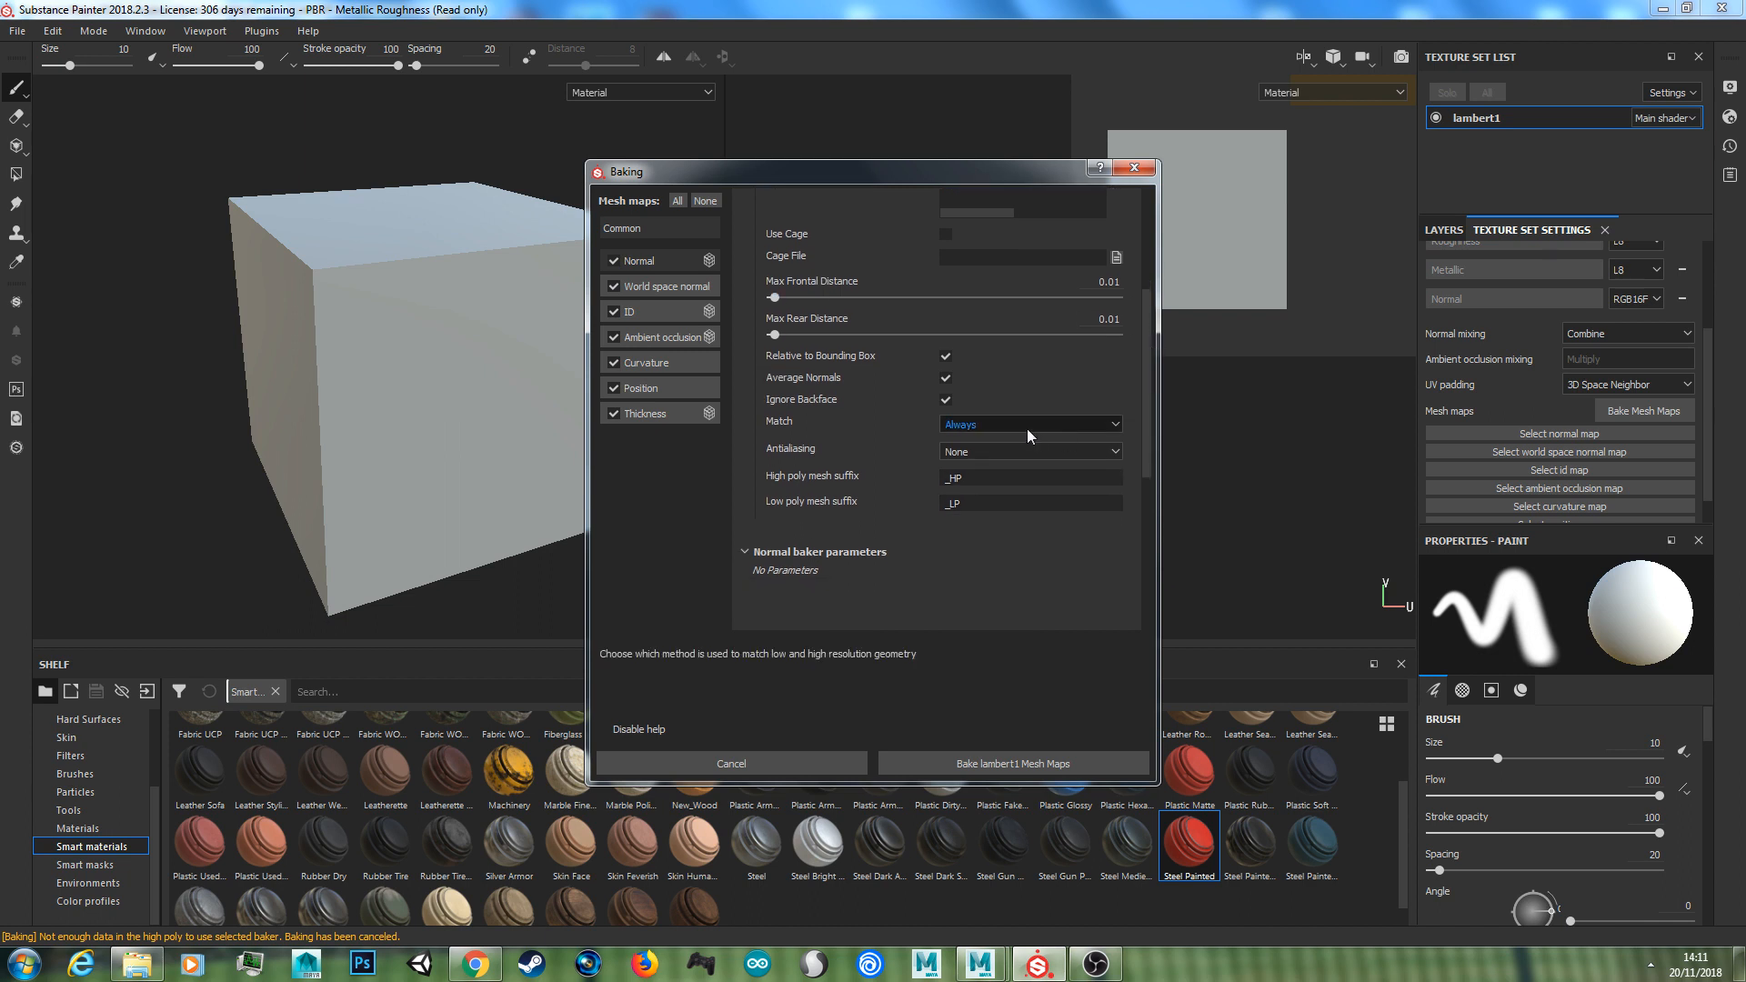
Set the match method to Always and bake the lambert1 mesh maps onto the cube
left_click(1020, 422)
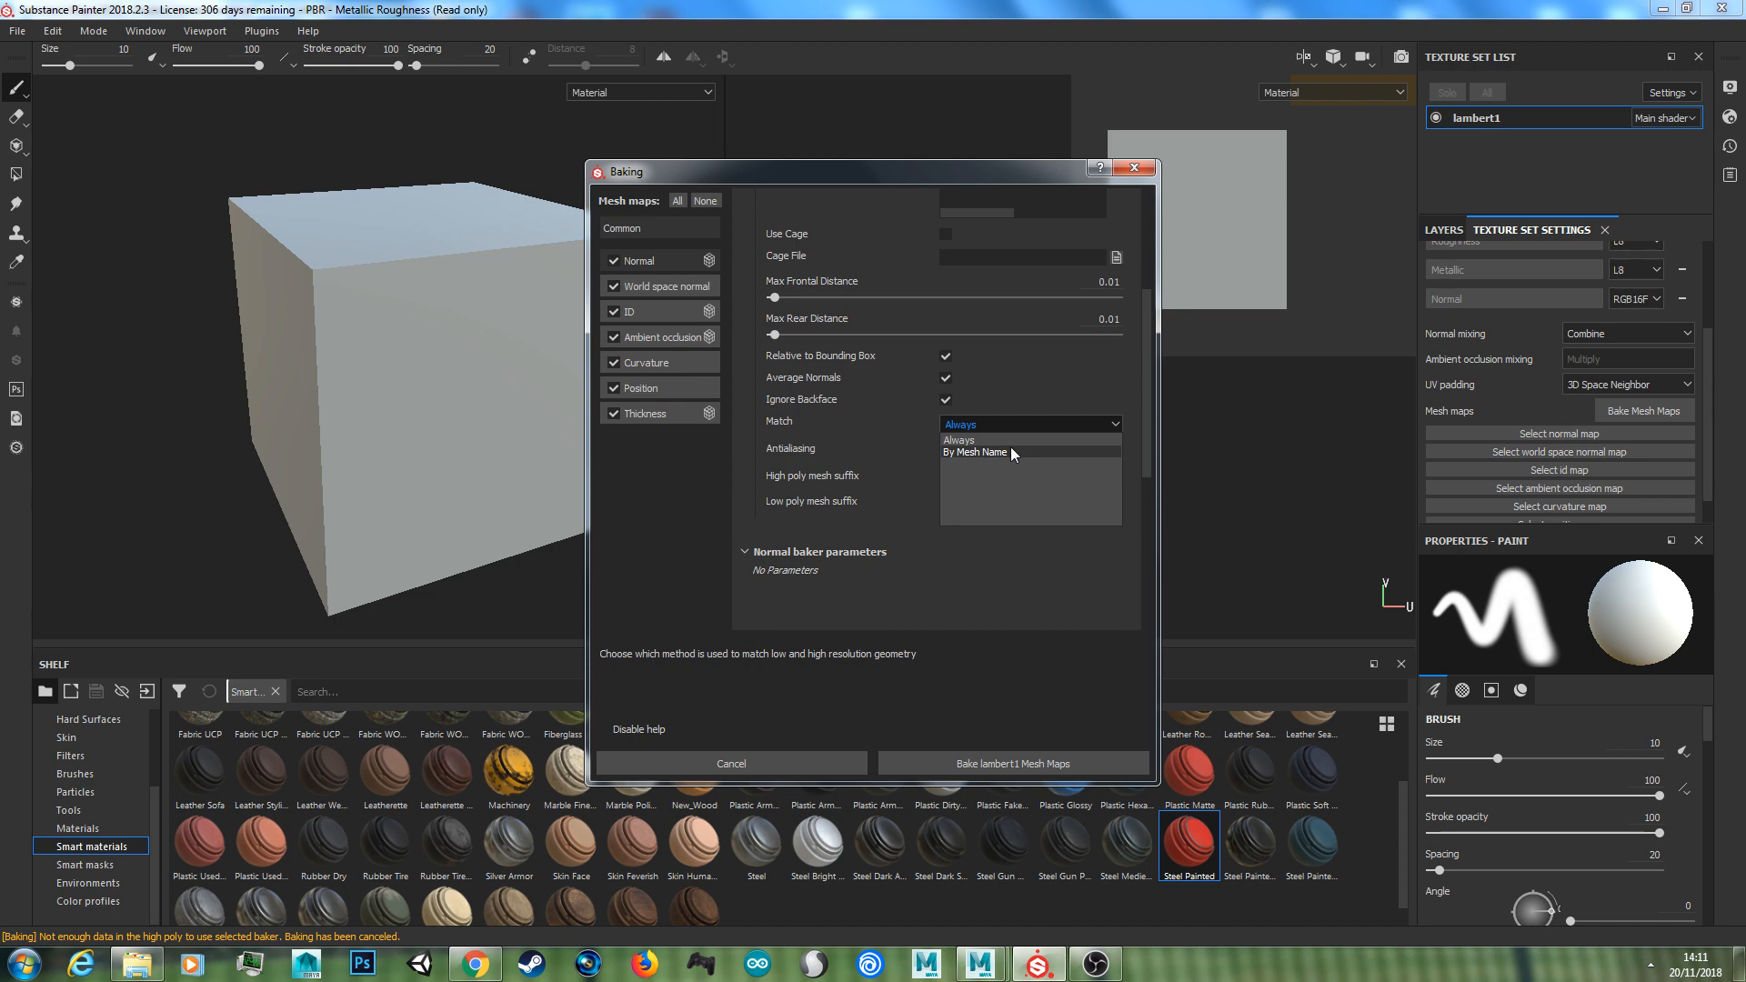
left_click(981, 442)
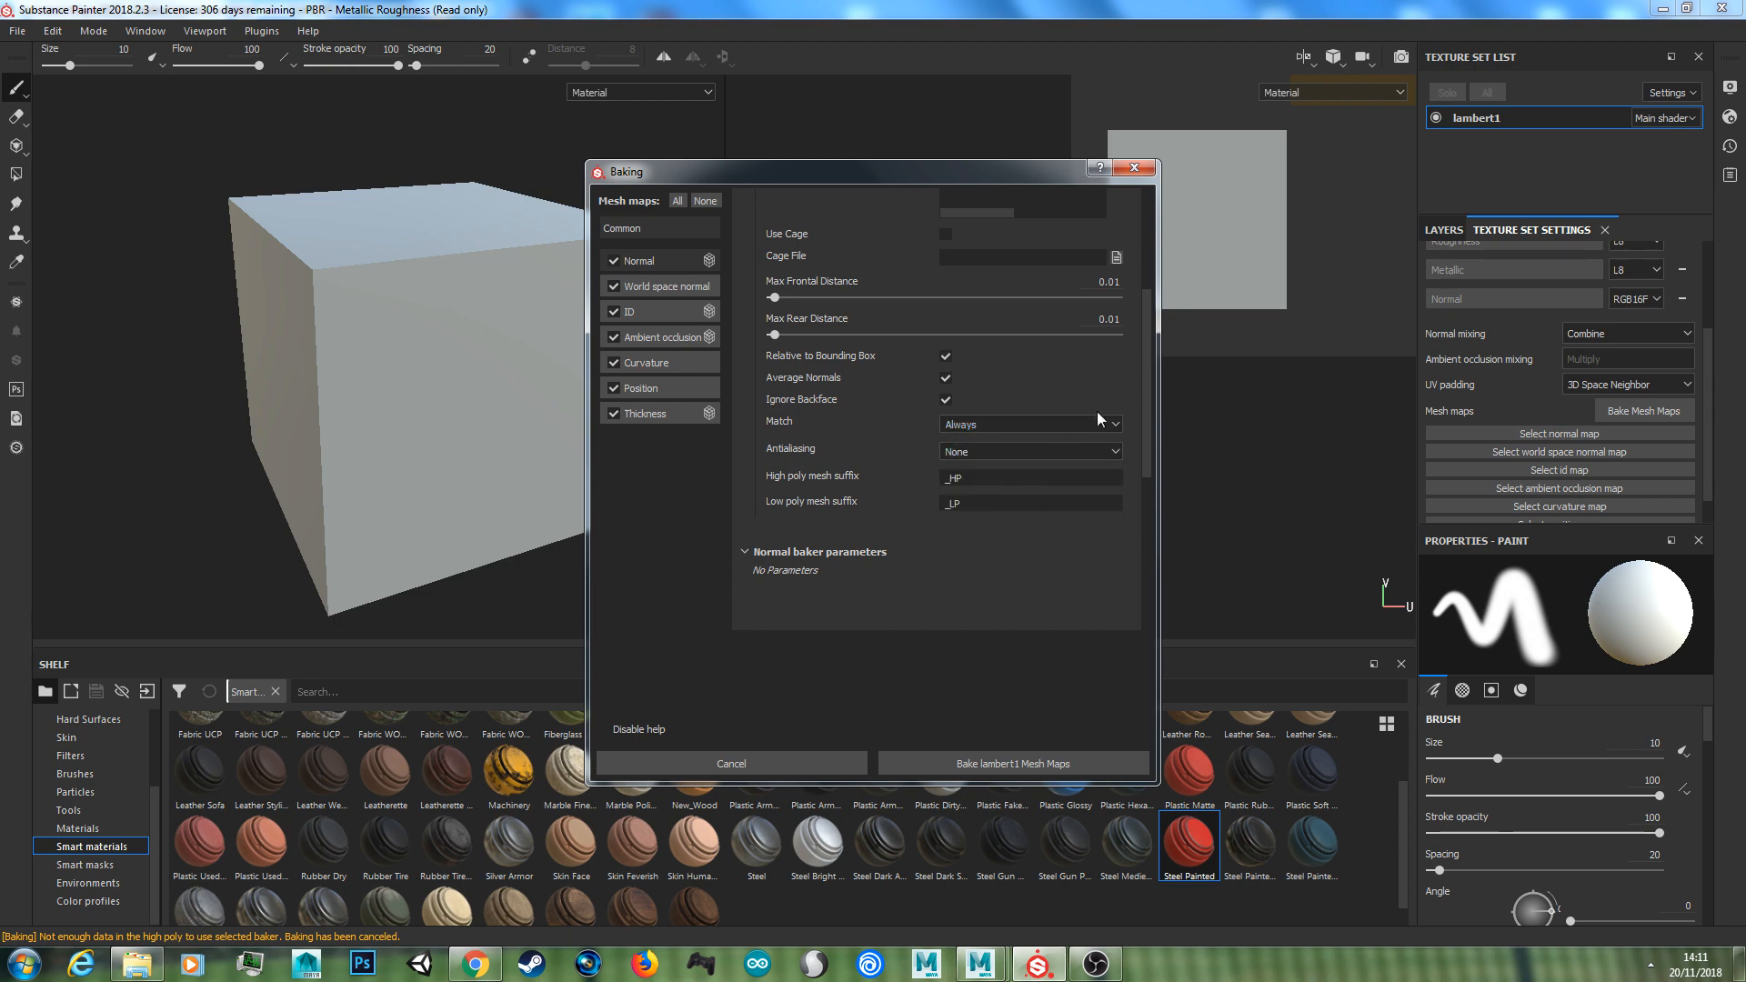
left_click(1013, 426)
left_click(1008, 439)
left_click_drag(1149, 406, 1153, 310)
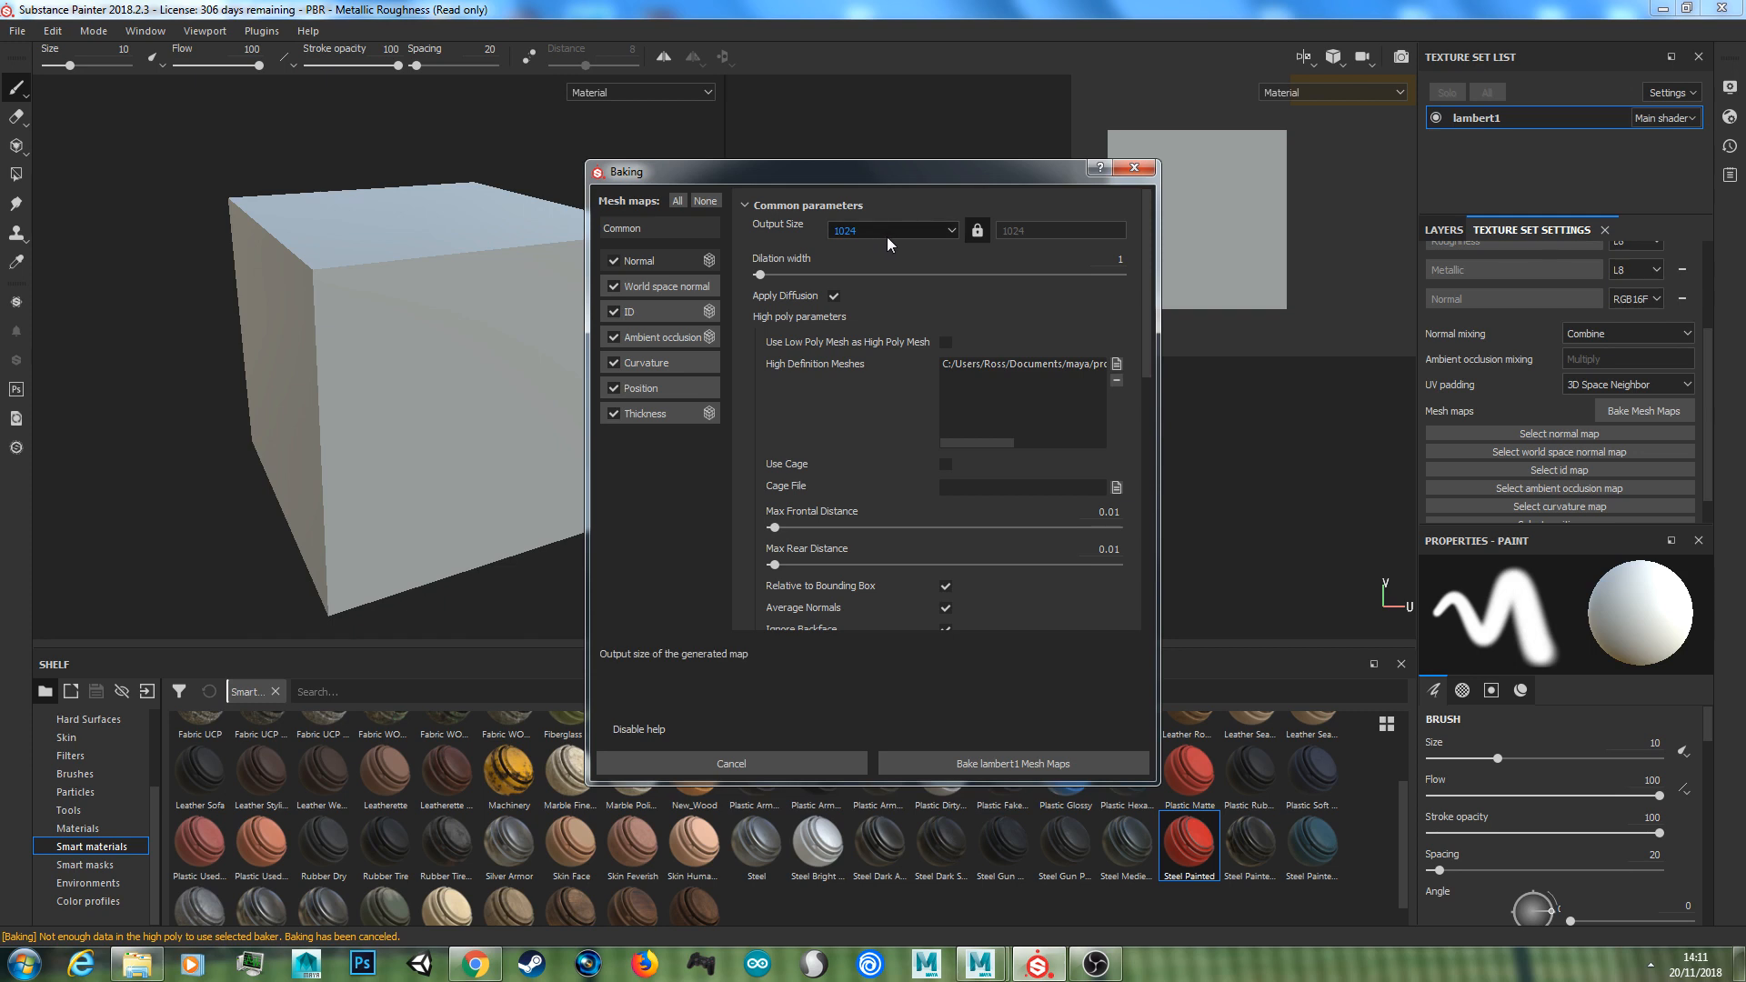
left_click(993, 772)
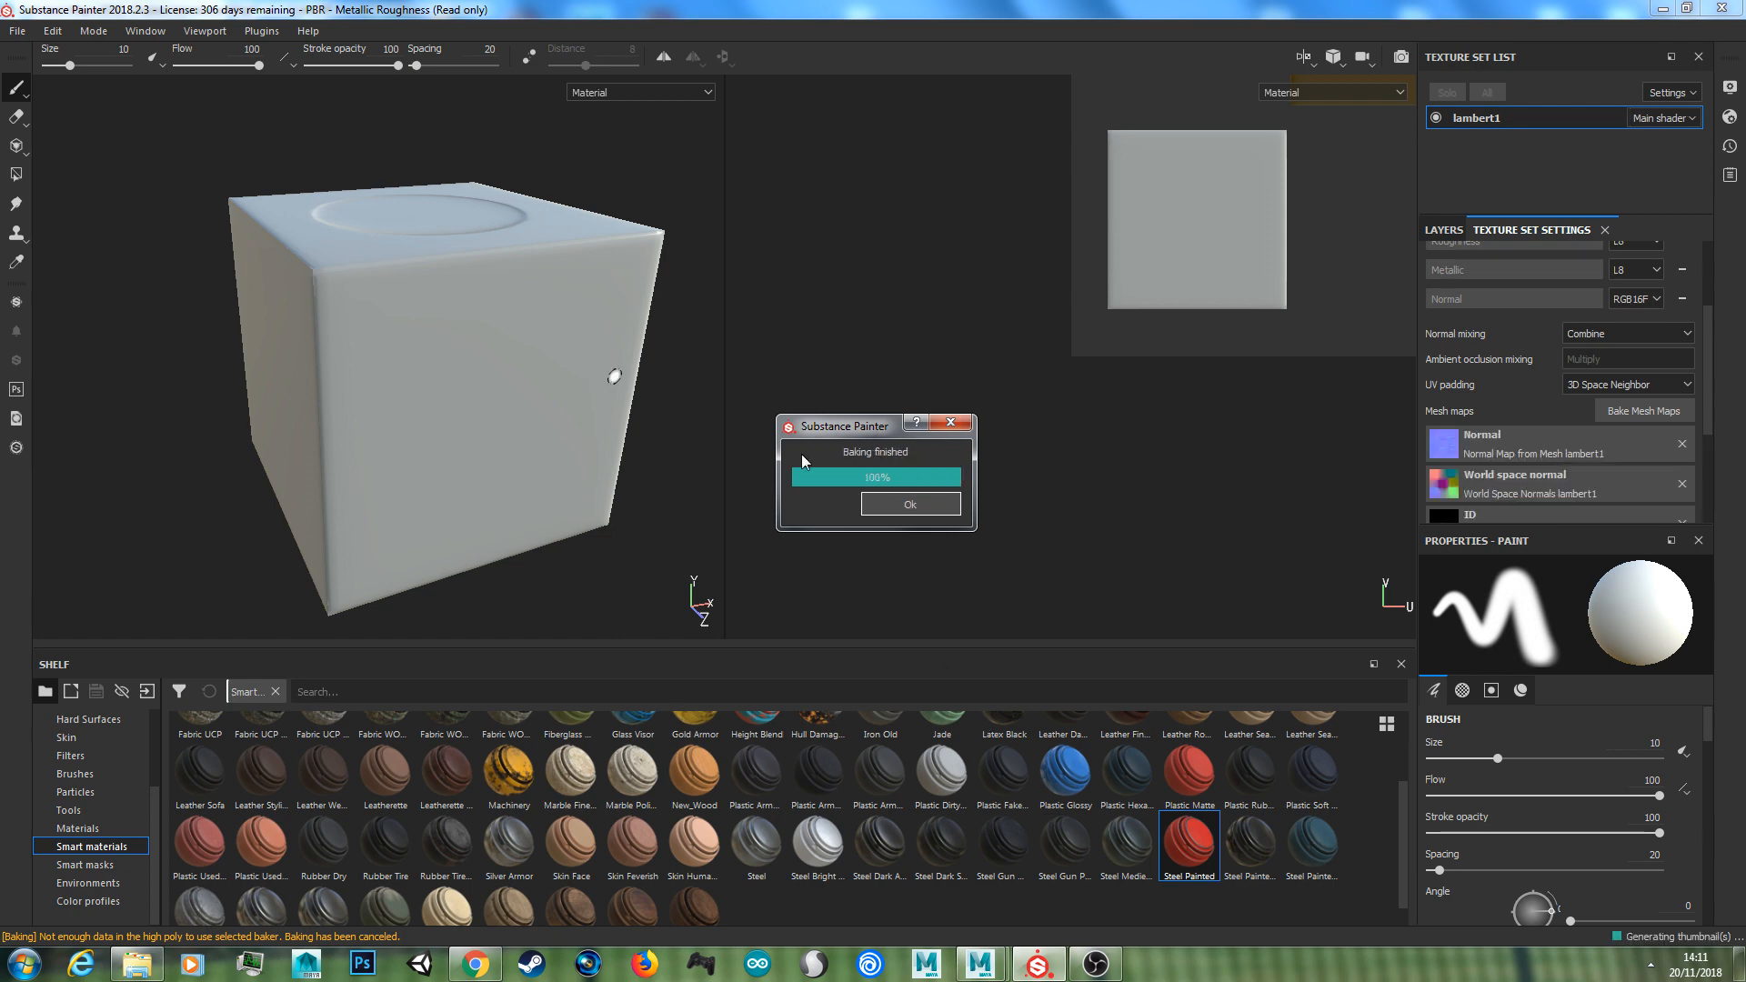
left_click_drag(550, 242, 452, 340, "alt")
left_click_drag(401, 393, 428, 445, "alt")
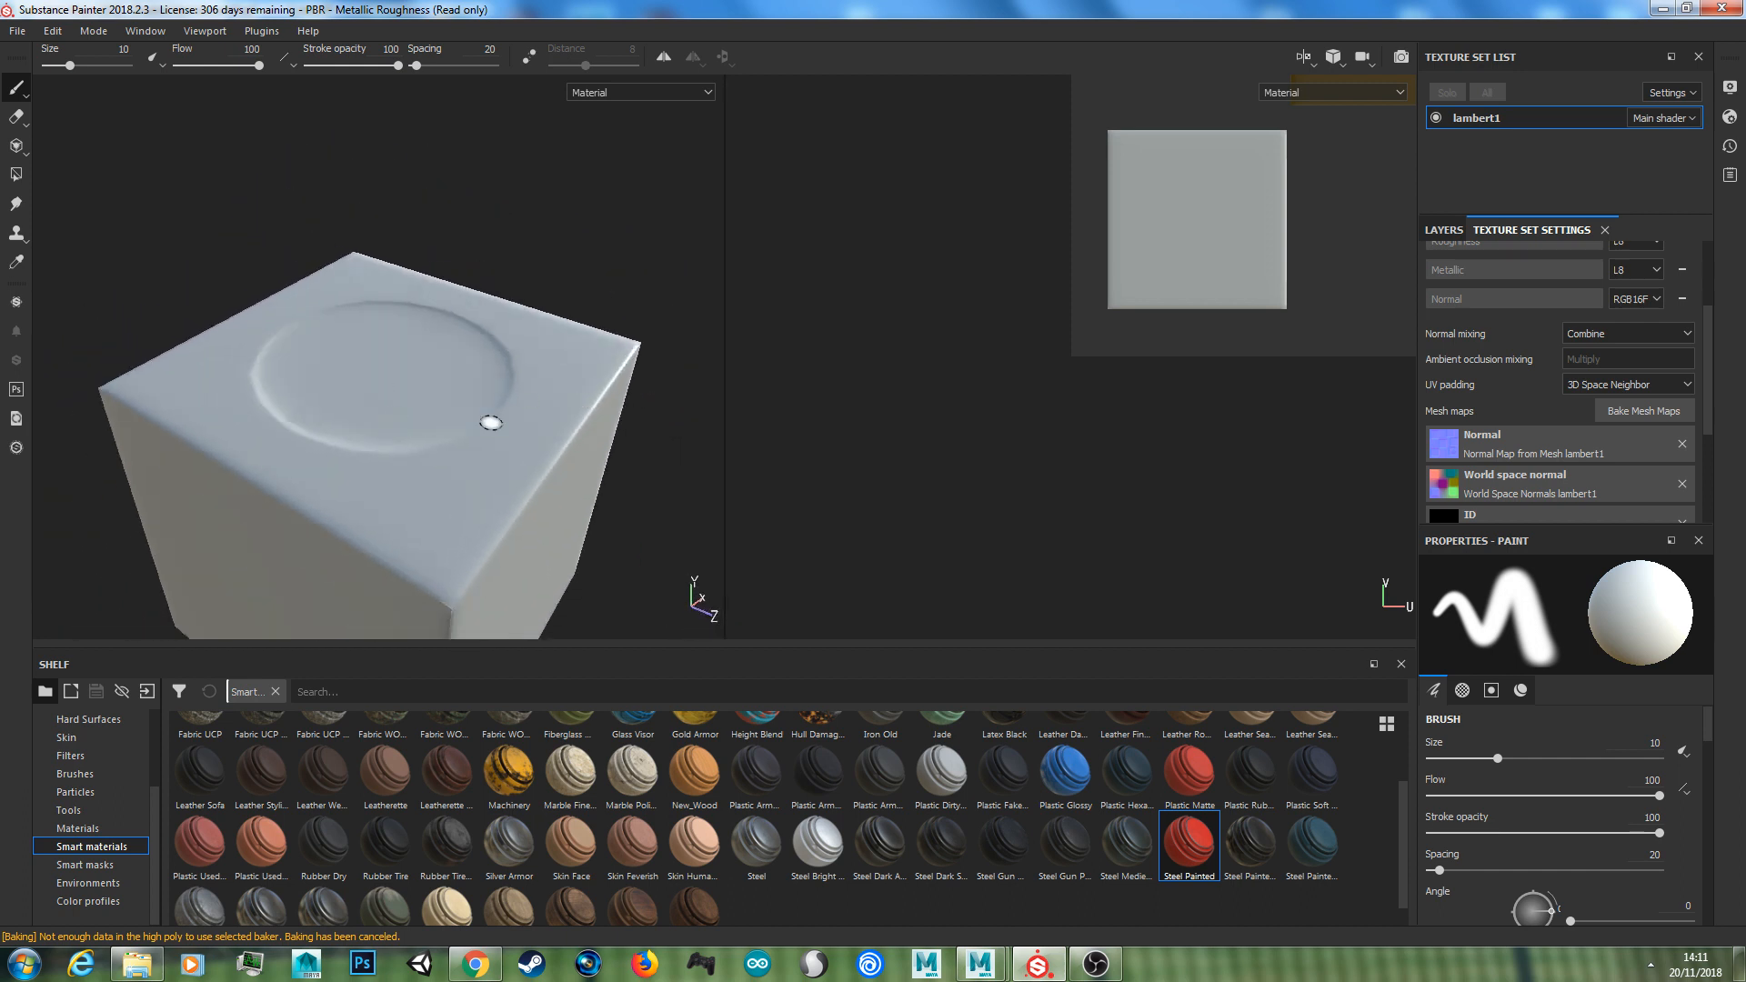
Add the Machinery smart material beneath Layer 1 in the layer stack
left_click(1442, 232)
left_click_drag(508, 773, 1538, 427)
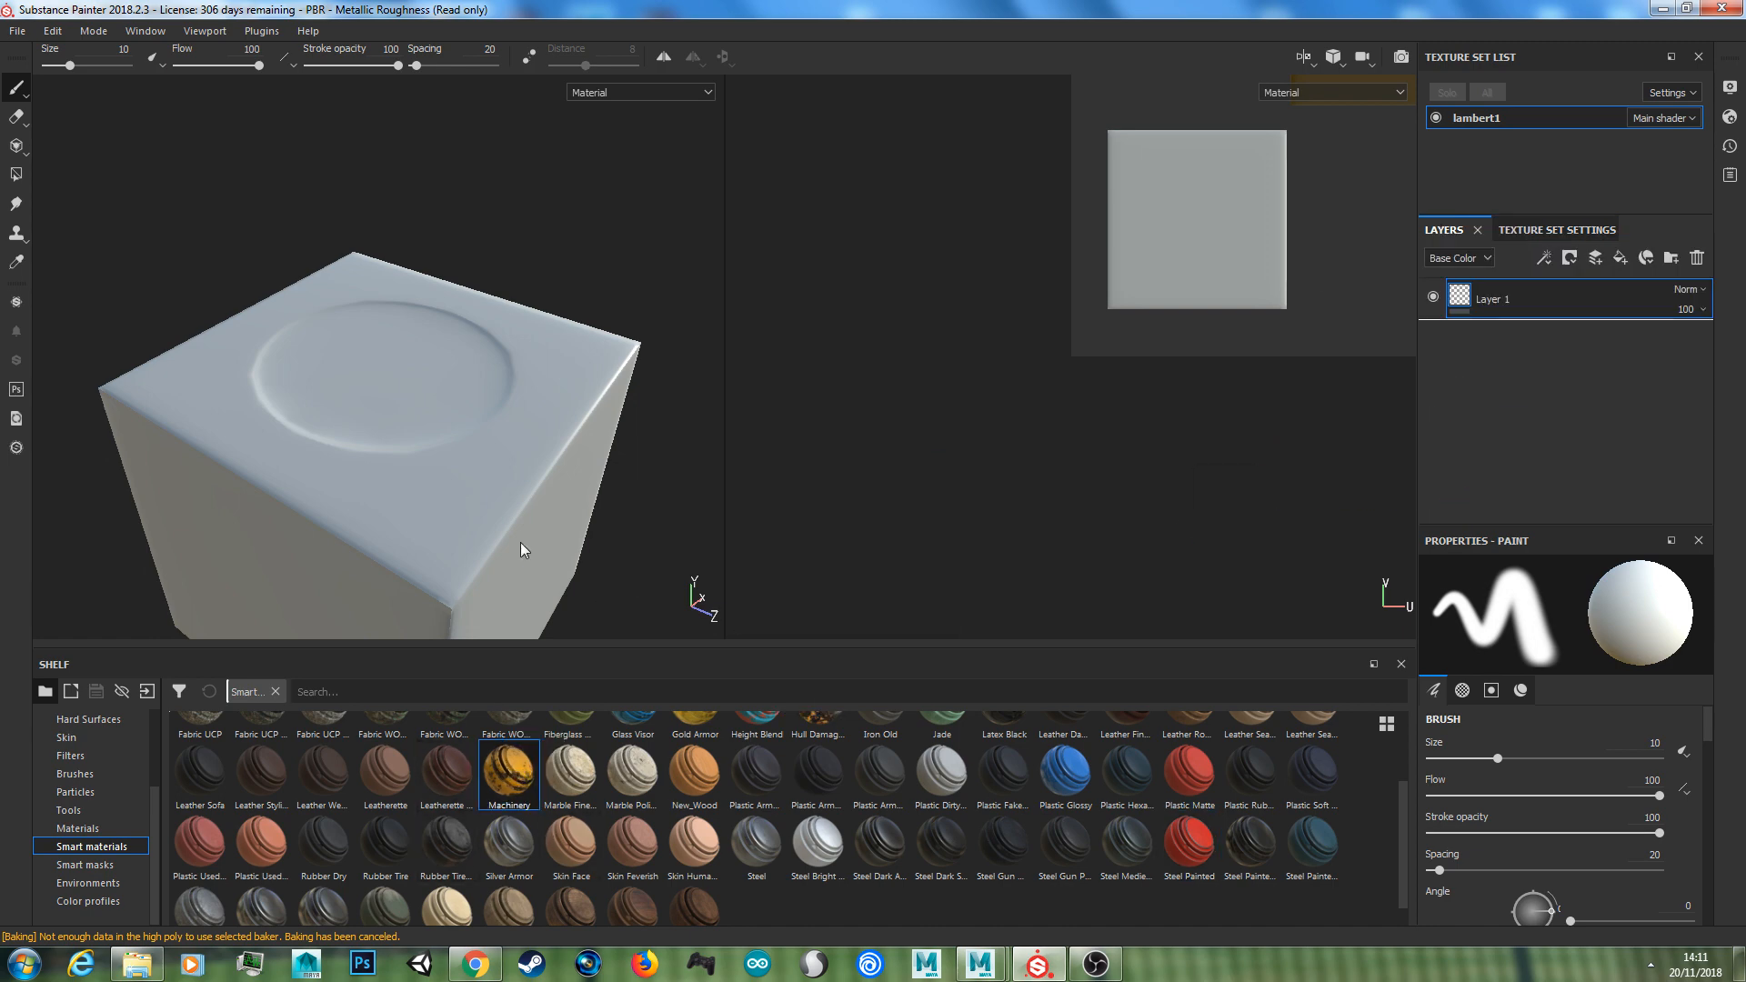
left_click_drag(521, 498, 494, 484, "alt")
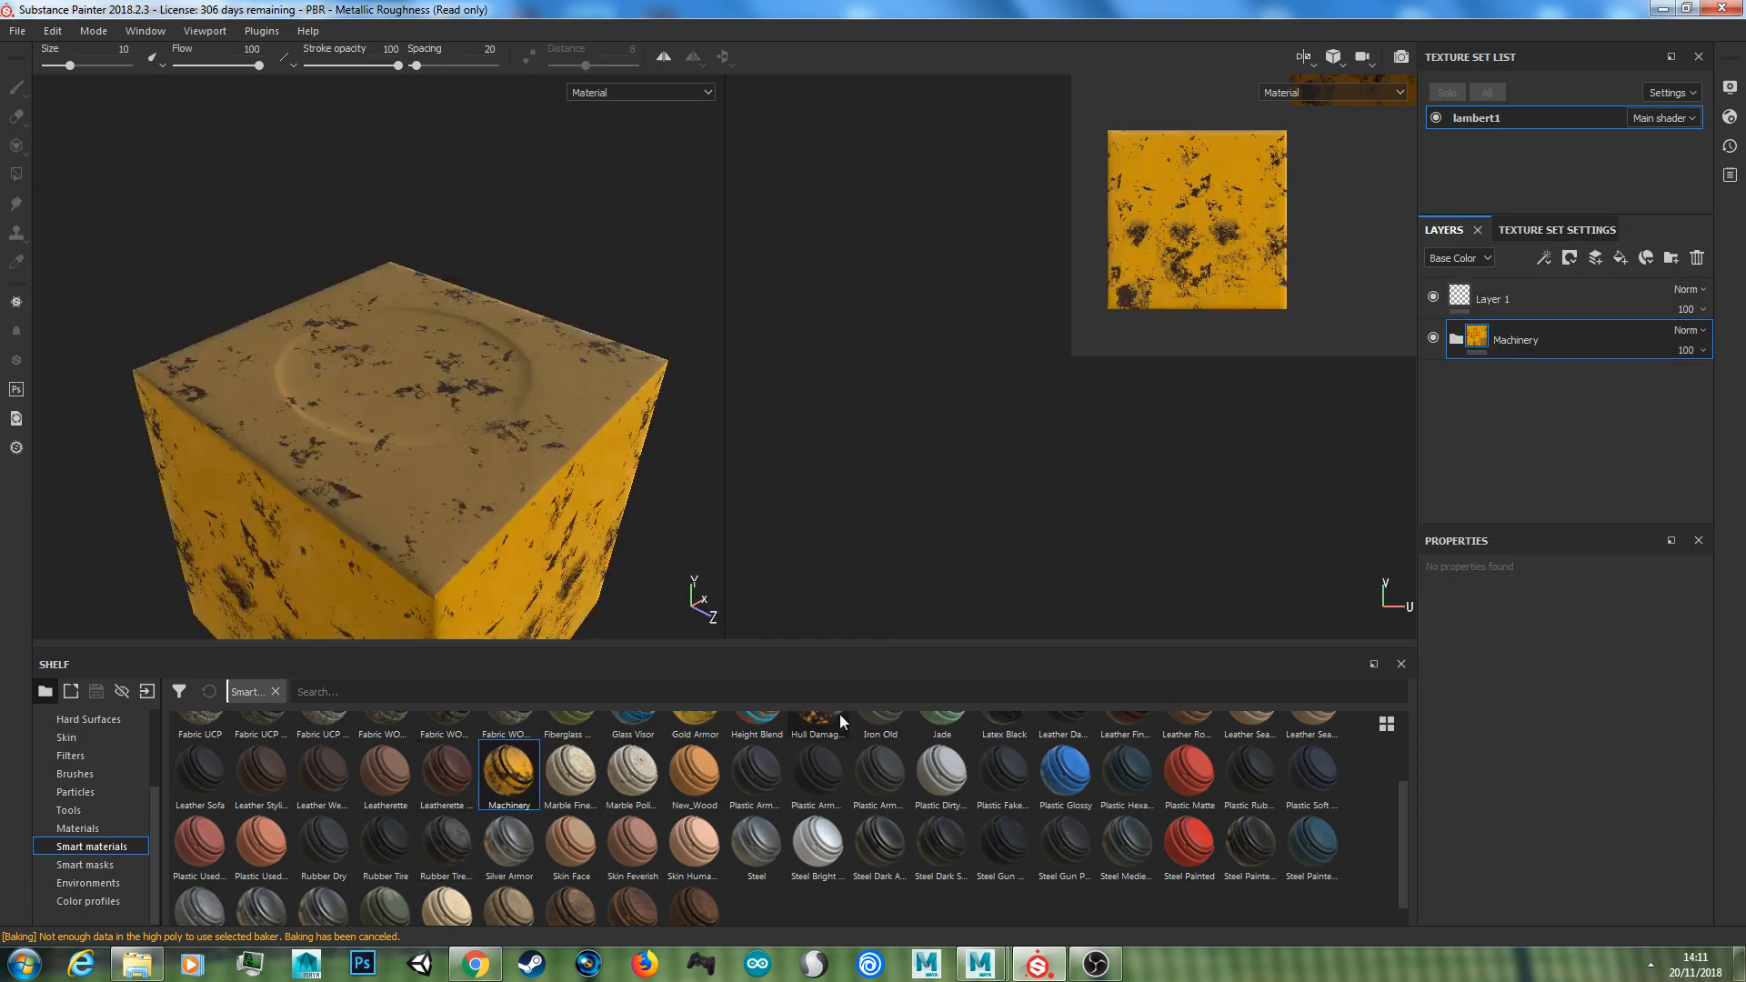
Add the Steel Painted smart material below Machinery and hide the Machinery group
mouse_move(1182, 842)
left_mouse_down()
mouse_move(1551, 460)
mouse_move(1537, 362)
left_mouse_up()
left_click(1433, 337)
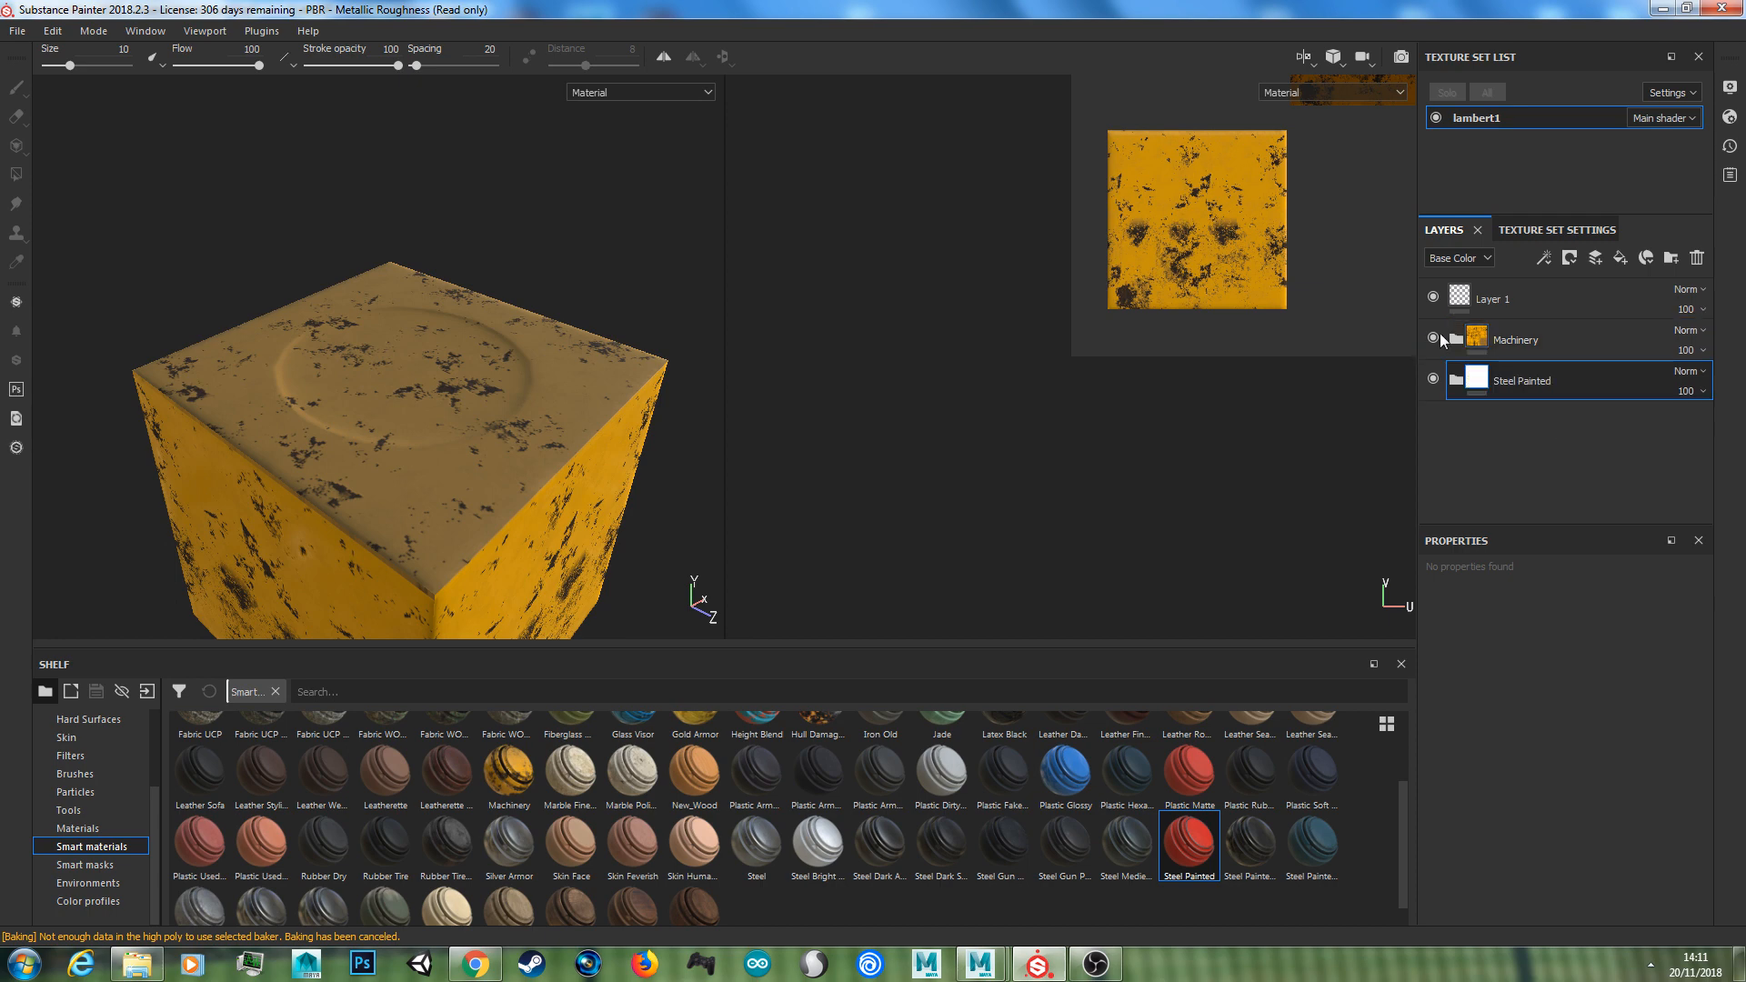
left_click_drag(545, 455, 664, 444, "alt")
scroll(350, 510, "up", 5)
Expand the Steel Painted group and select its Paint layer's mask to show the mask effects
left_click(1456, 380)
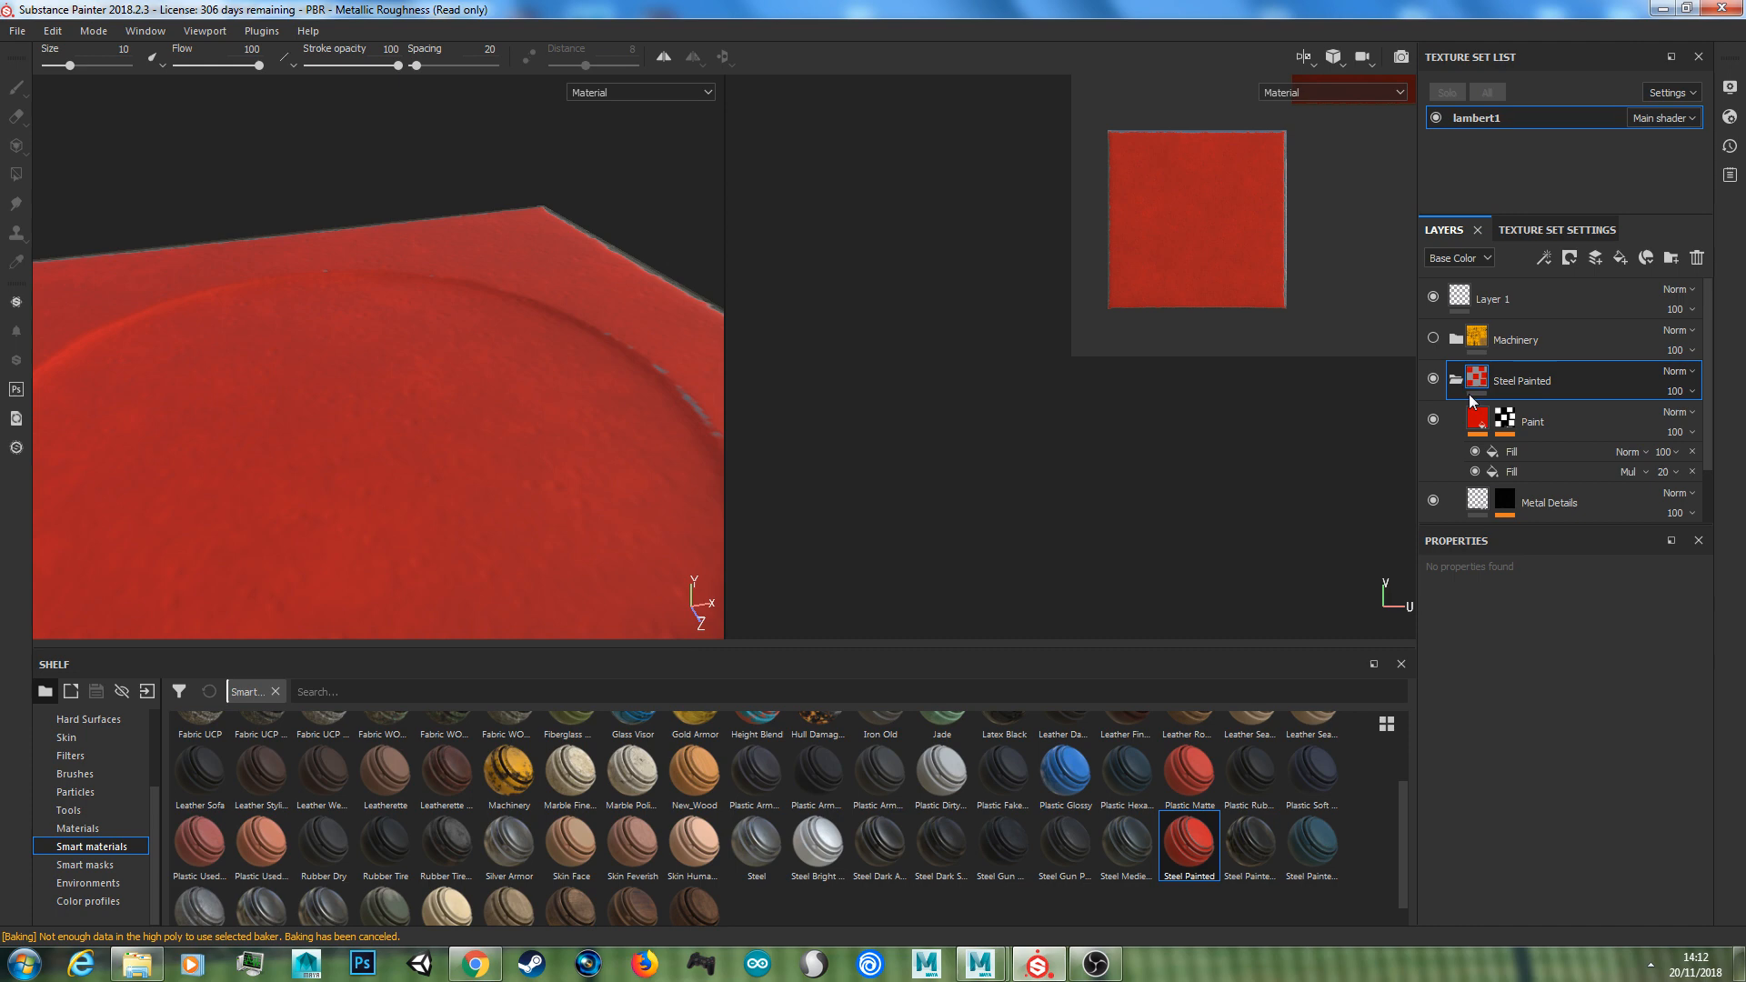
scroll(1538, 437, "down", 2)
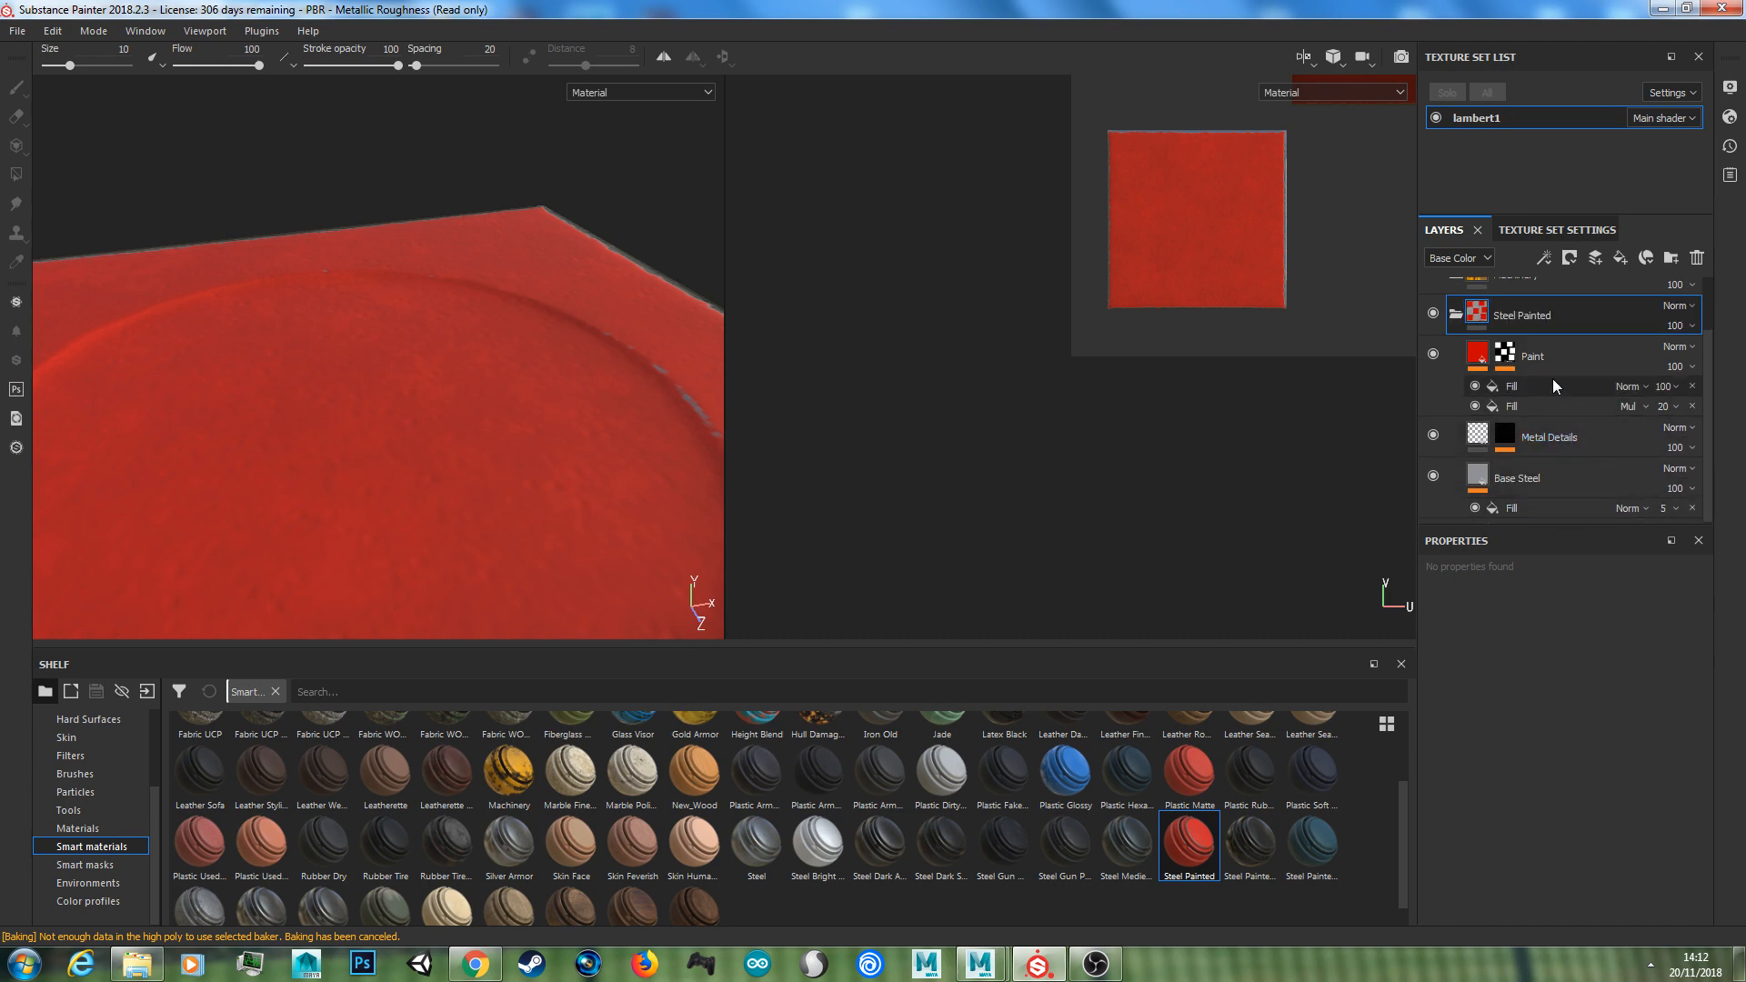
left_click(1522, 375)
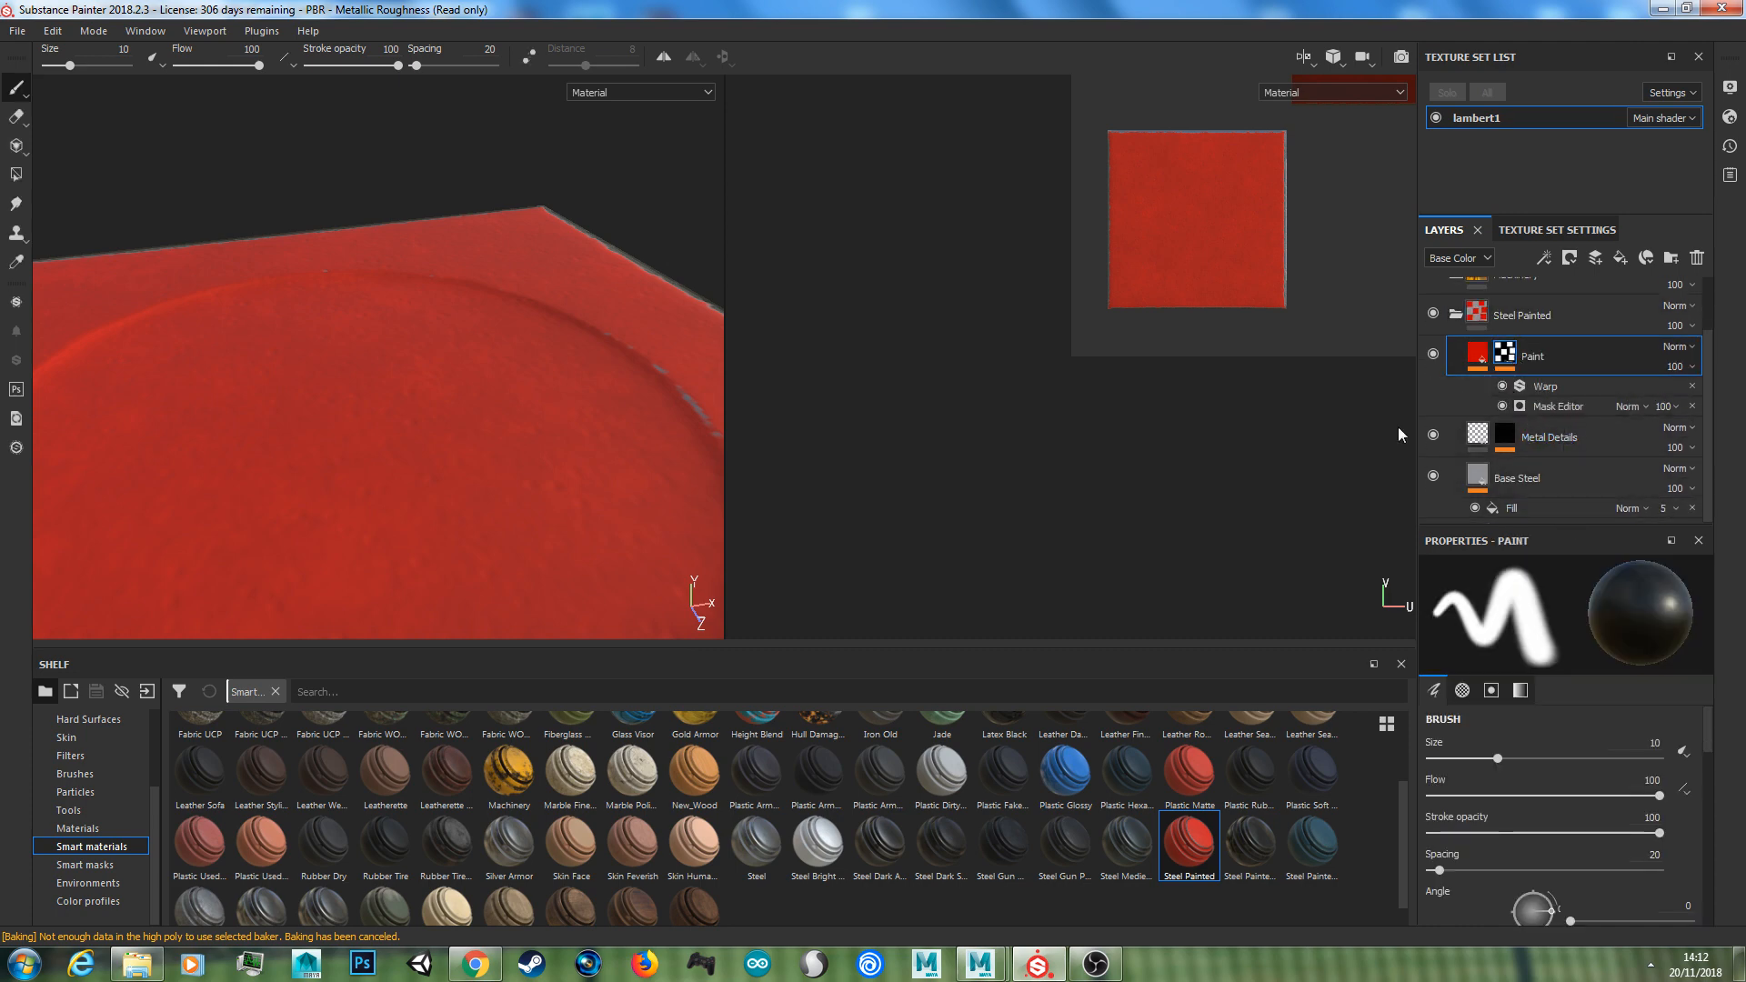
mouse_move(624, 483)
left_mouse_down("alt")
mouse_move(619, 458)
mouse_move(538, 456)
left_mouse_up("alt")
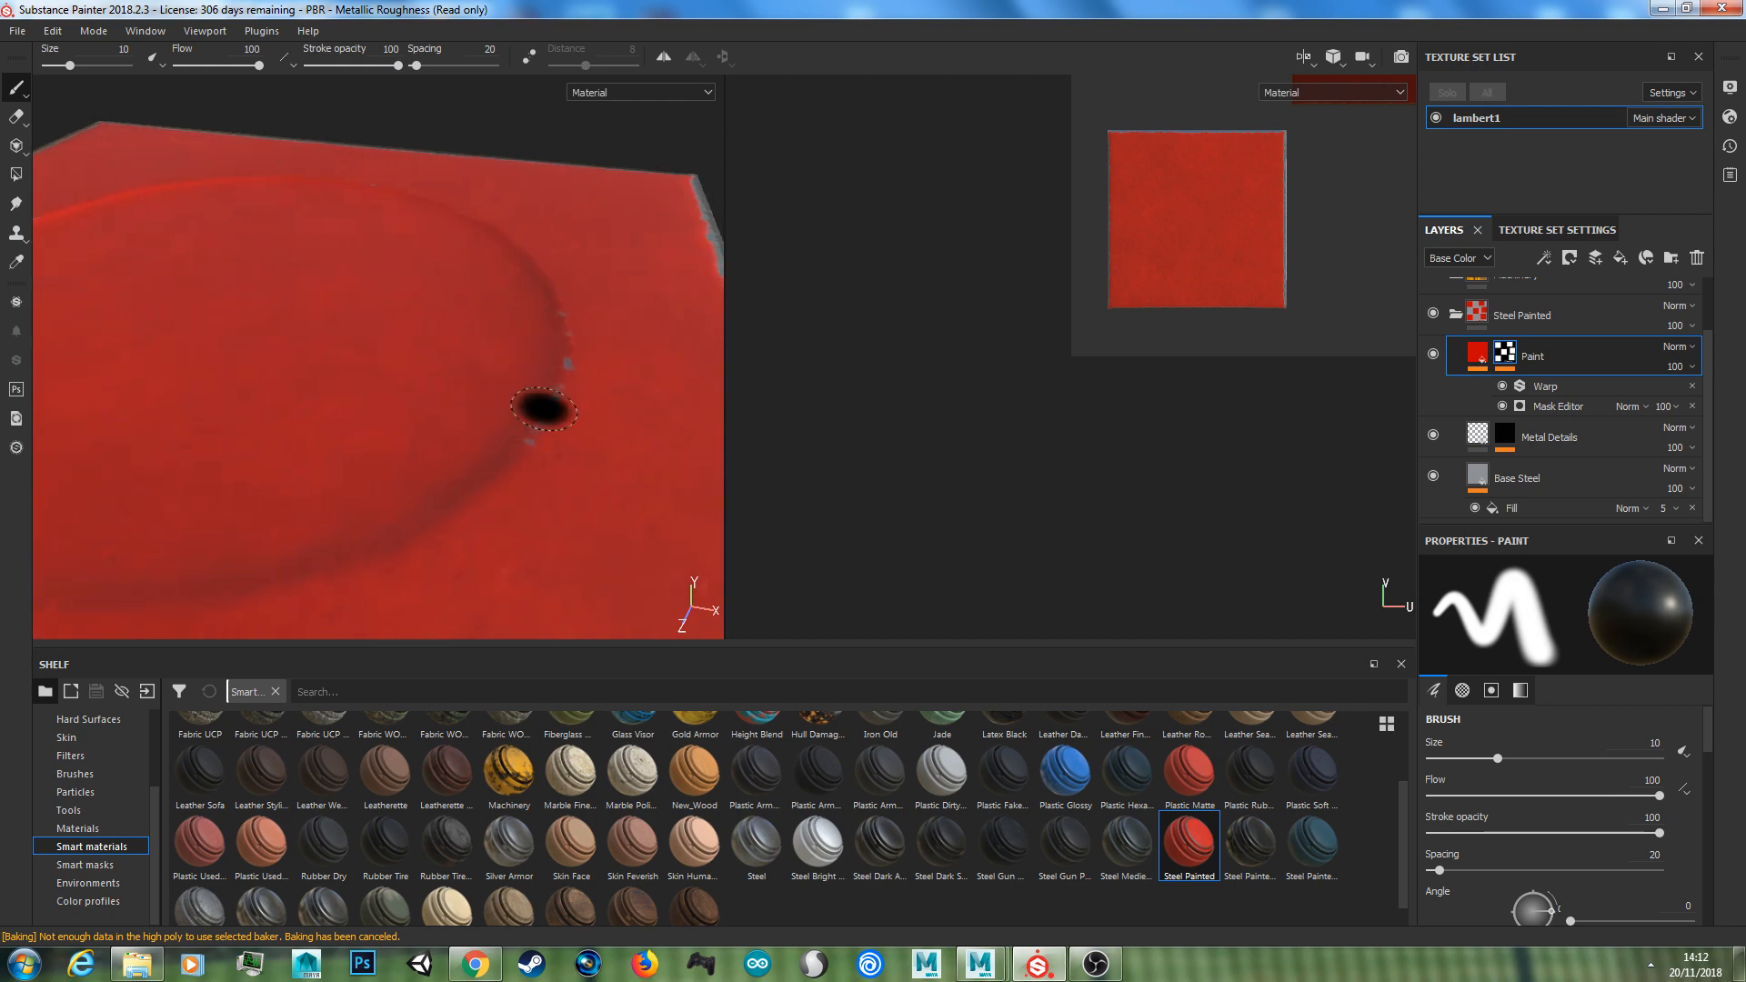
mouse_move(562, 345)
left_mouse_down("alt")
mouse_move(550, 406)
mouse_move(584, 483)
mouse_move(461, 488)
left_mouse_up("alt")
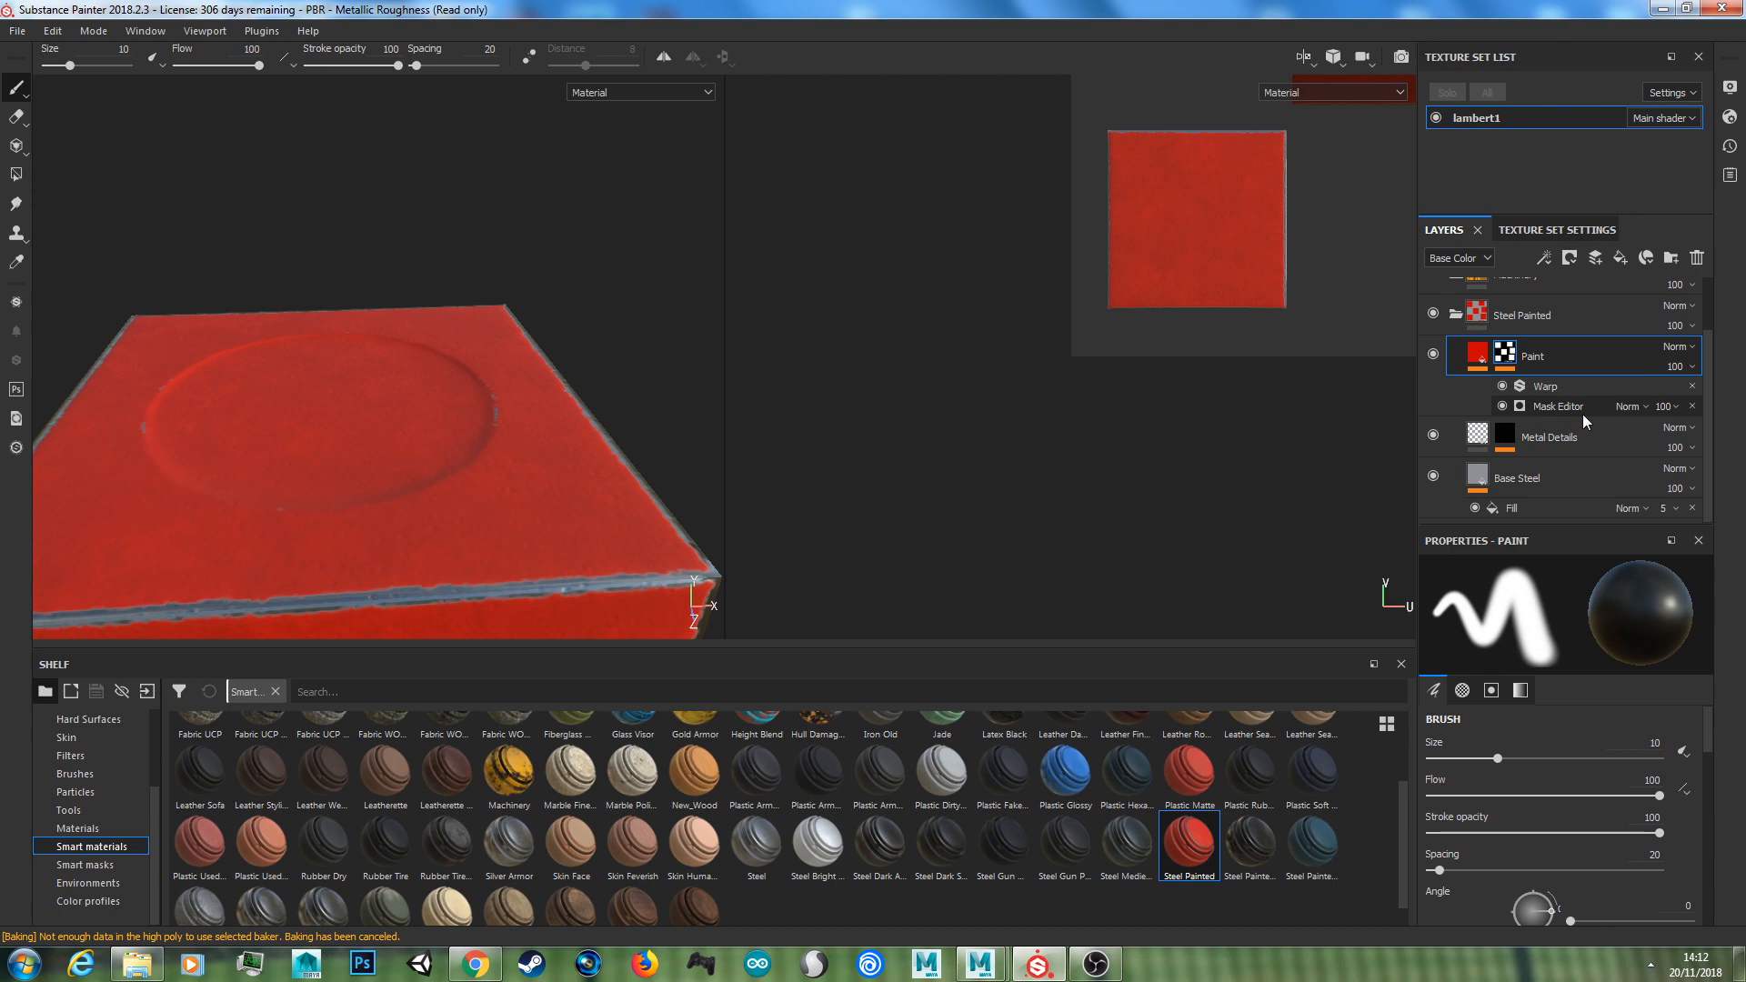
Set the Global Balance of the Paint mask's Mask Editor generator to 0.79 to increase the edge wear
left_click(1537, 407)
left_click_drag(1567, 757, 1635, 739)
left_click_drag(474, 519, 351, 409, "alt")
middle_click_drag(351, 409, 335, 505, "alt")
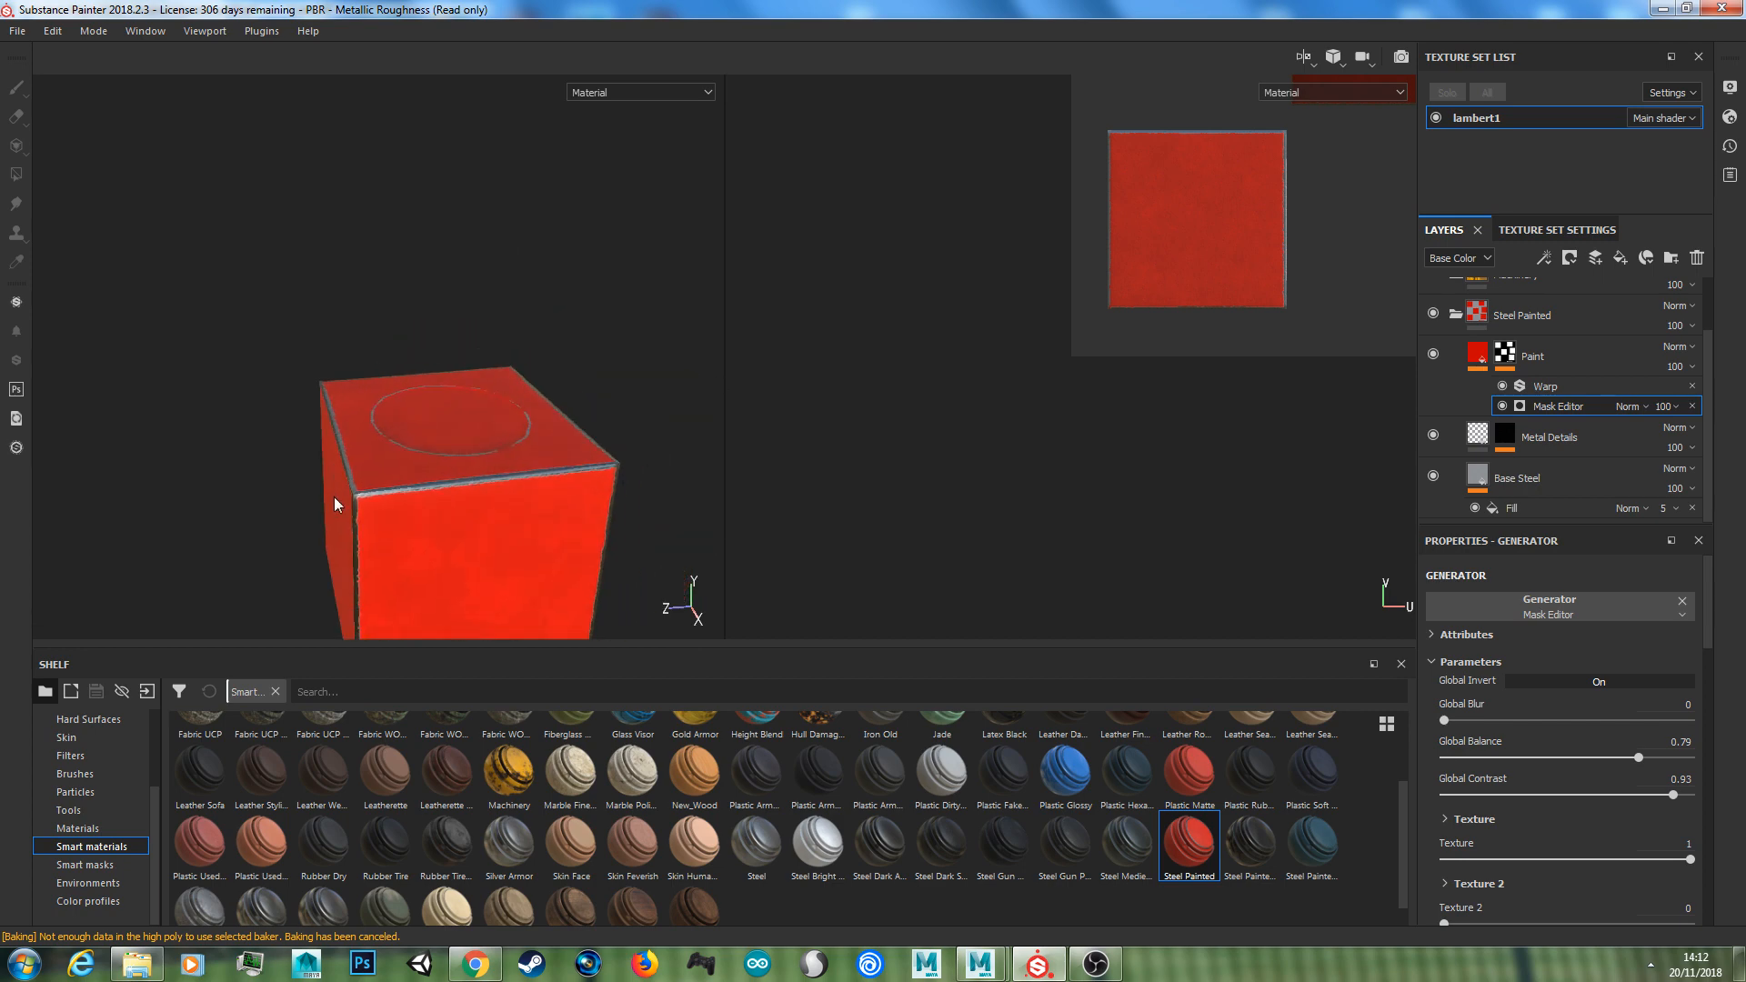
left_click_drag(335, 505, 405, 427, "alt")
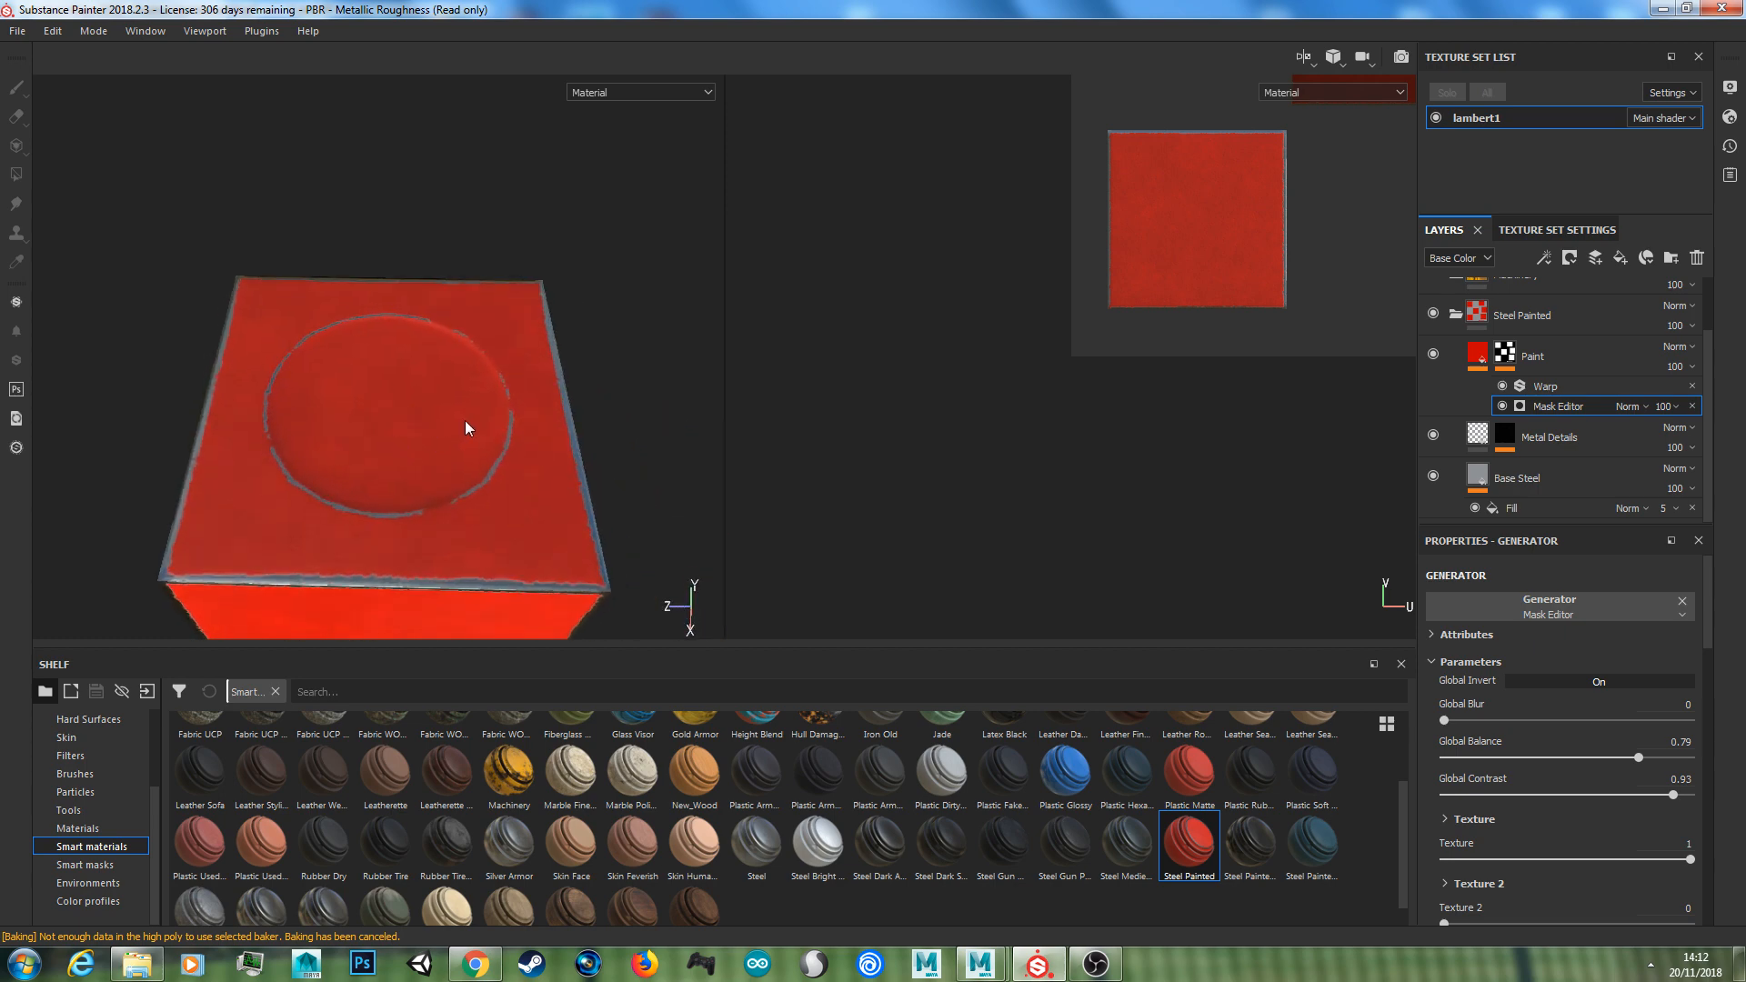